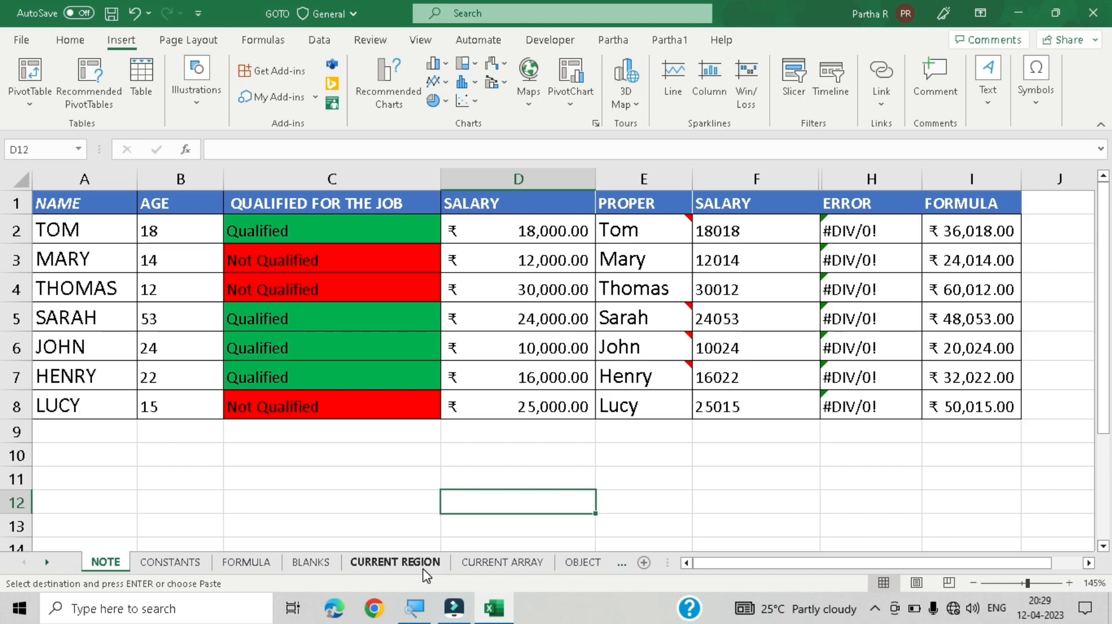
Step: Open the Go To dialog, move it aside, open Go To Special from it, and cancel
key("F5")
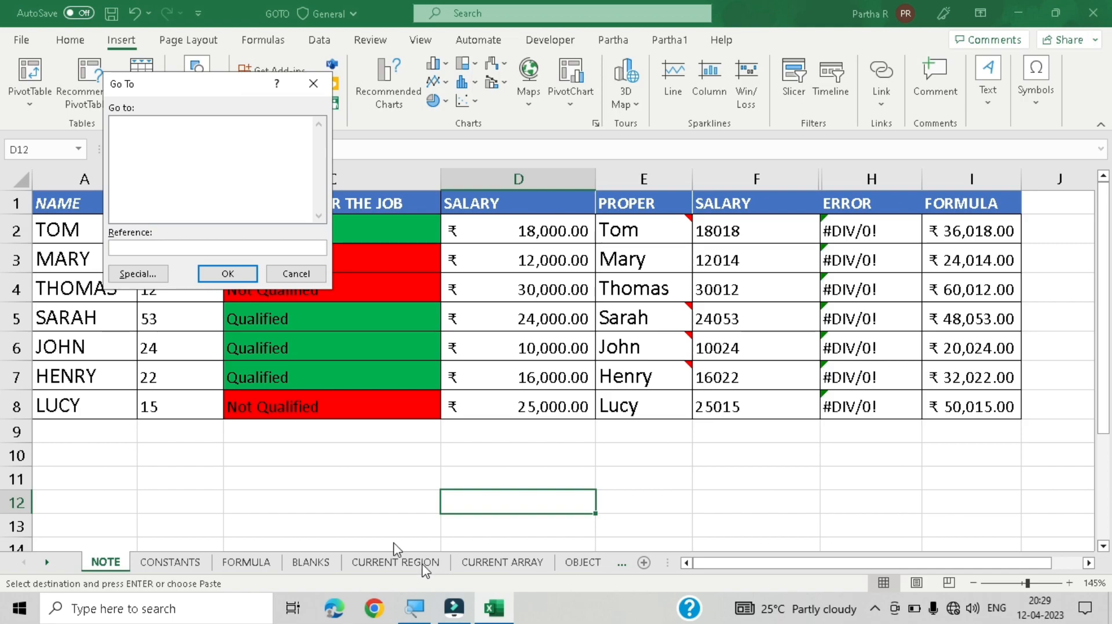
left_click_drag(168, 84, 475, 224)
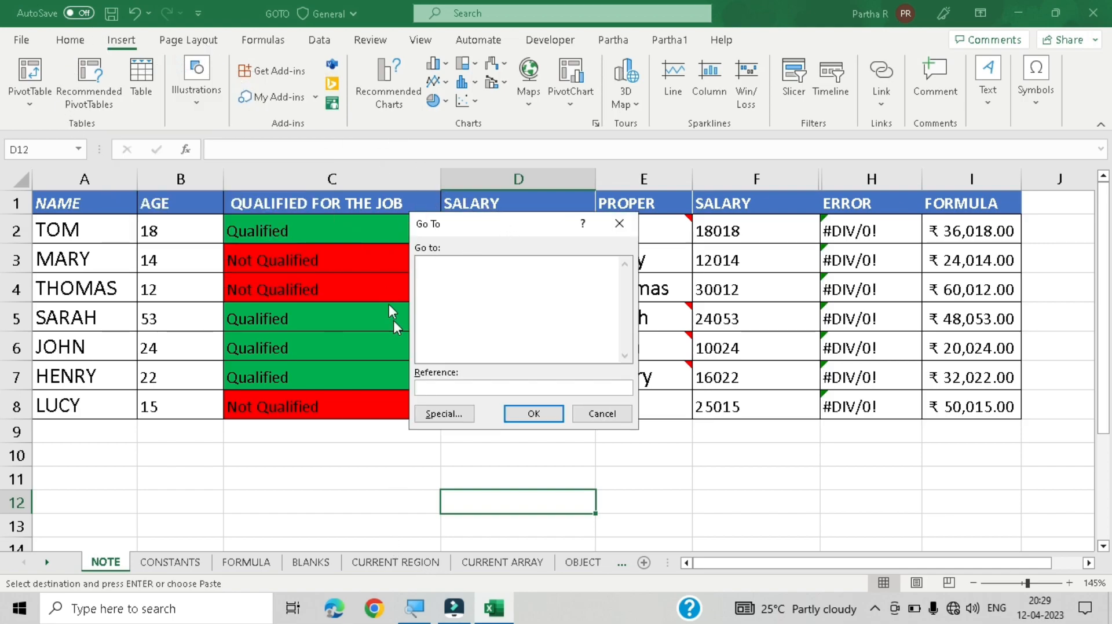
left_click(444, 414)
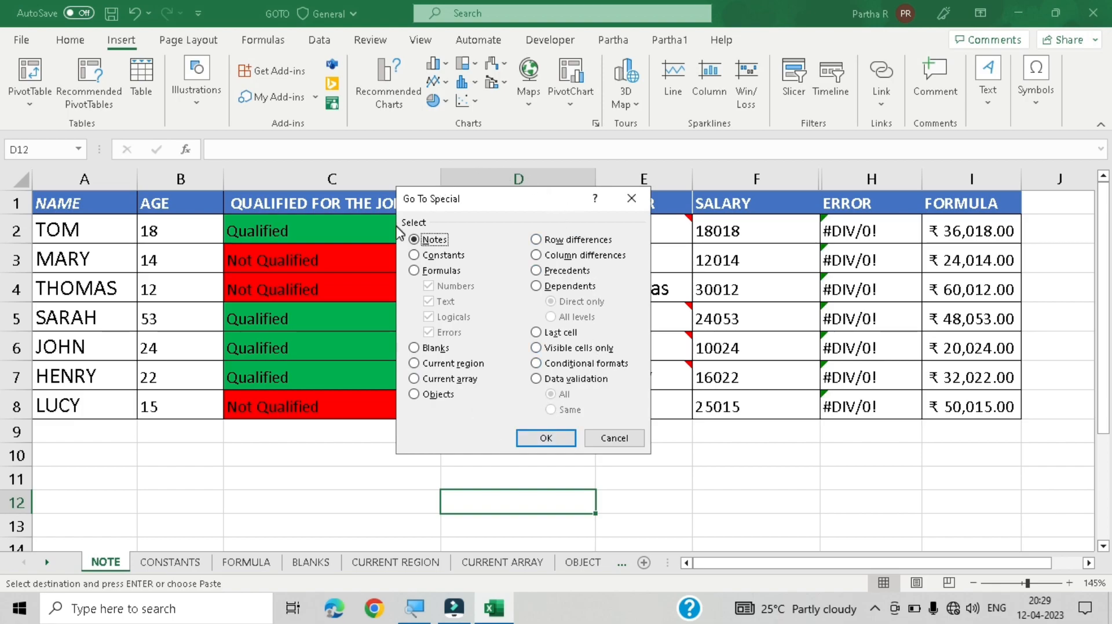
left_click(611, 439)
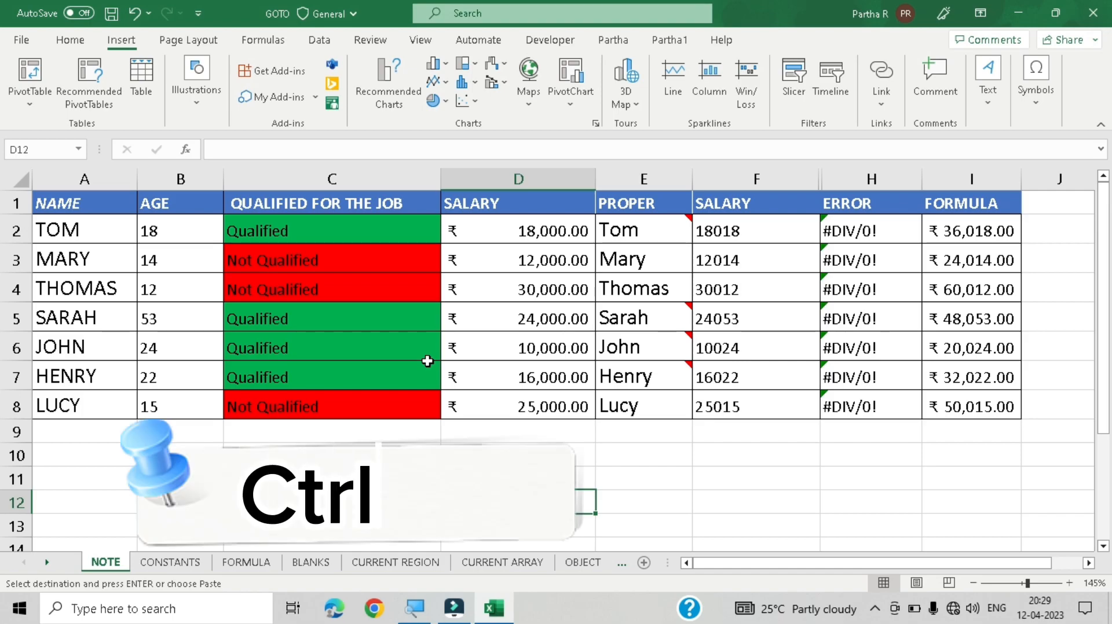
Step: Reopen the Go To dialog with the other shortcut, open Go To Special again, and cancel
key("ctrl+g")
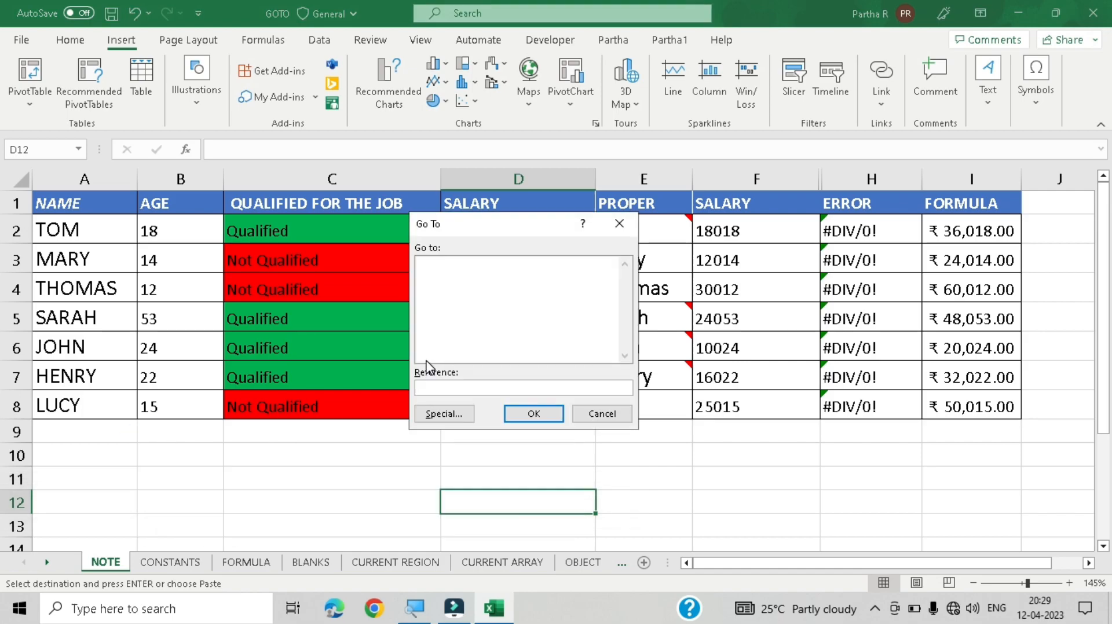
left_click(444, 414)
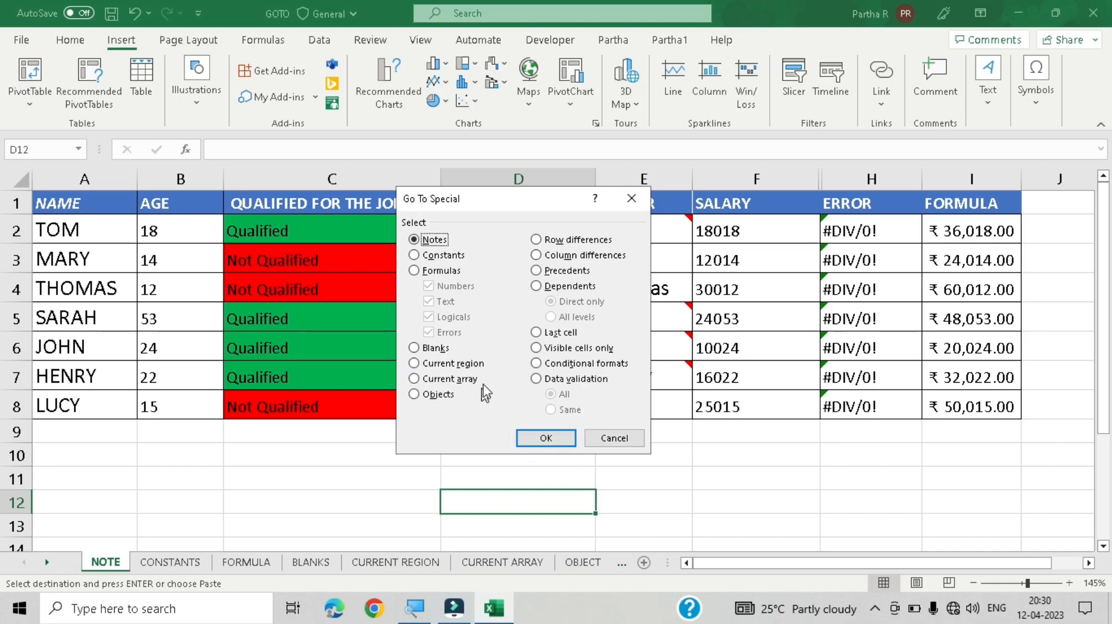
left_click(615, 438)
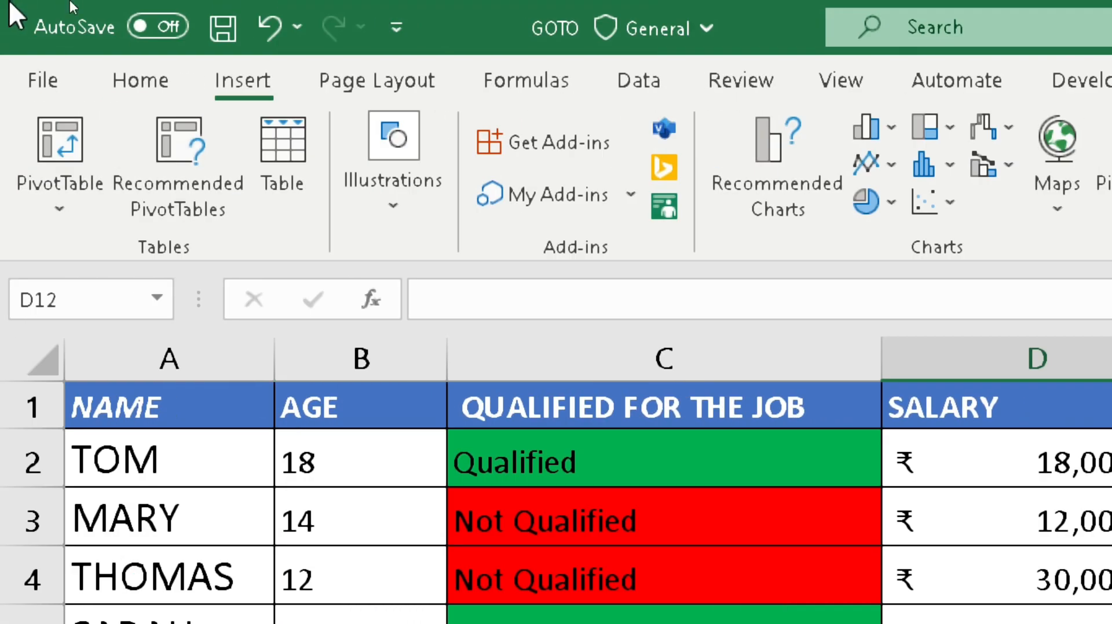
Step: Open the Quick Access Toolbar customization page through More Commands, then close it
left_click(397, 42)
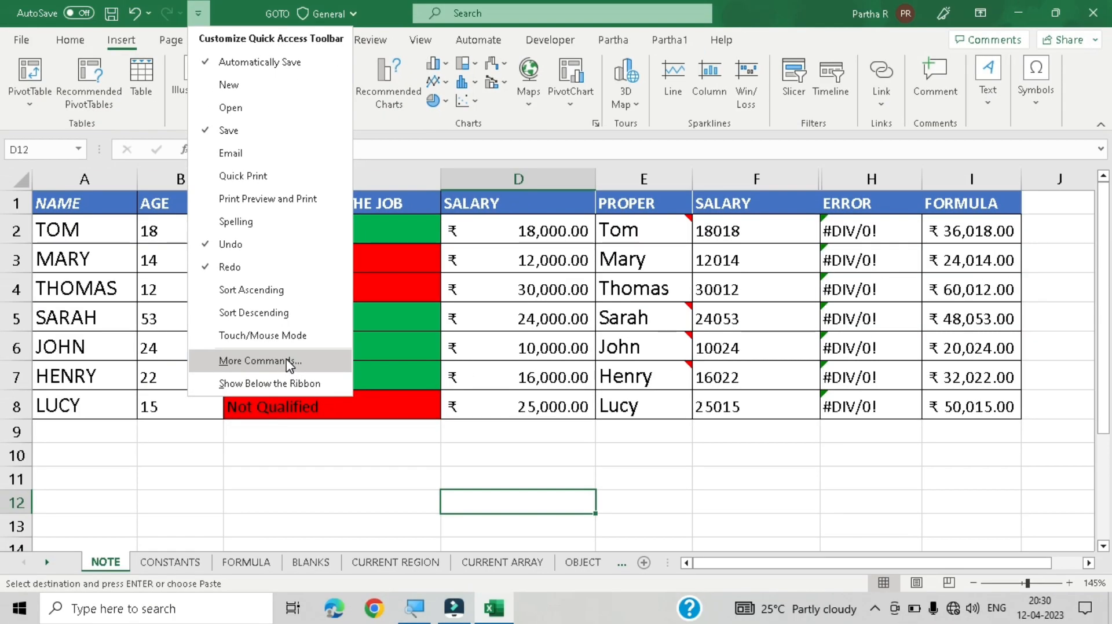
left_click(288, 362)
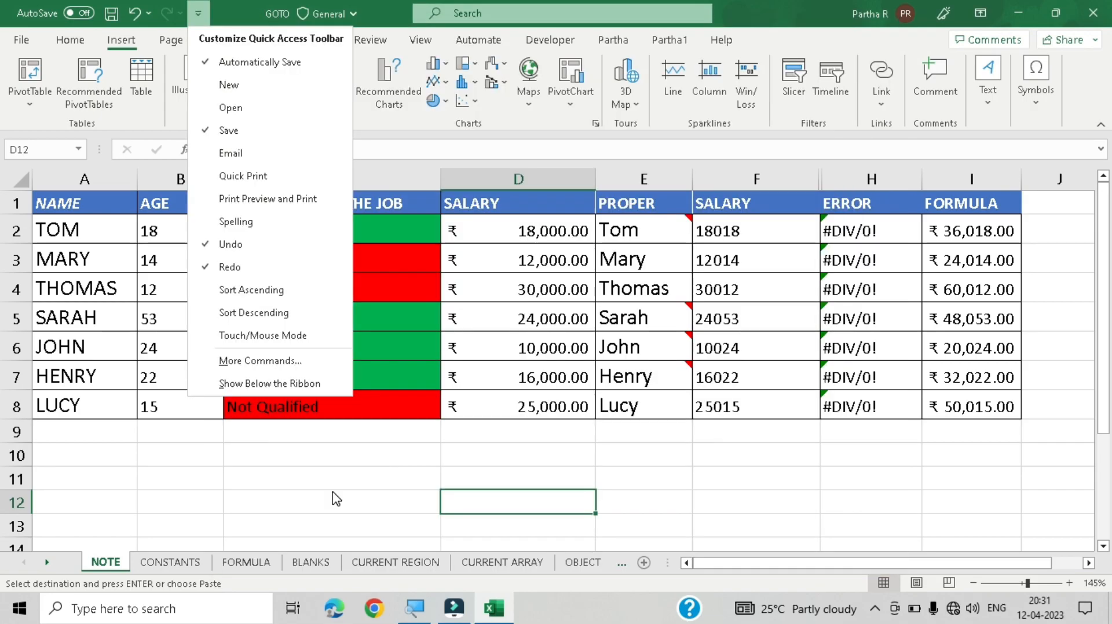
left_click(332, 491)
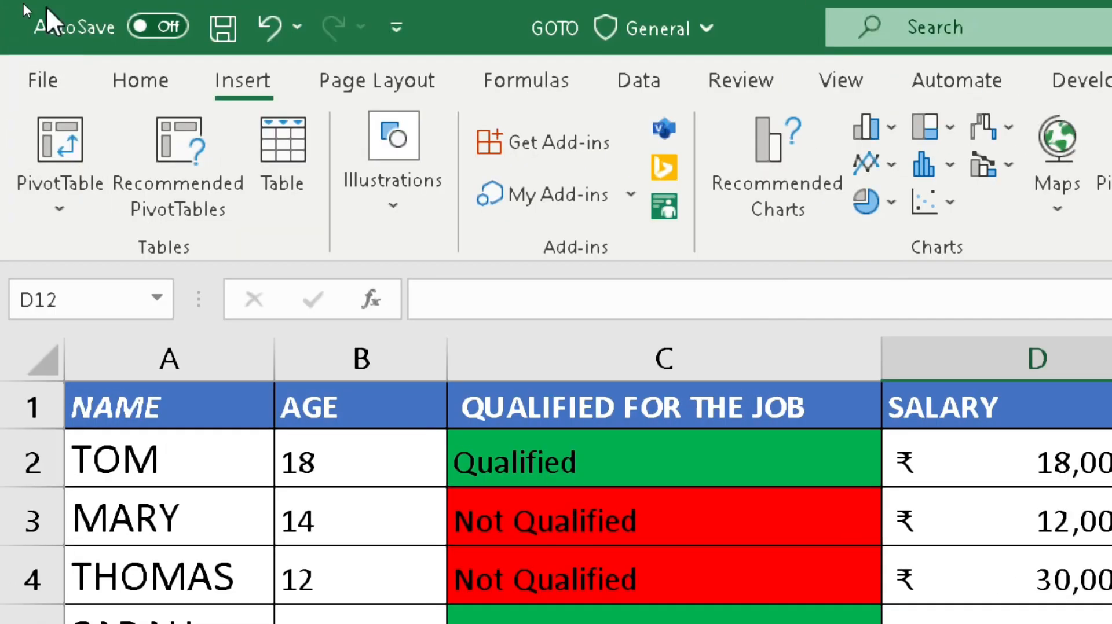
Step: Open Excel Options from the File backstage, switch to the Quick Access Toolbar page, and cancel
left_click(53, 78)
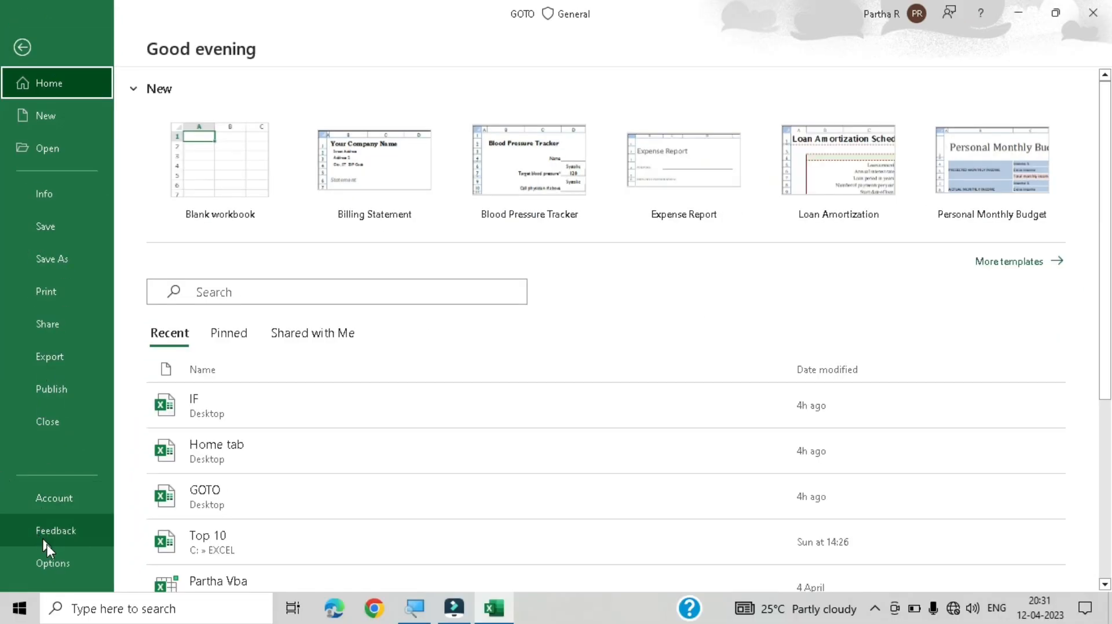
left_click(79, 570)
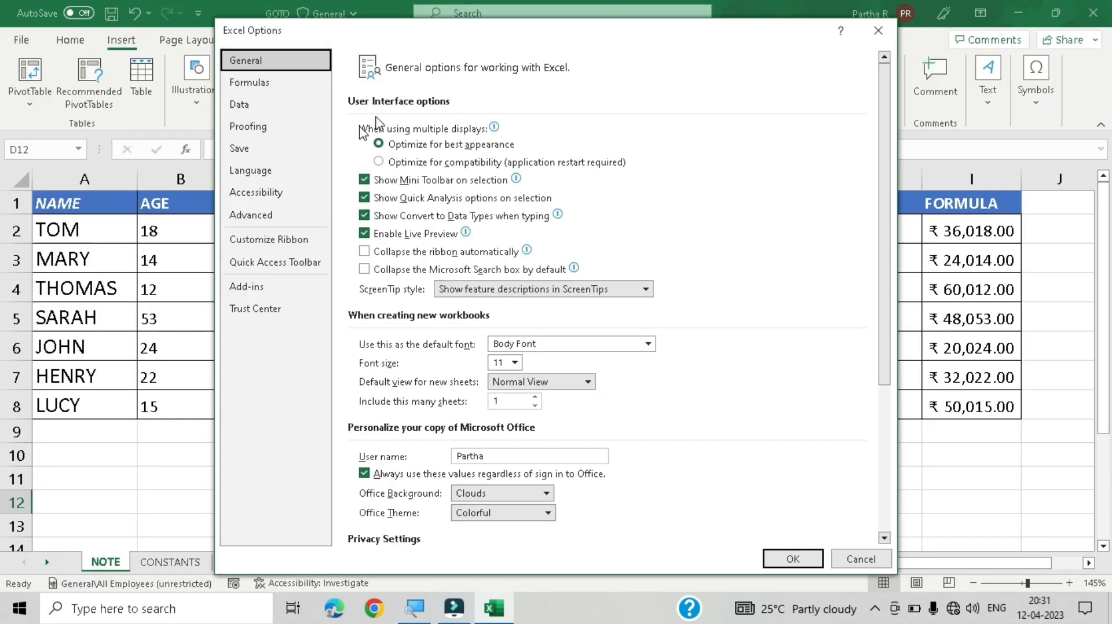
left_click(295, 268)
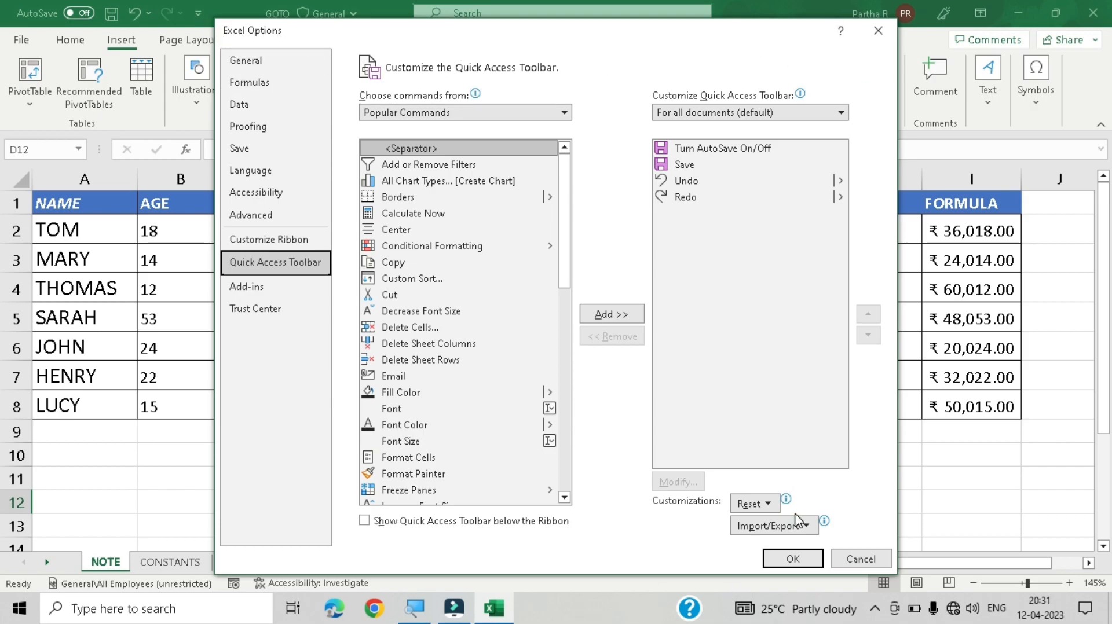
left_click(885, 558)
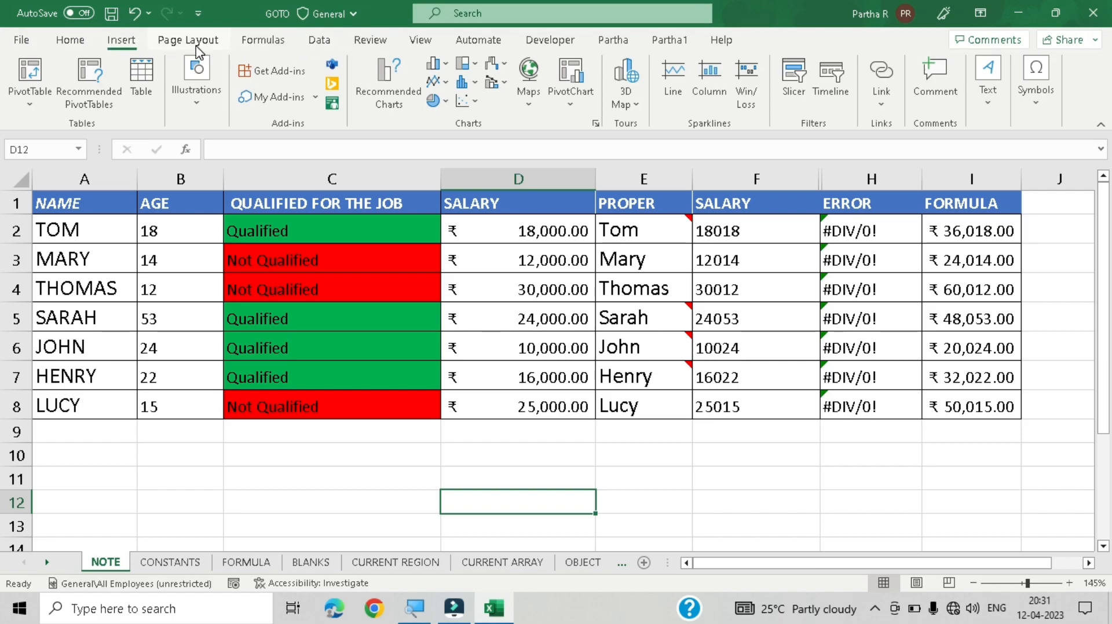
Step: Open the Quick Access Toolbar settings via Customize the Ribbon from the Data tab and list All Commands
left_click(320, 39)
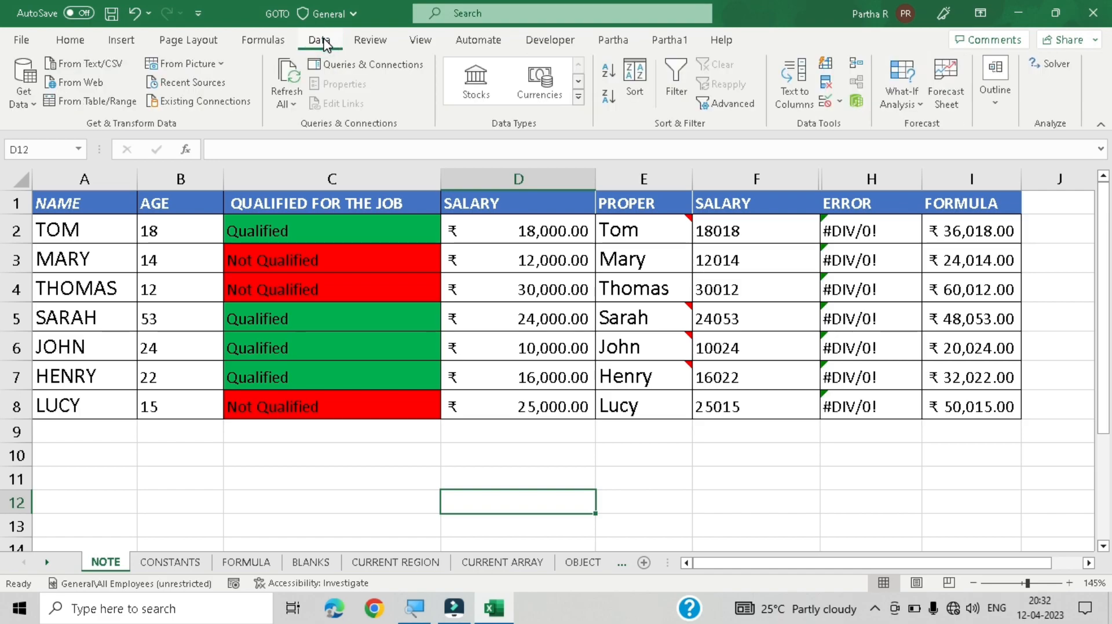
right_click(327, 44)
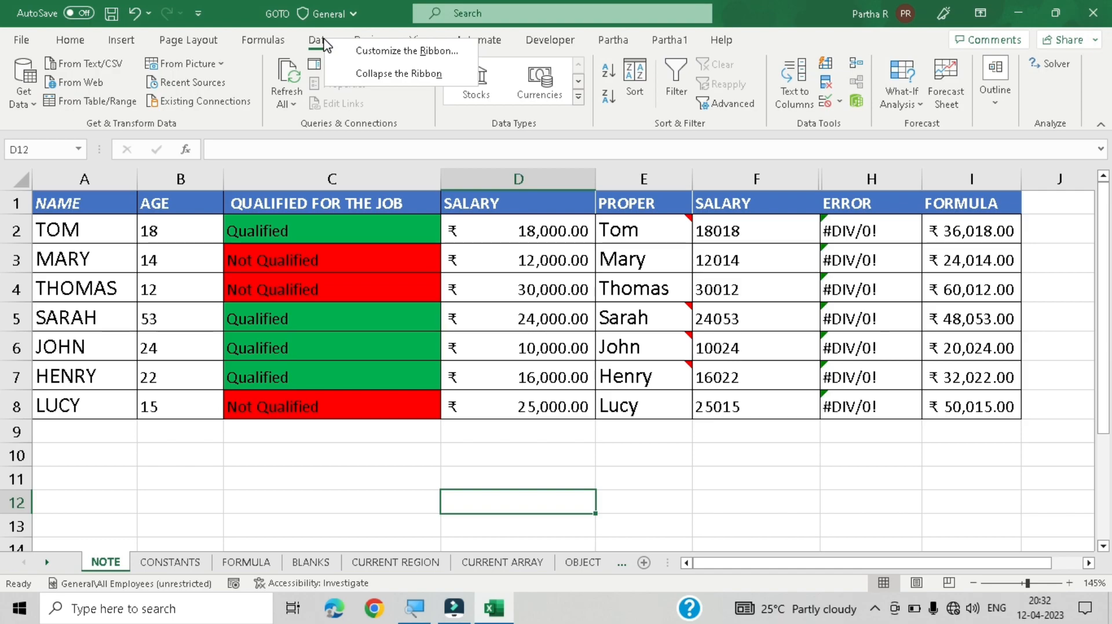
left_click(402, 58)
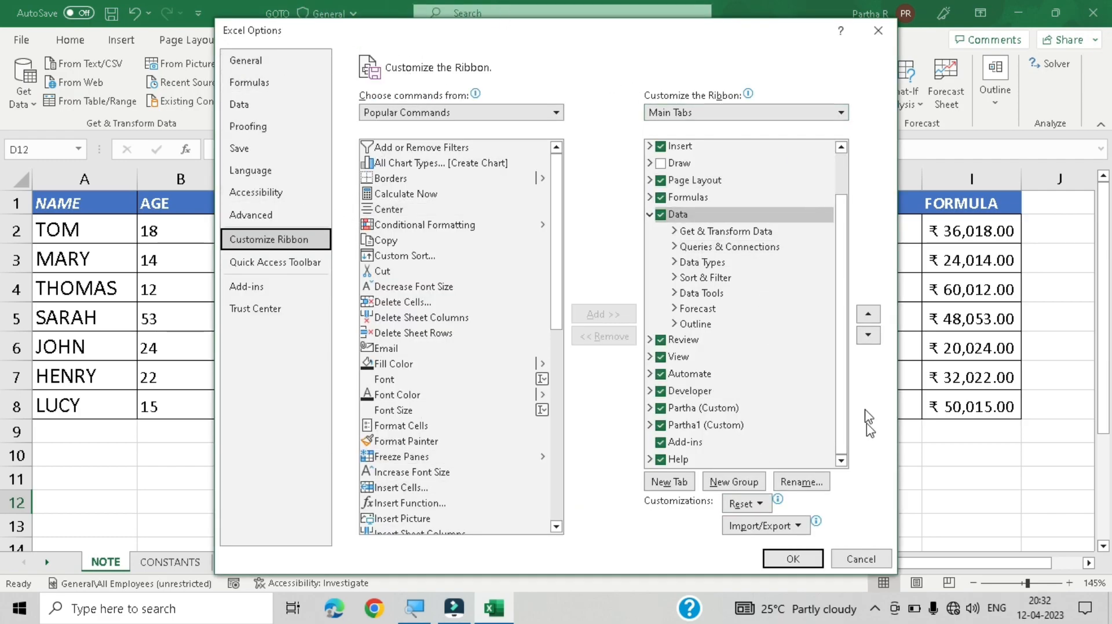
left_click(255, 266)
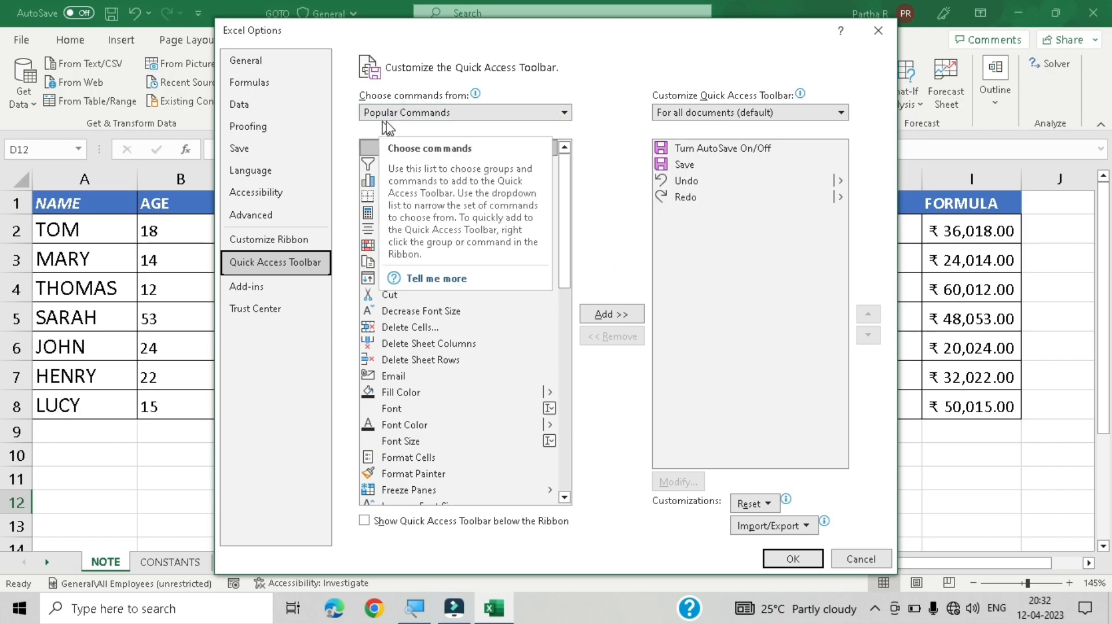
left_click(570, 114)
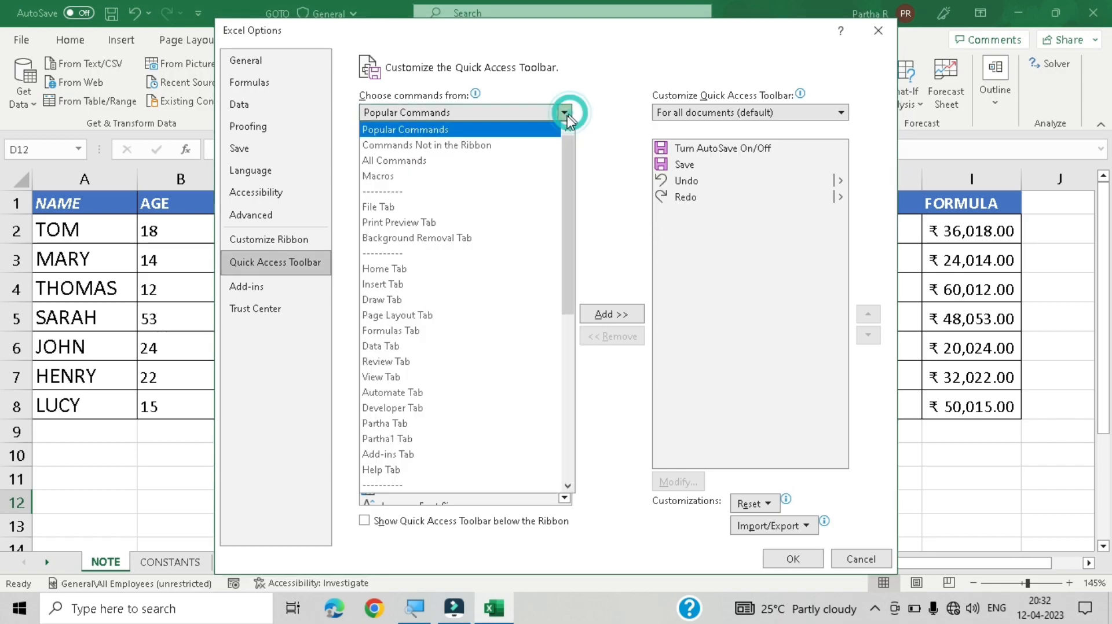
left_click(407, 164)
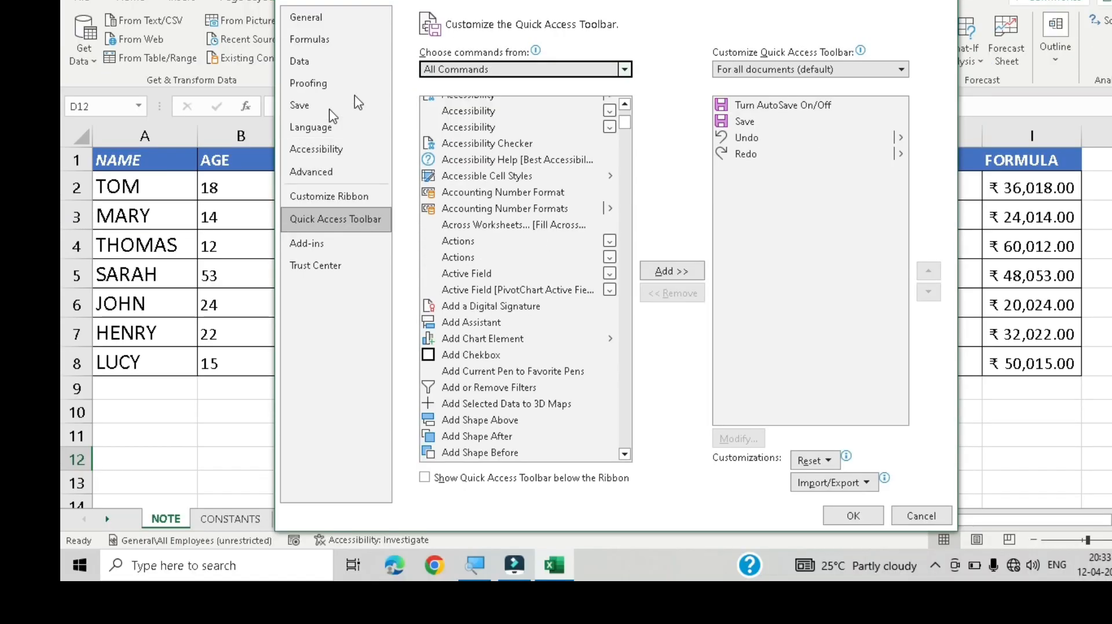
left_click_drag(626, 126, 624, 102)
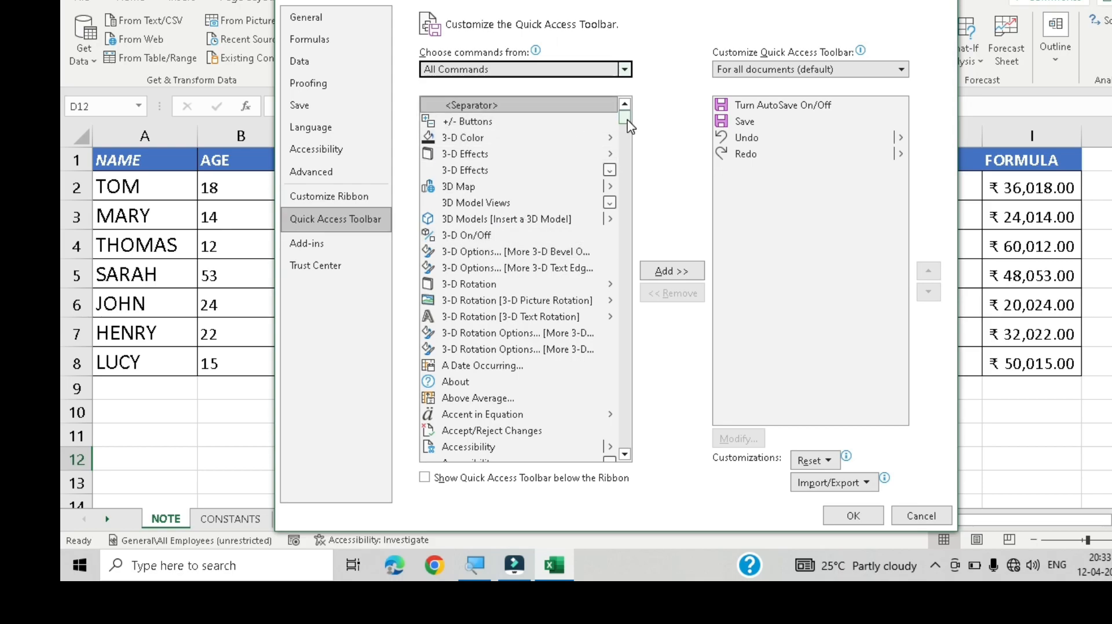
mouse_move(630, 126)
left_mouse_down()
mouse_move(629, 281)
mouse_move(629, 104)
left_mouse_up()
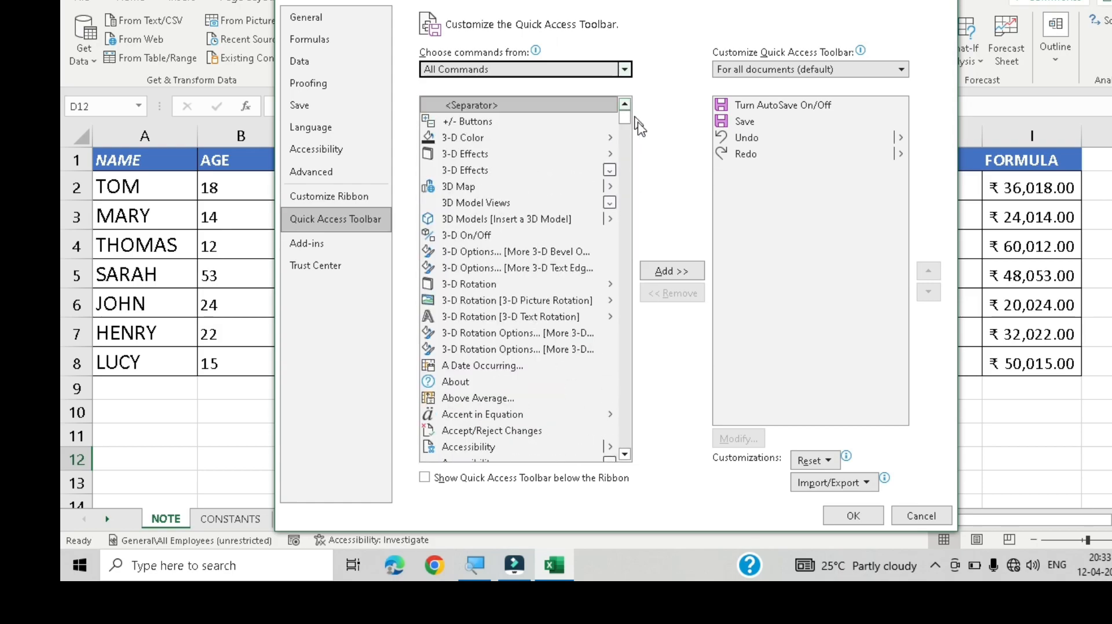
left_click(556, 105)
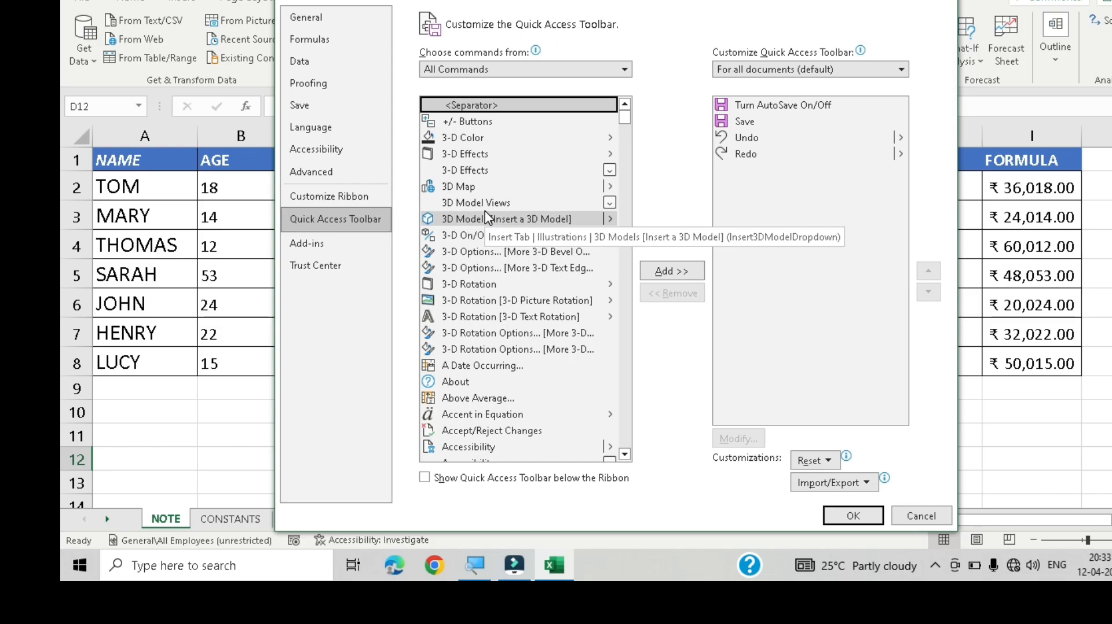
Step: Add Go To Special... from the command list to the Quick Access Toolbar and apply the options
key("g")
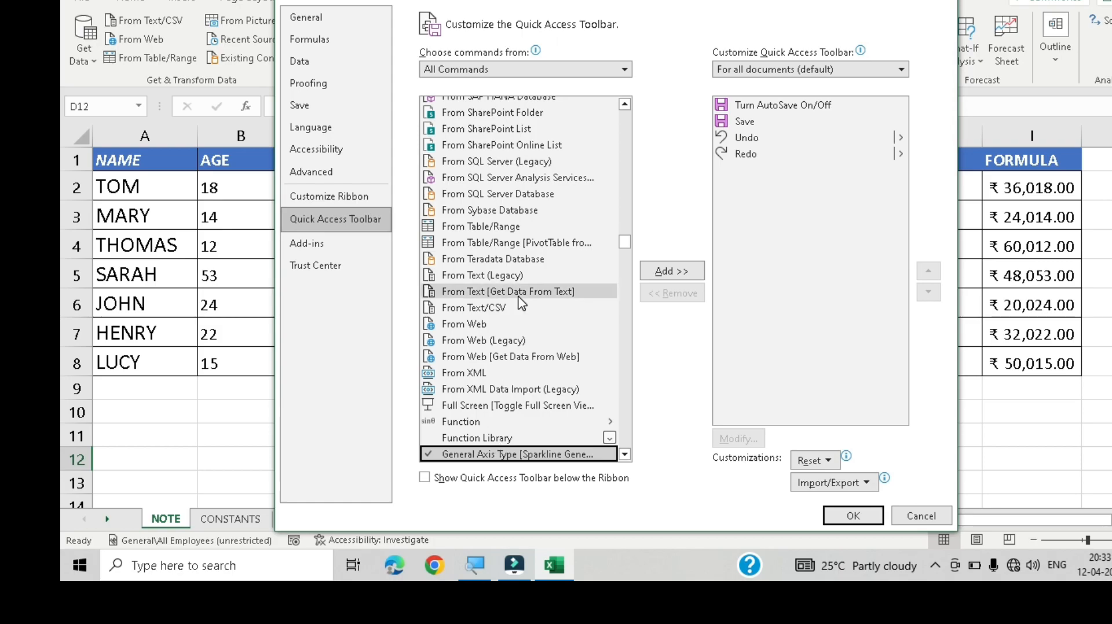
scroll(518, 336, "down", 3)
scroll(519, 302, "down", 1)
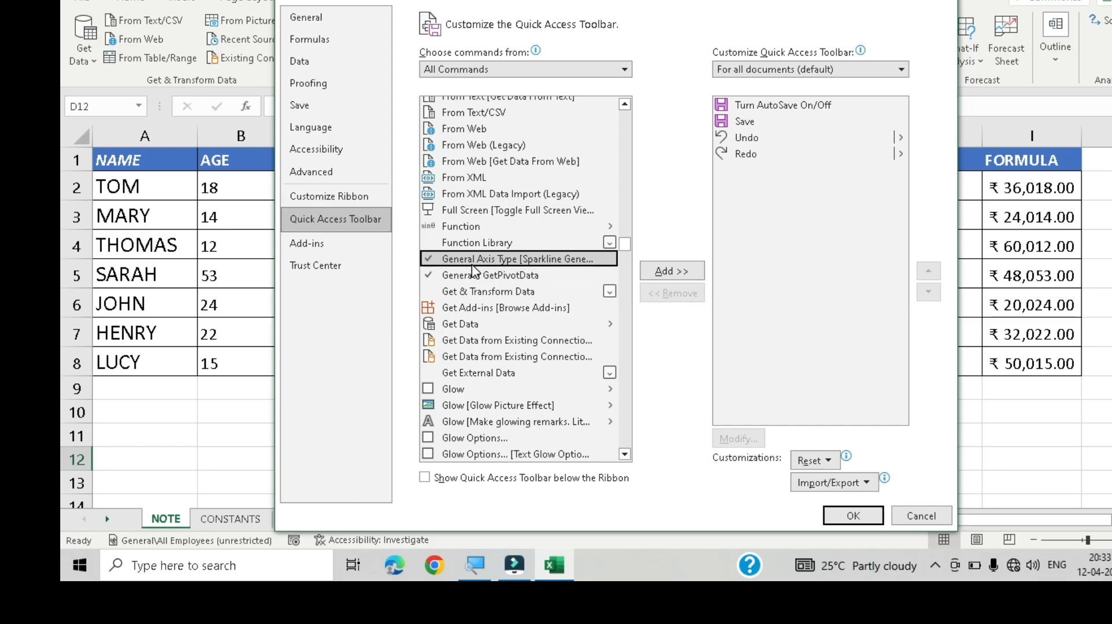
scroll(472, 283, "down", 2)
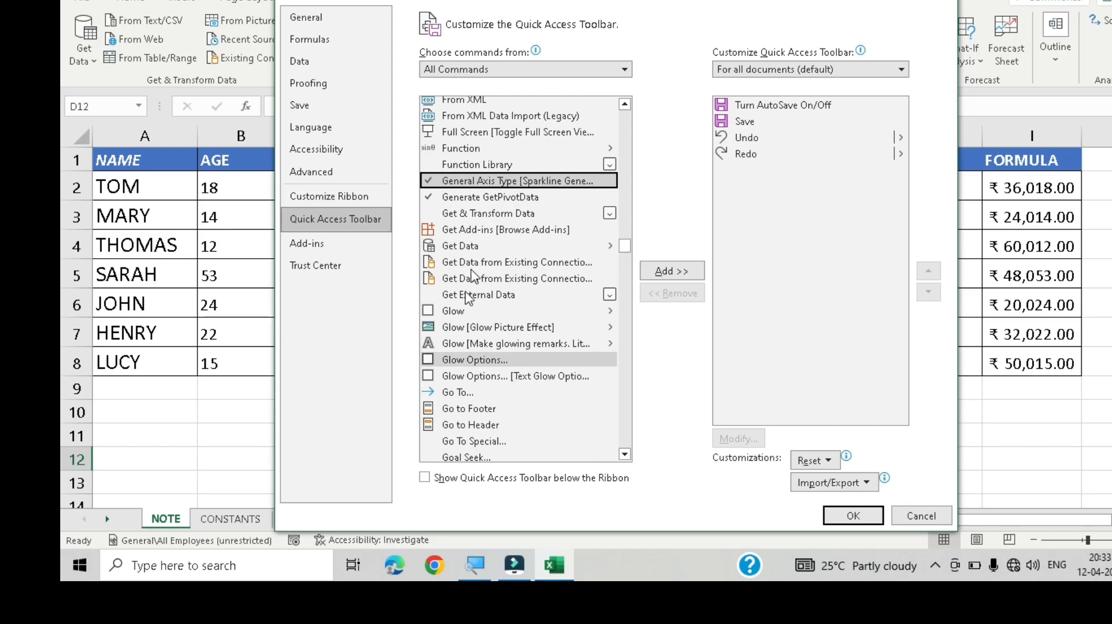
scroll(467, 259, "down", 2)
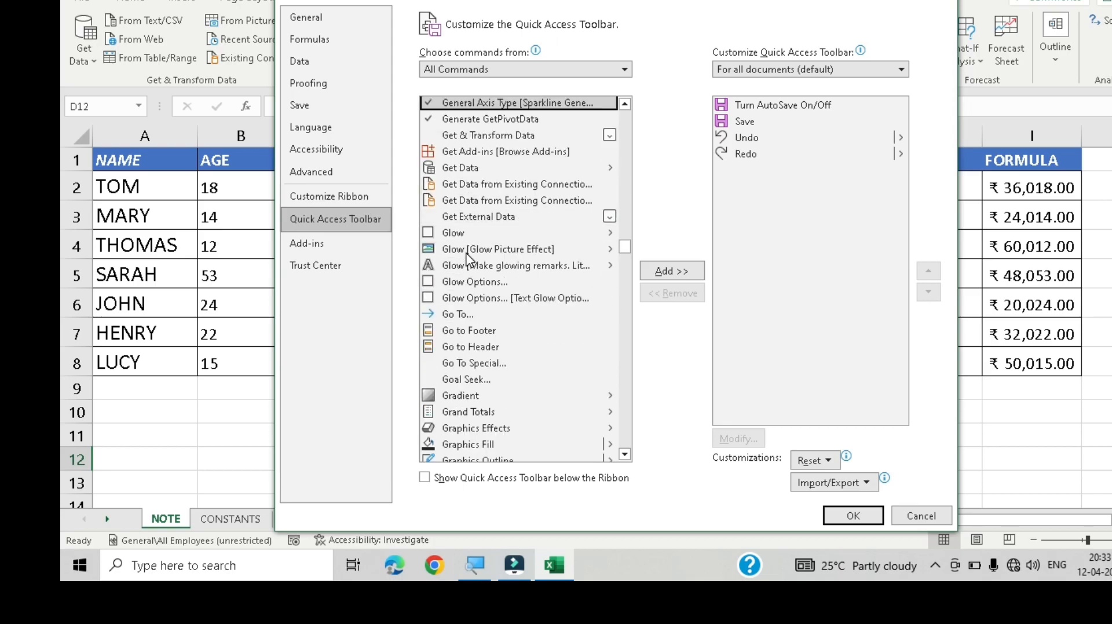
left_click(503, 362)
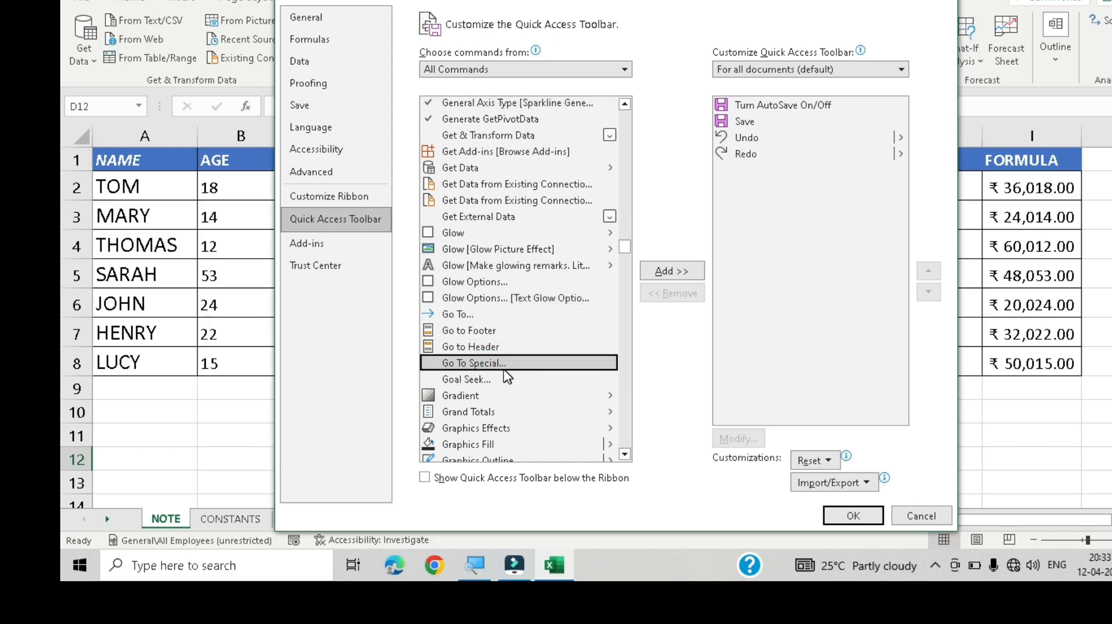
left_click(682, 273)
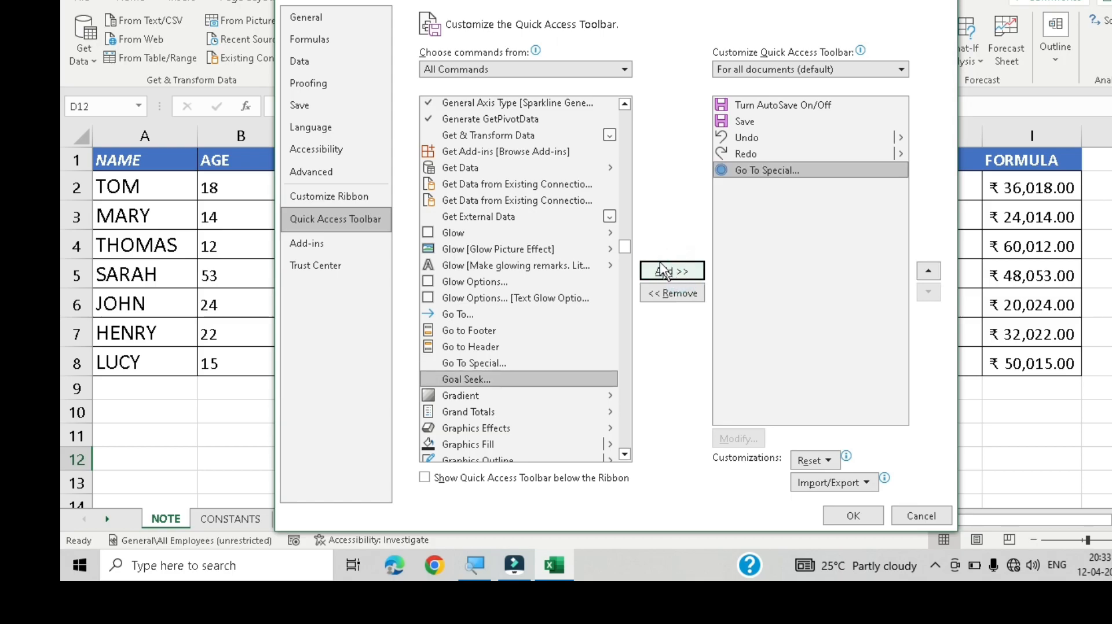
left_click(751, 207)
left_click(853, 516)
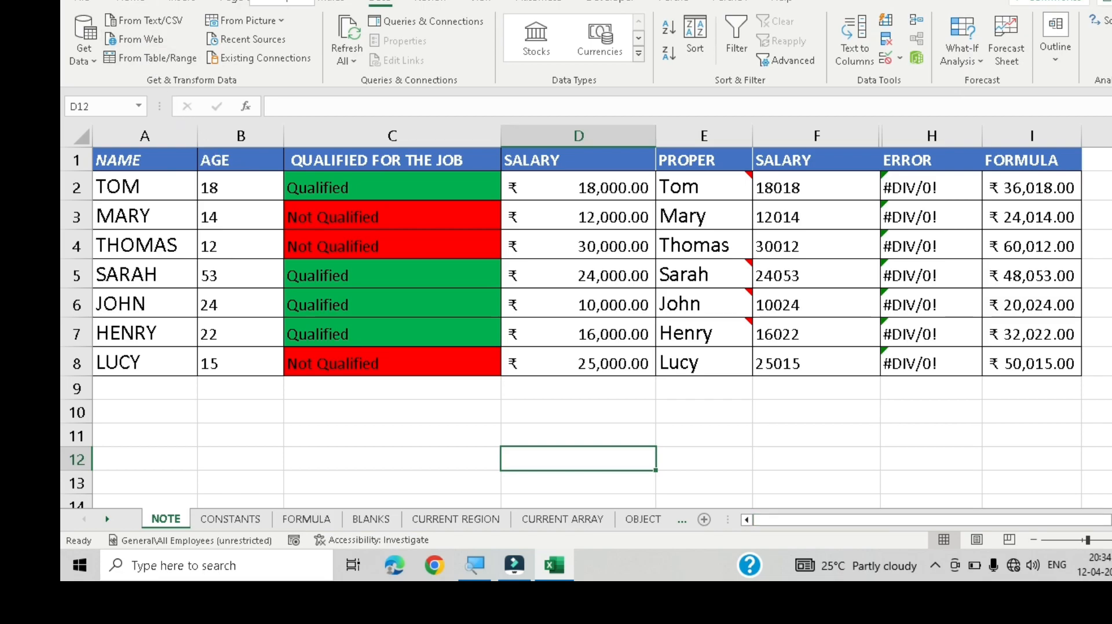
Step: Open Go To Special from its new Quick Access Toolbar button, then cancel it
left_click(251, 1)
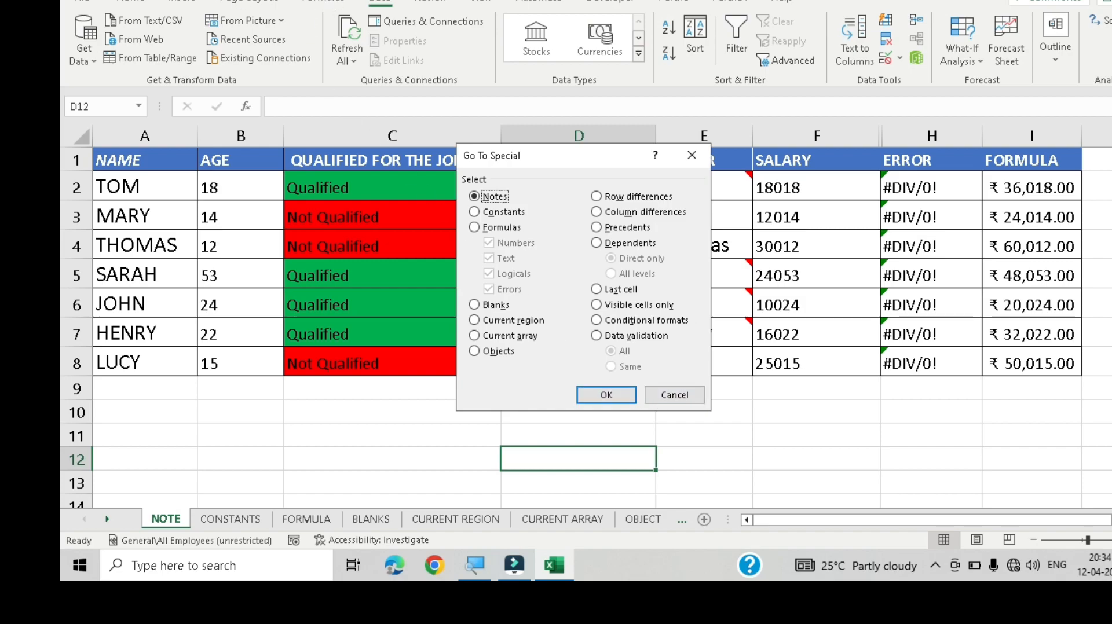
left_click(676, 396)
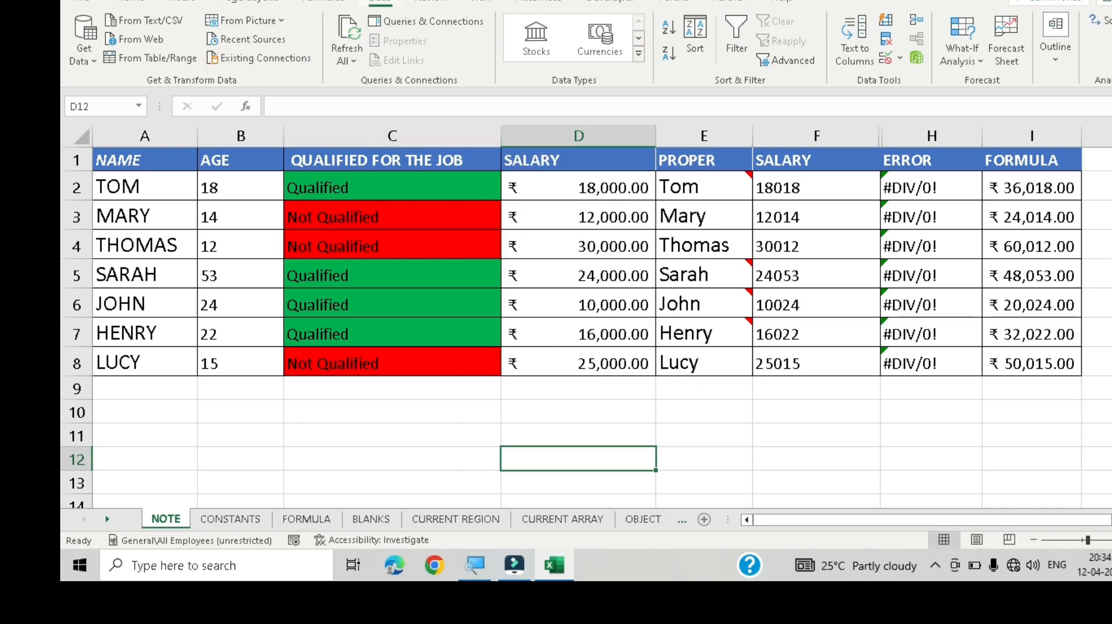
Step: Show the key tips, then open Go To Special through the Go To shortcut plus its Special key, and cancel
key("alt")
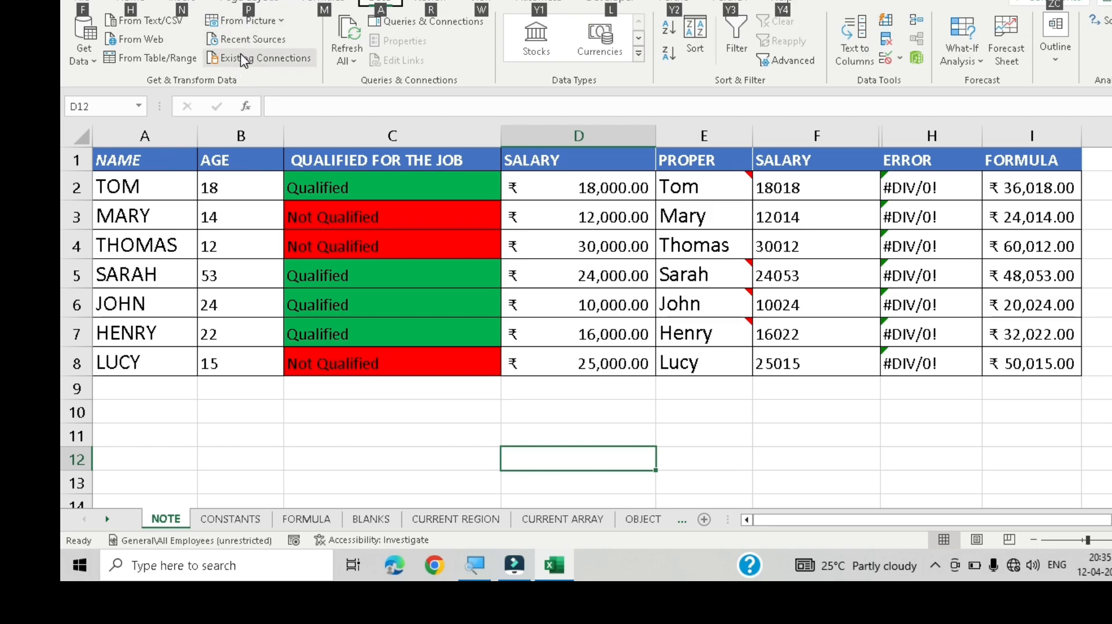
key("ctrl+g")
key("alt+s")
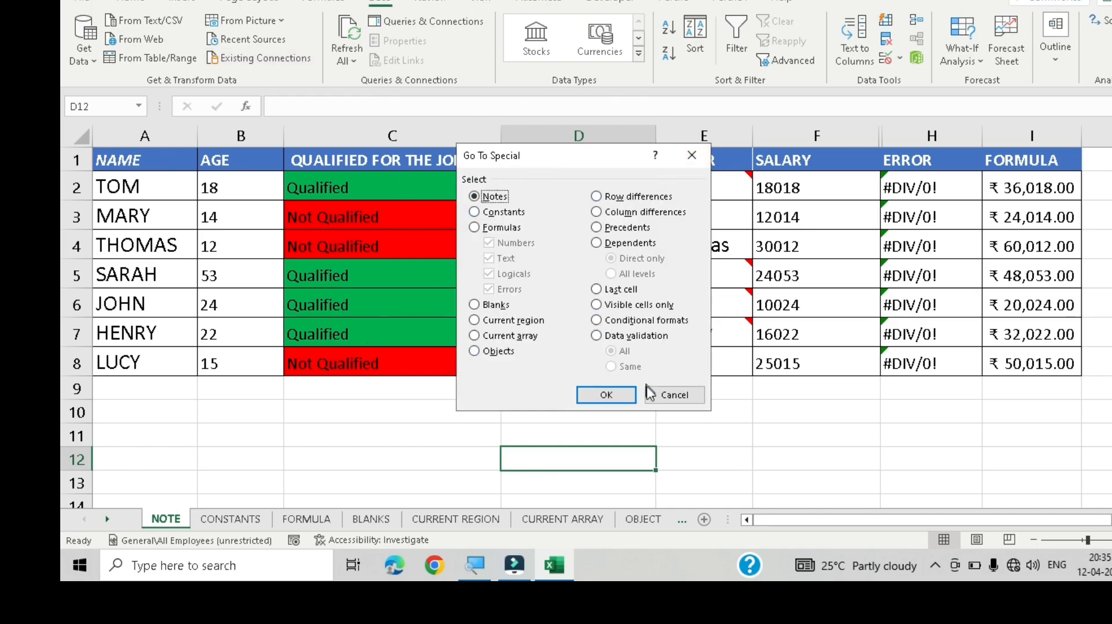
left_click(672, 394)
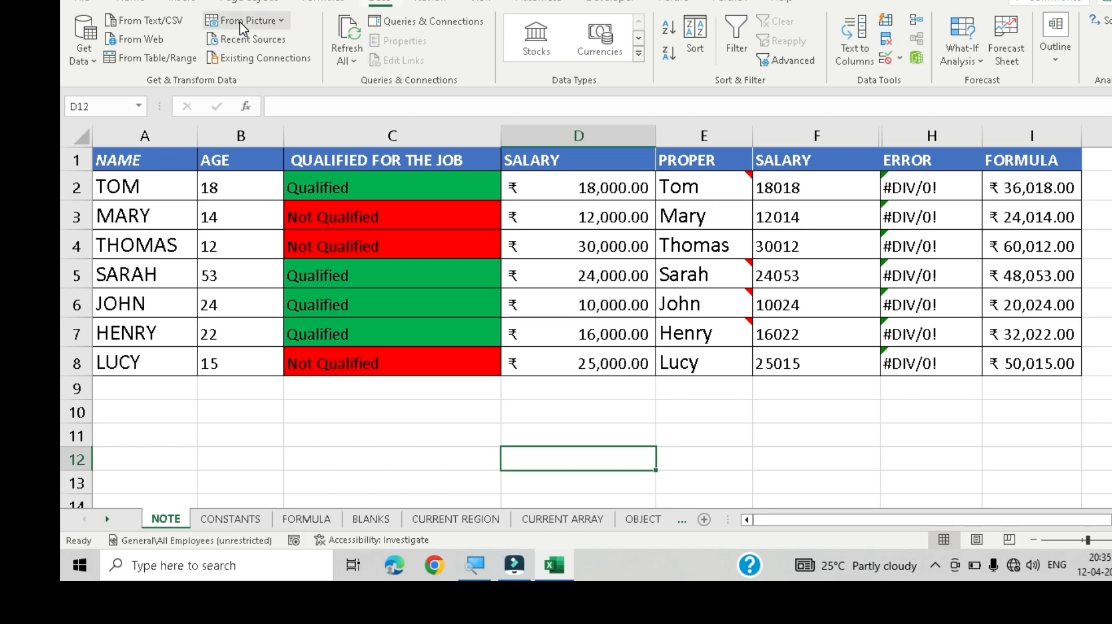
Step: Open Go To Special through the Quick Access Toolbar key tip, then cancel the dialog
key("alt")
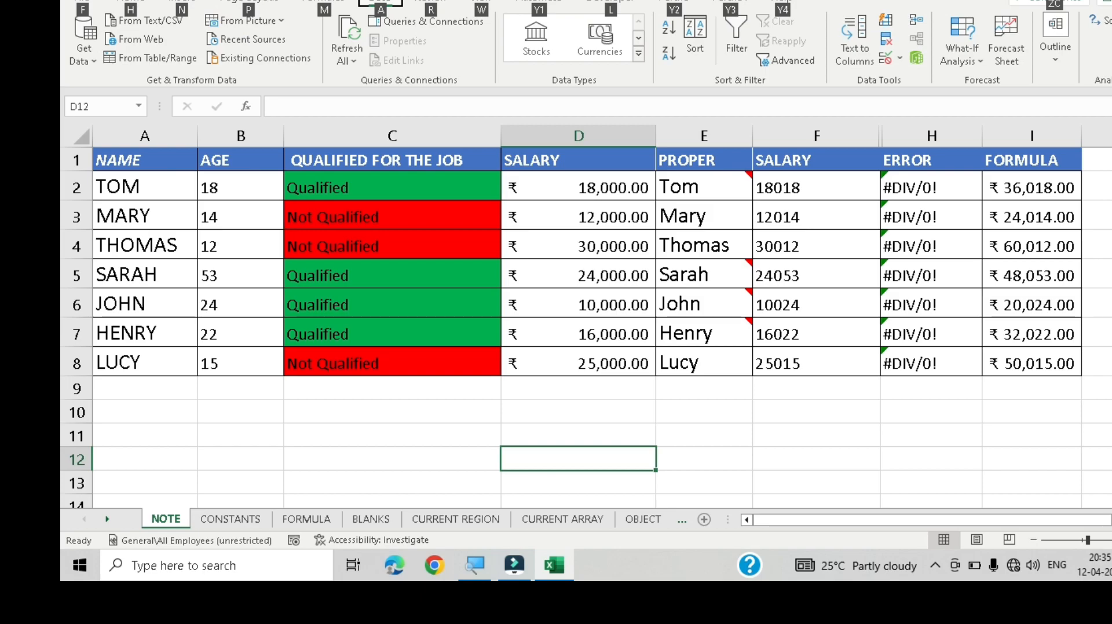
key("1")
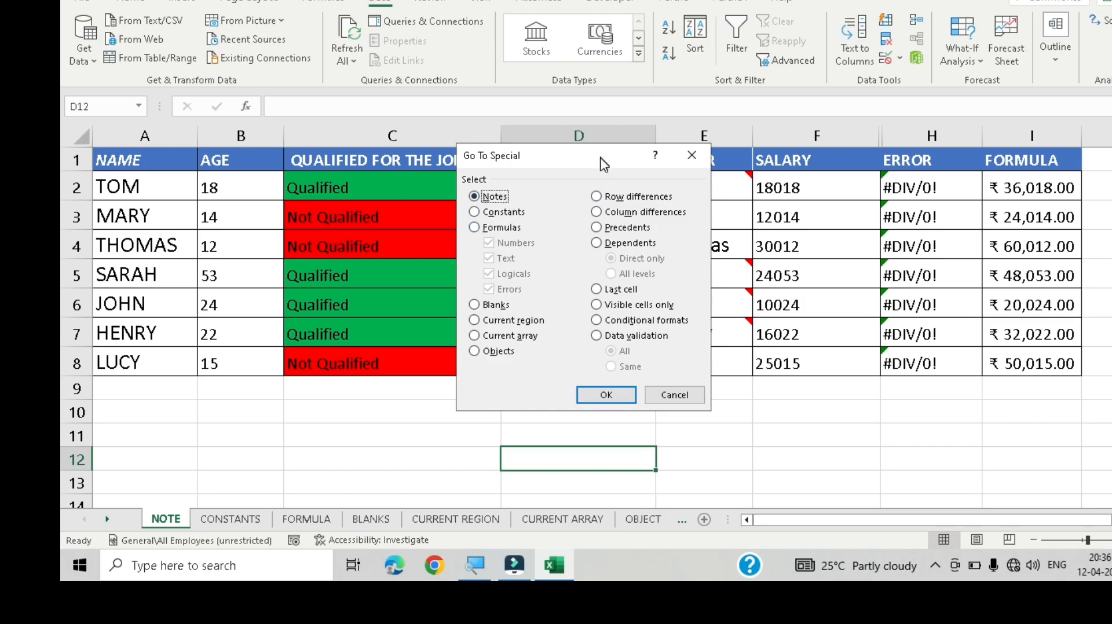
left_click(675, 396)
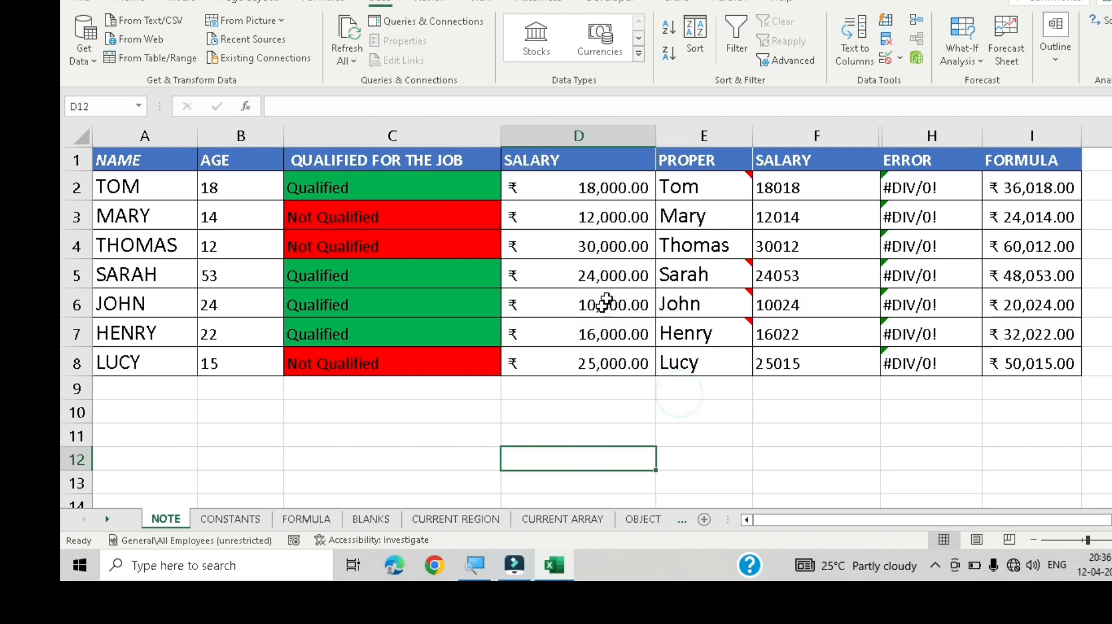
Step: Select all cells containing notes using Go To Special with the Notes option
left_click(566, 323)
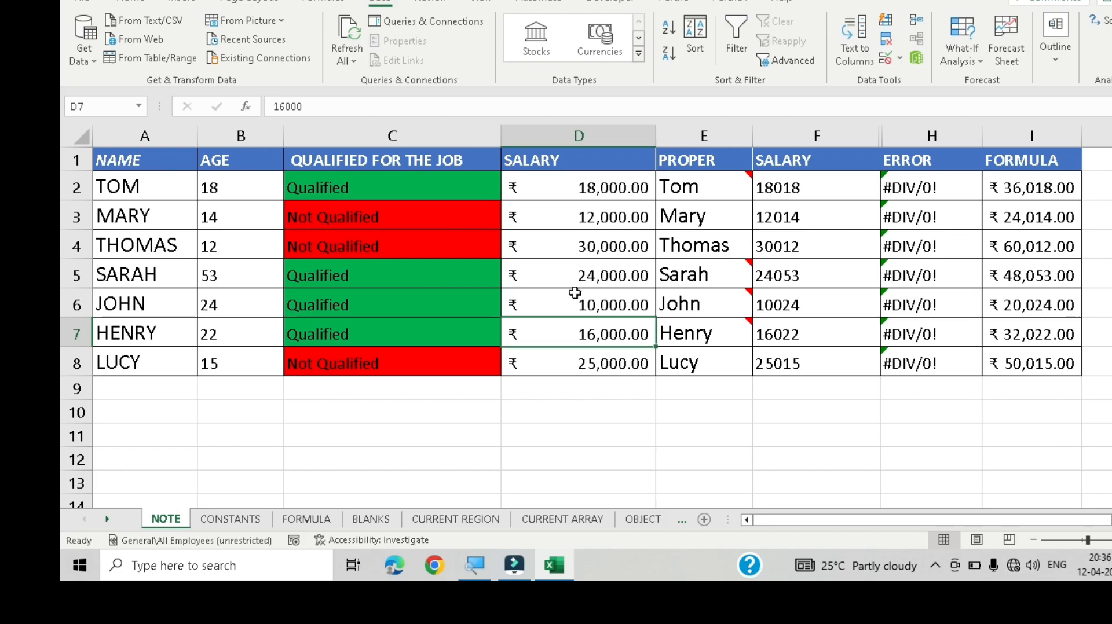
mouse_move(689, 285)
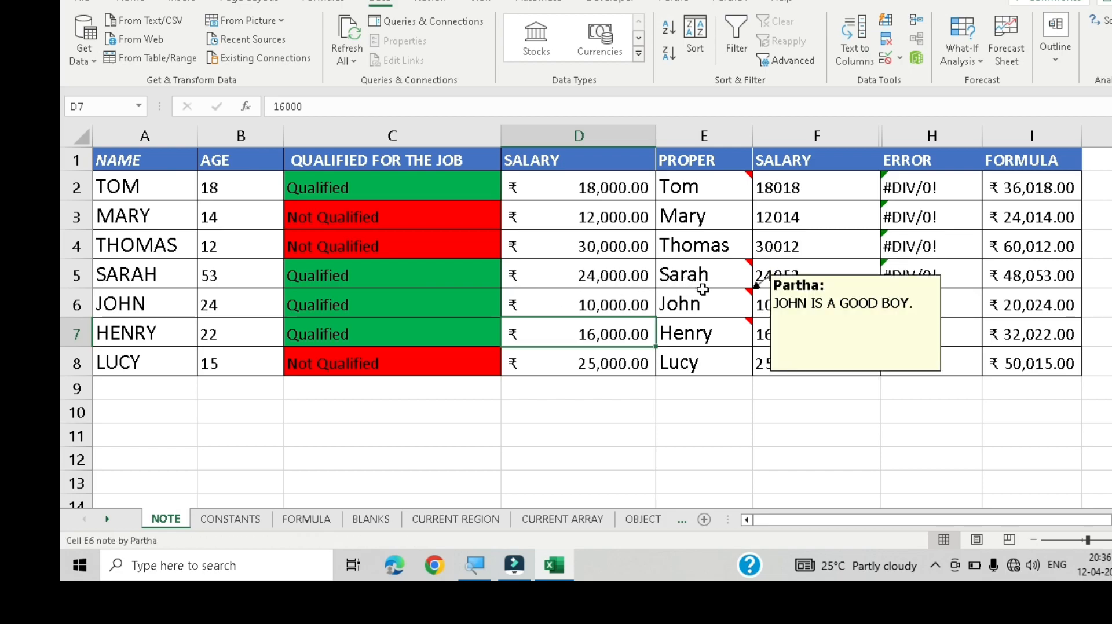
mouse_move(724, 290)
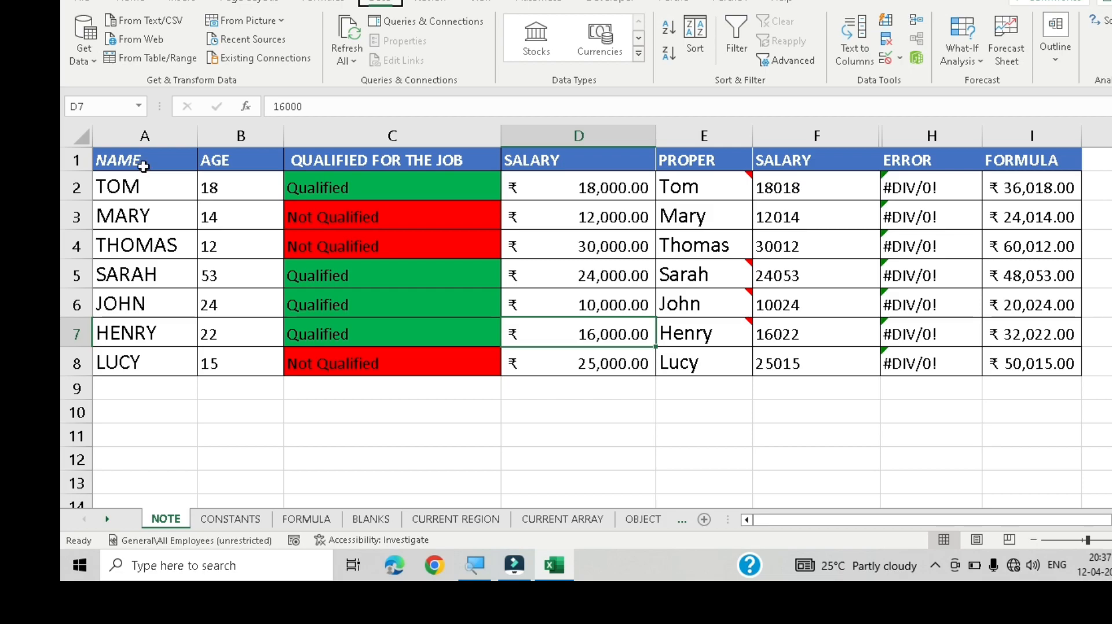
key("ctrl+g")
key("alt+s")
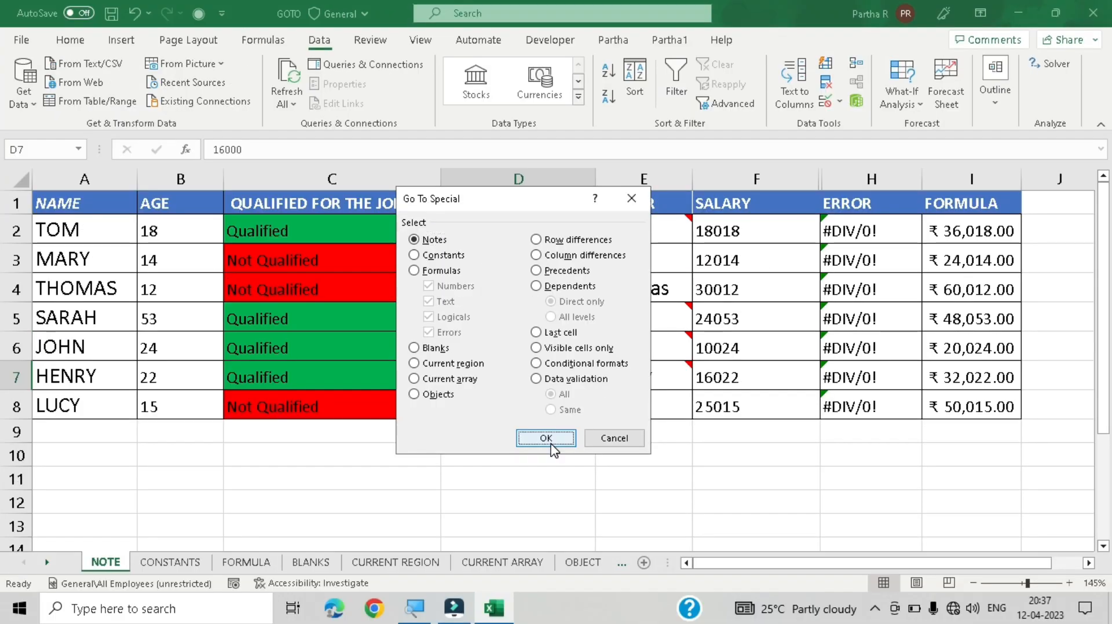
left_click(550, 441)
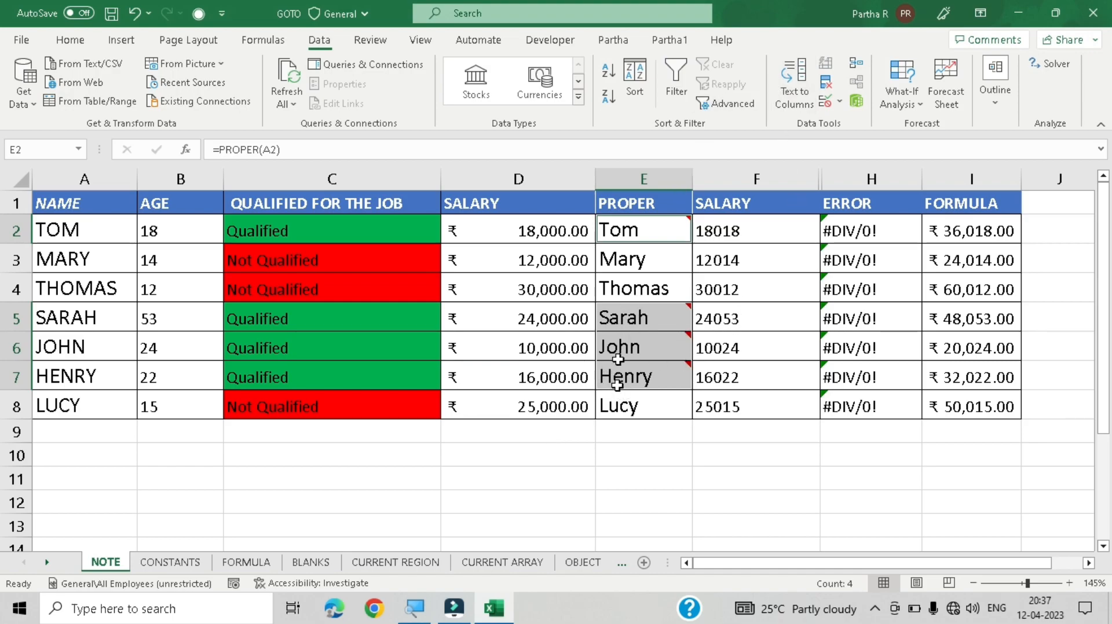
Step: Inspect the notes on the selected cells, then cancel the reopened Go To Special dialog
mouse_move(624, 321)
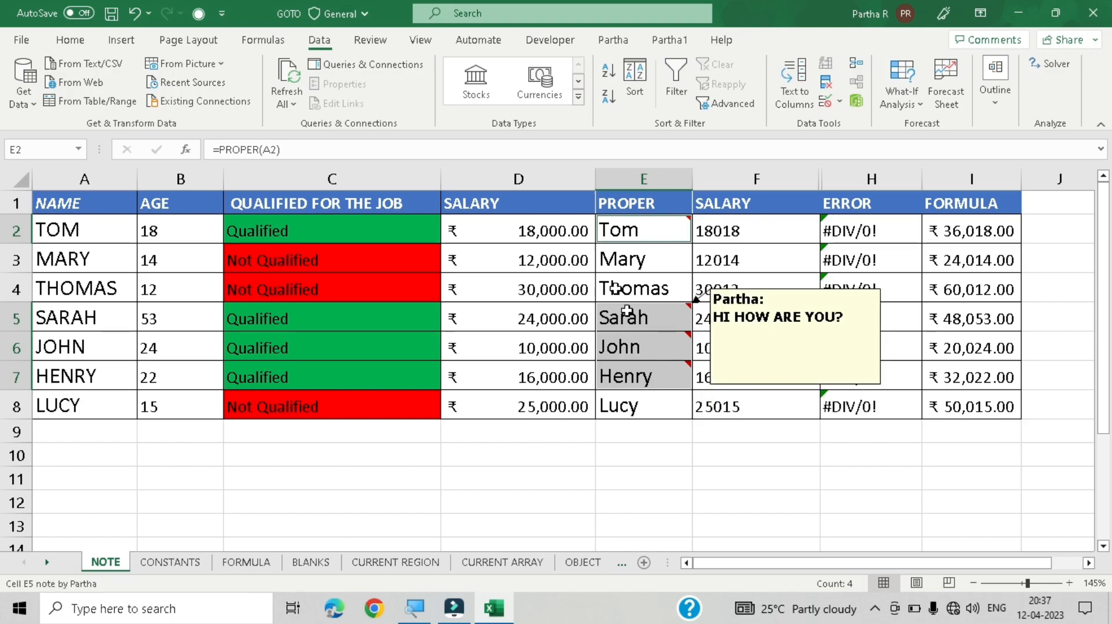
mouse_move(661, 223)
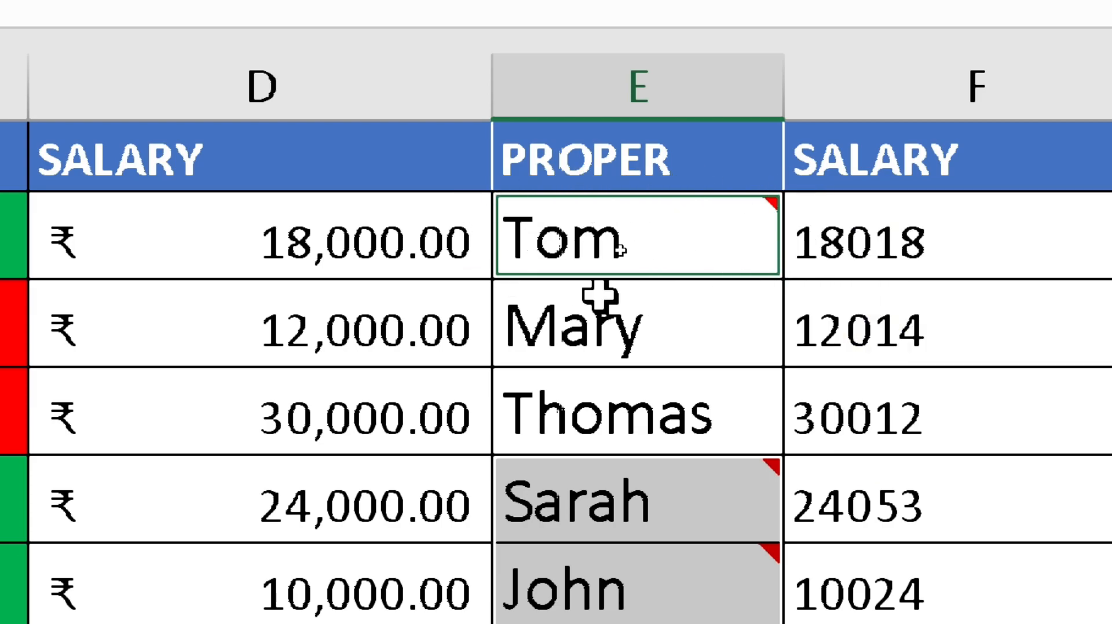
mouse_move(646, 232)
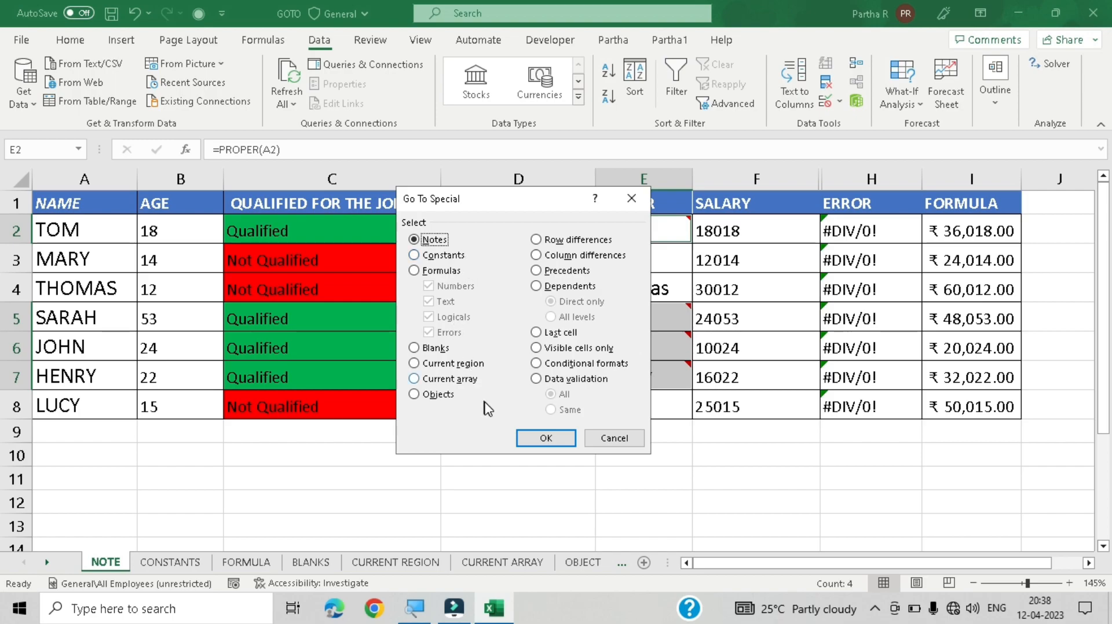
left_click(631, 440)
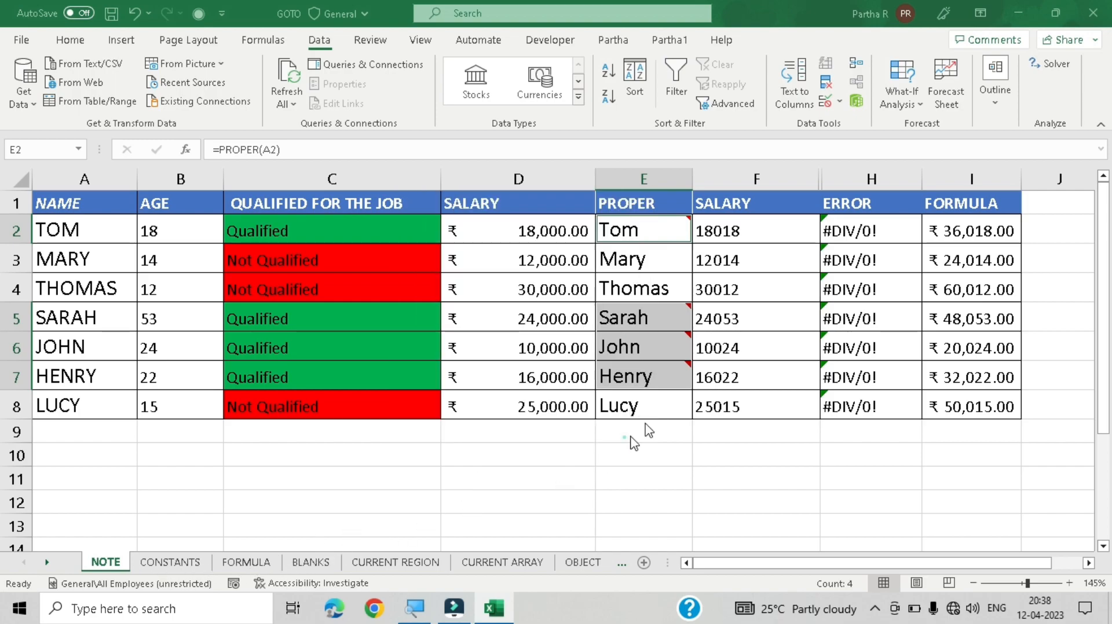
Step: On the CONSTANTS sheet, select numeric constants using Go To Special with Constants and only Numbers checked
left_click(170, 561)
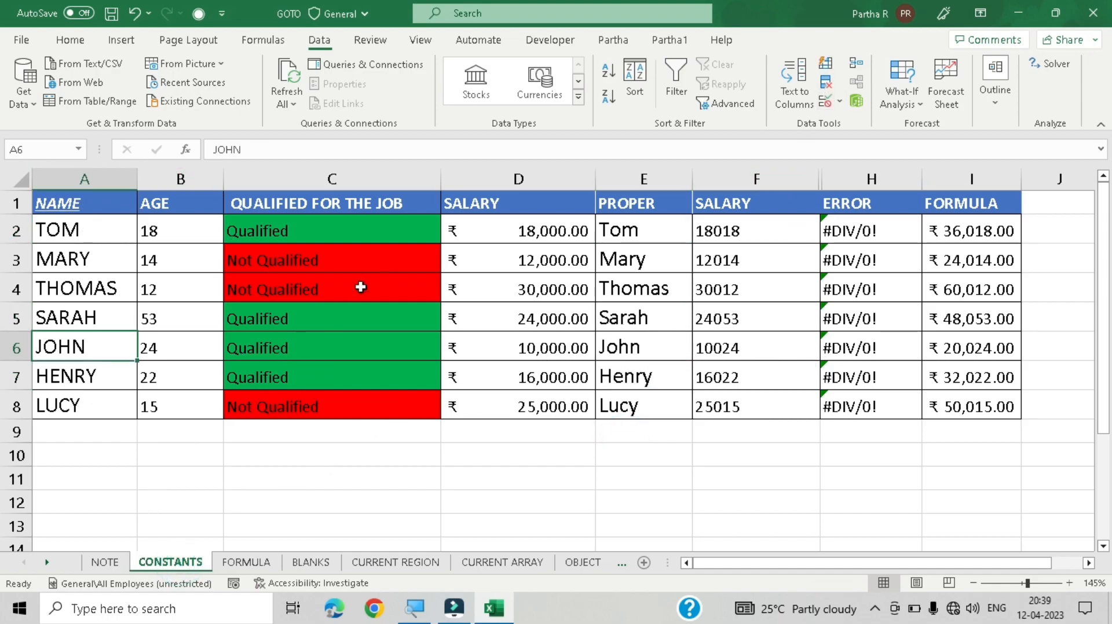
key("ctrl+g")
key("alt+s")
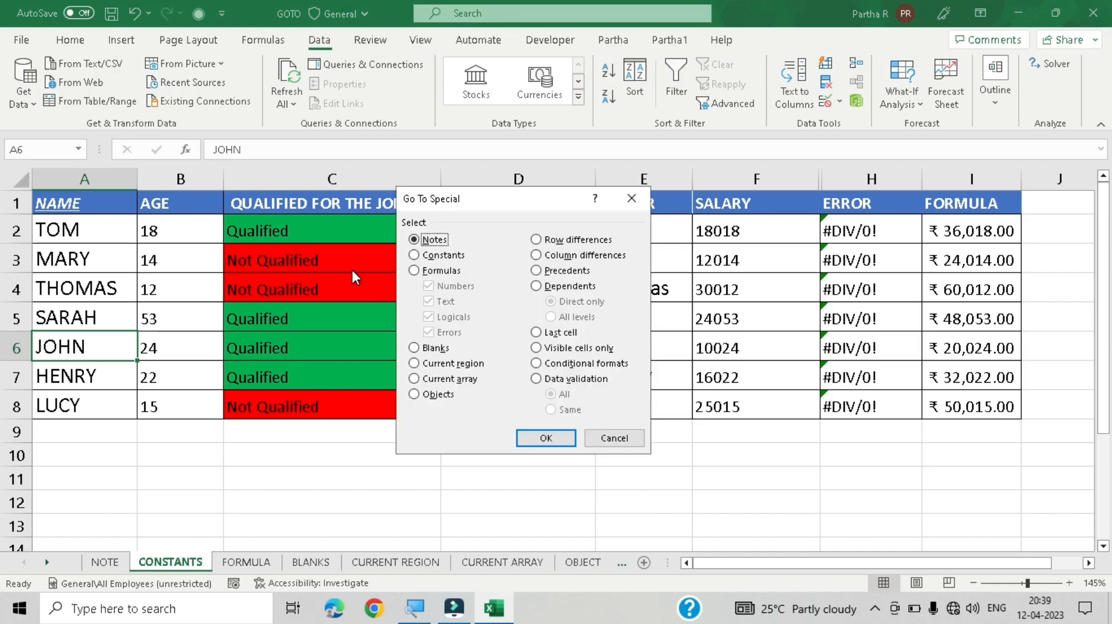
left_click(453, 263)
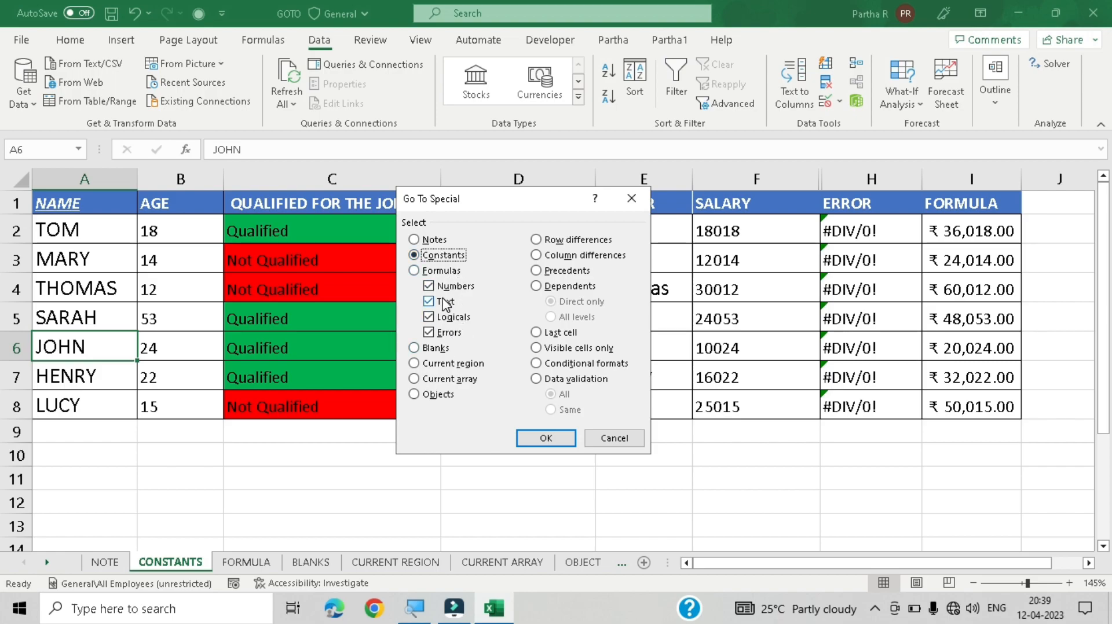
left_click(449, 363)
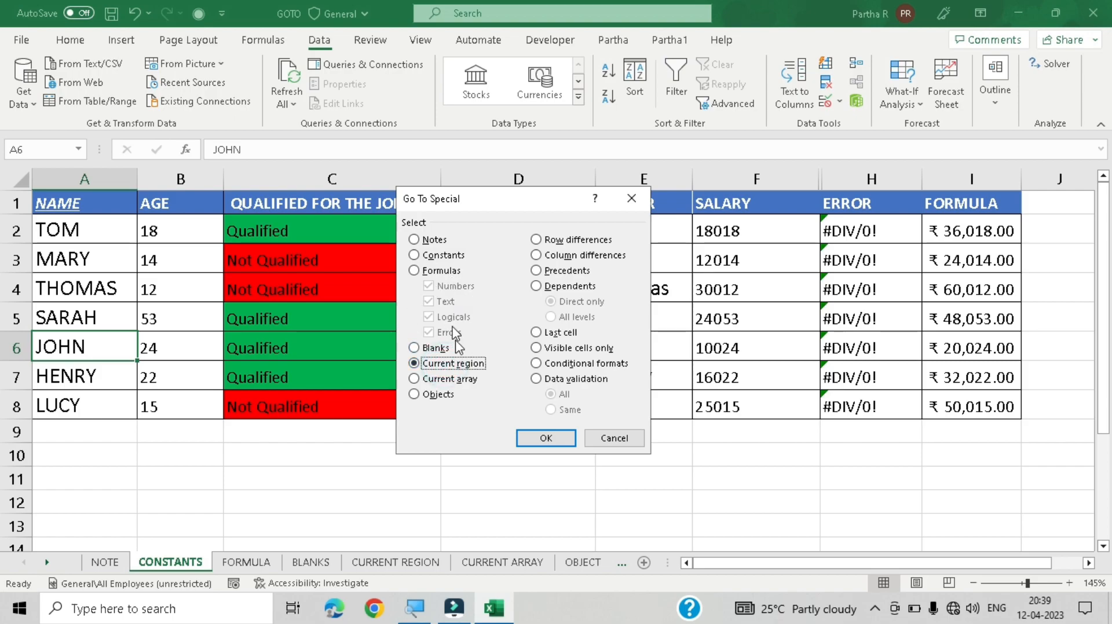
left_click(451, 255)
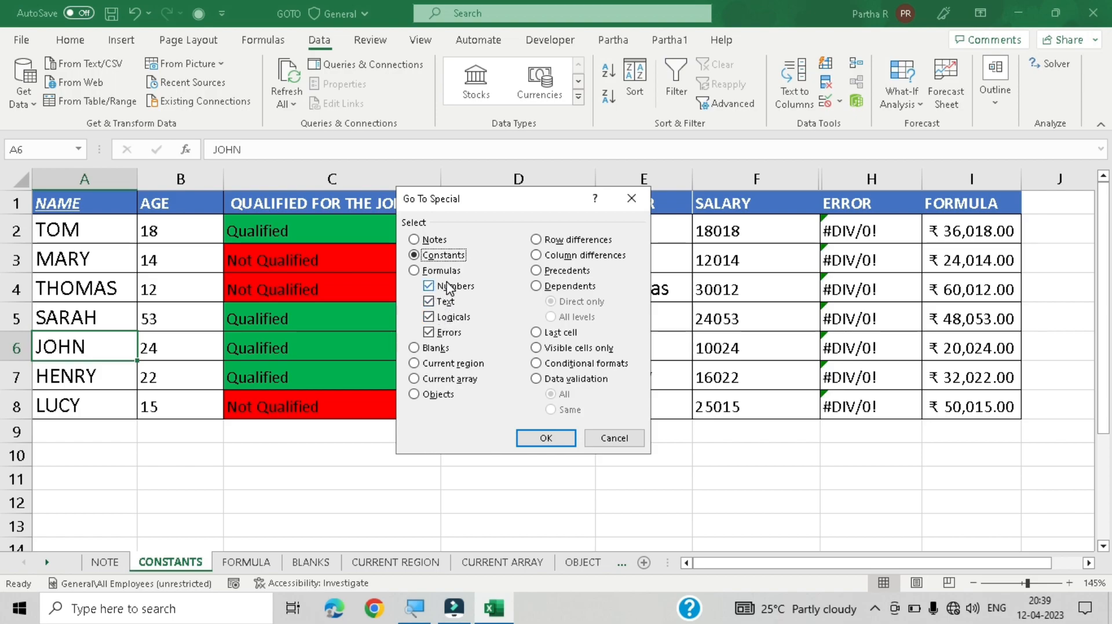
left_click(429, 301)
left_click(429, 317)
left_click(429, 332)
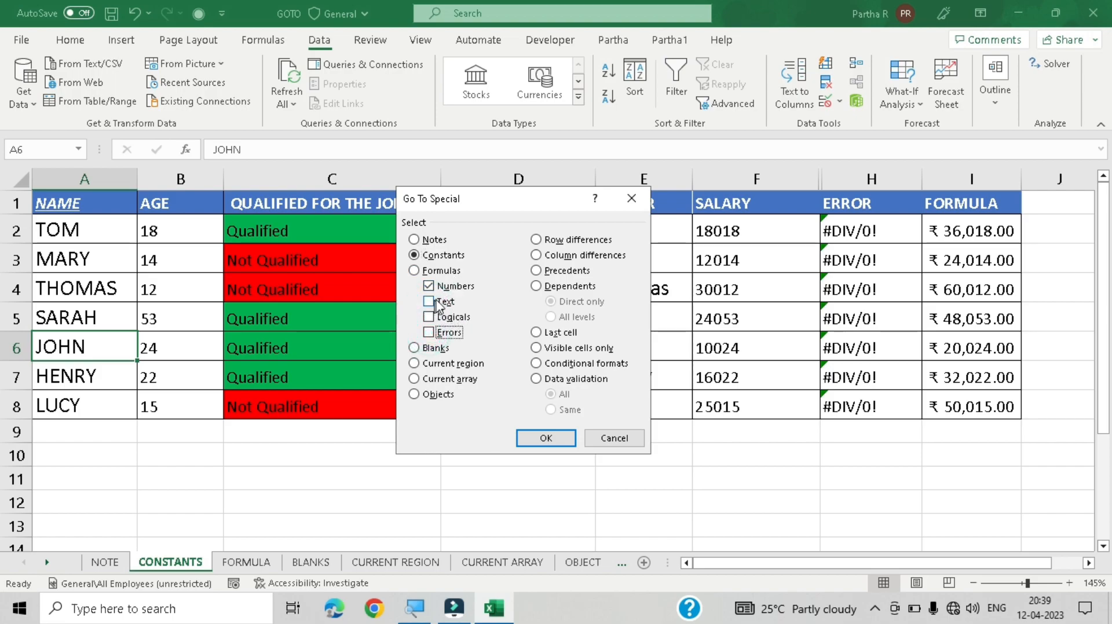
left_click(543, 438)
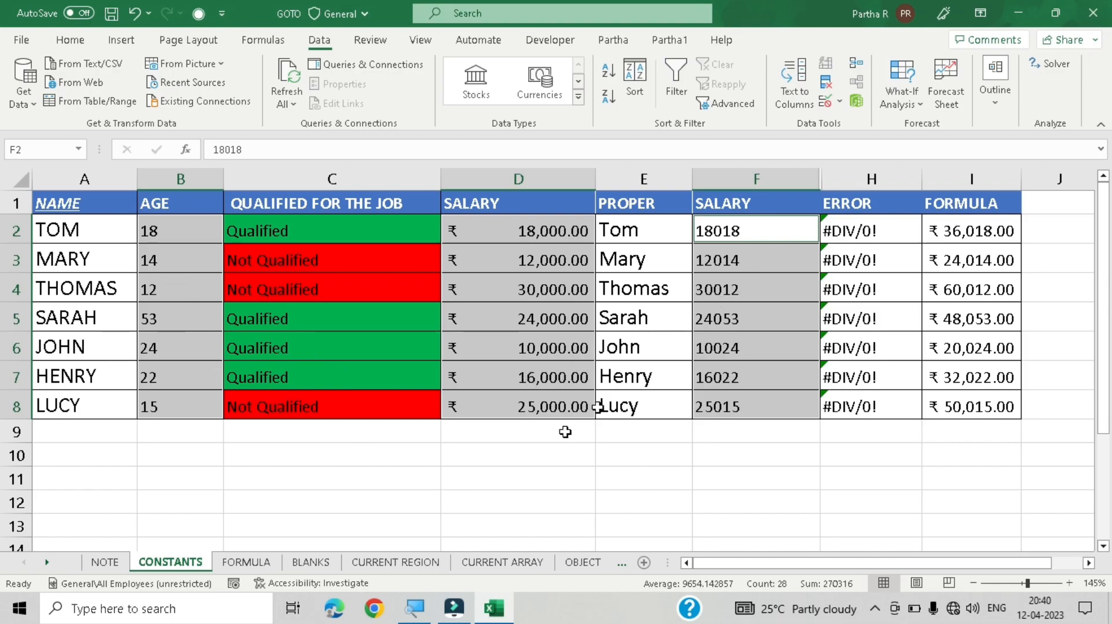
Step: Try to select only text constants with Go To Special, unchecking Numbers and Errors under Constants
key("ctrl+g")
key("alt+s")
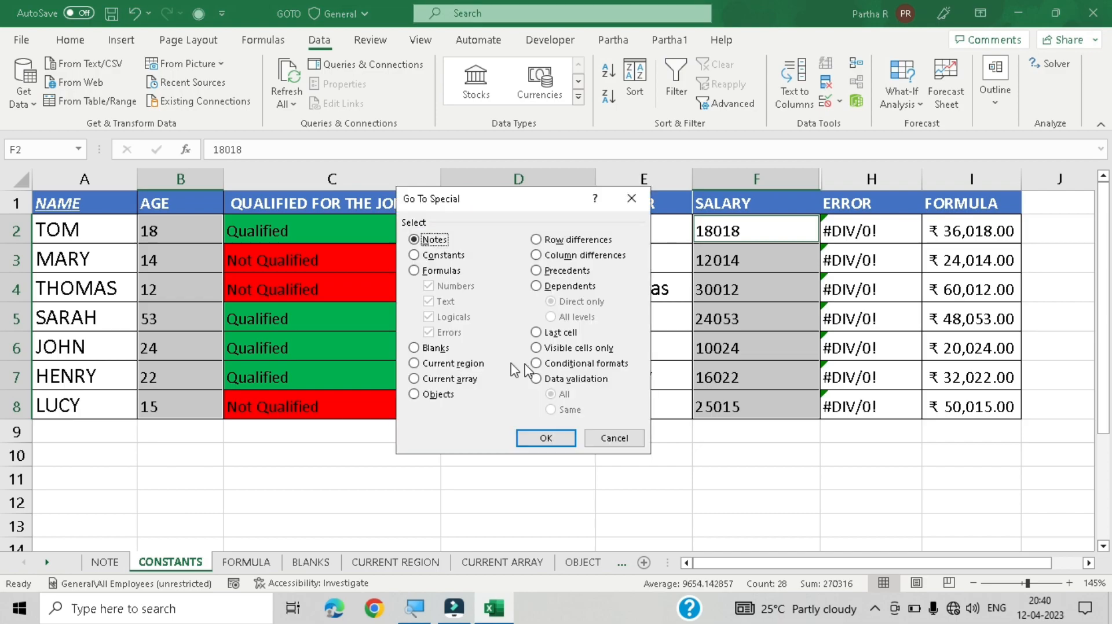
left_click(451, 256)
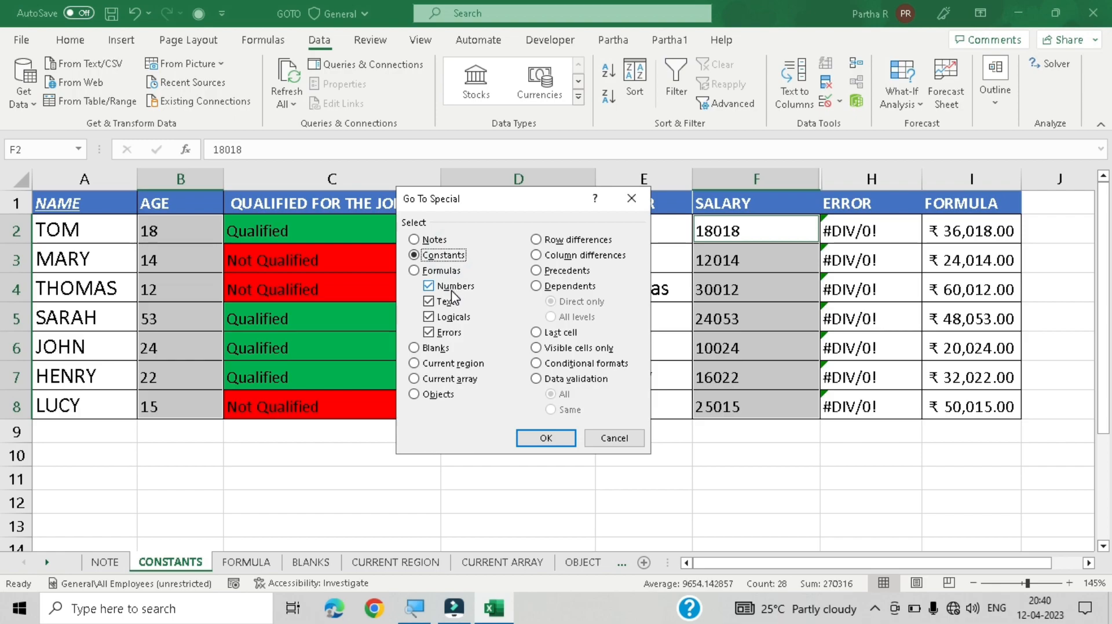
left_click(454, 286)
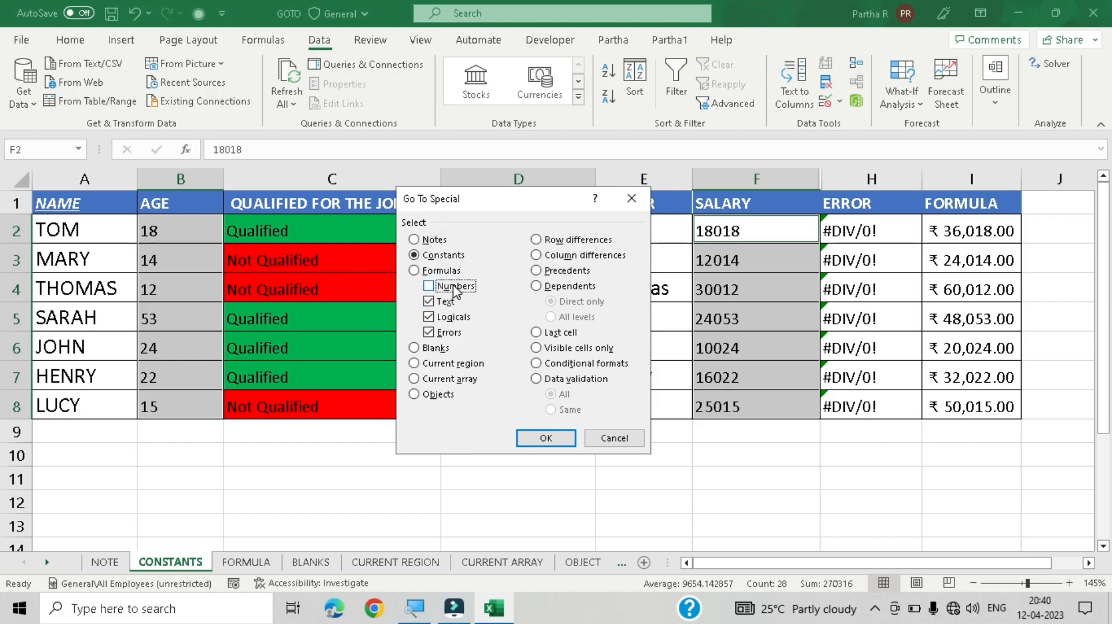
left_click(447, 331)
left_click(544, 438)
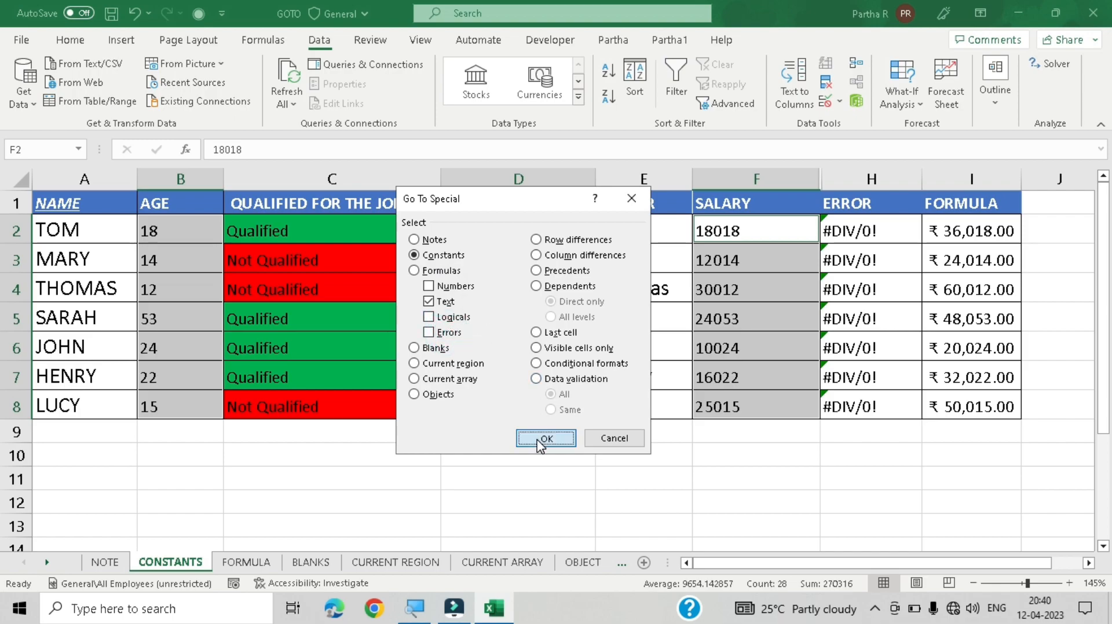
Step: Select only the text constants using Go To Special's Constants option with only Text checked
left_click(561, 349)
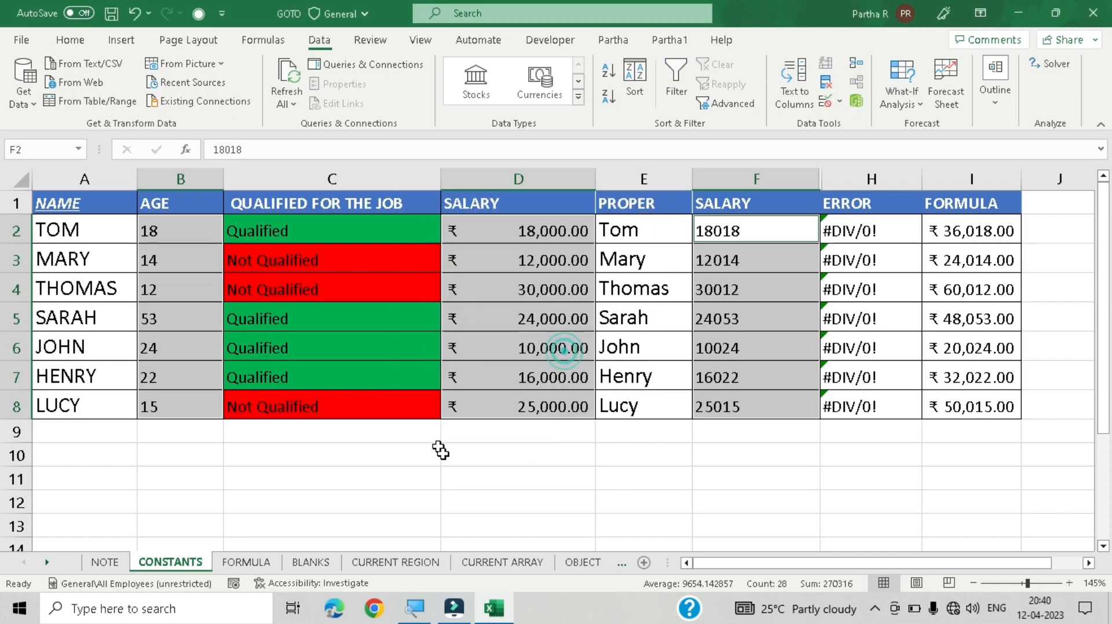
left_click(444, 453)
left_click(465, 282)
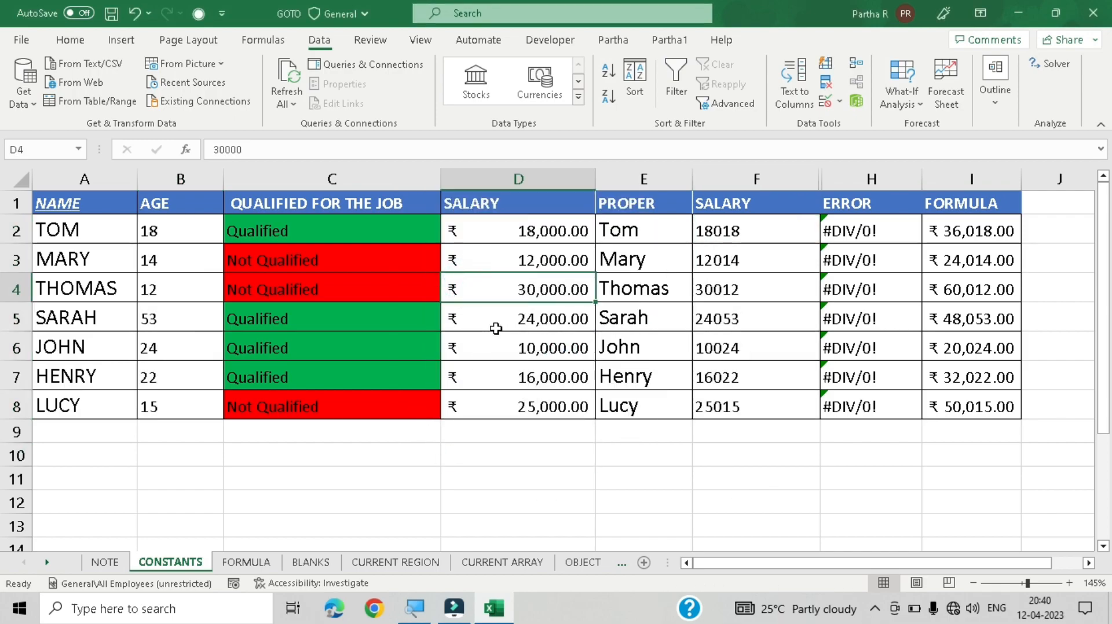
key("alt+5")
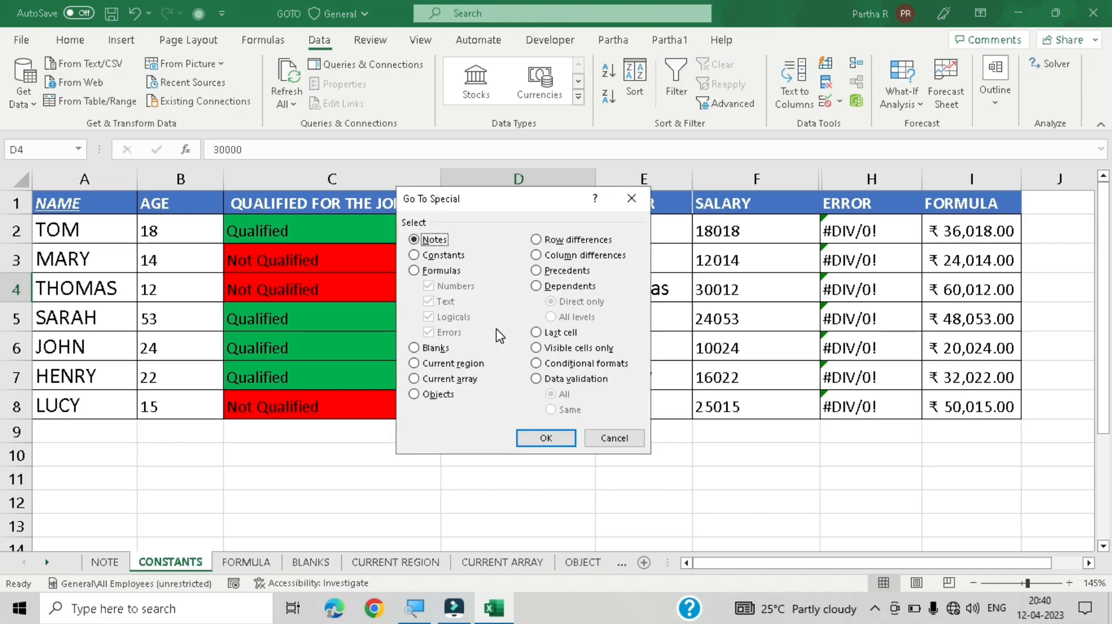
left_click(441, 256)
left_click(453, 286)
left_click(463, 317)
left_click(451, 333)
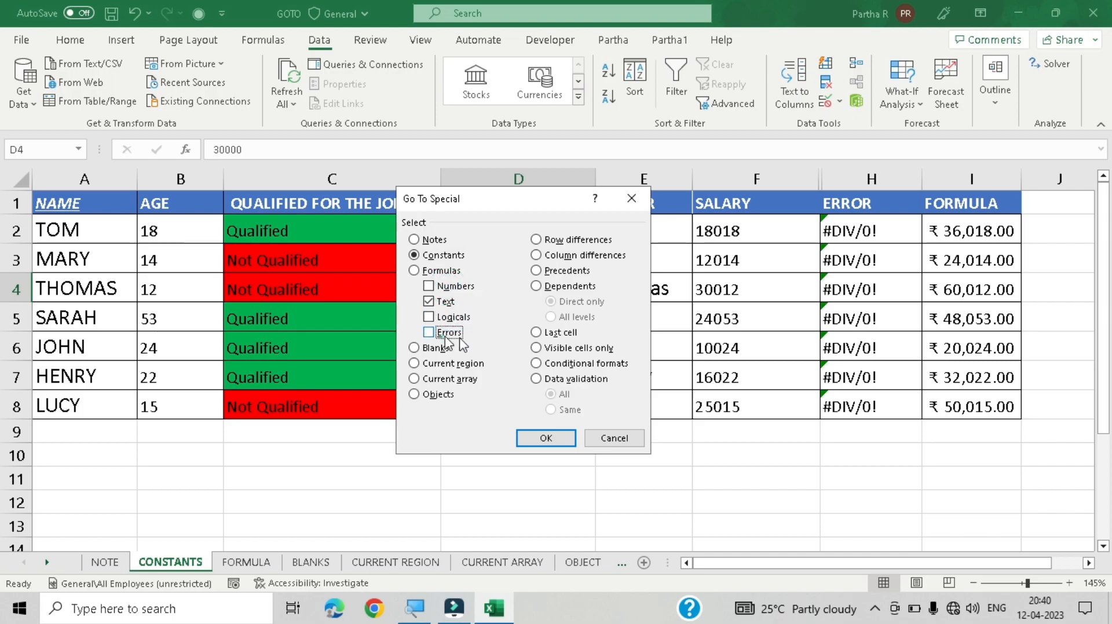
left_click(554, 438)
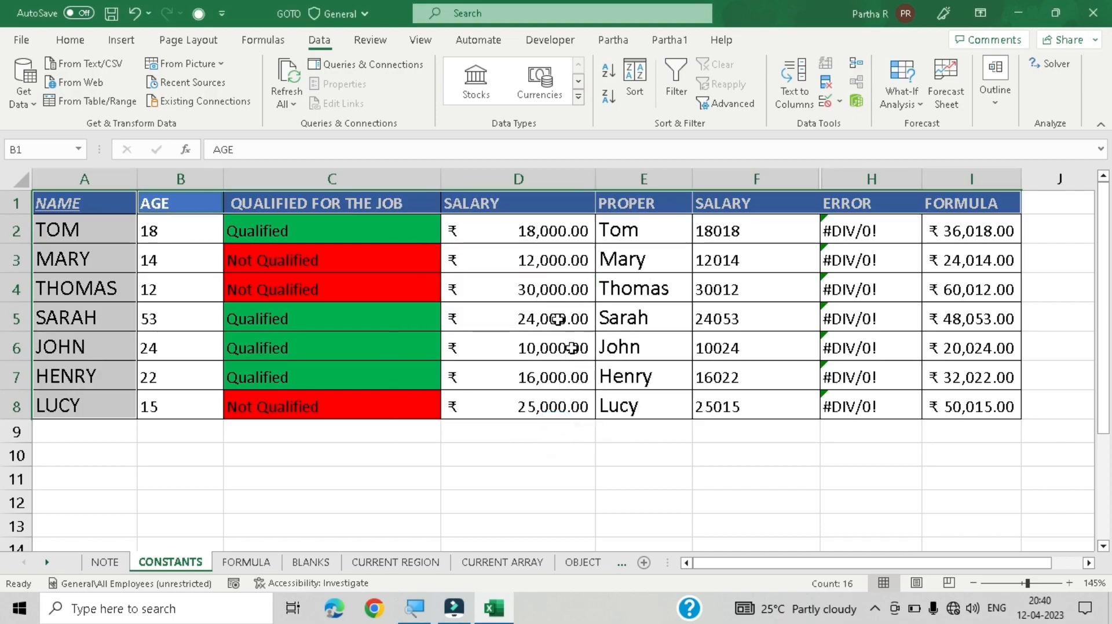
Step: Check the cells in the NAME column one by one
left_click(98, 234)
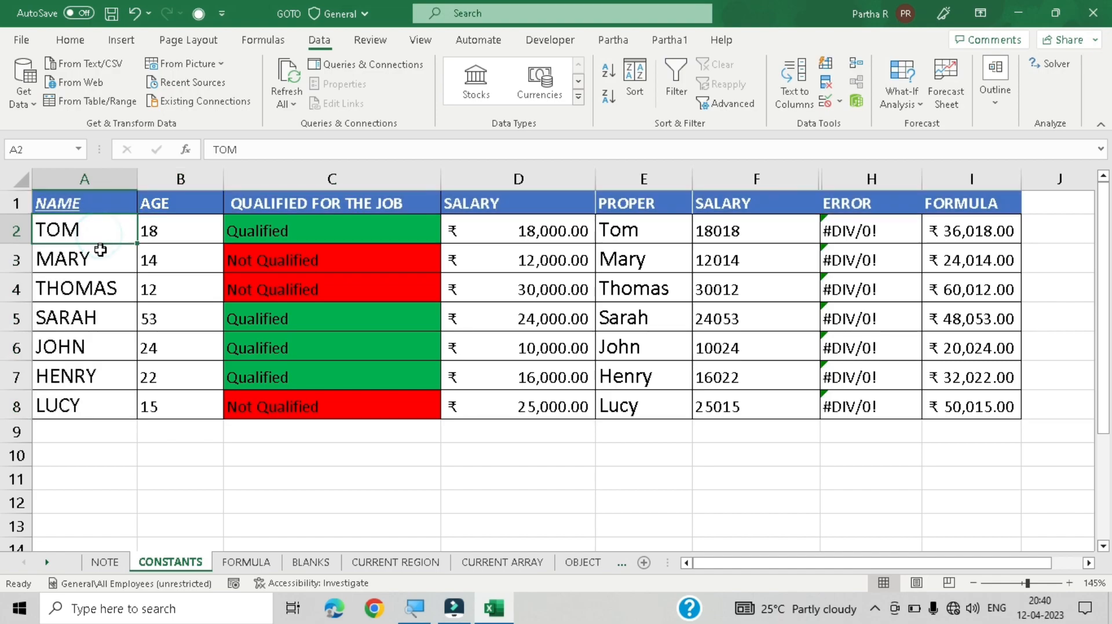
left_click(99, 254)
left_click(104, 288)
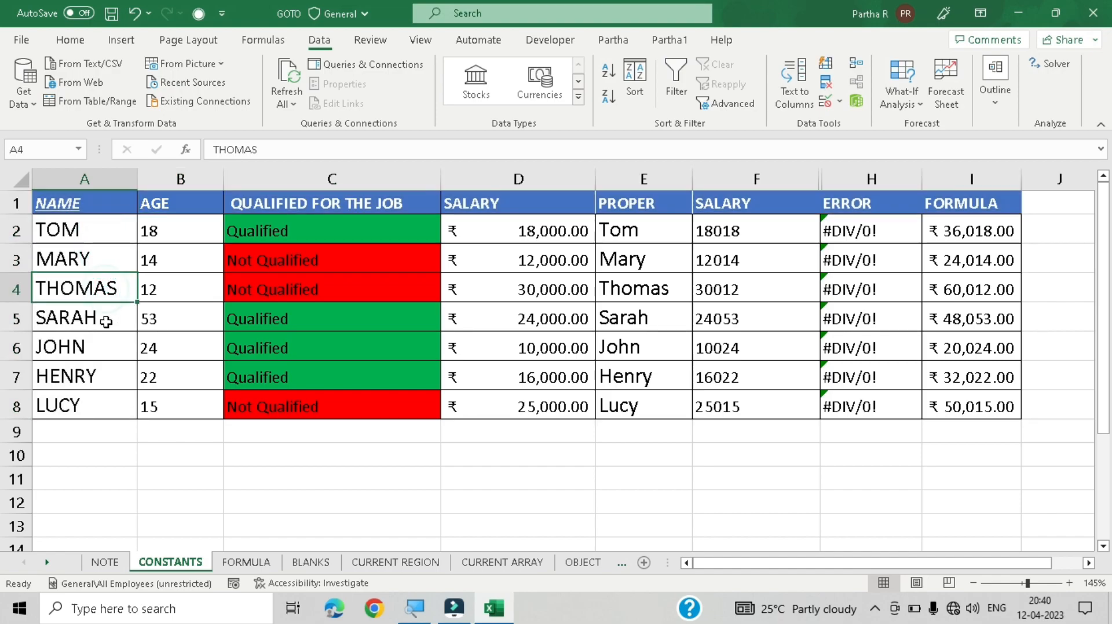
left_click(103, 318)
left_click(106, 226)
left_click(95, 322)
left_click(87, 370)
left_click(91, 405)
left_click(87, 347)
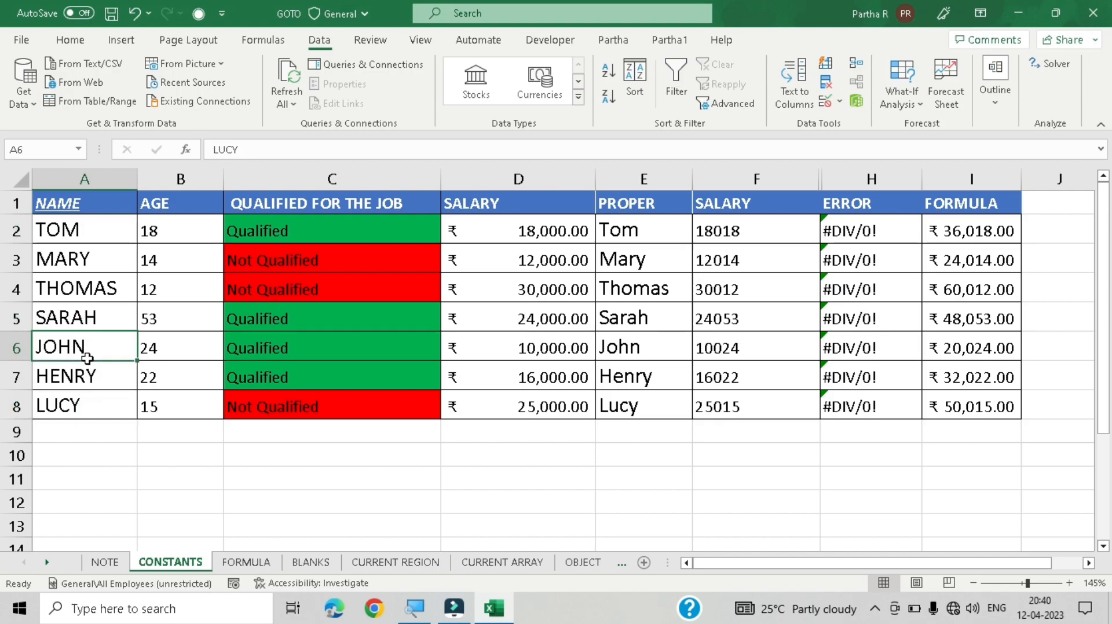
left_click(106, 261)
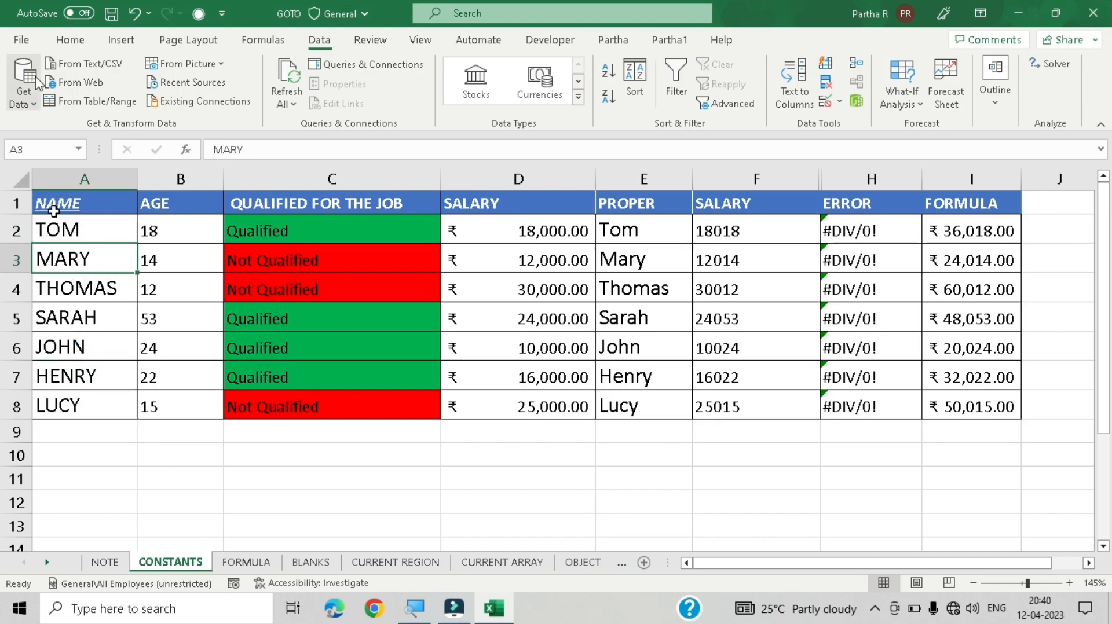
Step: Reselect only the text constants with Go To Special, choosing Constants with just Text checked
key("ctrl+g")
key("alt+s")
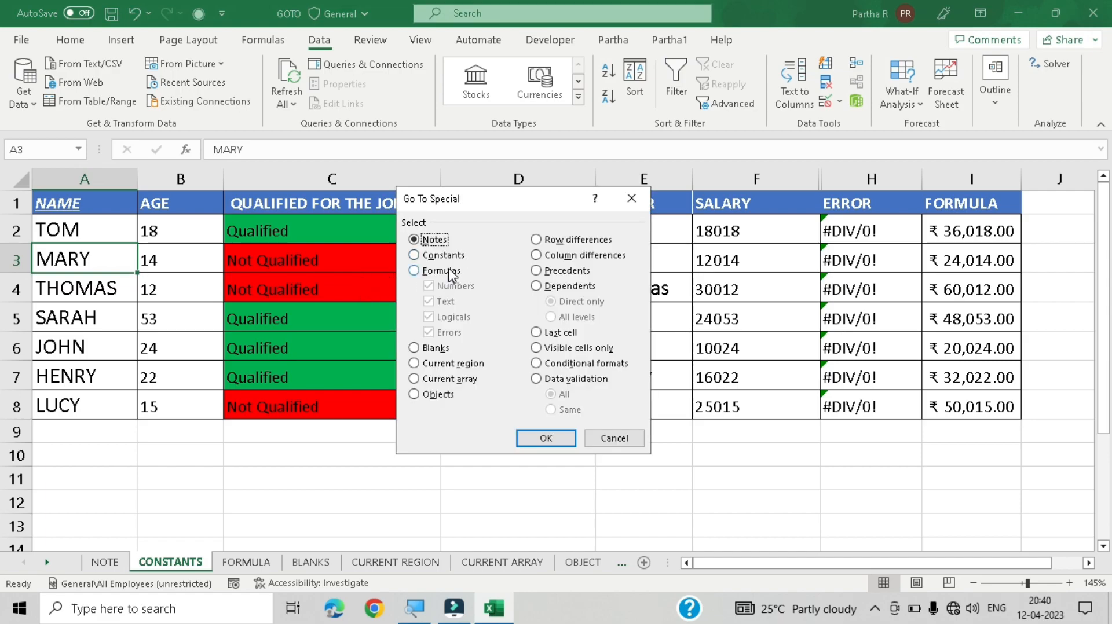
left_click(441, 255)
left_click(461, 288)
left_click(454, 318)
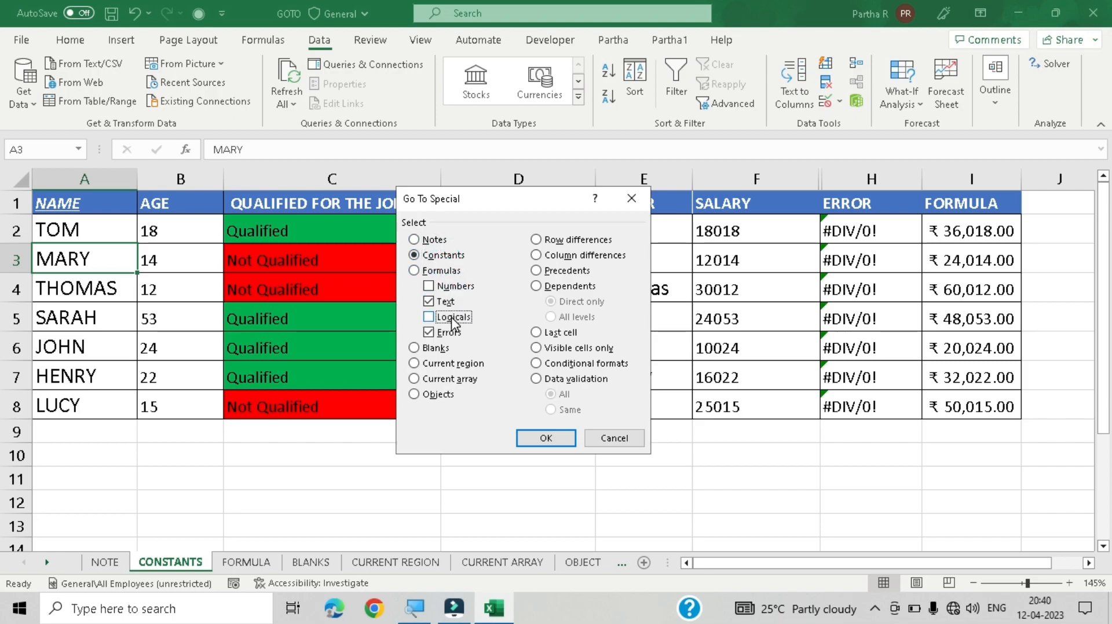
left_click(449, 332)
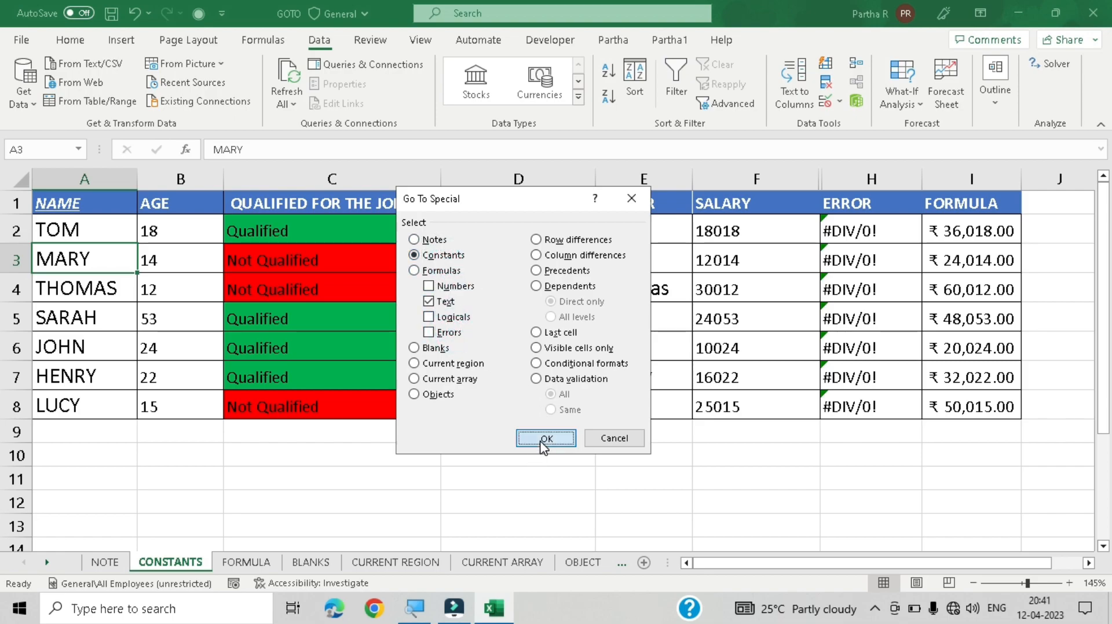
left_click(545, 438)
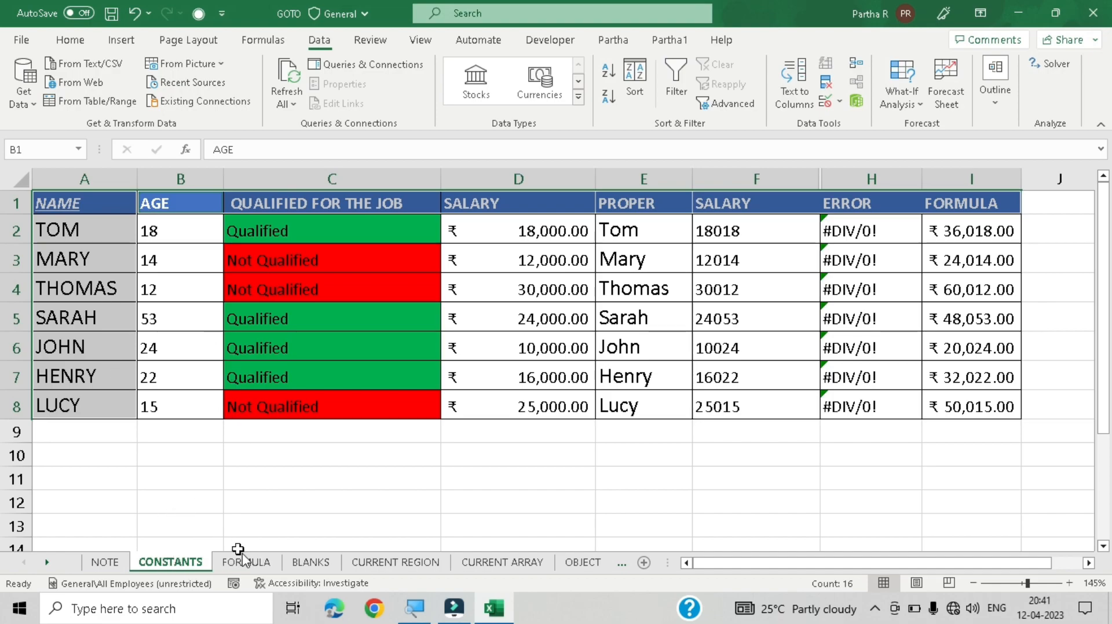
key("ctrl+g")
key("alt+s")
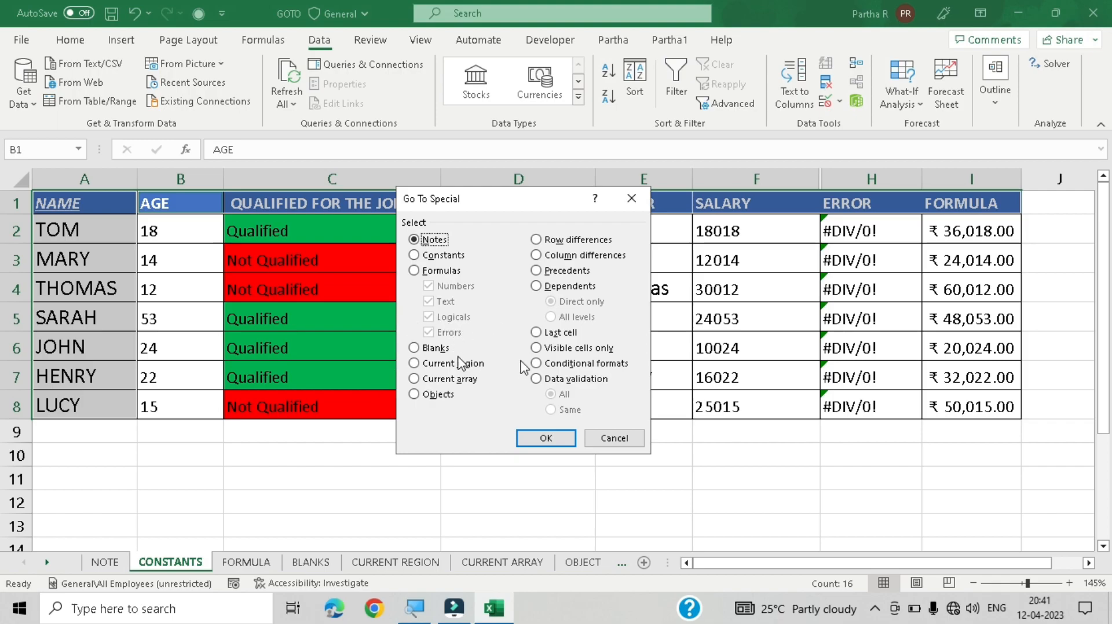
left_click(615, 439)
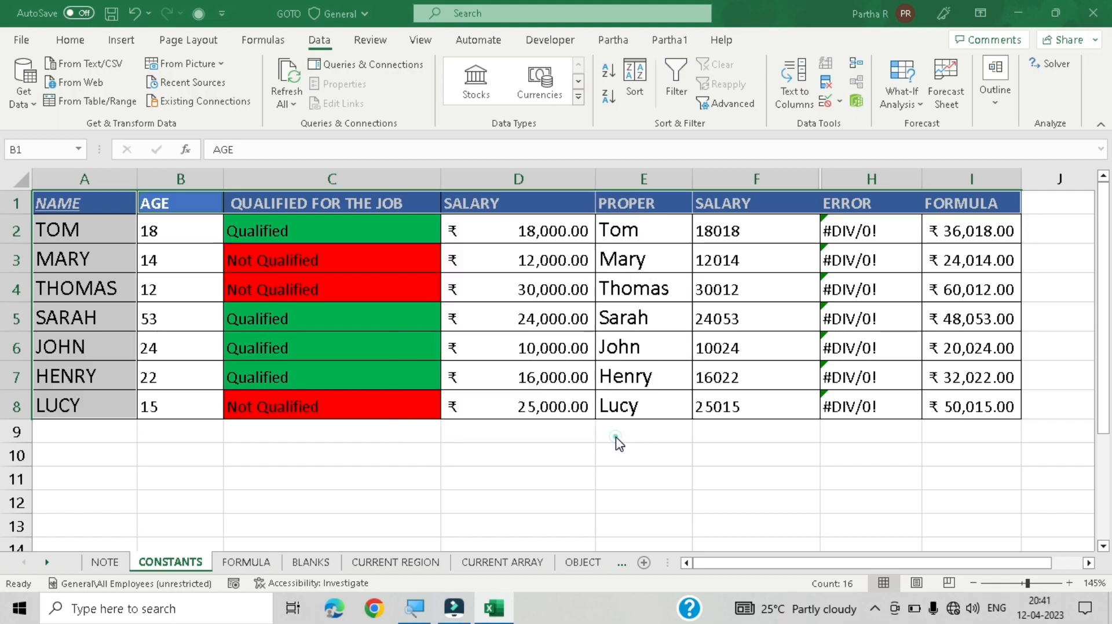
Step: On the FORMULA sheet, select number formulas using Go To Special's Formulas option with only Numbers checked
left_click(237, 565)
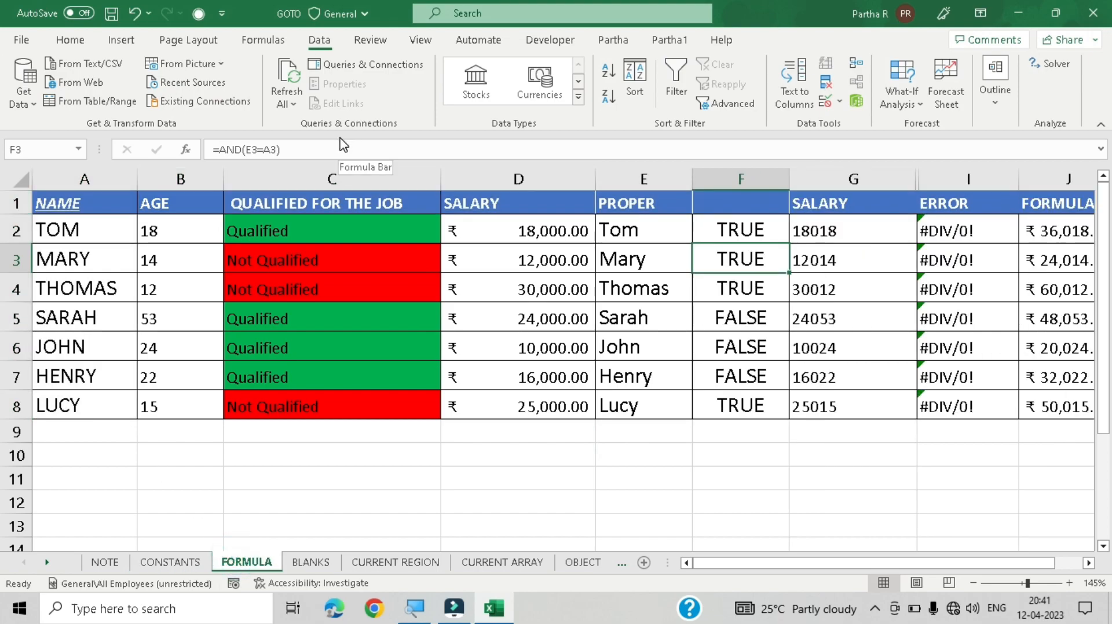
key("ctrl+g")
key("alt+s")
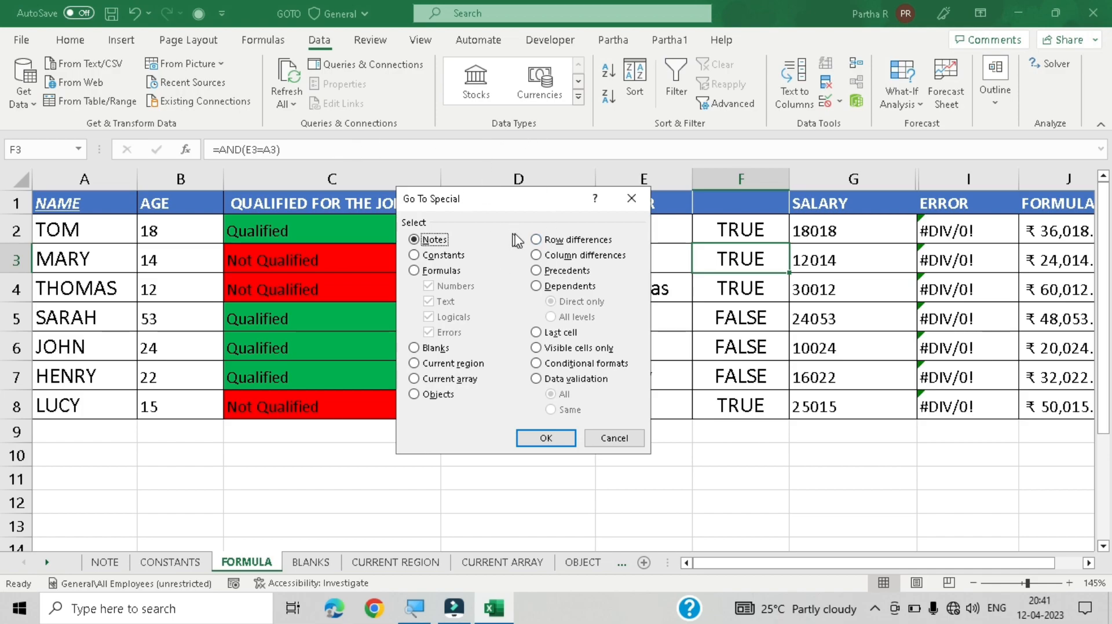
left_click(452, 271)
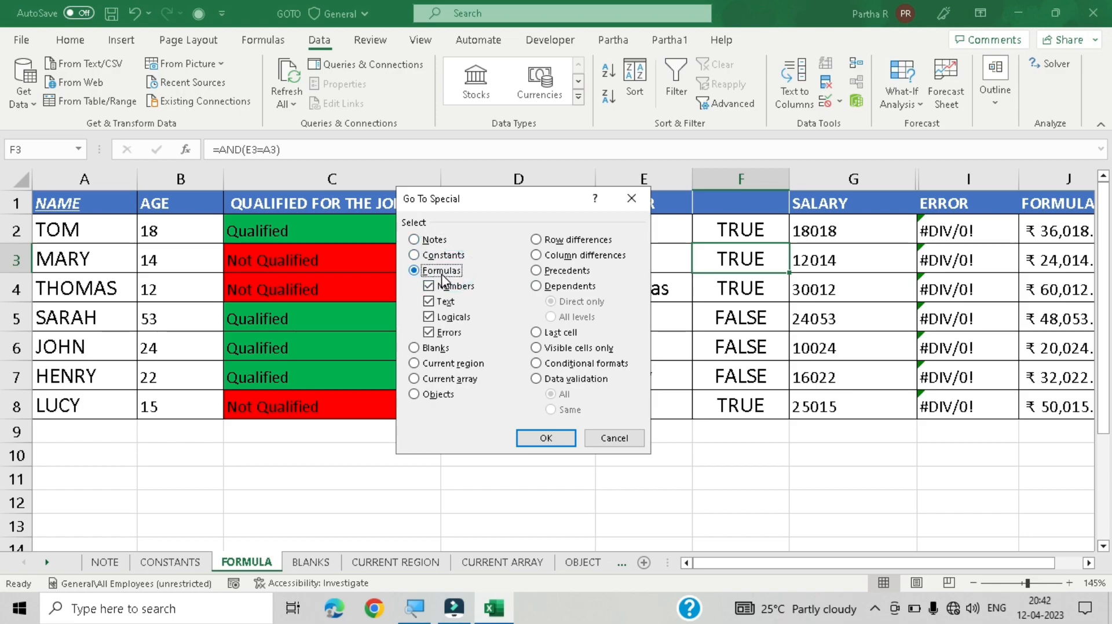
left_click(445, 302)
left_click(454, 320)
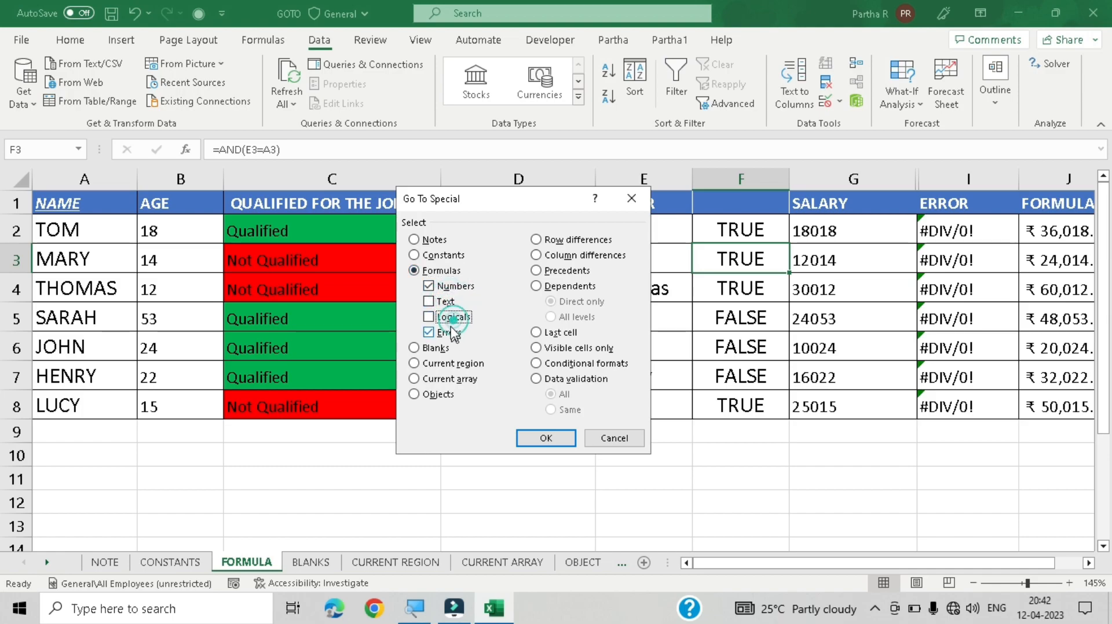
left_click(451, 334)
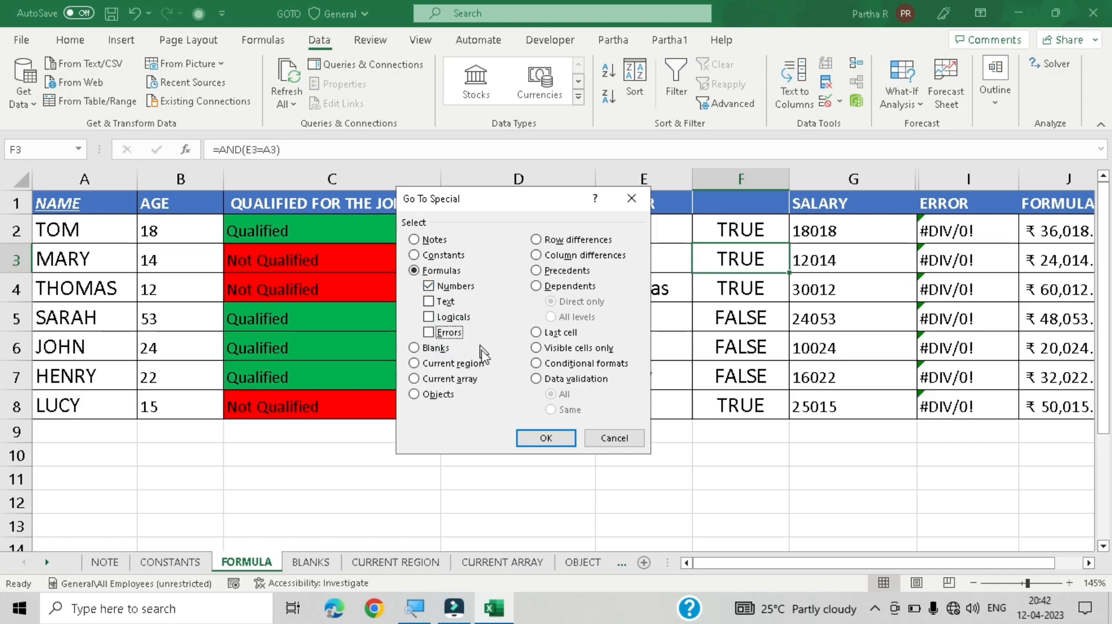
left_click(546, 438)
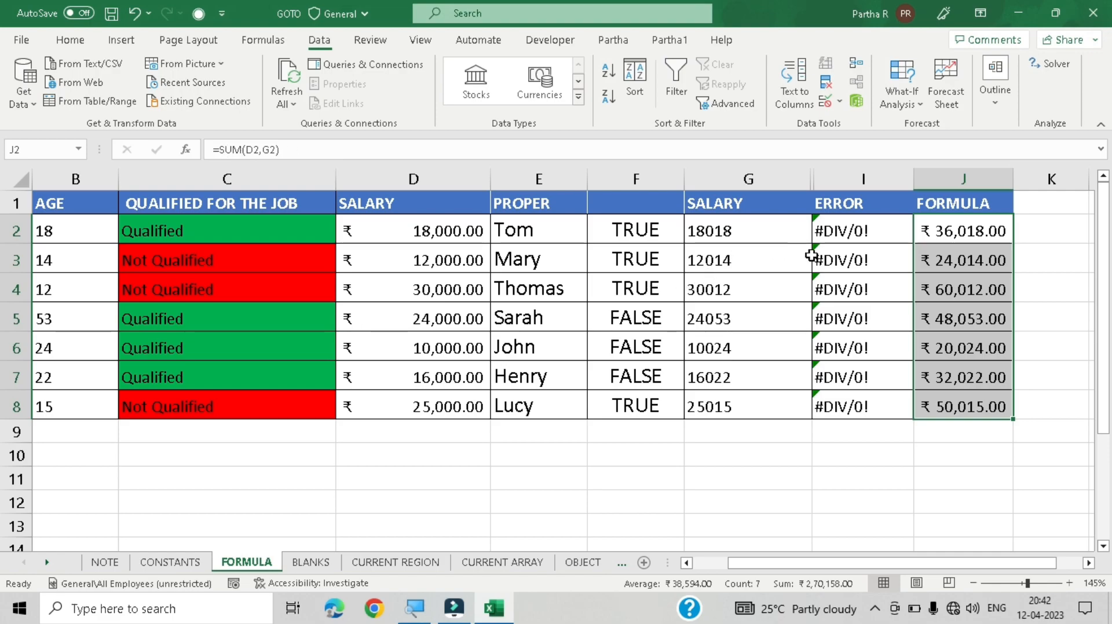
Step: Inspect the SUM formula in cell J2
double_click(981, 231)
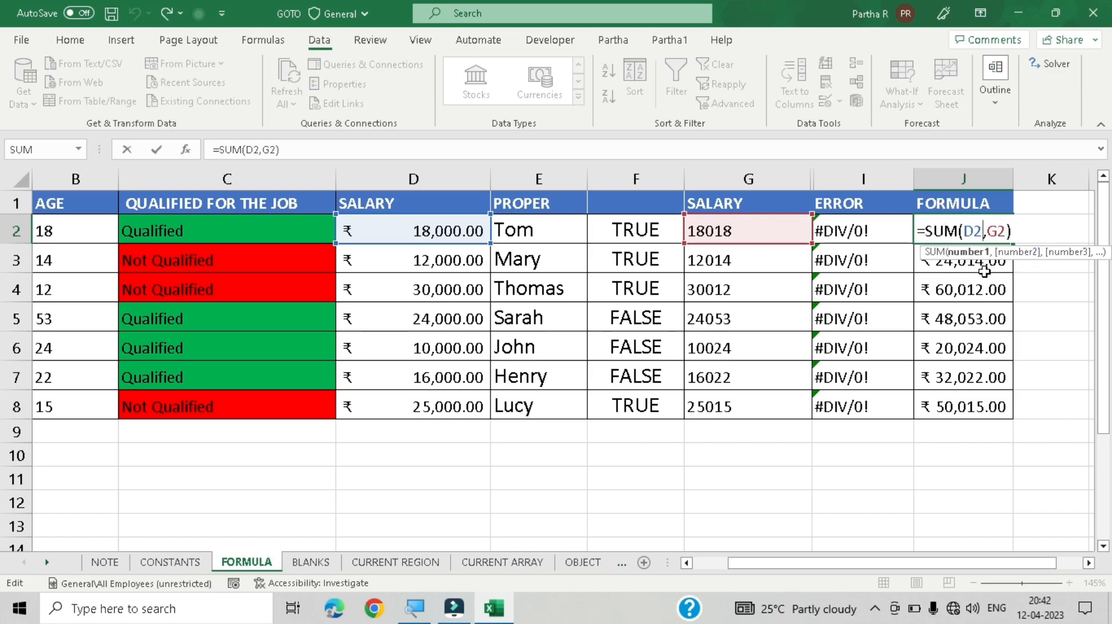
key("Return")
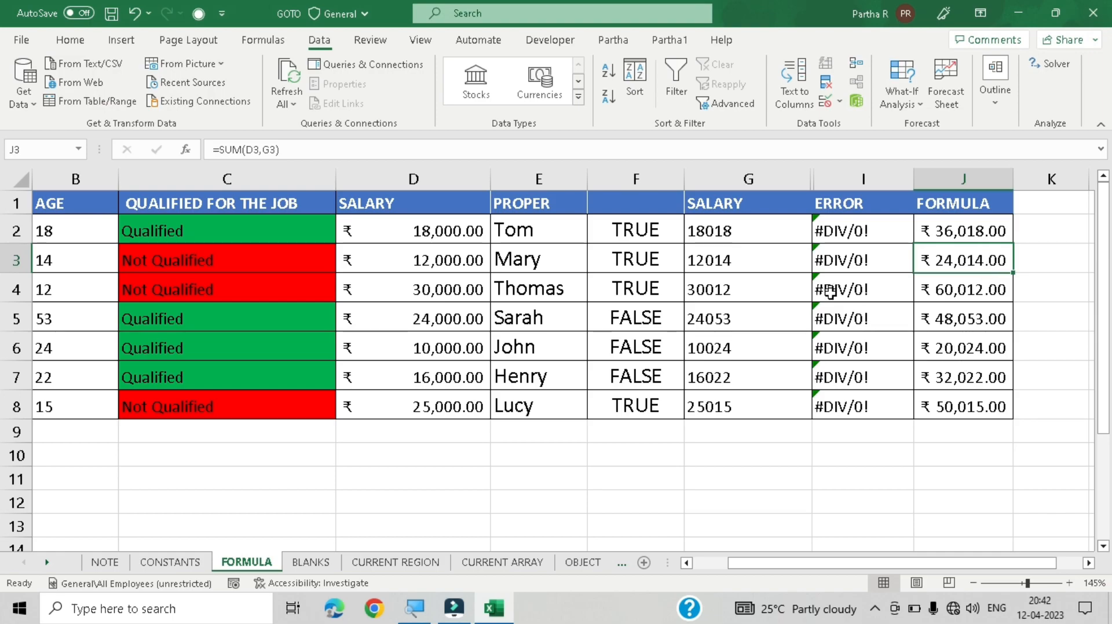
Step: Select the text-returning formulas using Go To Special's Formulas option with only Text checked
left_click_drag(802, 564, 620, 548)
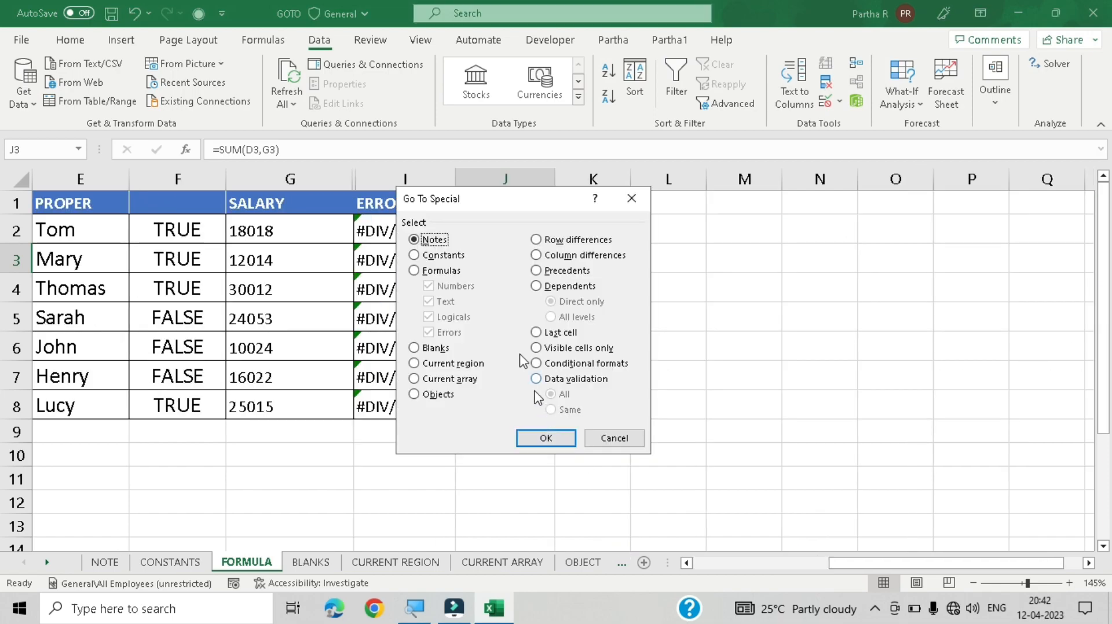
left_click(447, 271)
left_click(454, 286)
left_click(451, 317)
left_click(449, 334)
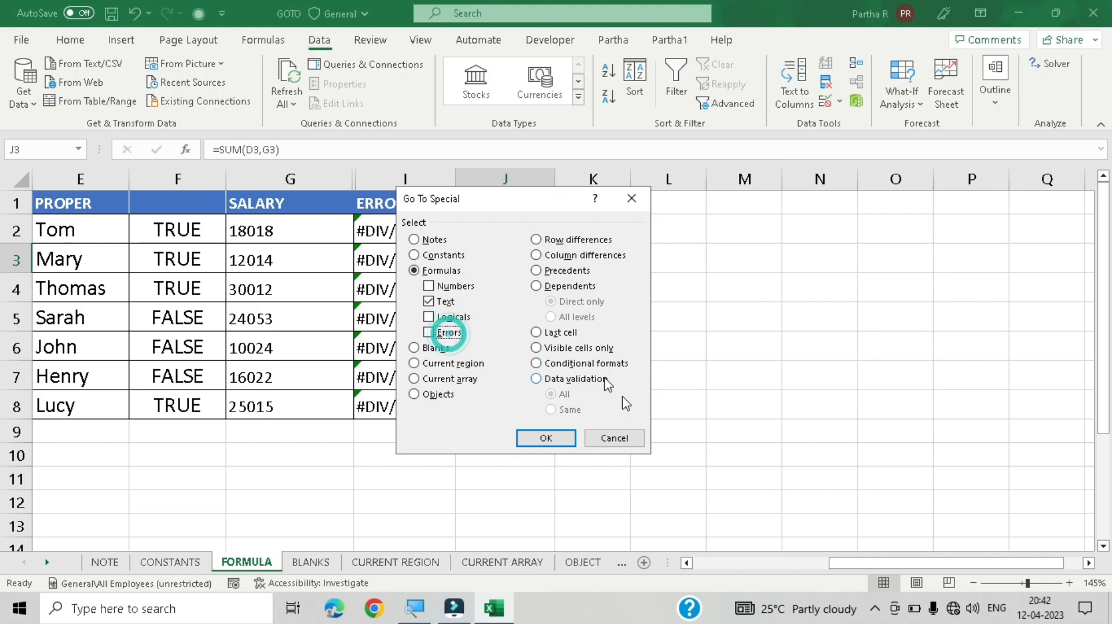
left_click(547, 439)
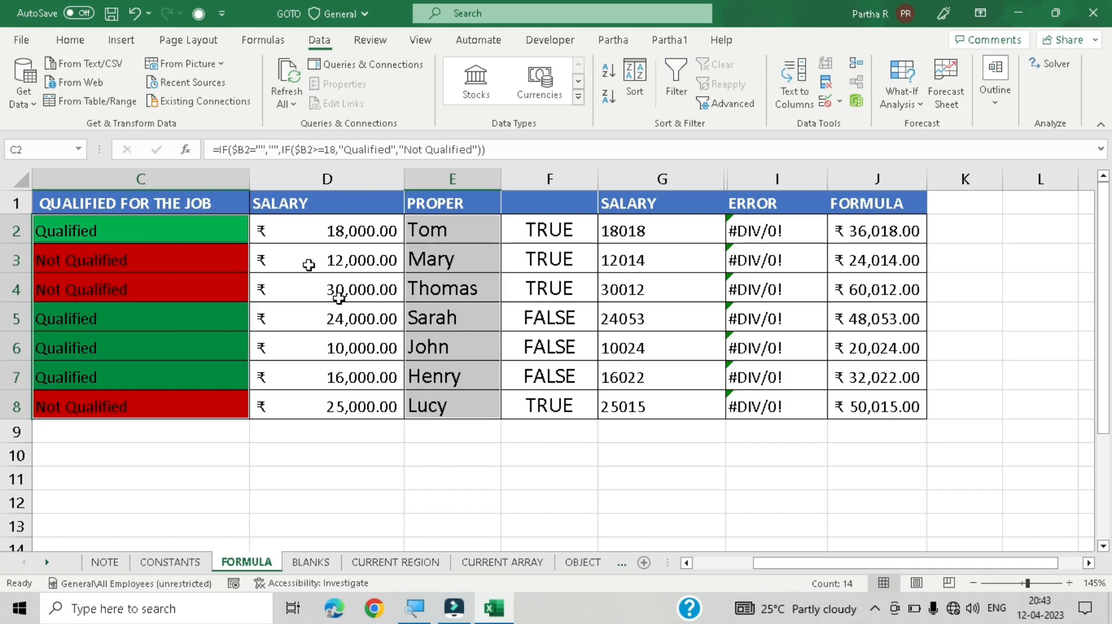
Step: Check the formulas in the PROPER and QUALIFIED FOR THE JOB columns cell by cell
left_click(464, 232)
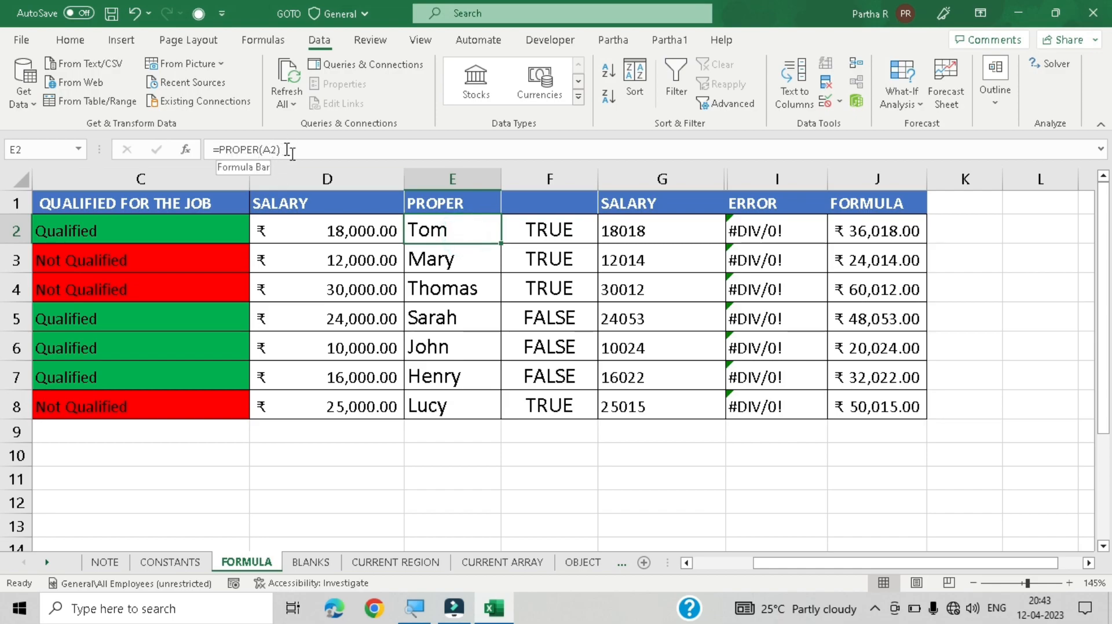
left_click(423, 258)
left_click(438, 289)
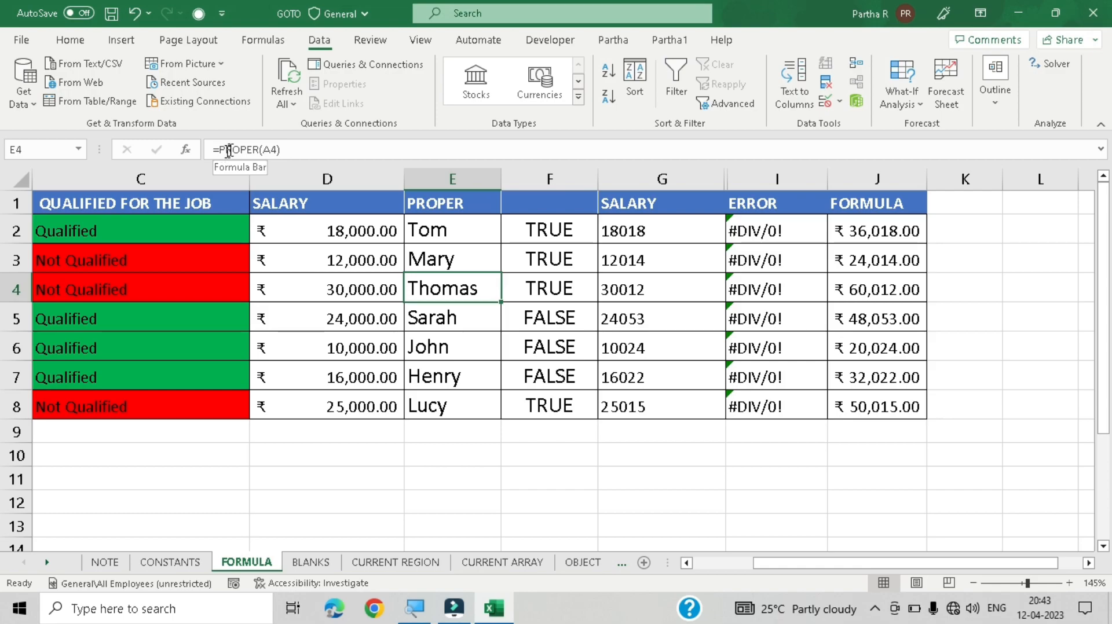
left_click(442, 237)
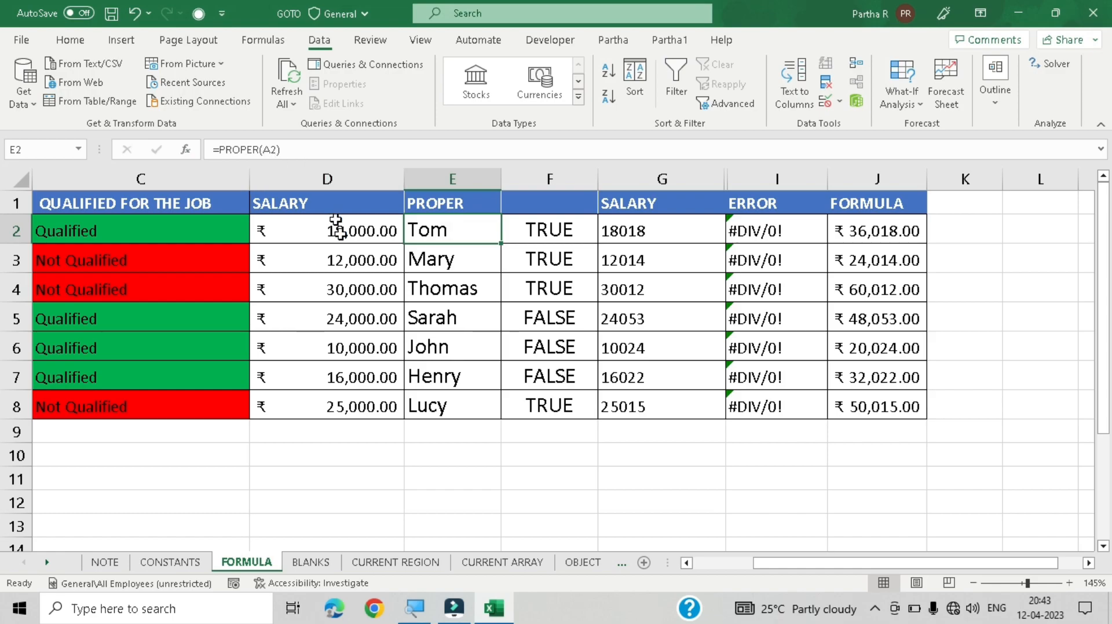
left_click(454, 261)
left_click(455, 342)
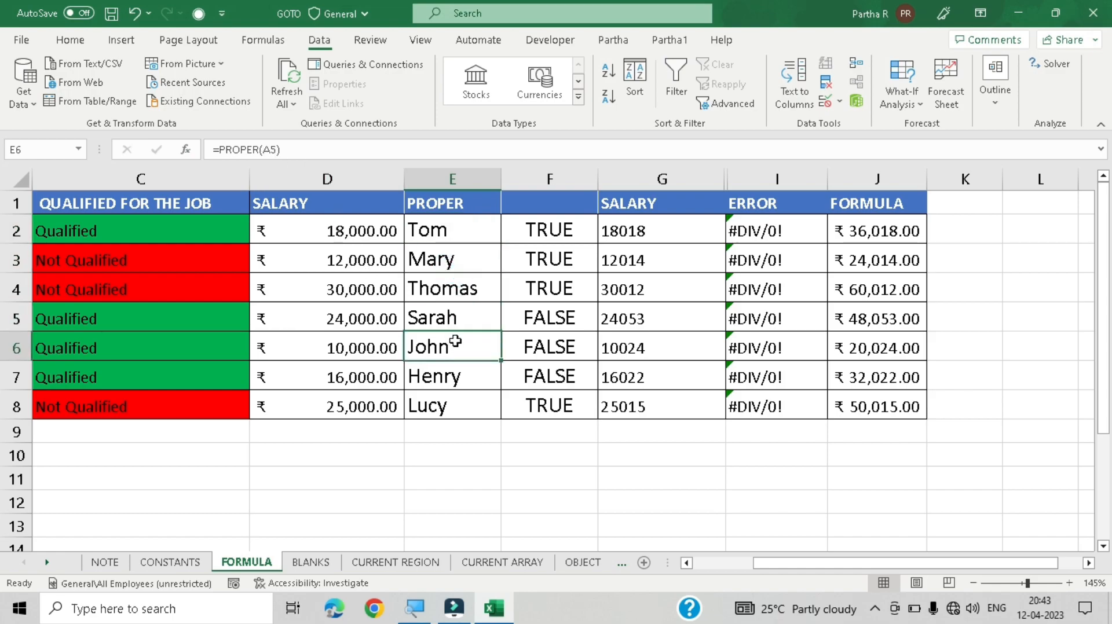
left_click(460, 375)
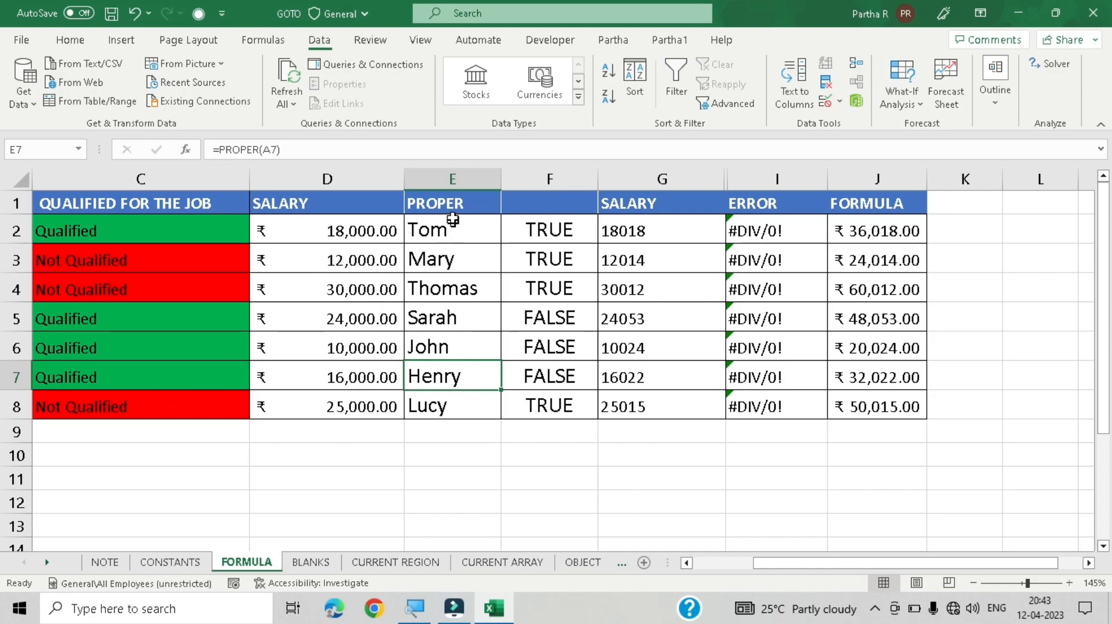
left_click(148, 230)
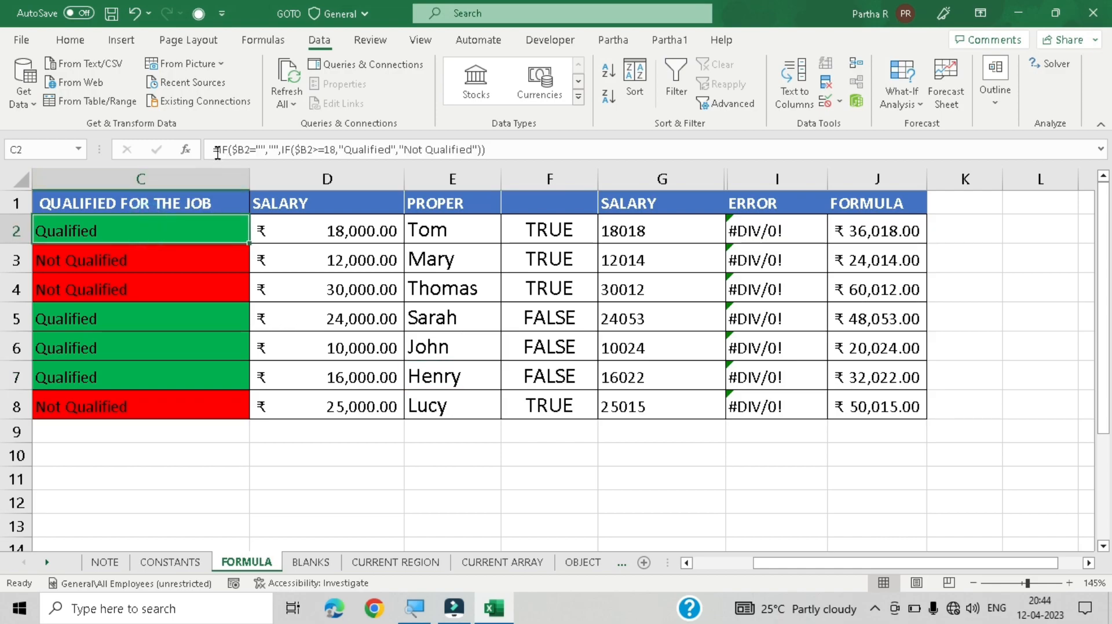
key("Down")
key("Down")
key("Down")
key("Down")
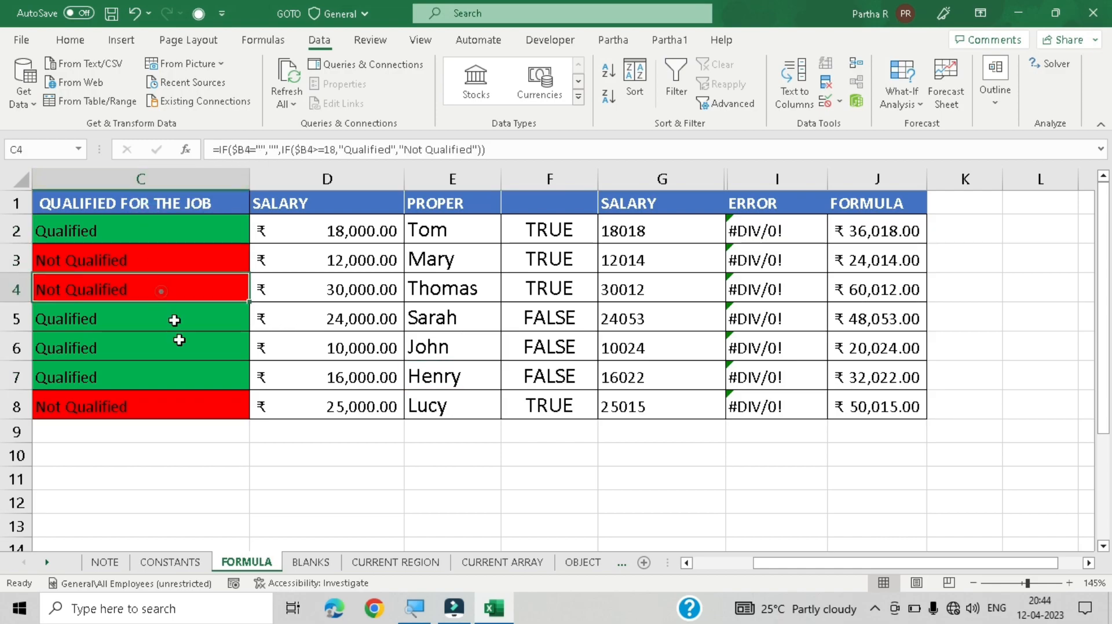
left_click(182, 413)
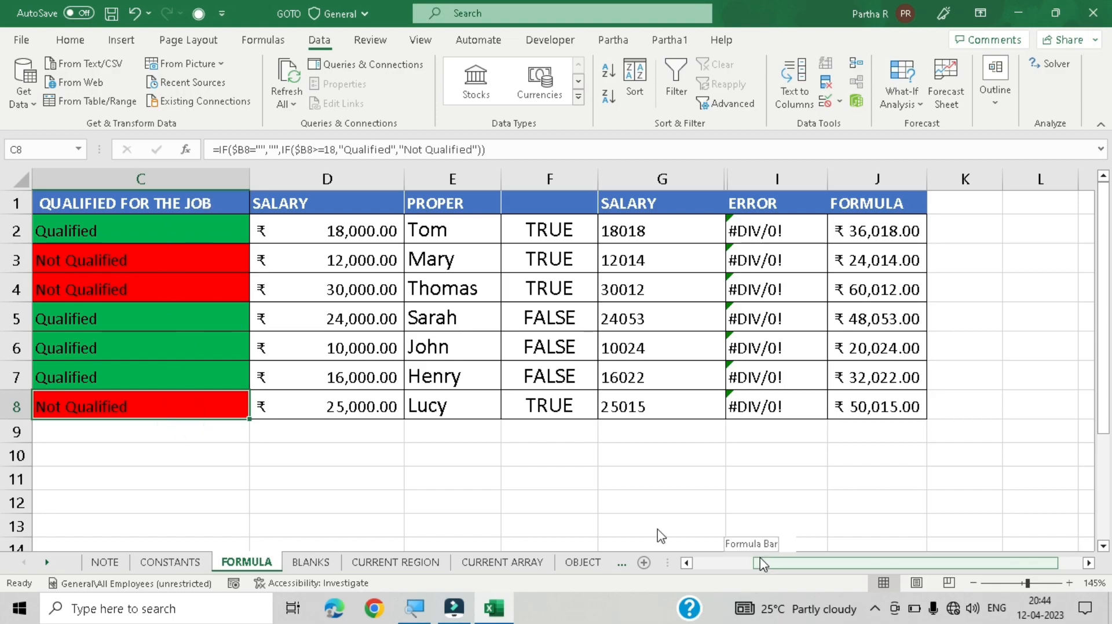
Step: Select the logical formulas using Go To Special's Formulas option with only Logicals checked
left_click_drag(761, 563, 659, 539)
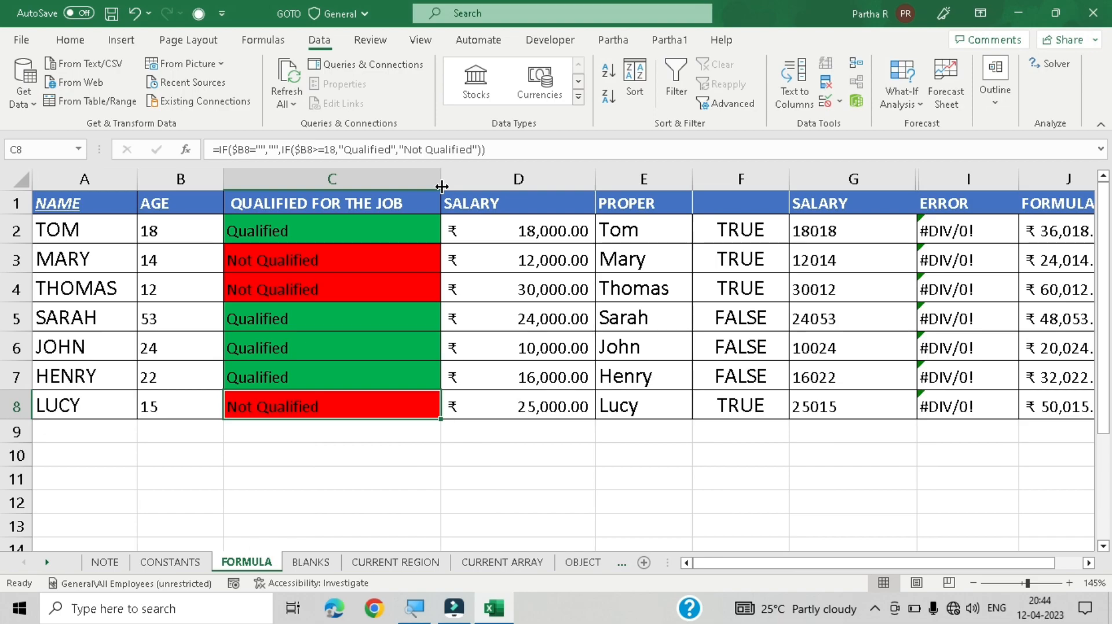
key("ctrl+g")
key("alt+s")
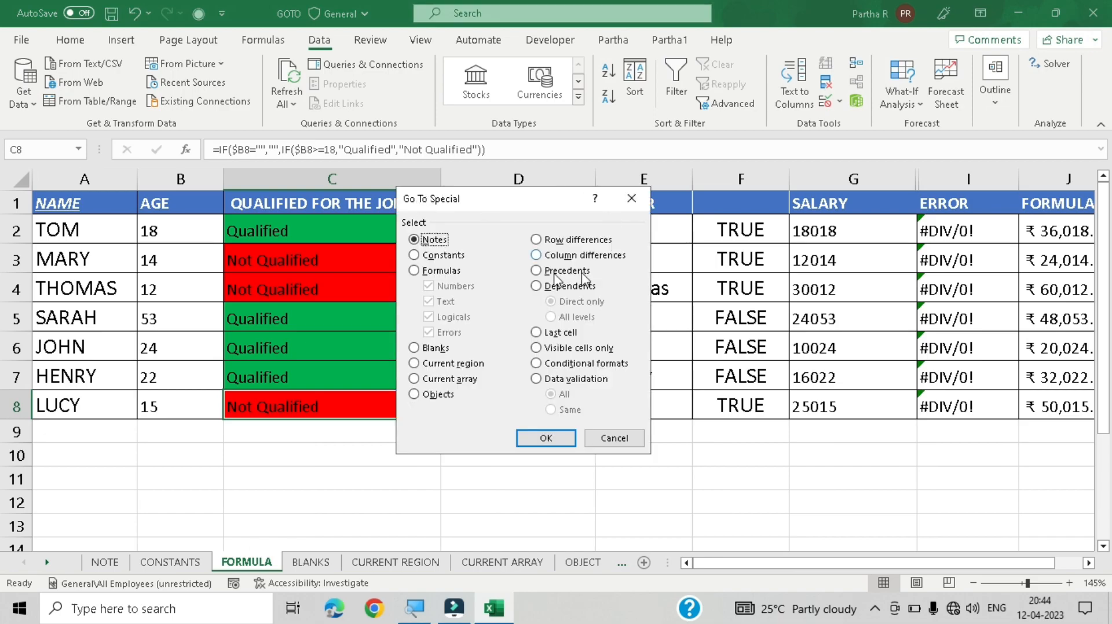
left_click(441, 270)
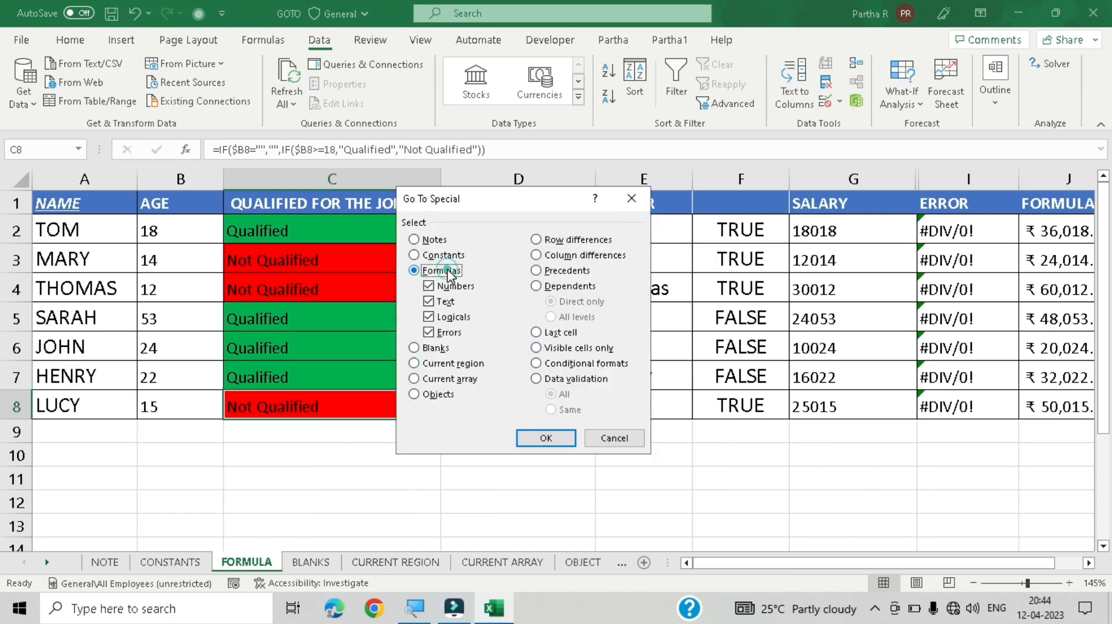
left_click(454, 286)
left_click(444, 302)
left_click(447, 333)
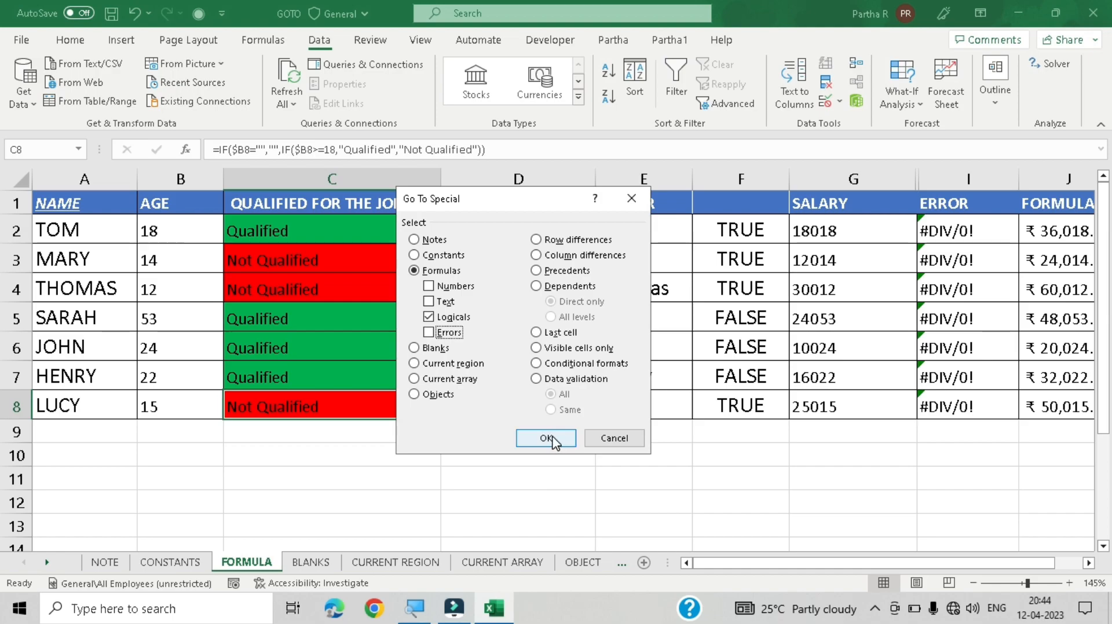
left_click(547, 438)
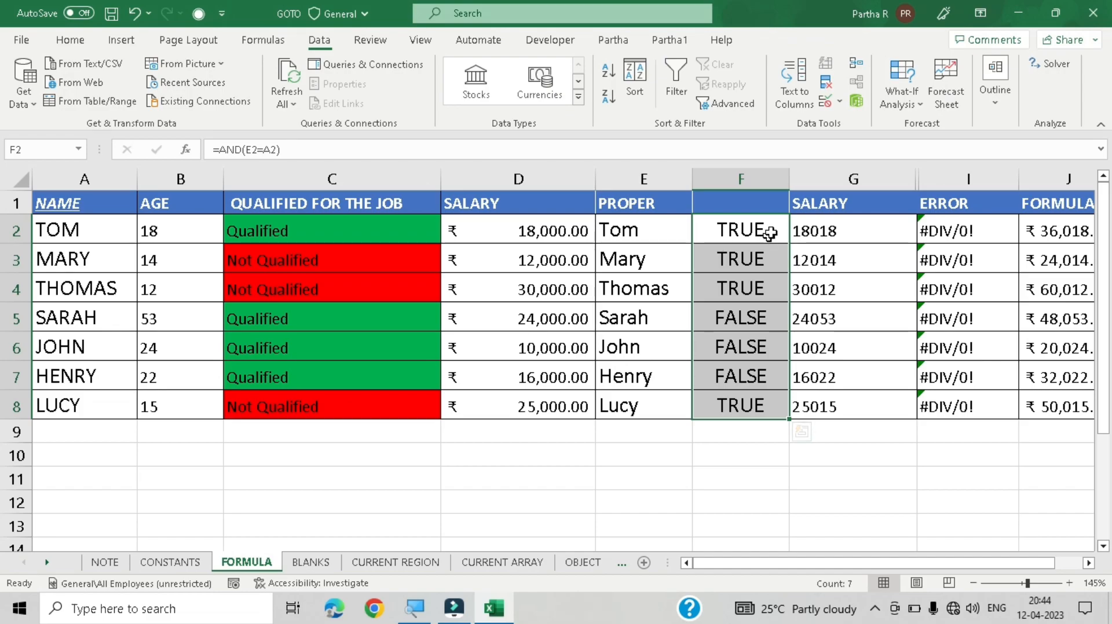
Step: Inspect the AND formula in cell F2
double_click(766, 231)
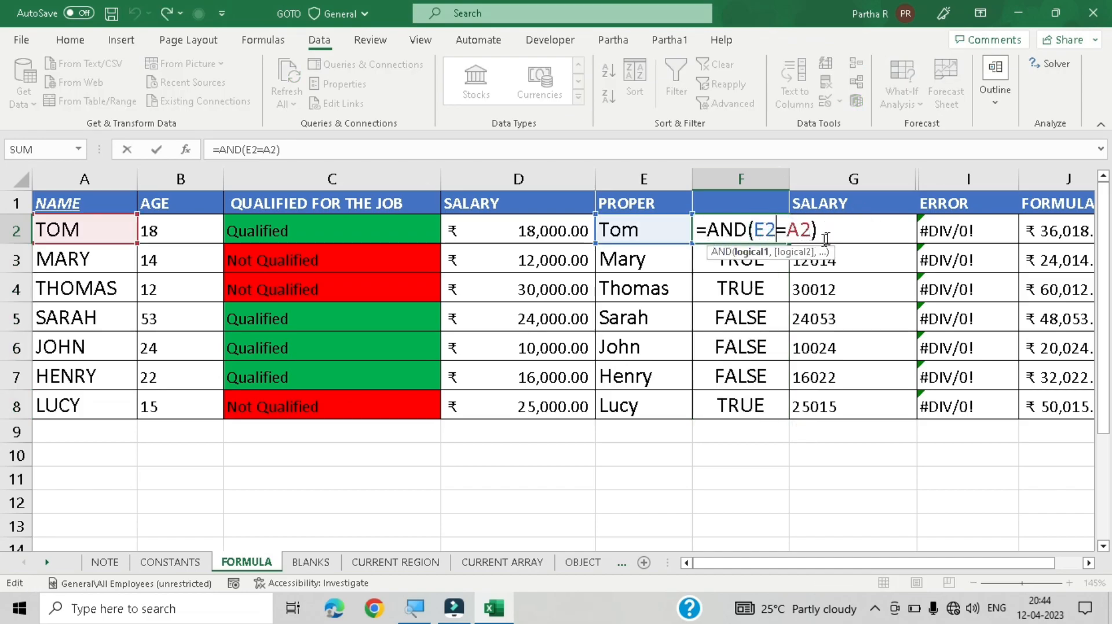
key("Return")
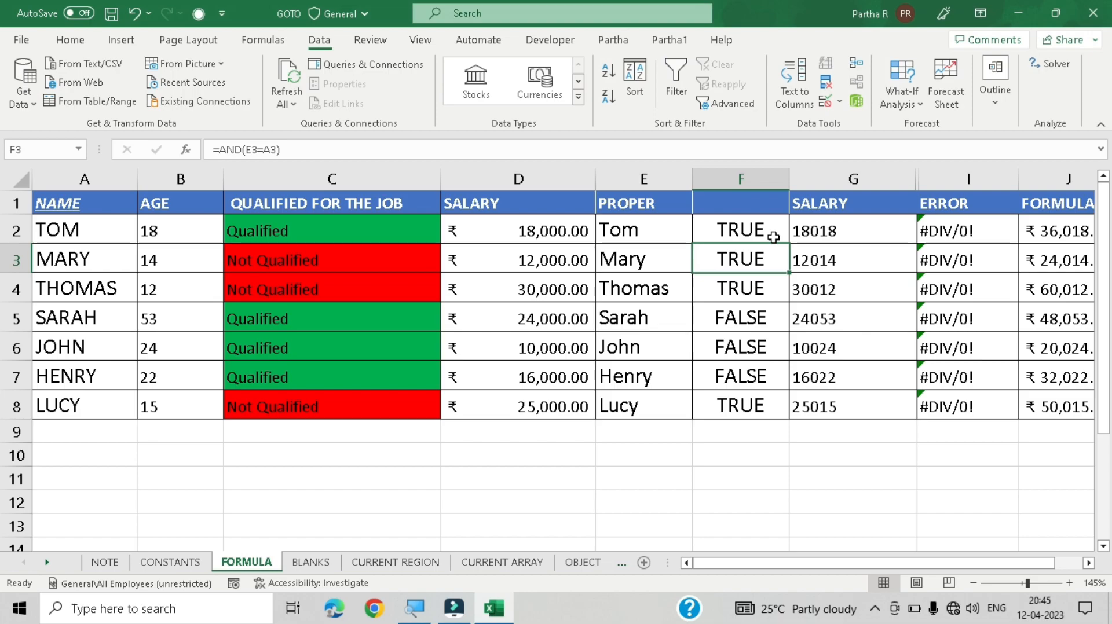
Step: Select the error-returning formulas using Go To Special's Formulas option with only Errors checked
key("ctrl+g")
key("alt+s")
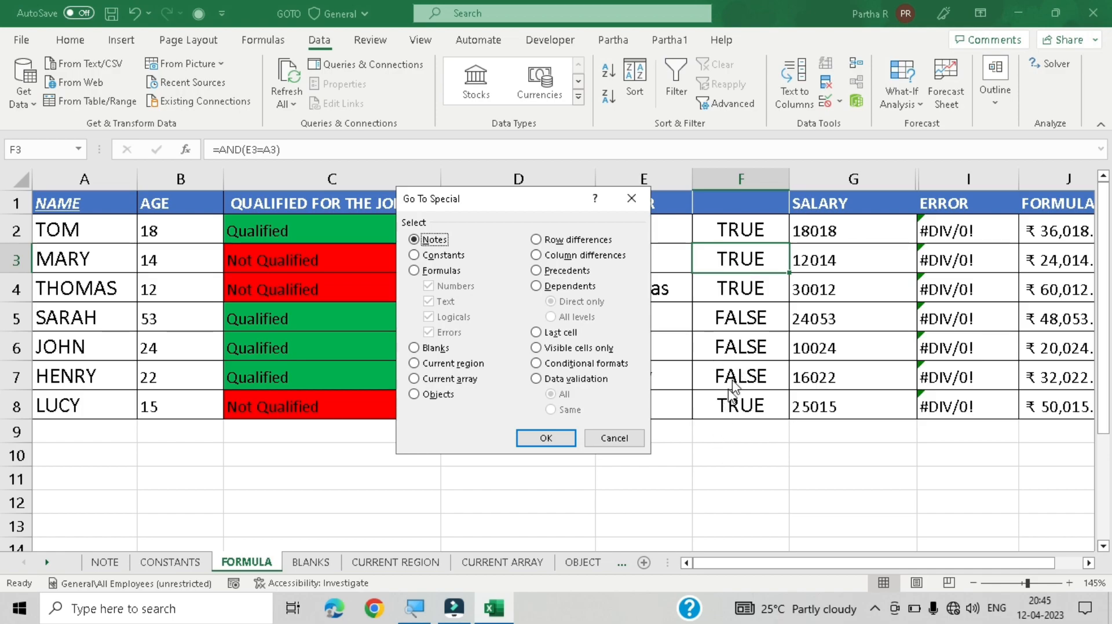
left_click(430, 271)
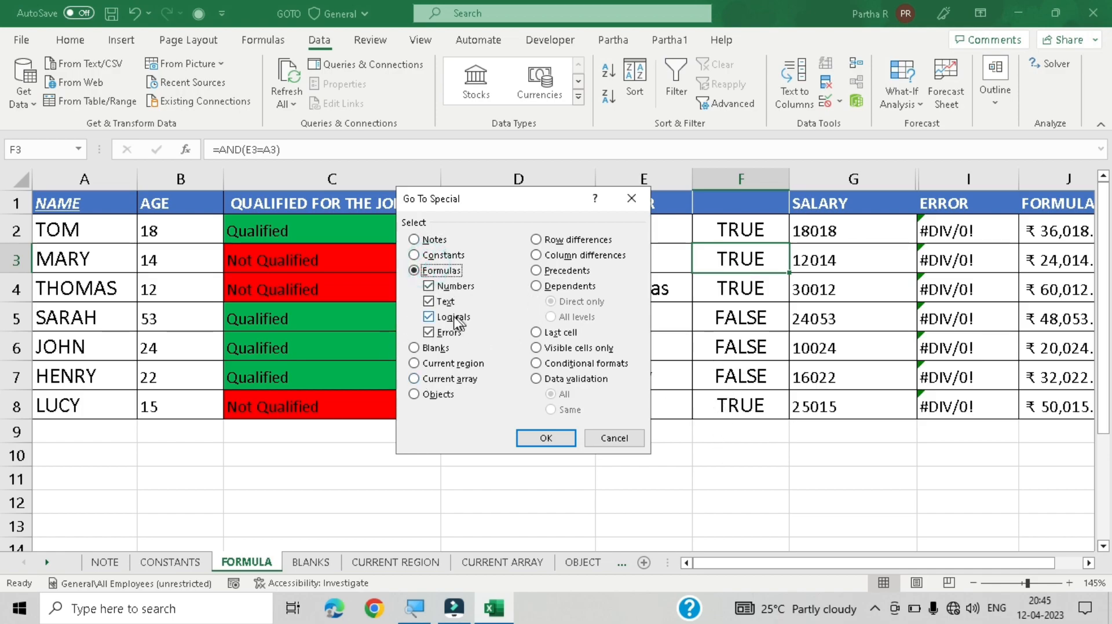
left_click(455, 287)
left_click(445, 302)
left_click(453, 317)
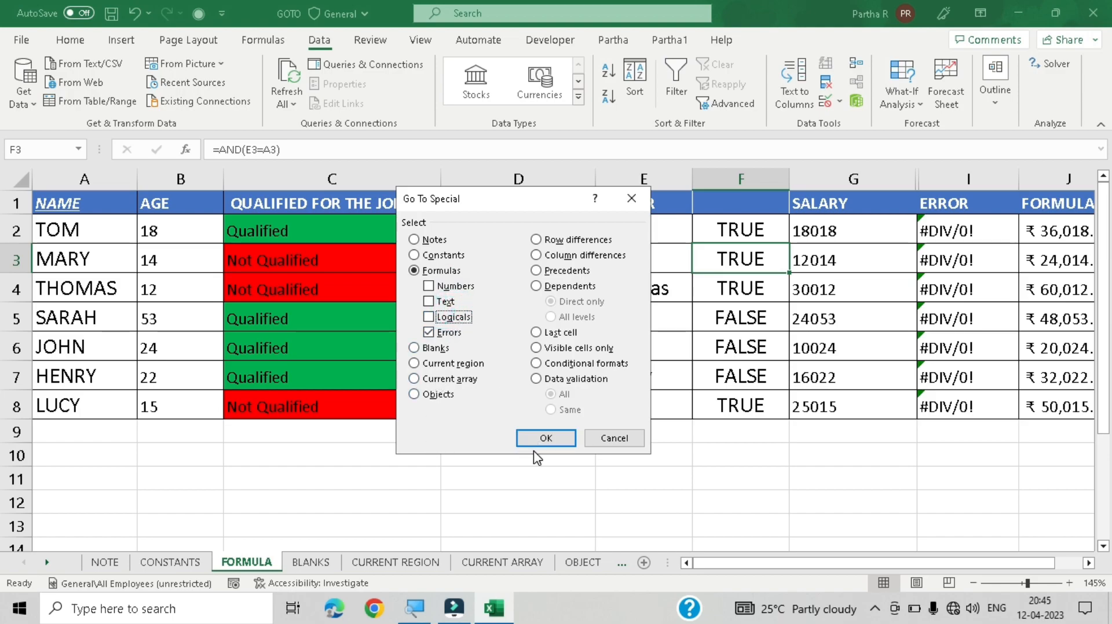
left_click(543, 439)
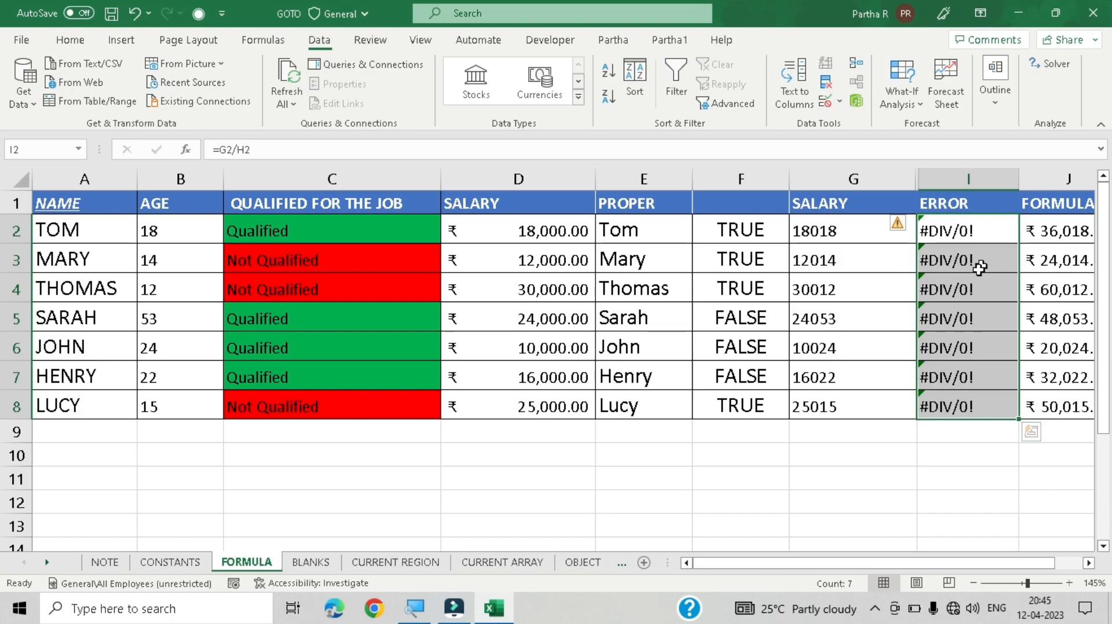
Step: Inspect the division formulas in the ERROR column cells I2 and I3
left_click_drag(844, 562, 880, 574)
left_click(980, 232)
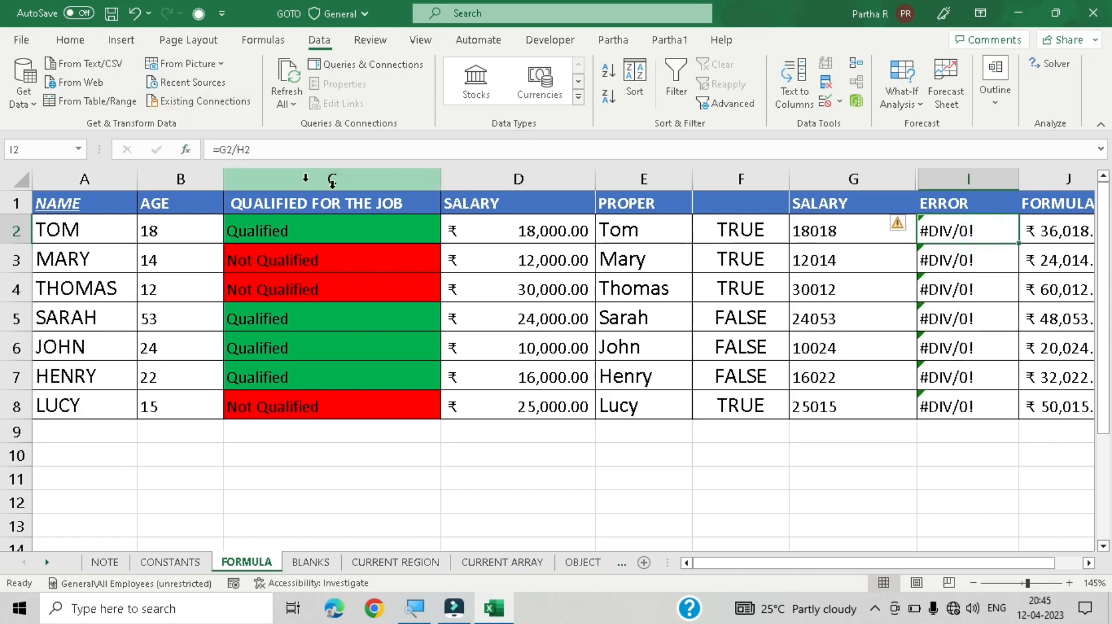
left_click(993, 257)
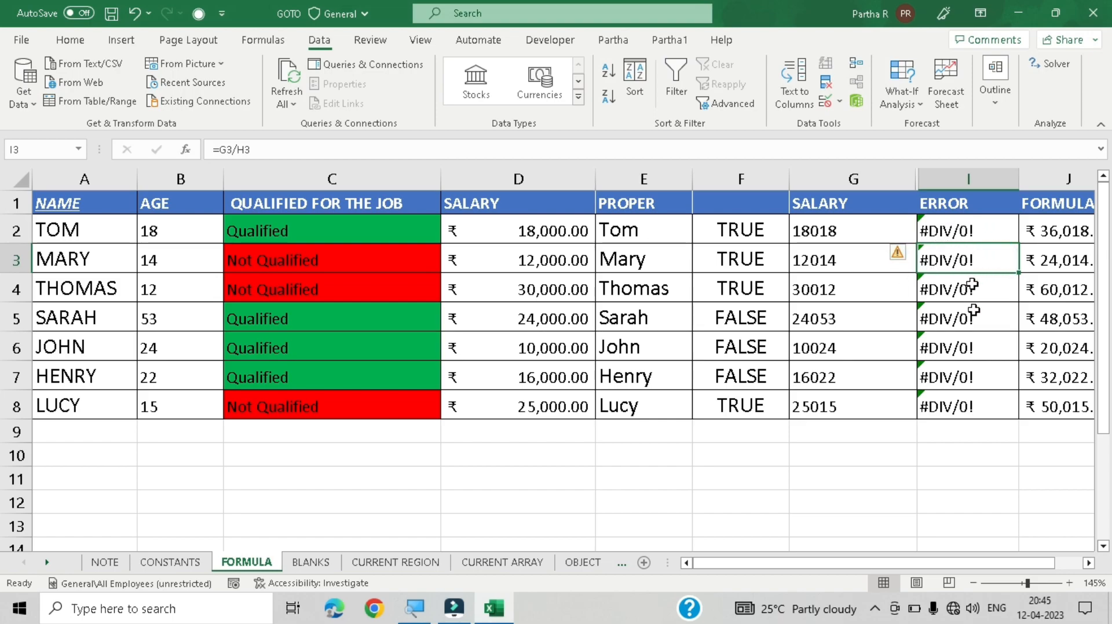
left_click(952, 233)
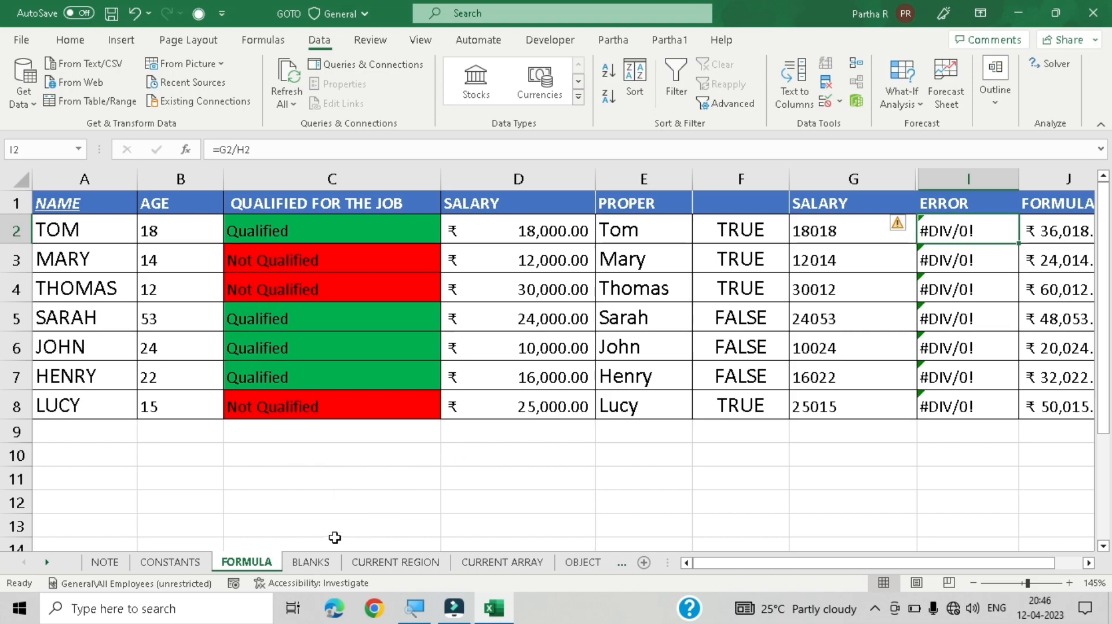
Step: Open the BLANKS sheet and examine its empty cells in the NAME, QUALIFIED FOR THE JOB and SALARY columns
left_click(312, 562)
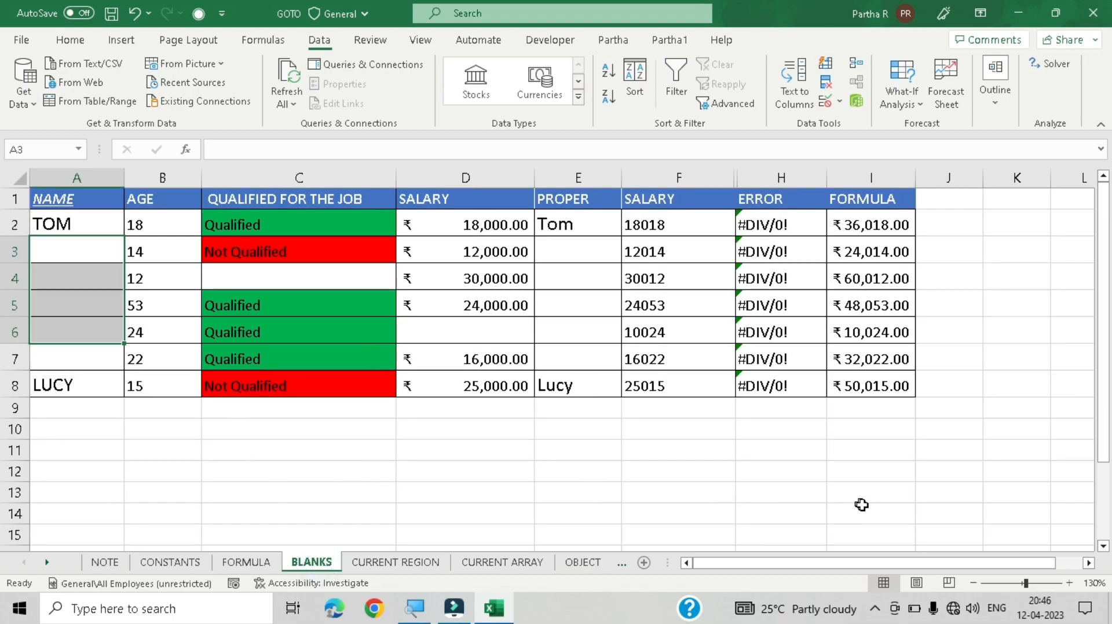
left_click(633, 443)
left_click_drag(62, 229, 54, 322)
left_click_drag(79, 245, 83, 354)
left_click(269, 282)
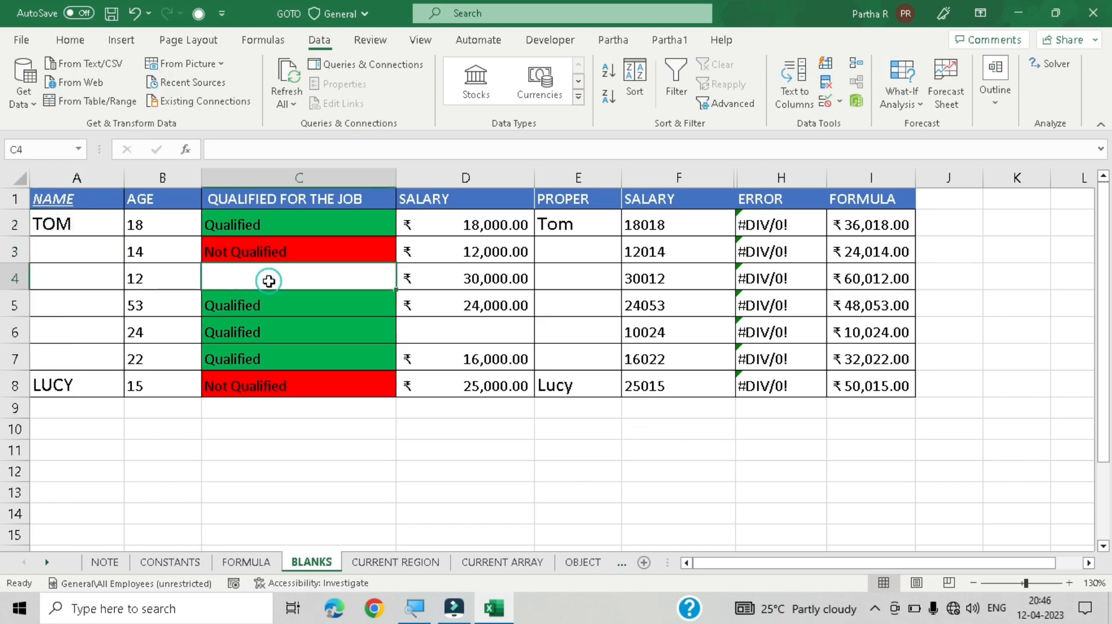
left_click(447, 336)
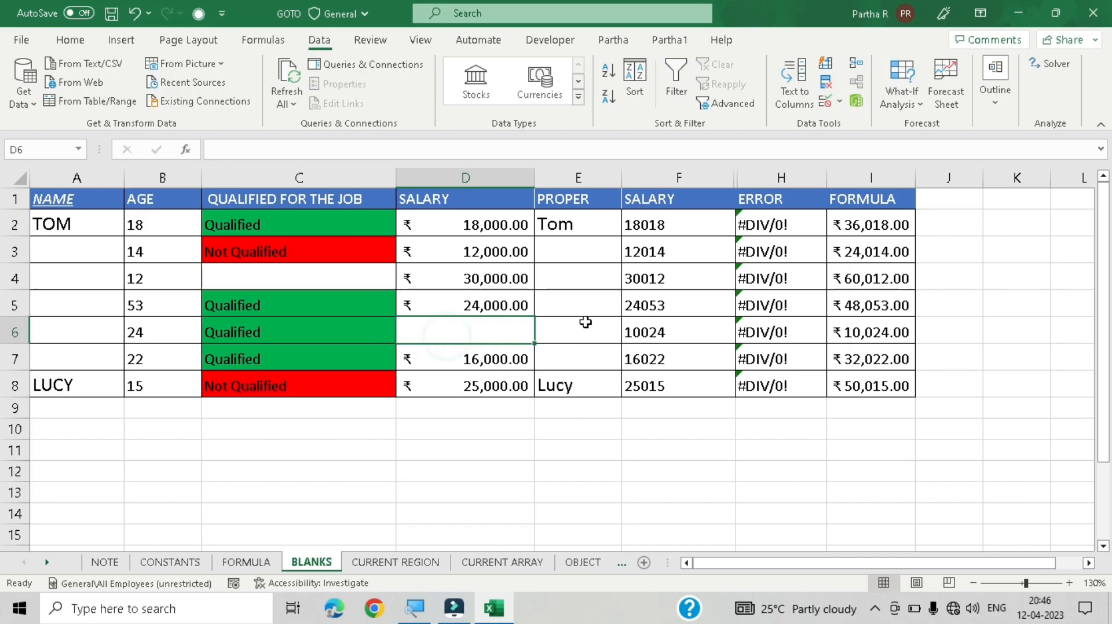
left_click(582, 305)
left_click(584, 270)
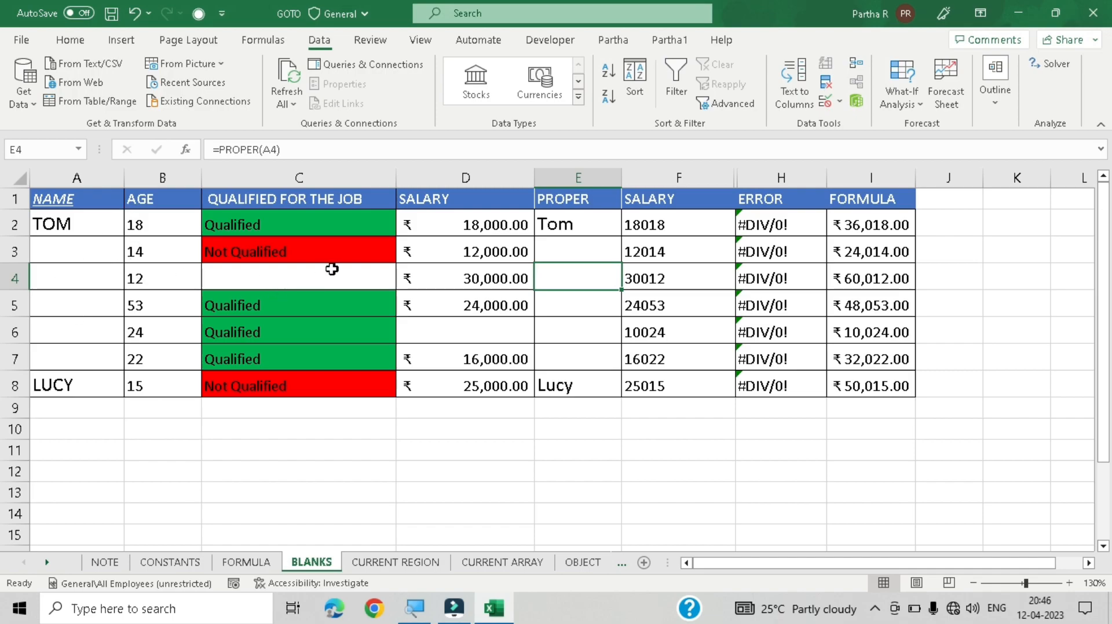
Step: Check the PROPER cells E3 to E5 and the NAME and SALARY cells beside them
left_click(509, 337)
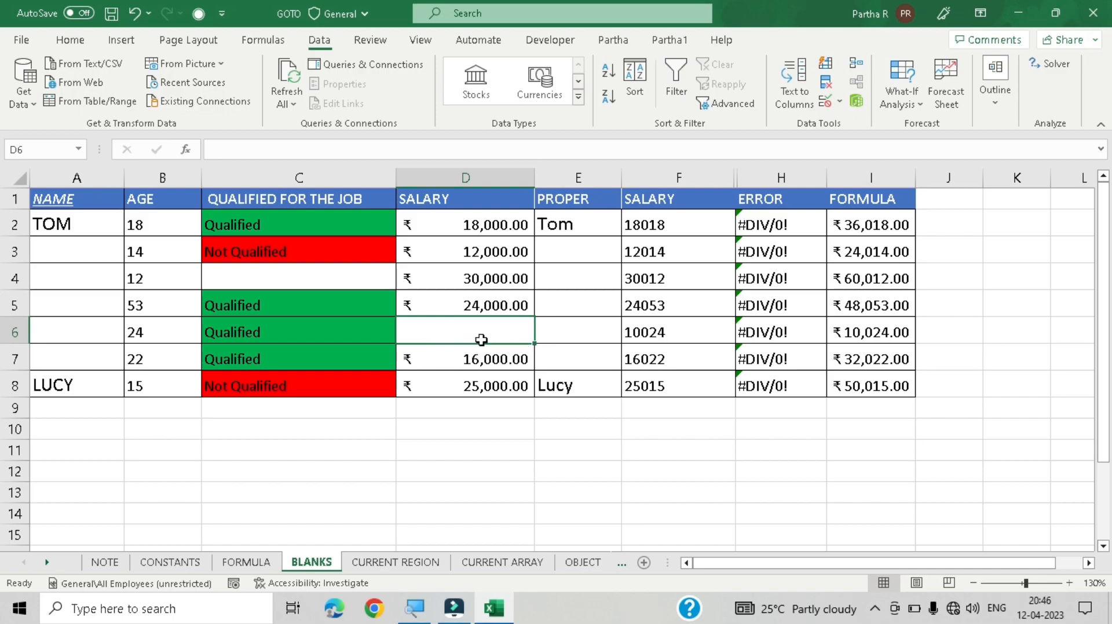
left_click(571, 328, "ctrl")
left_click(566, 302, "ctrl")
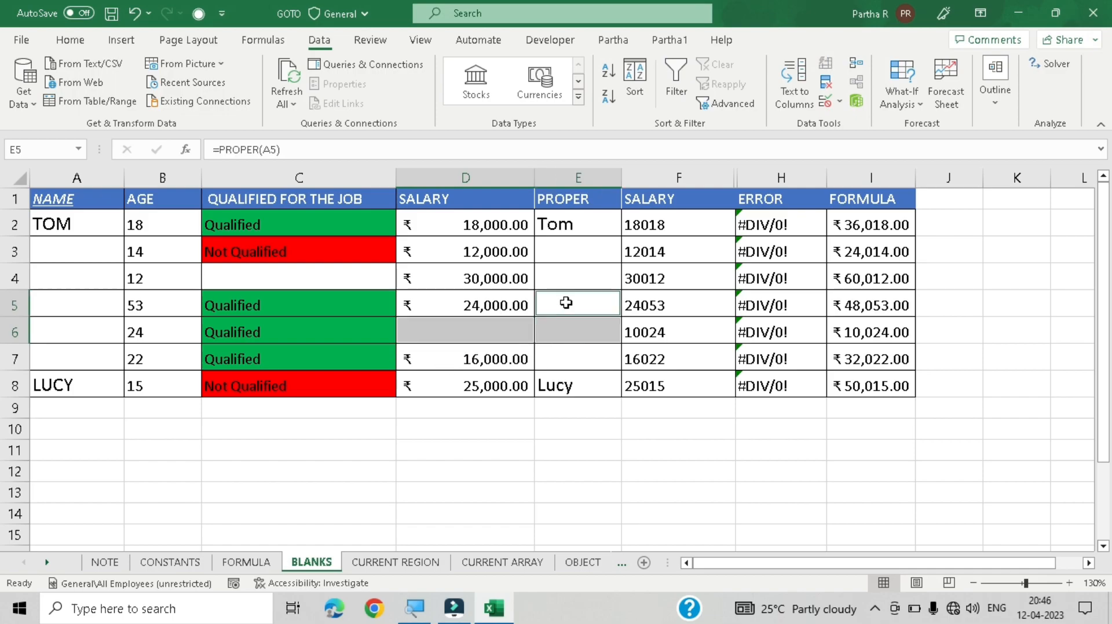
left_click(579, 270, "ctrl")
left_click(578, 247, "ctrl")
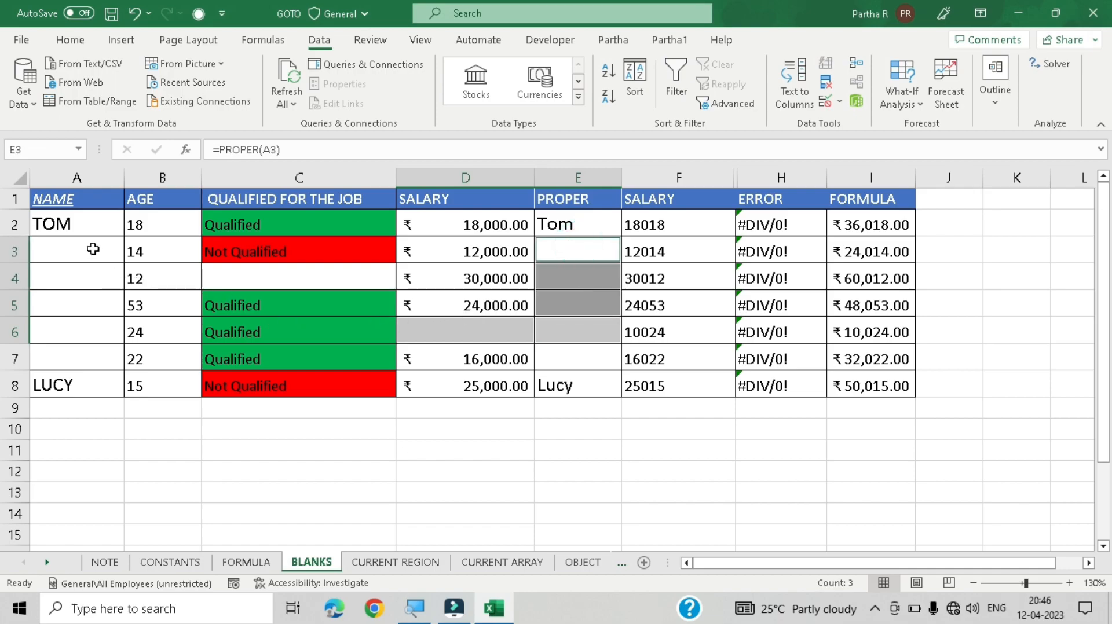
left_click_drag(92, 248, 77, 342)
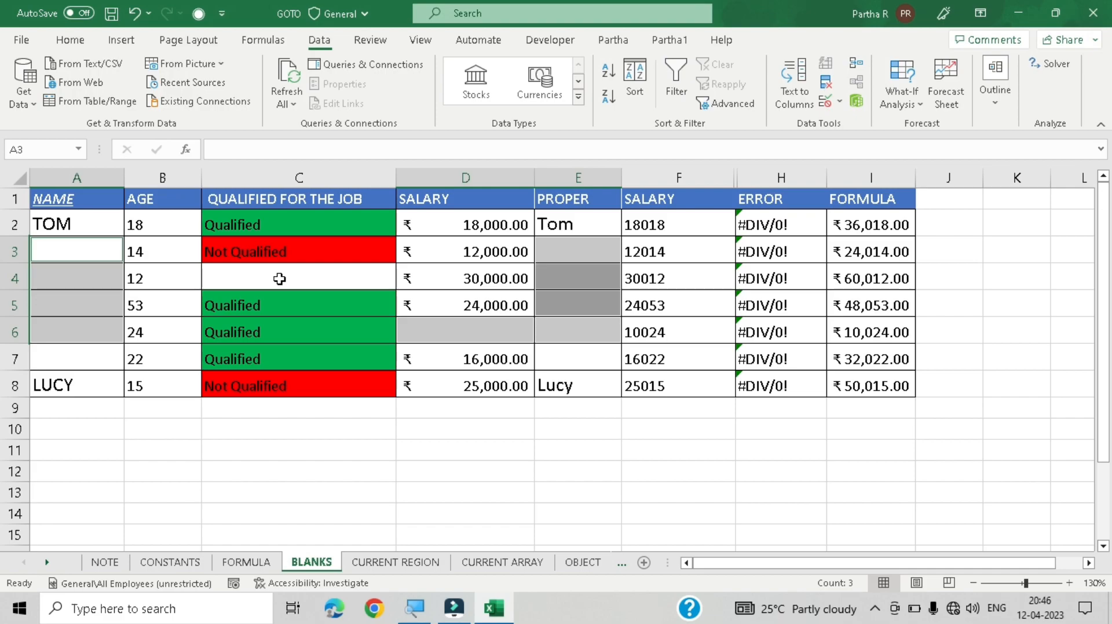
left_click(376, 282)
left_click(488, 281)
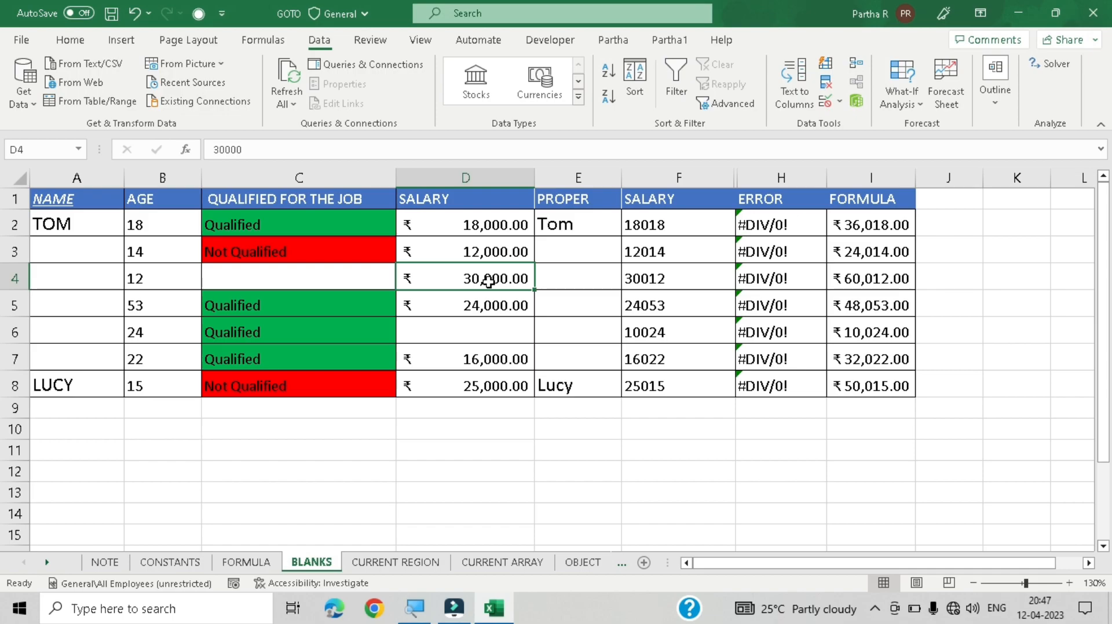
Step: Select all blank cells using Go To Special's Blanks option
key("ctrl+g")
key("alt+s")
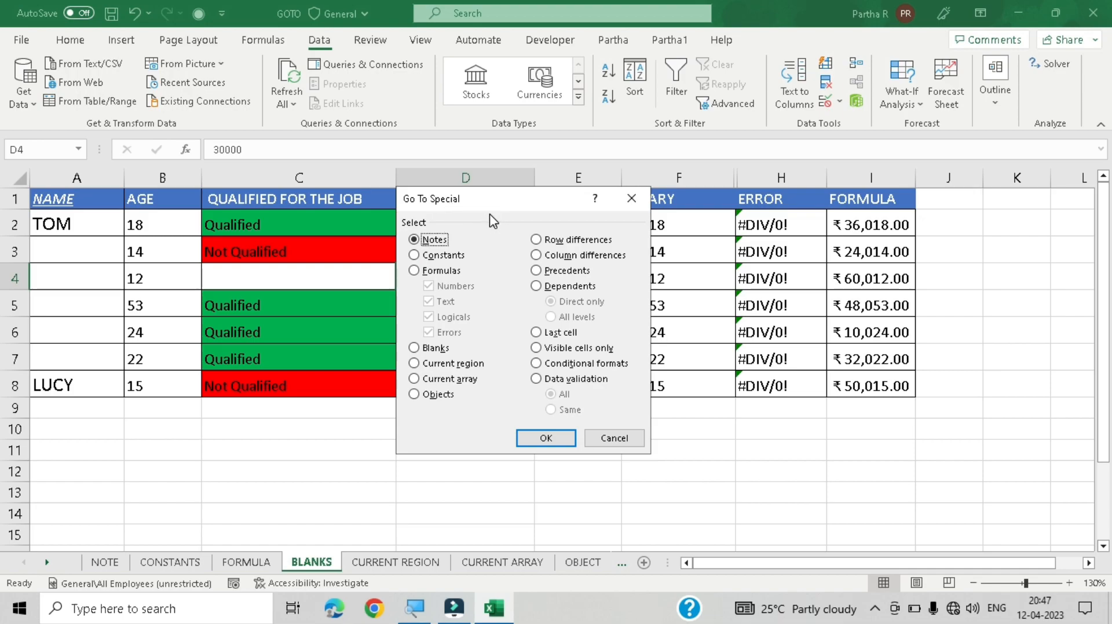
left_click(432, 351)
left_click_drag(512, 203, 518, 153)
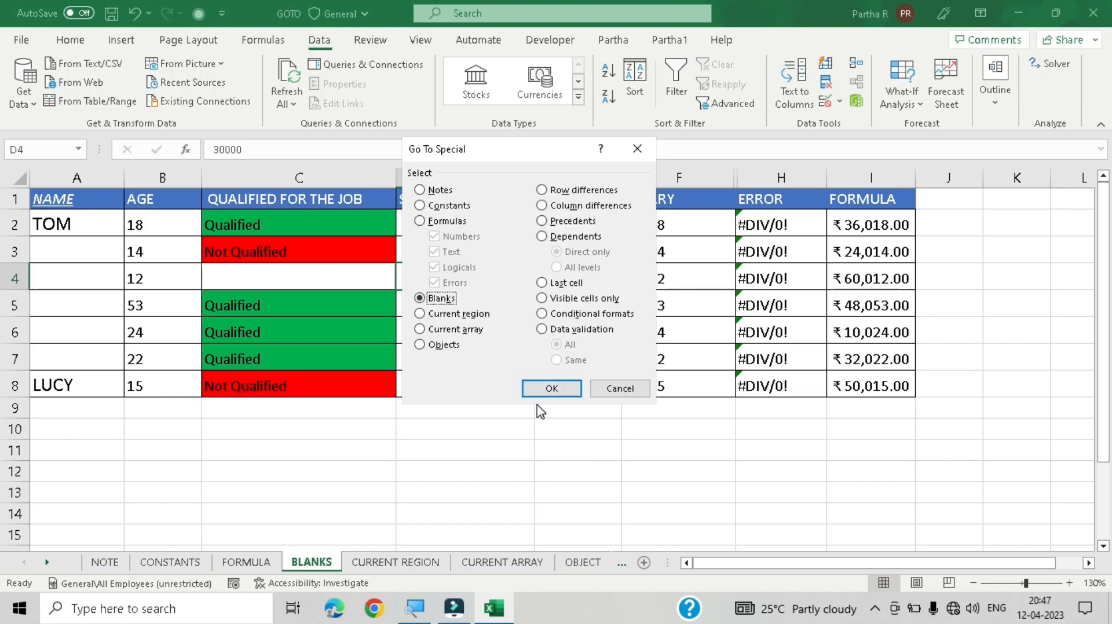
left_click(551, 395)
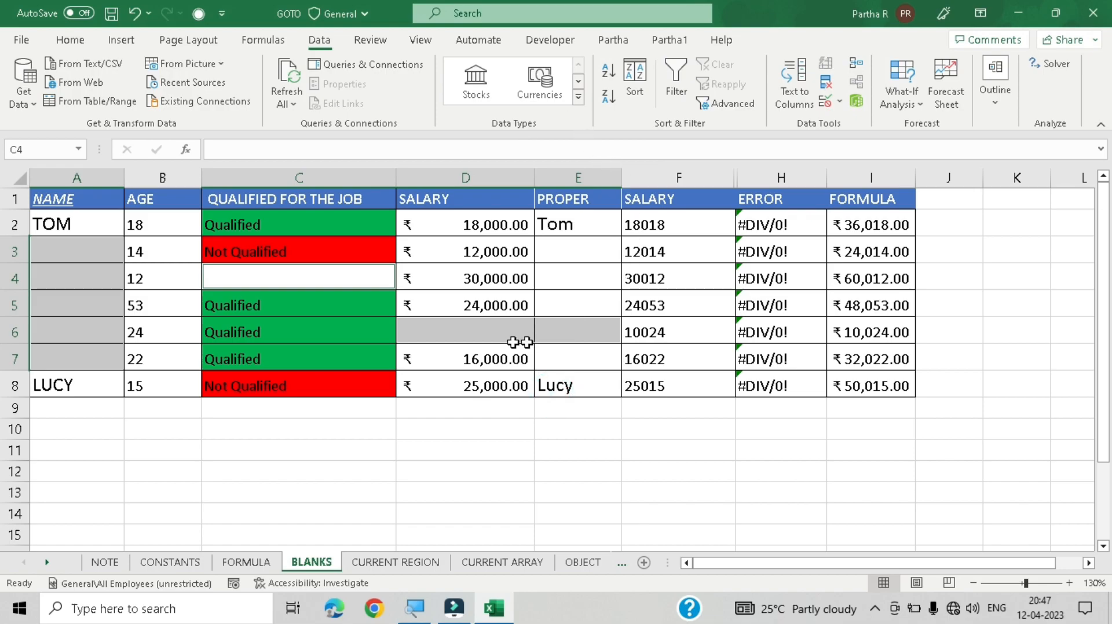
Step: Inspect the PROPER formulas in cells E3 and E4, then repeat the Go To Special Blanks selection
left_click(583, 248)
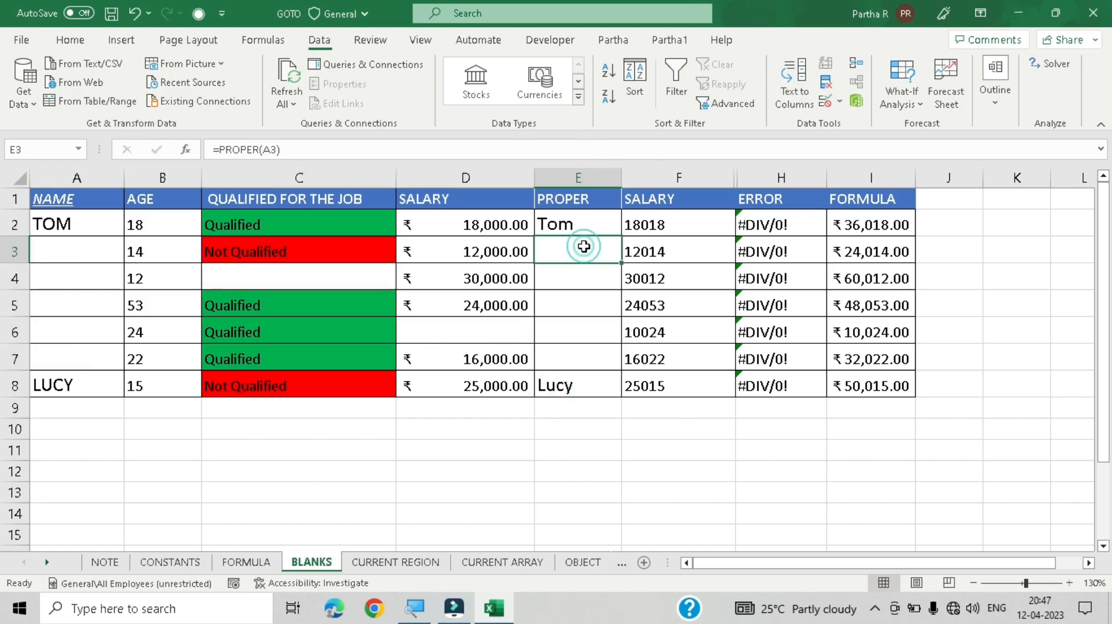
left_click(589, 277)
left_click(583, 253)
left_click(578, 283)
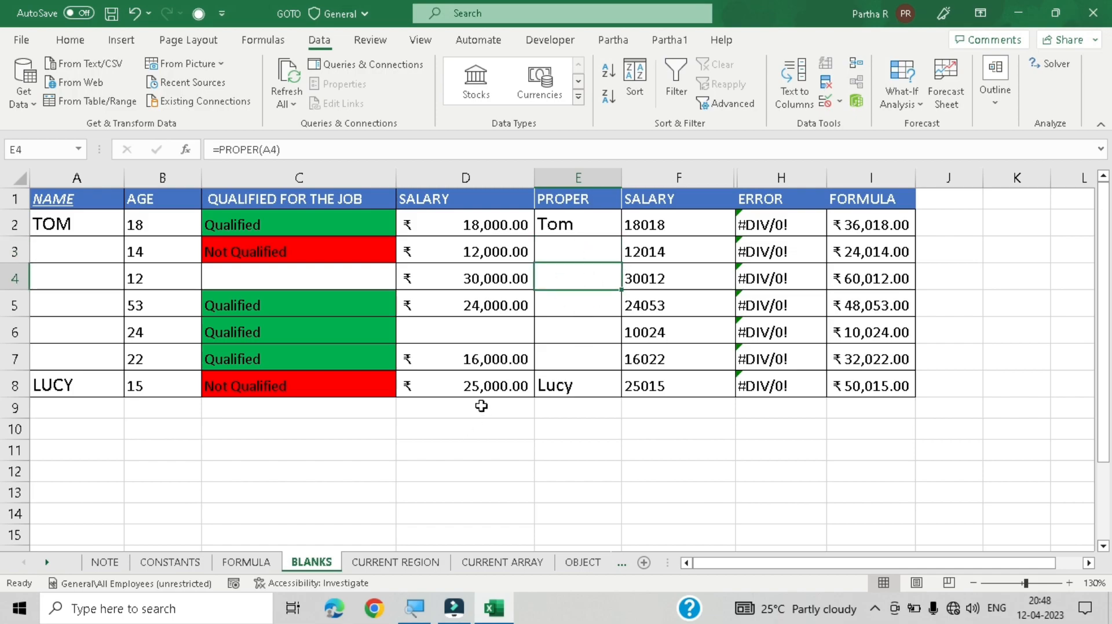
key("ctrl+g")
key("alt+s")
left_click(440, 299)
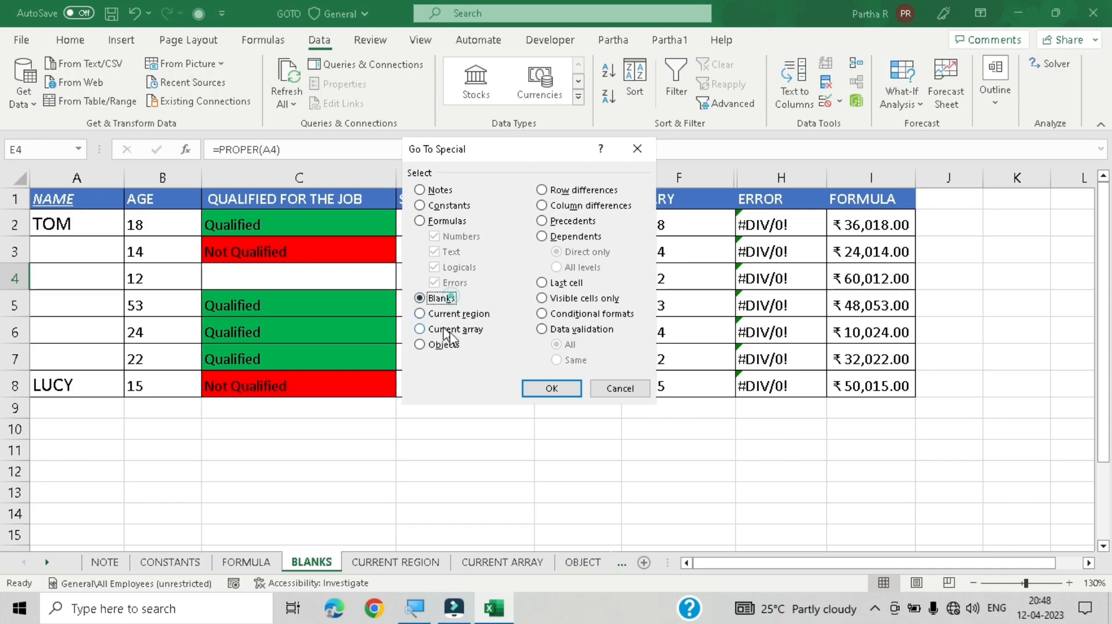
left_click(551, 388)
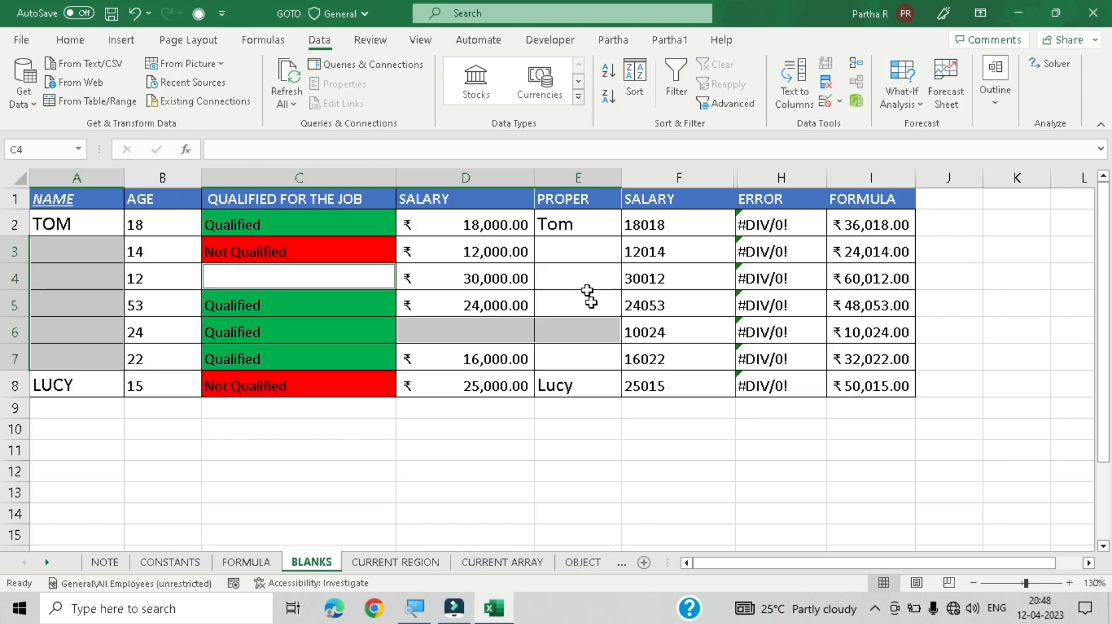
Step: Clear the PROPER formulas from cells E3 through E7
left_click(573, 257)
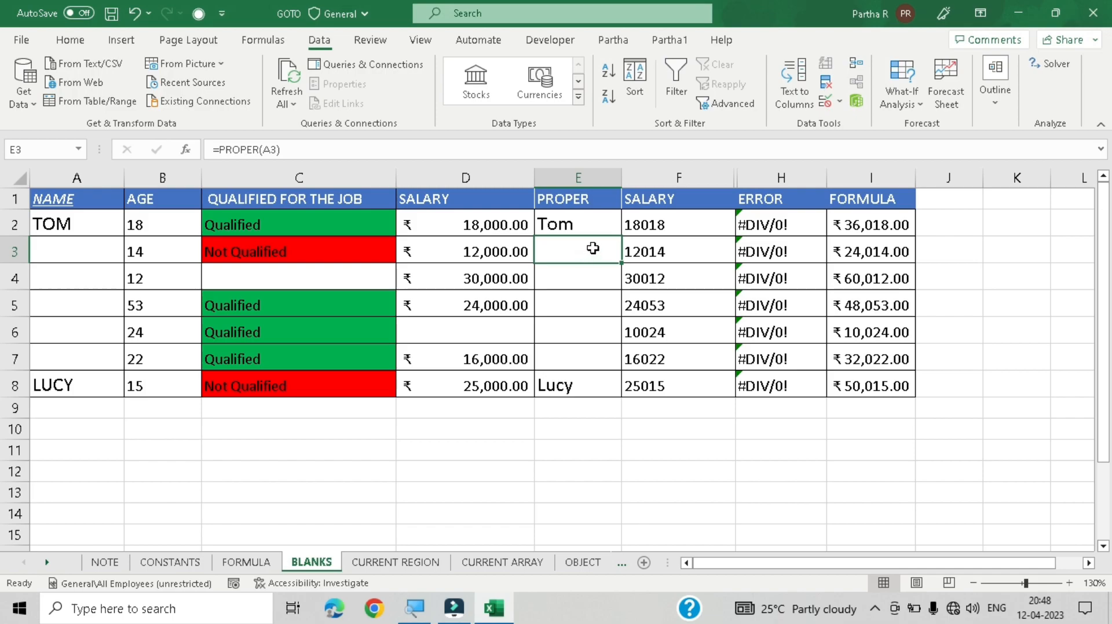
left_click_drag(592, 248, 595, 330)
left_click(603, 269)
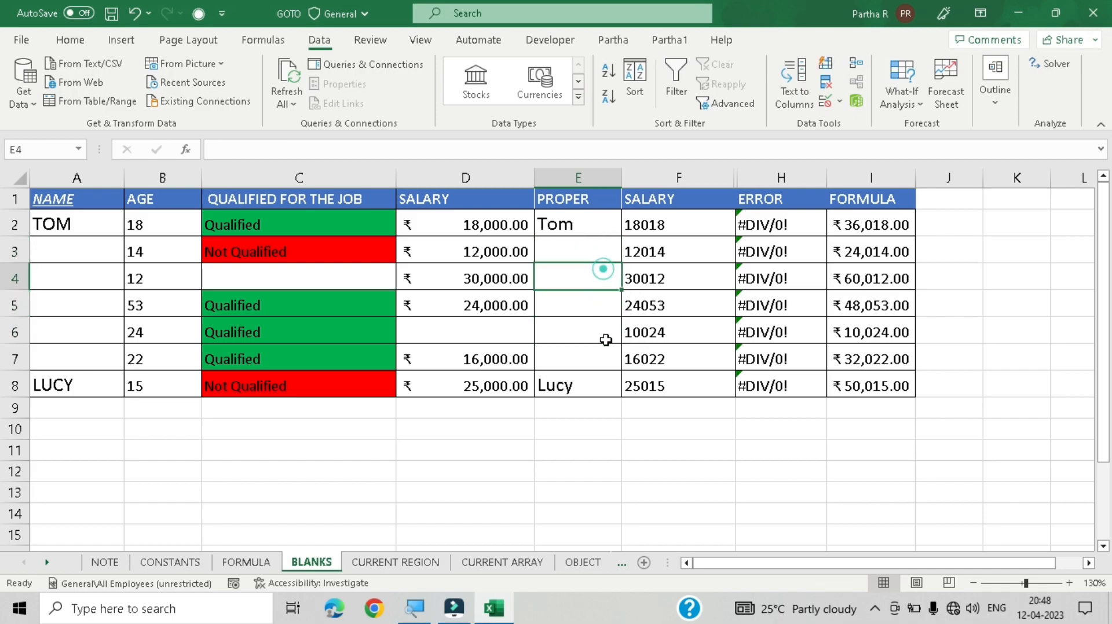
left_click(577, 365)
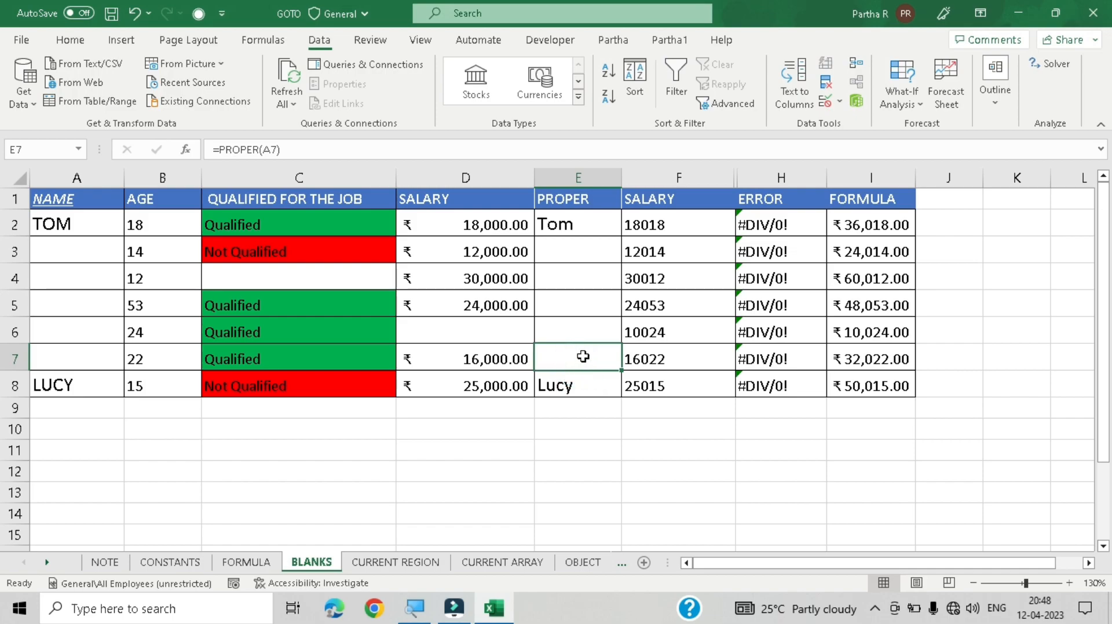
key("Delete")
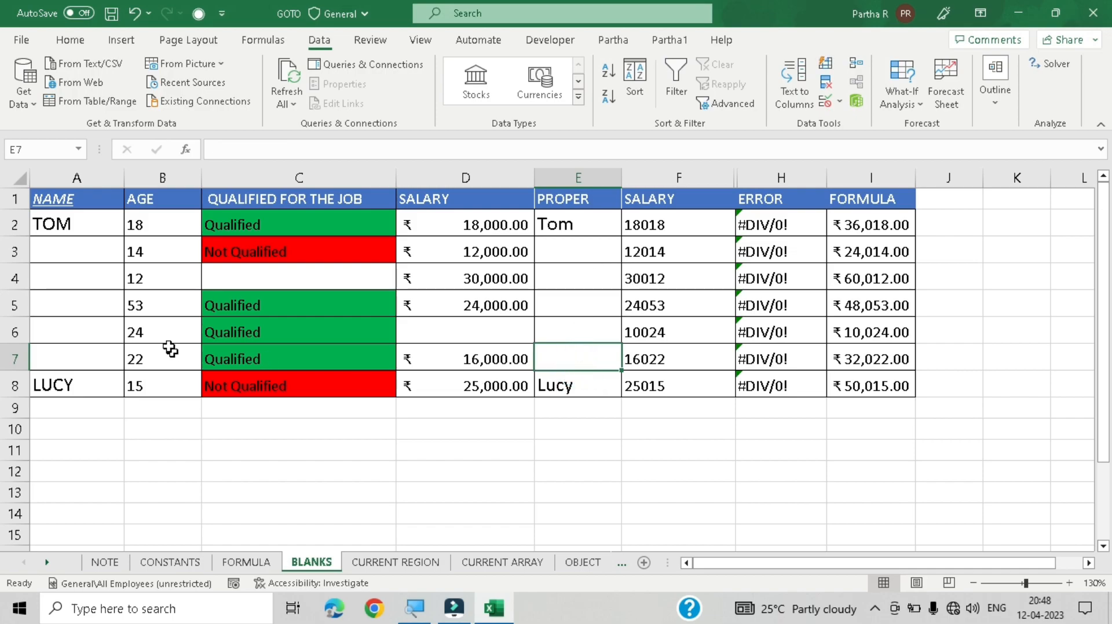
Step: Select all blank cells with Go To Special's Blanks option and fill them with yellow
left_click(488, 336)
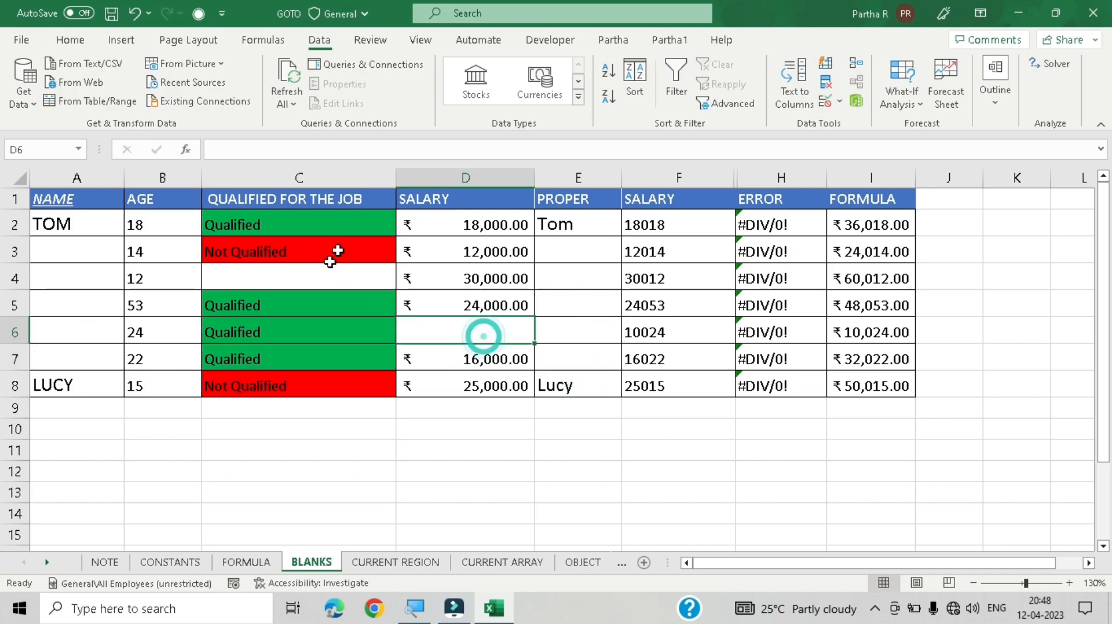
left_click(311, 281)
key("ctrl+g")
key("alt+s")
left_click(442, 298)
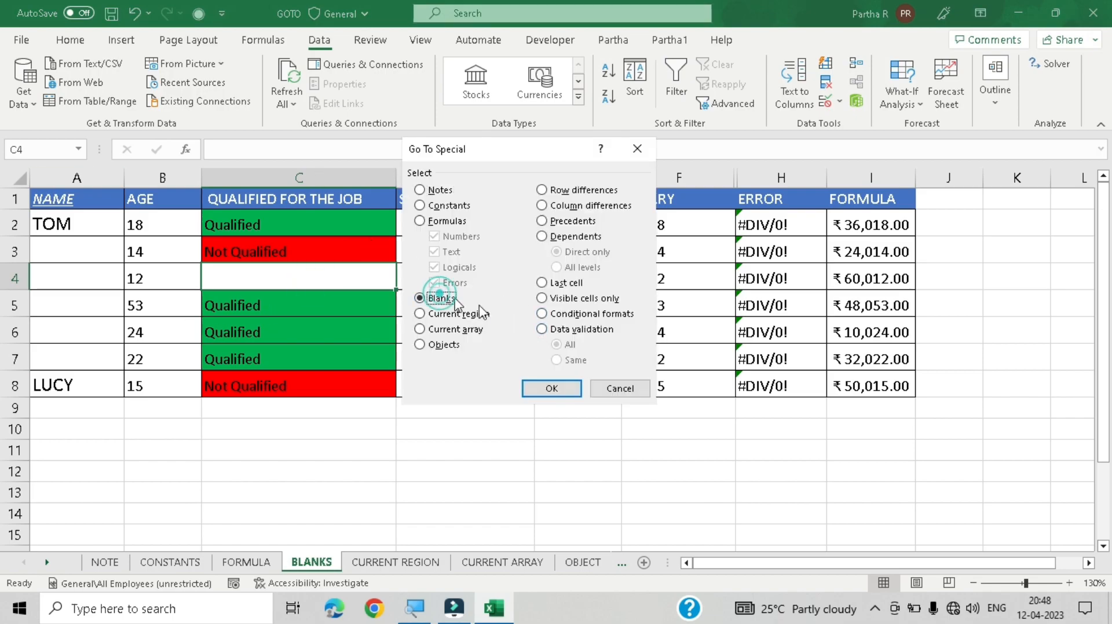
left_click(550, 389)
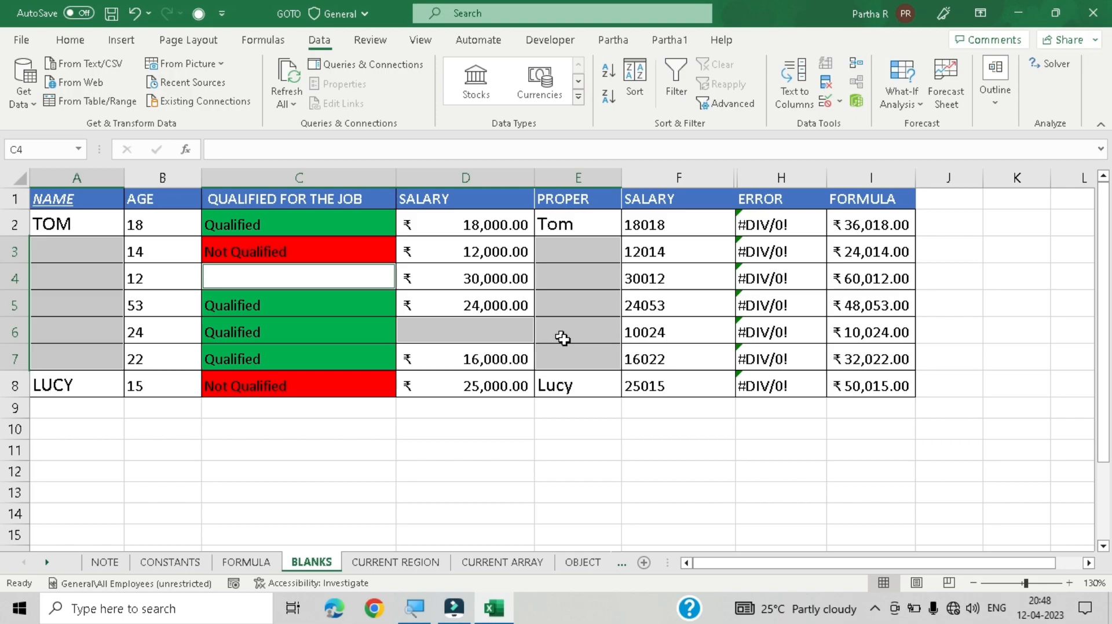
left_click(70, 40)
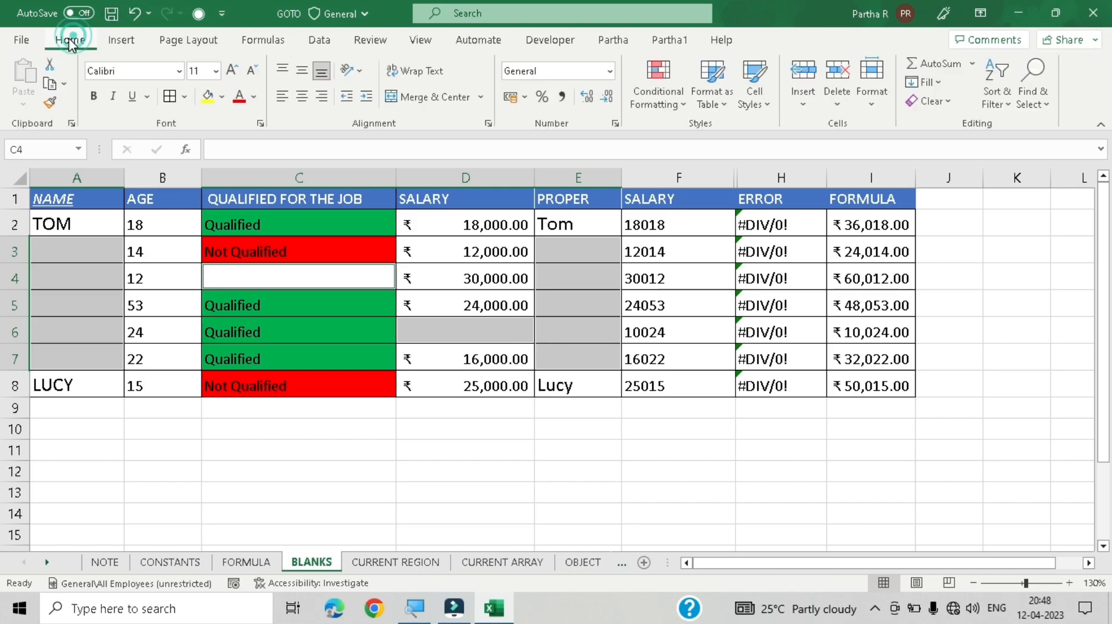
left_click(222, 97)
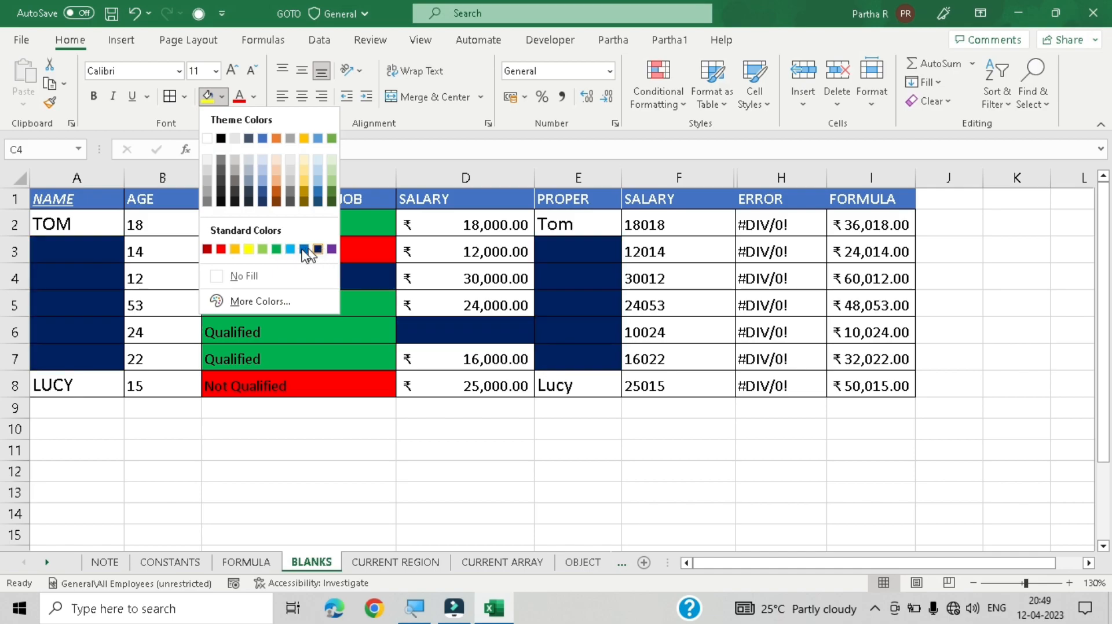
left_click(248, 250)
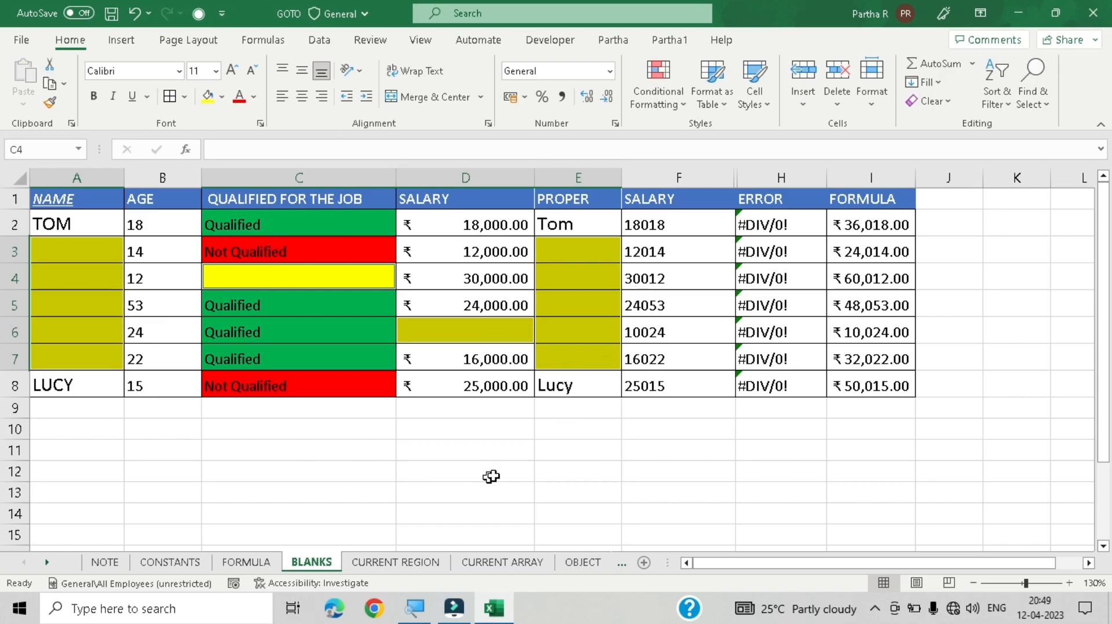
left_click(519, 455)
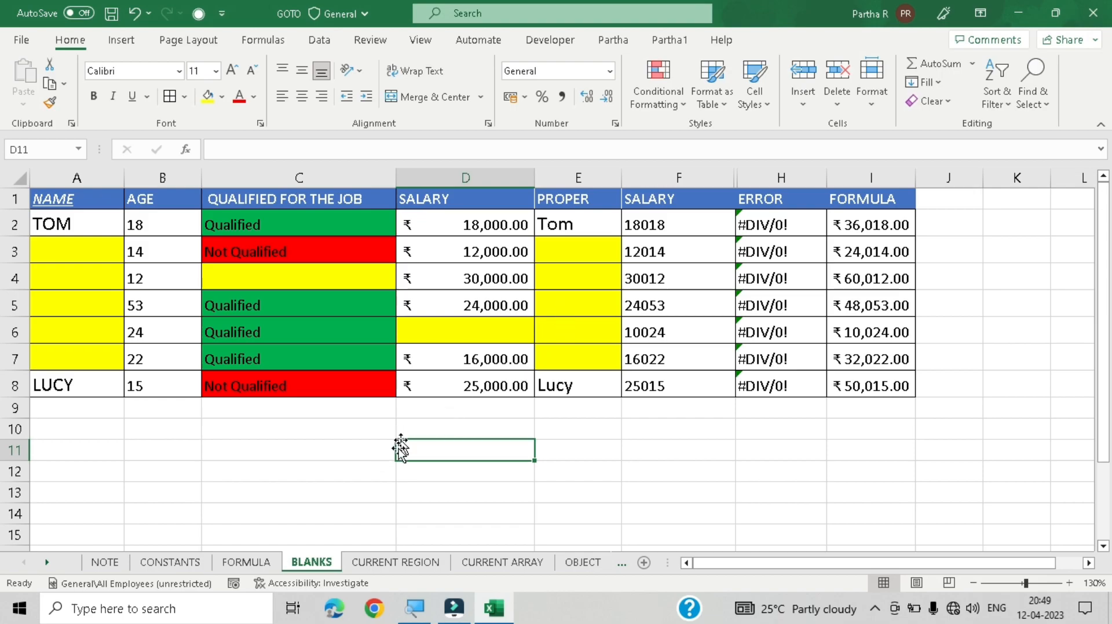
Step: Switch to the CURRENT REGION sheet and select cell D4 in the salary table
left_click(415, 569)
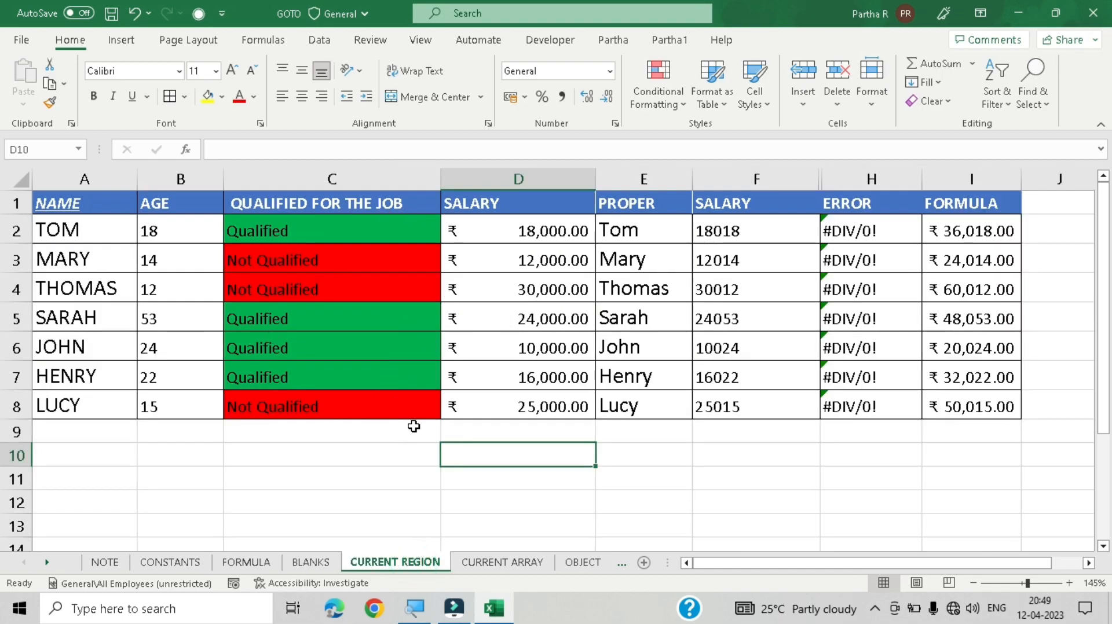
key("ctrl+g")
key("alt+s")
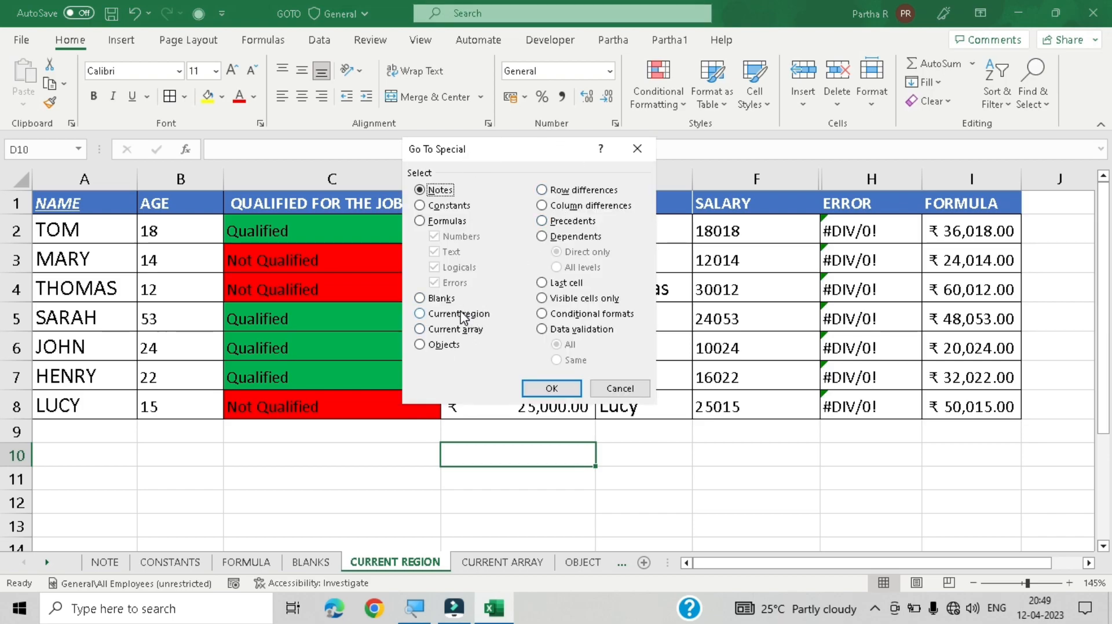
left_click(619, 389)
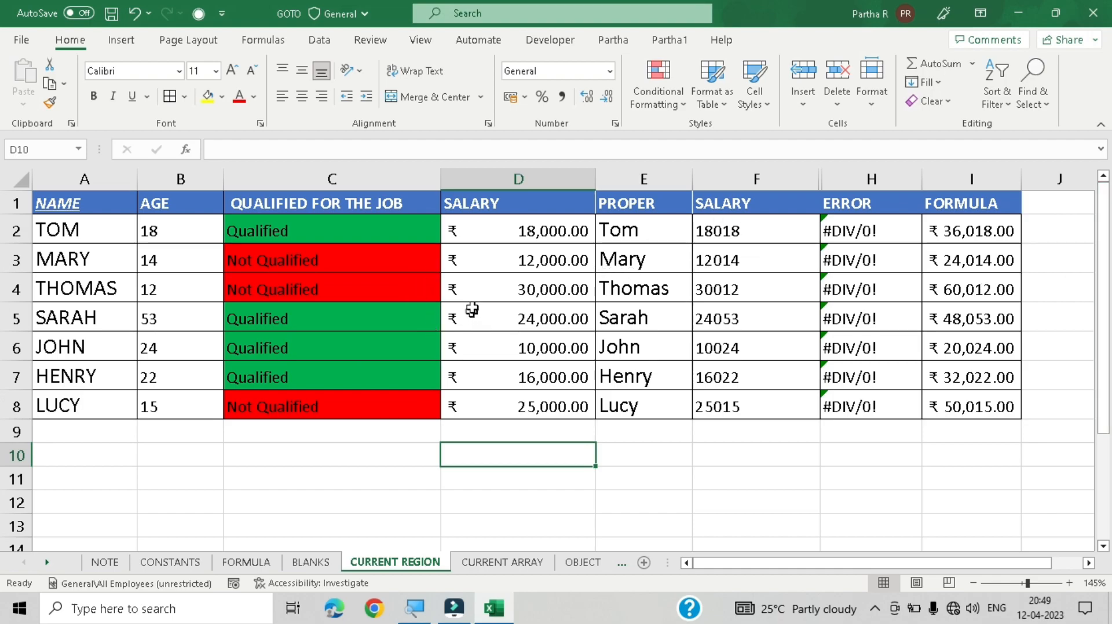
left_click(476, 291)
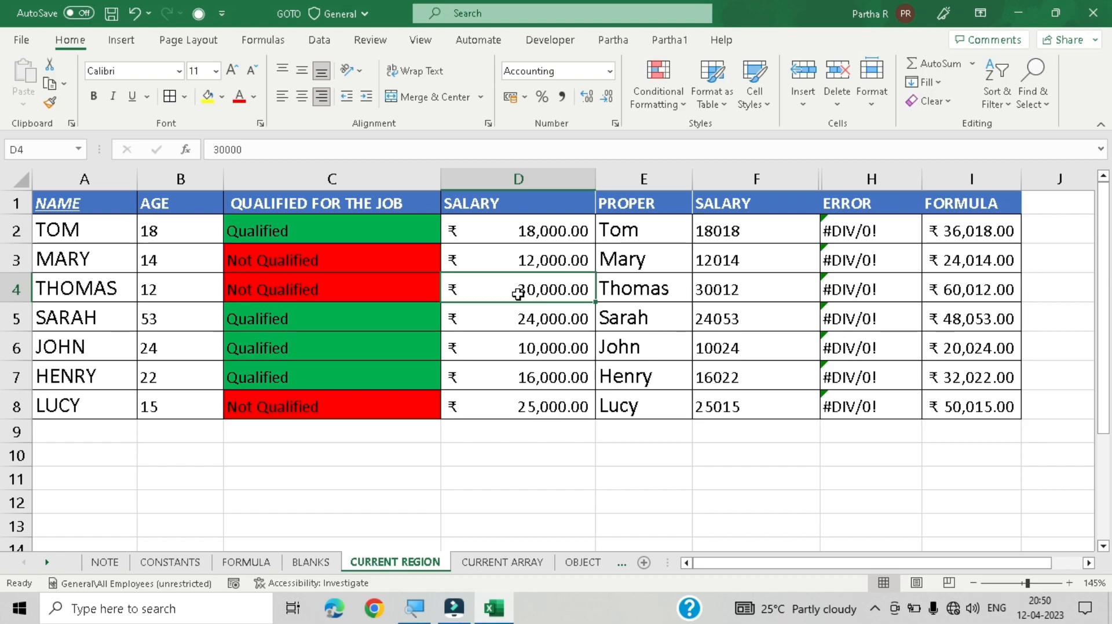
Step: Select the table's current region using Go To Special's Current region option
key("ctrl+g")
key("alt+s")
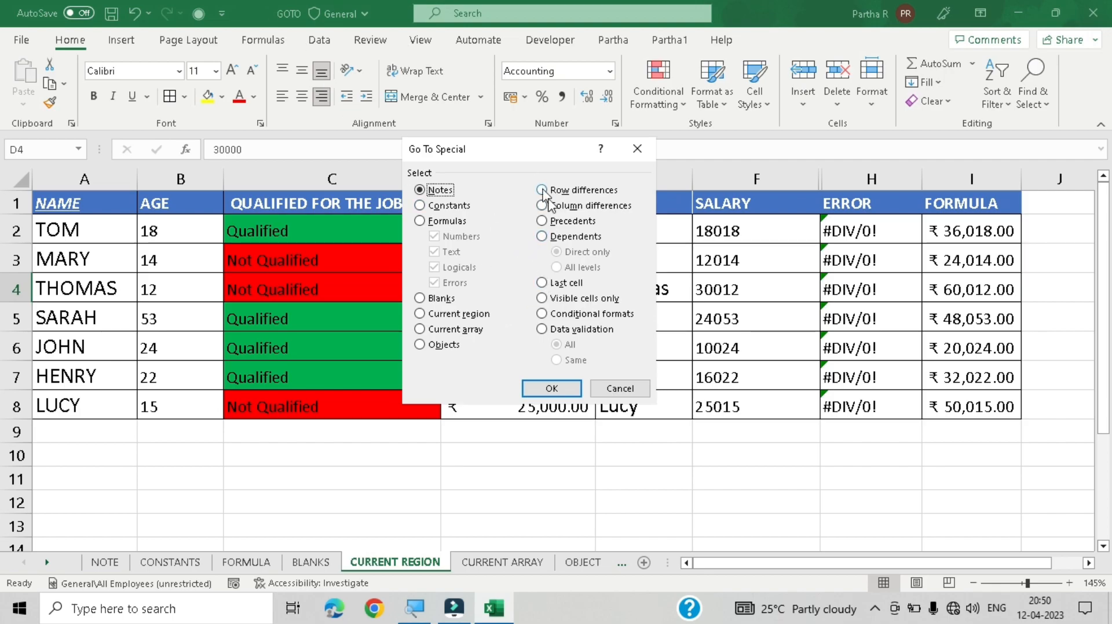
left_click_drag(508, 149, 472, 149)
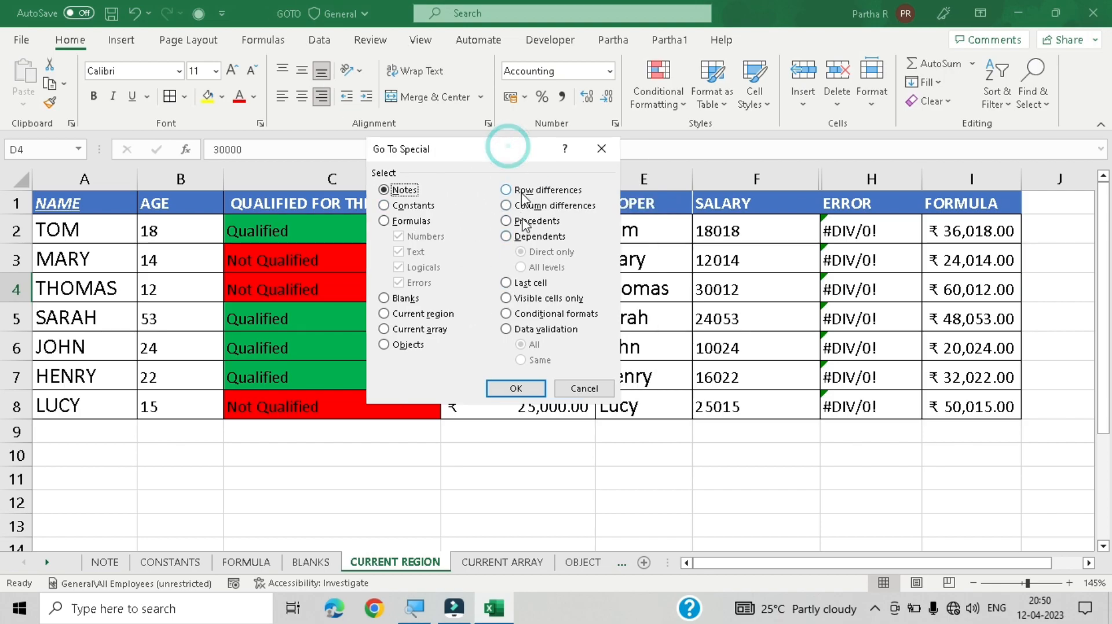
left_click(417, 315)
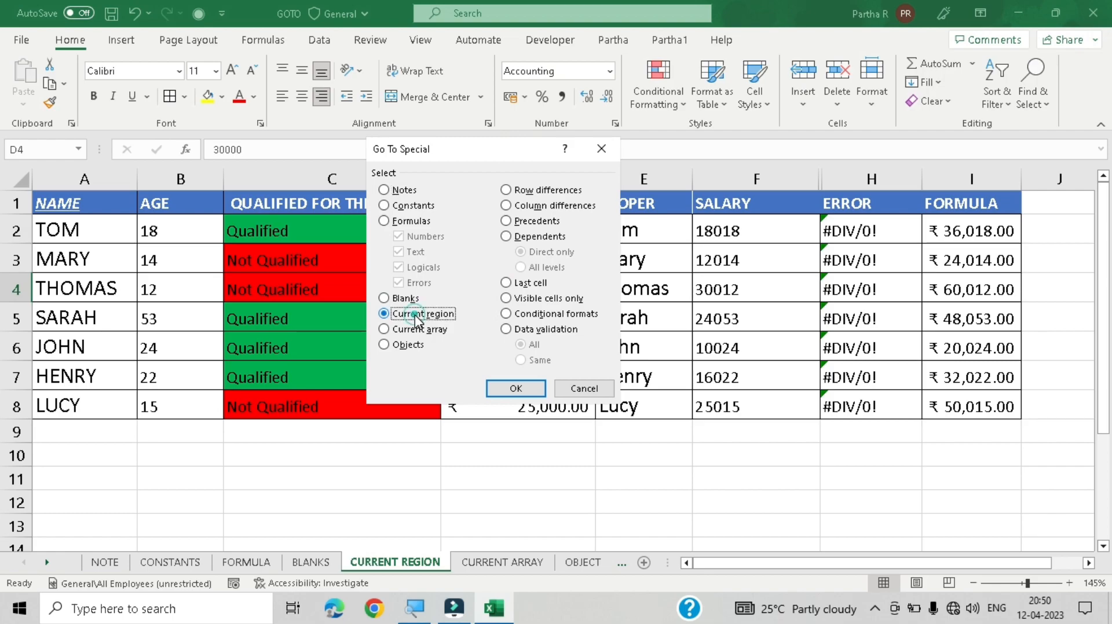
left_click(517, 389)
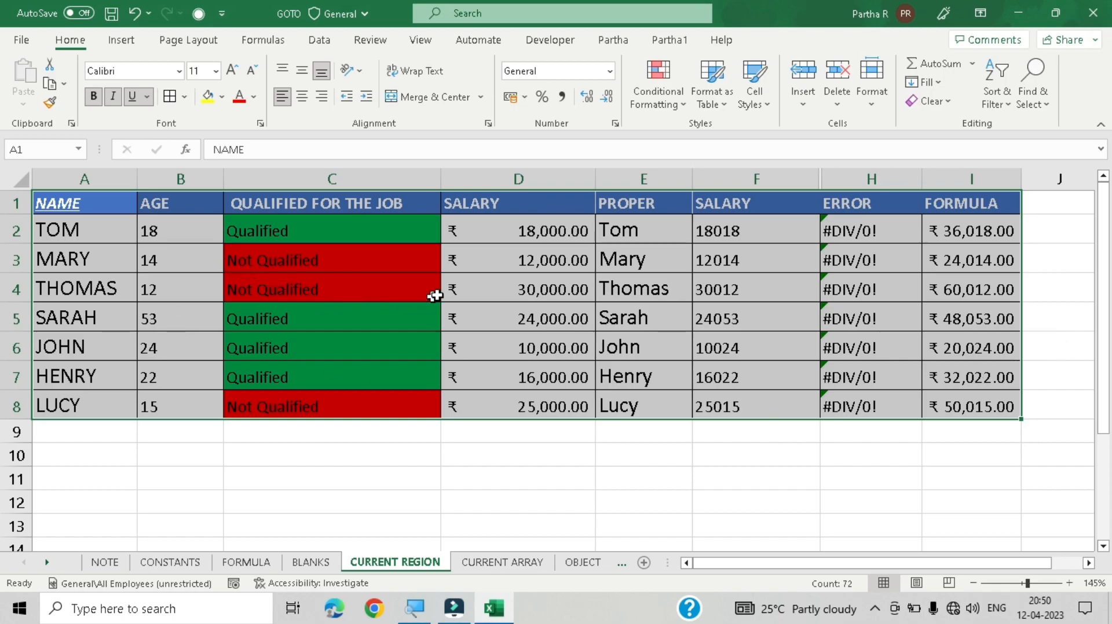
Step: Select the whole data table around cell D4 using Select All instead of Go To Special
left_click(477, 280)
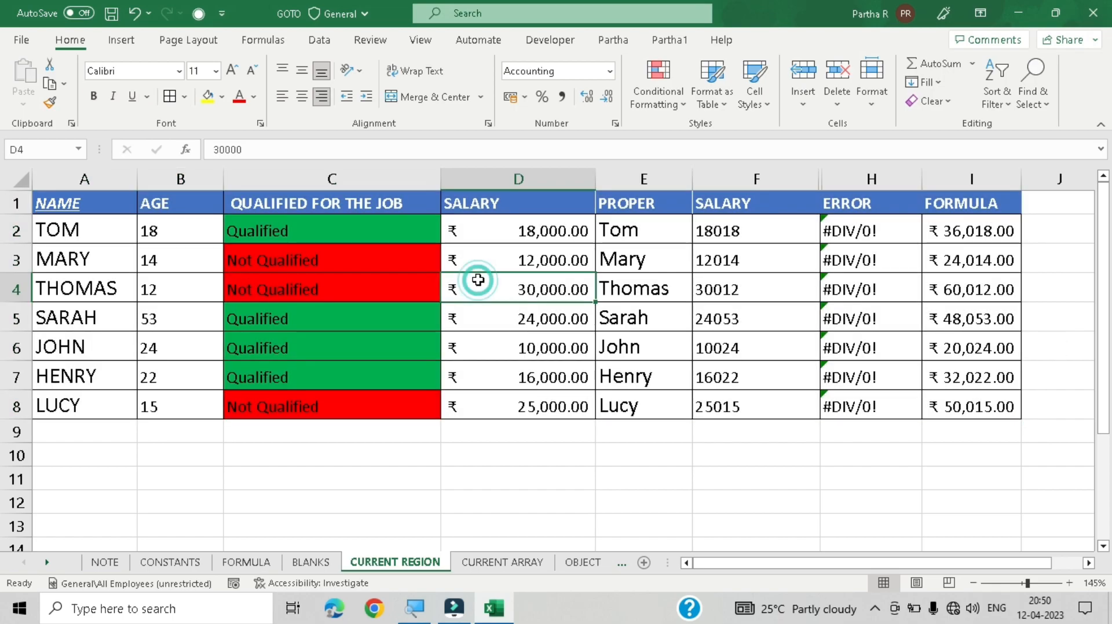
left_click(490, 249)
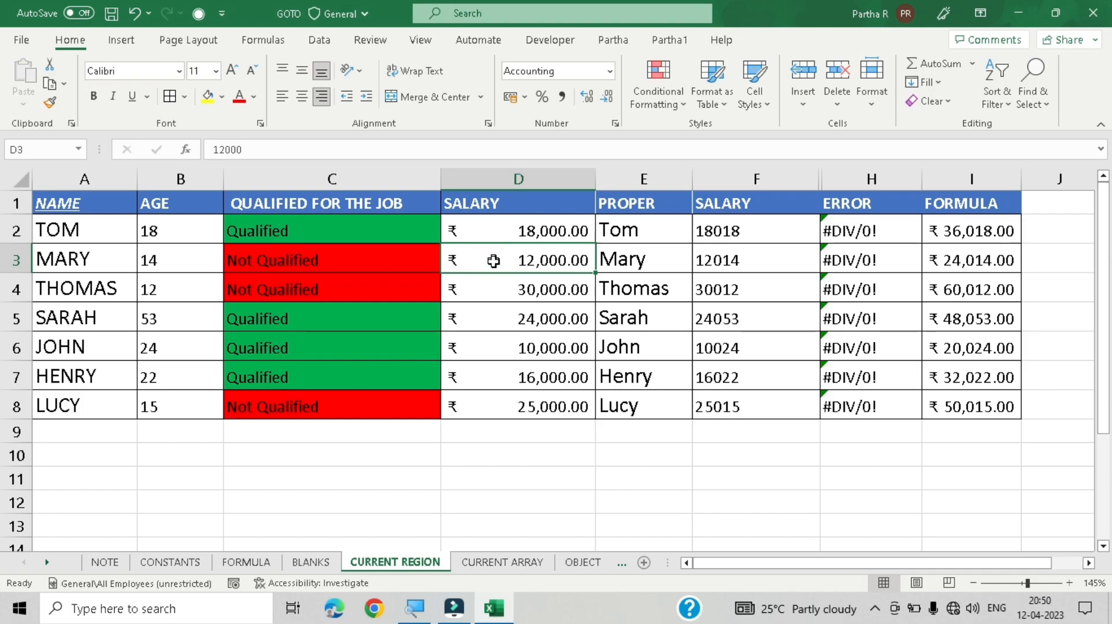
left_click(485, 289)
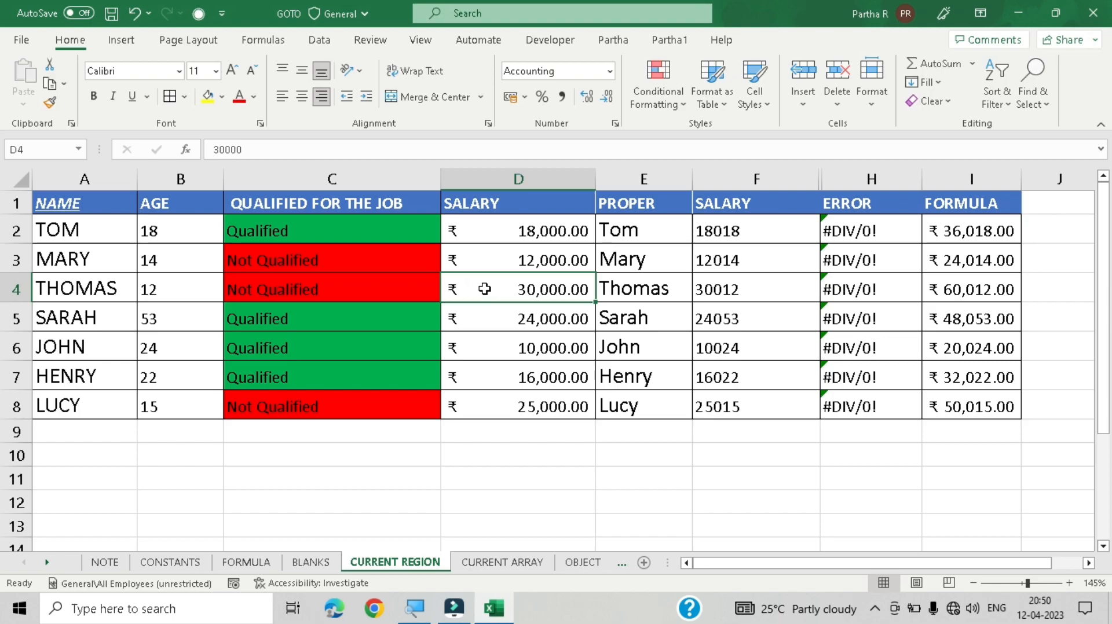
key("ctrl+g")
key("alt+s")
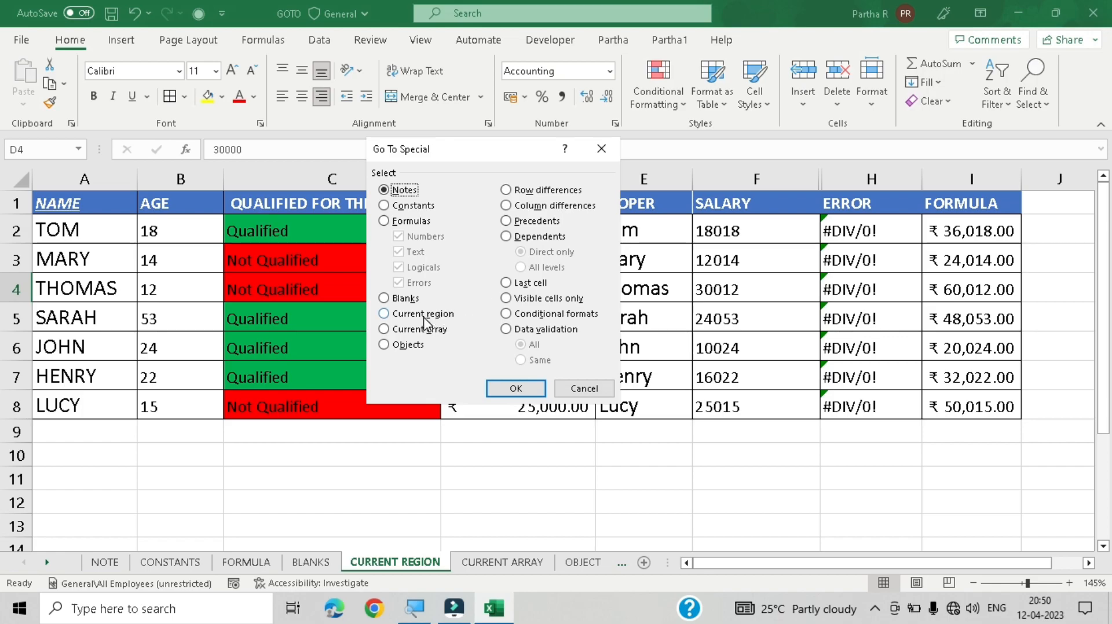
left_click(584, 388)
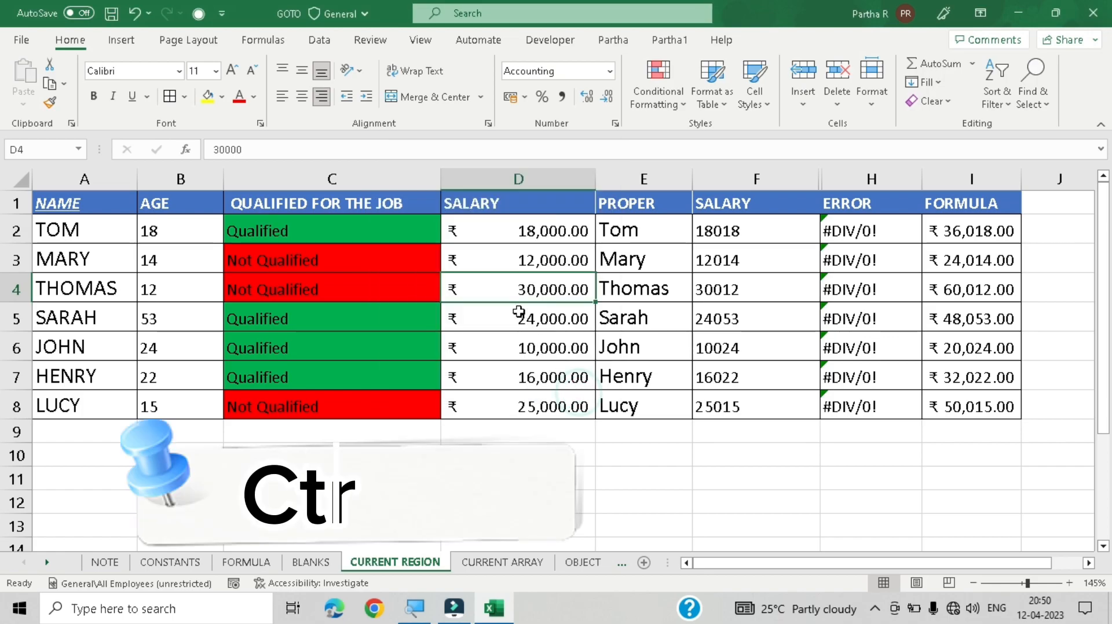
key("ctrl+a")
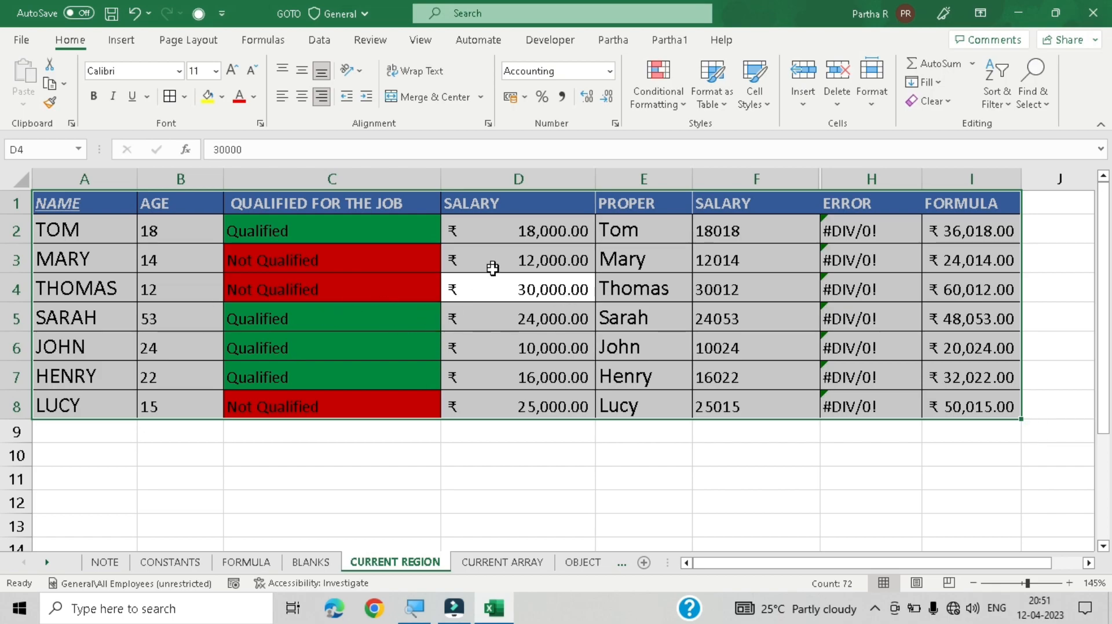
Step: Switch to the CURRENT ARRAY sheet and inspect the TABLE formula in cell B4
left_click(517, 296)
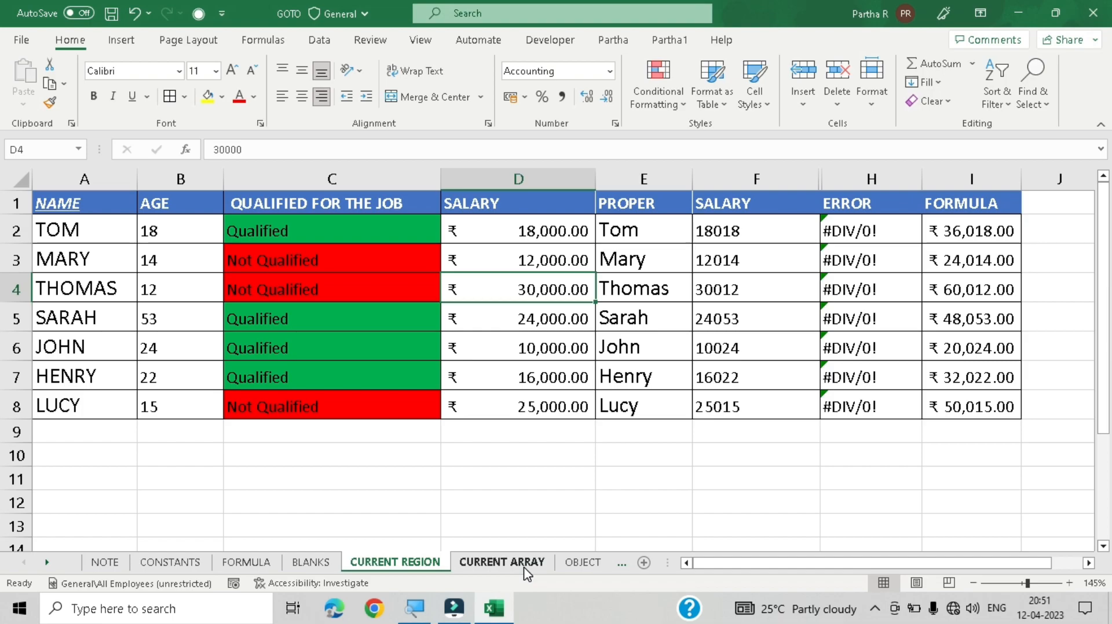
left_click(502, 563)
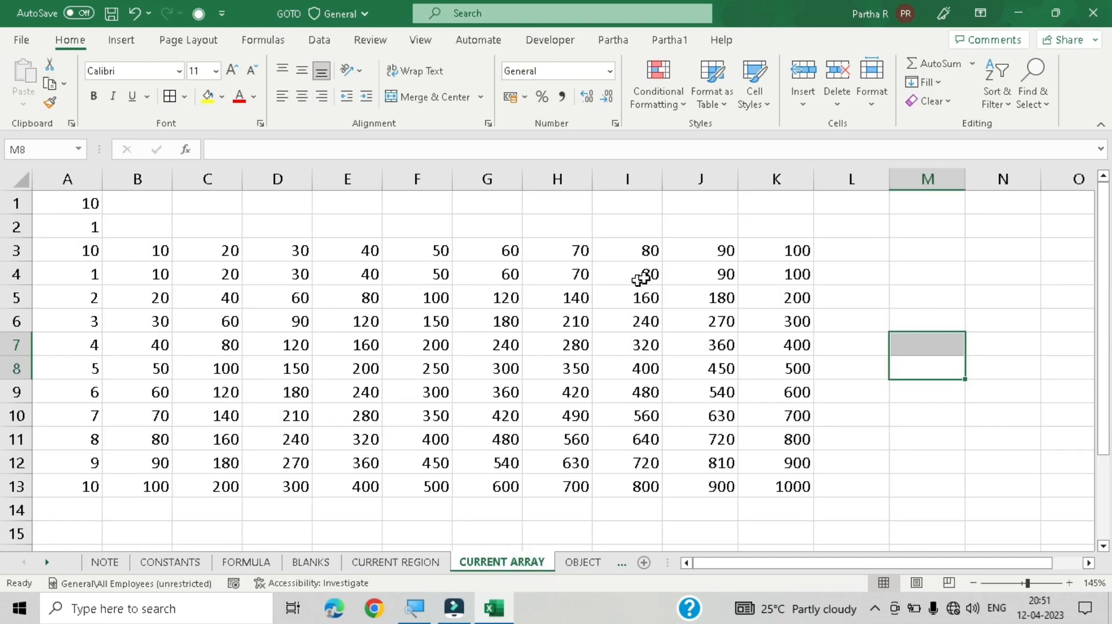
left_click(173, 277)
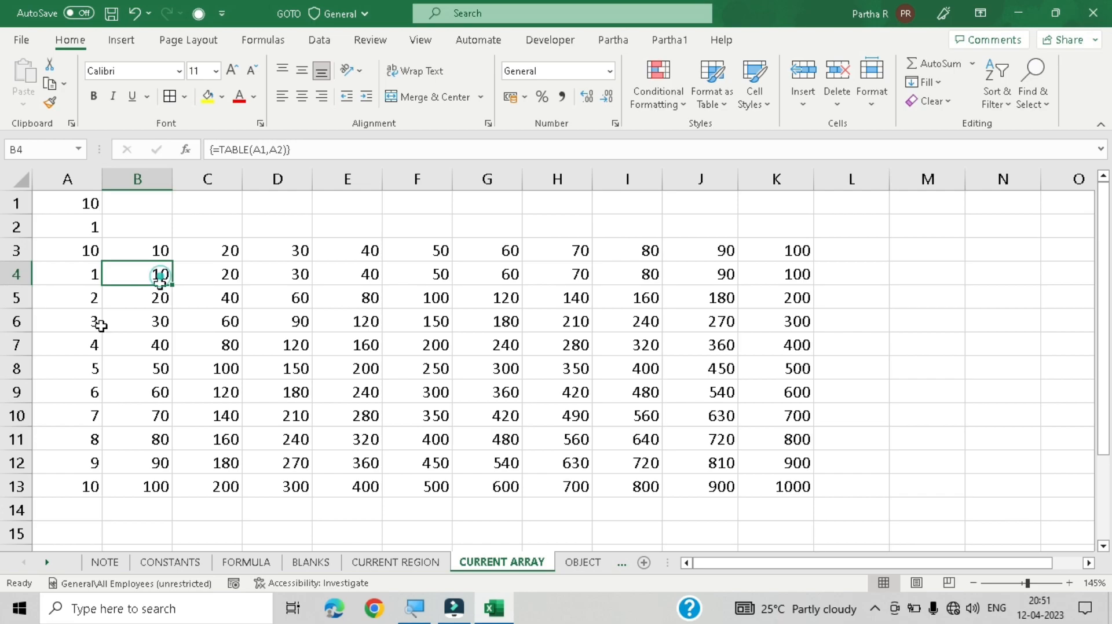
left_click(76, 255)
Step: Delete the data table results in cells B4 through K13
left_click_drag(134, 276, 741, 476)
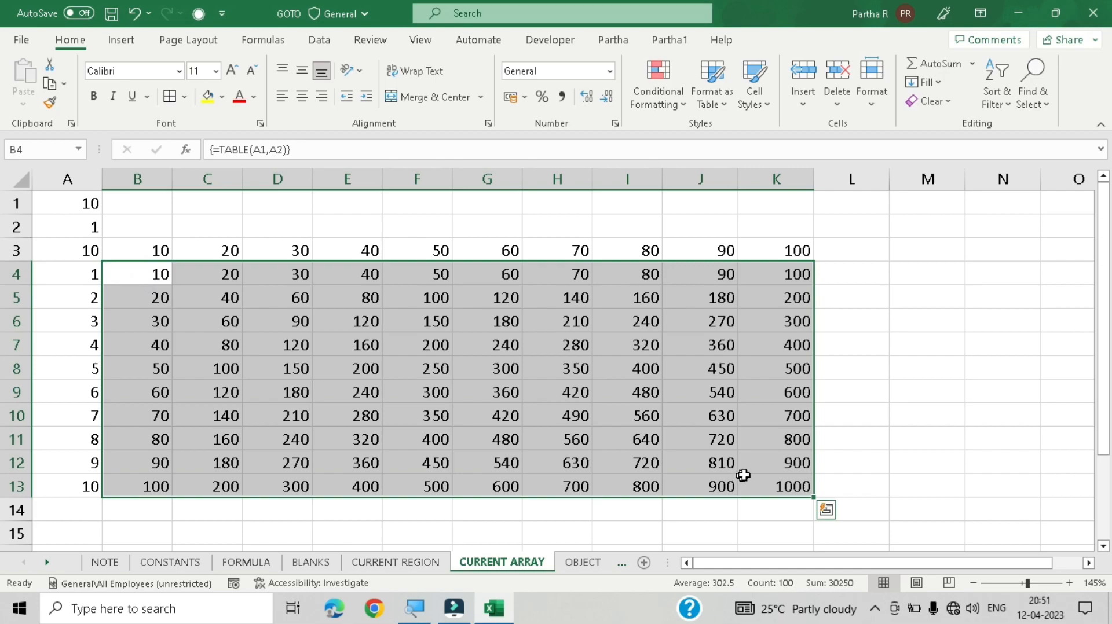
key("Delete")
left_click(945, 291)
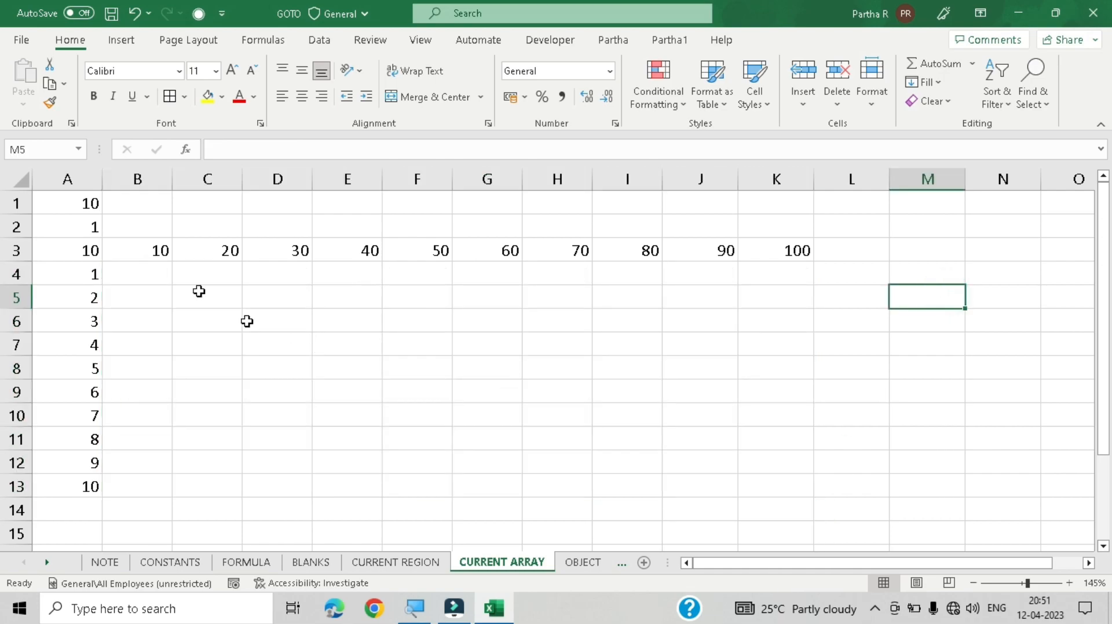
left_click(181, 220)
left_click(84, 223)
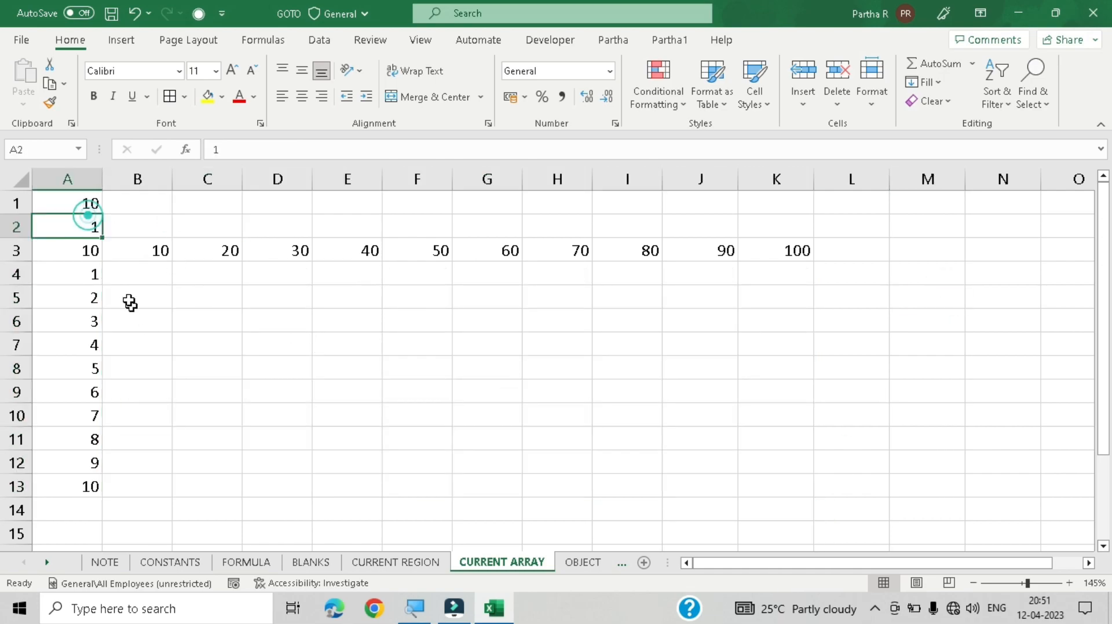
left_click(140, 274)
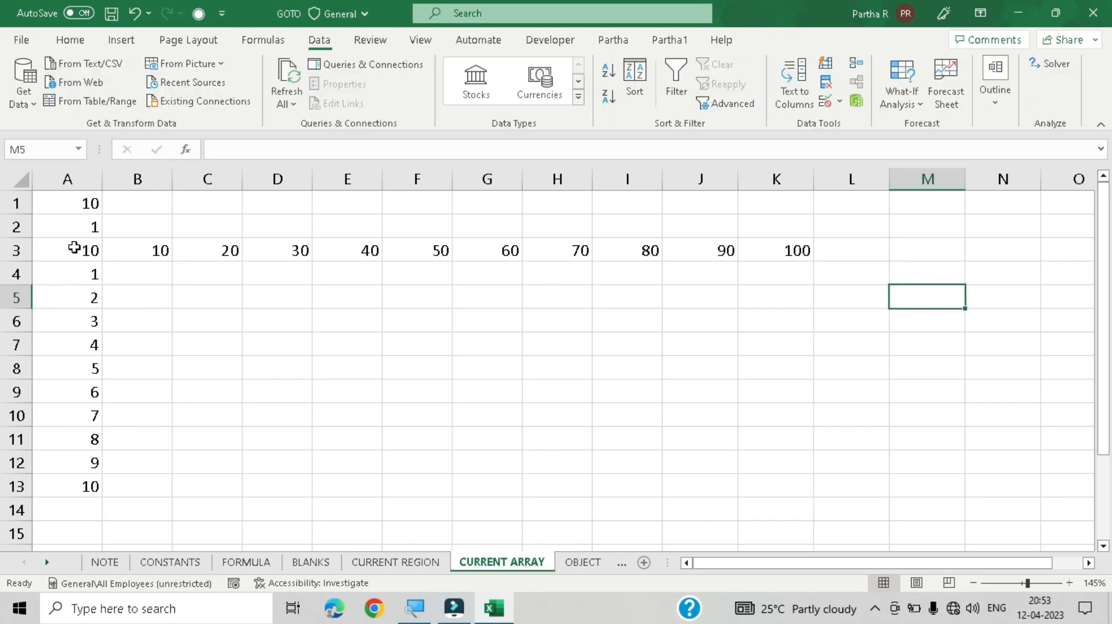
Step: Create a What-If data table over A3:K13 with row input cell $A$1 and column input cell $A$2
left_click_drag(74, 248, 774, 484)
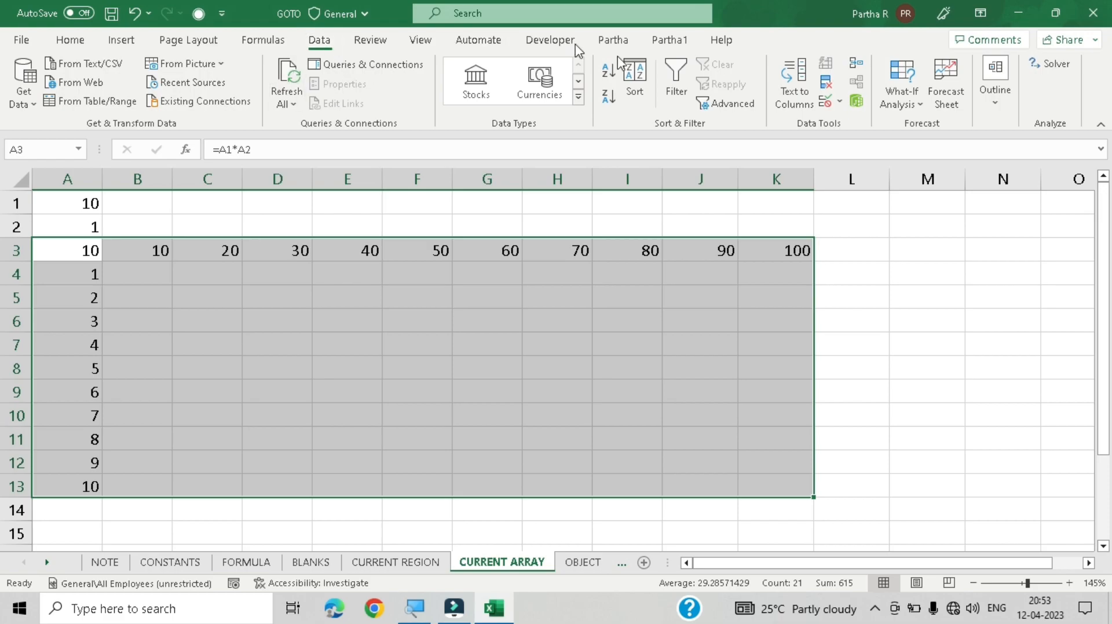
left_click(919, 110)
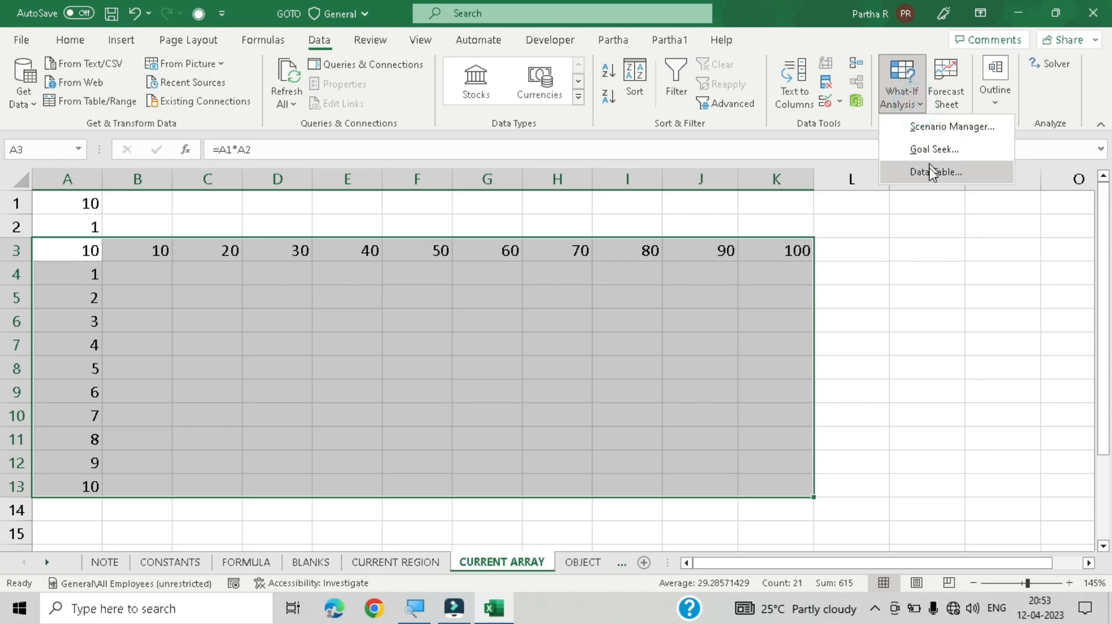
left_click(912, 227)
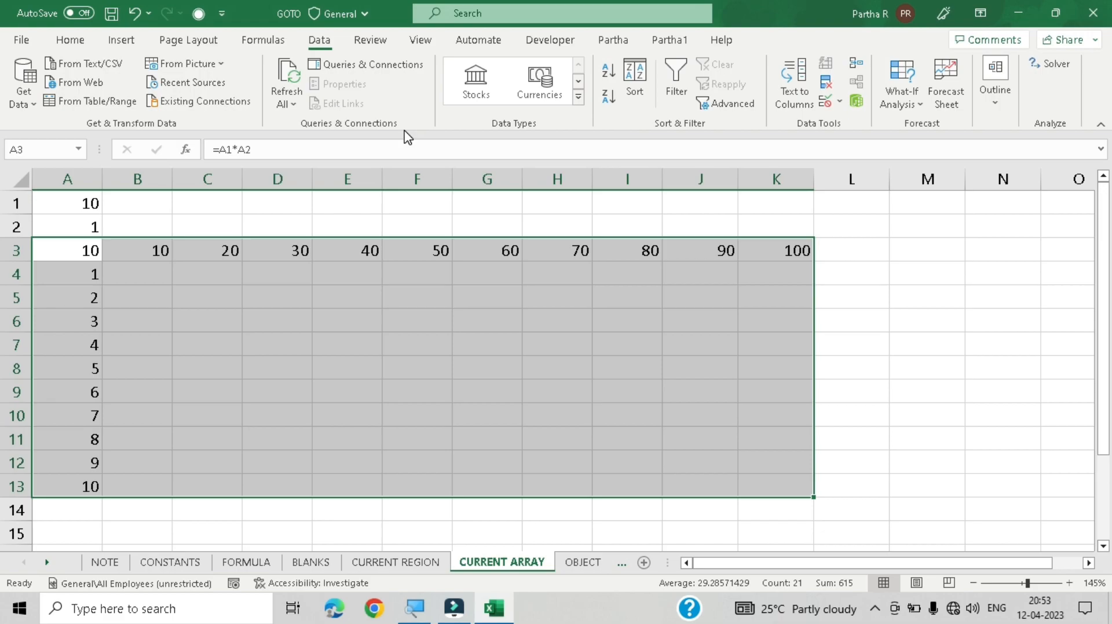
key("alt")
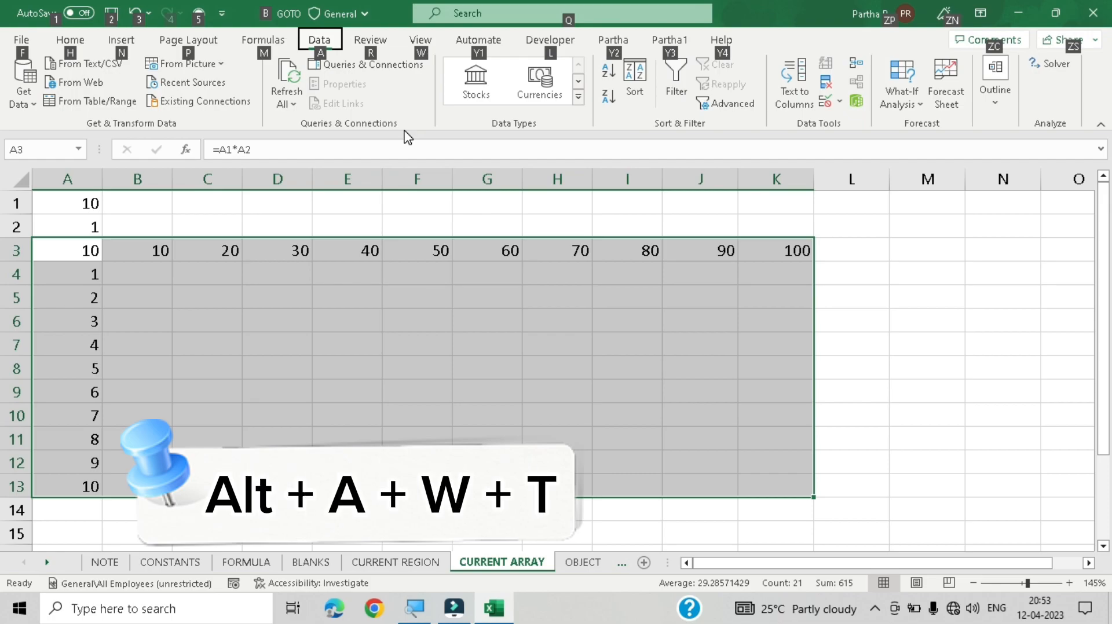
key("a")
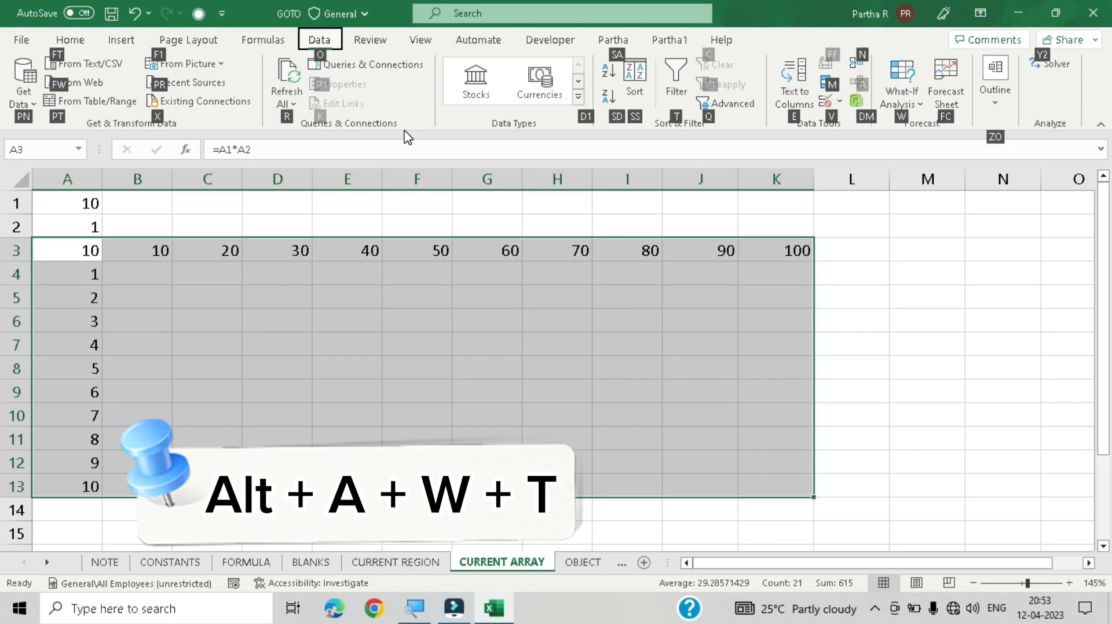
key("w")
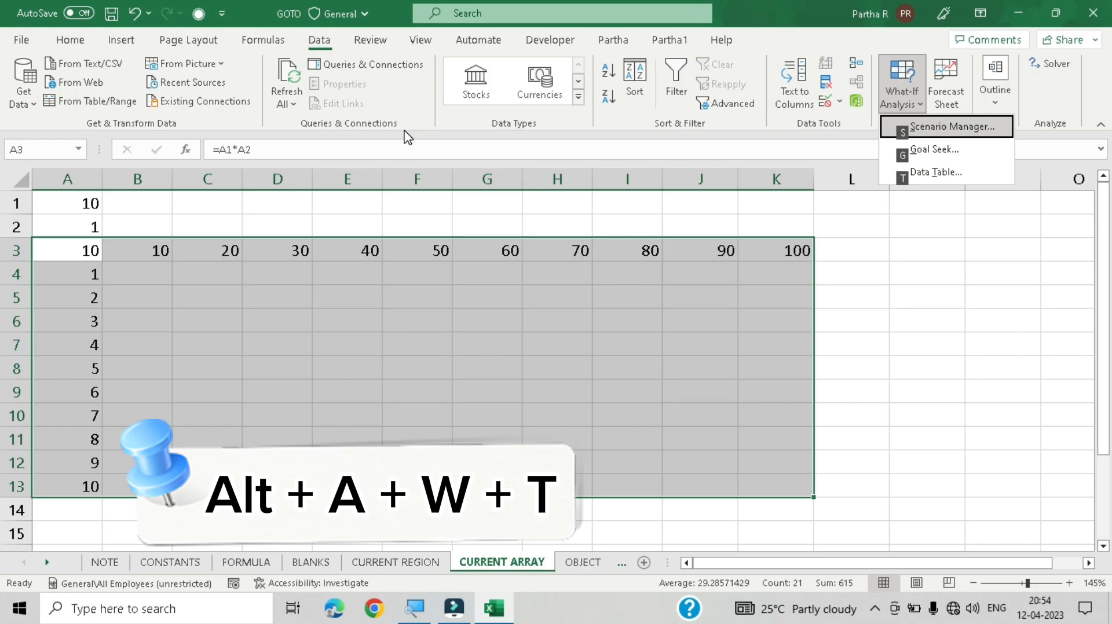
key("t")
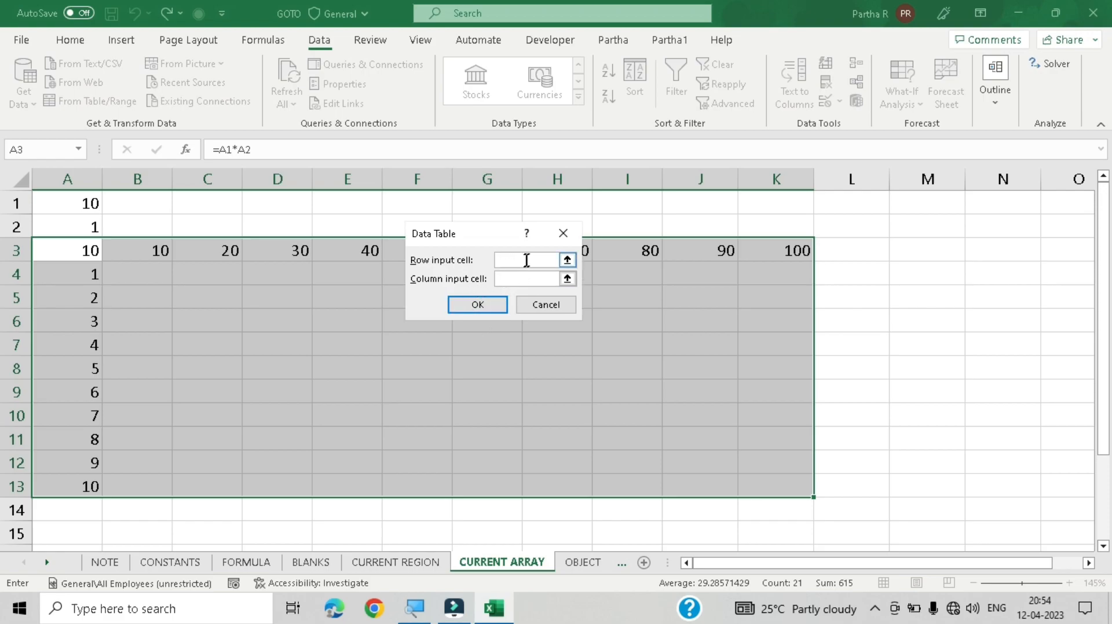
left_click_drag(499, 240, 528, 231)
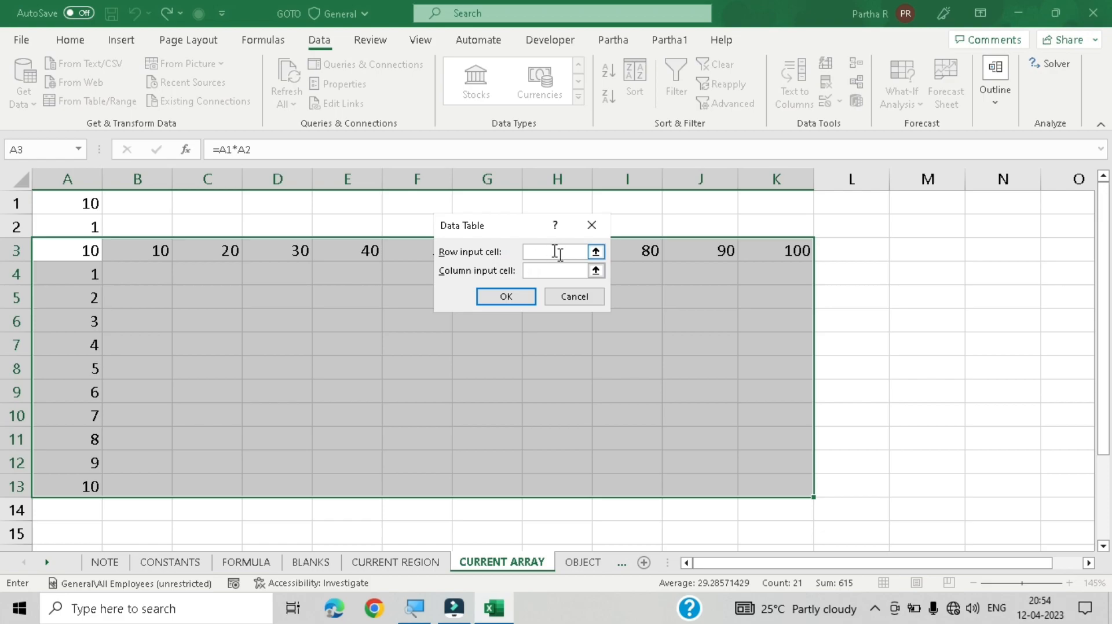
left_click(85, 202)
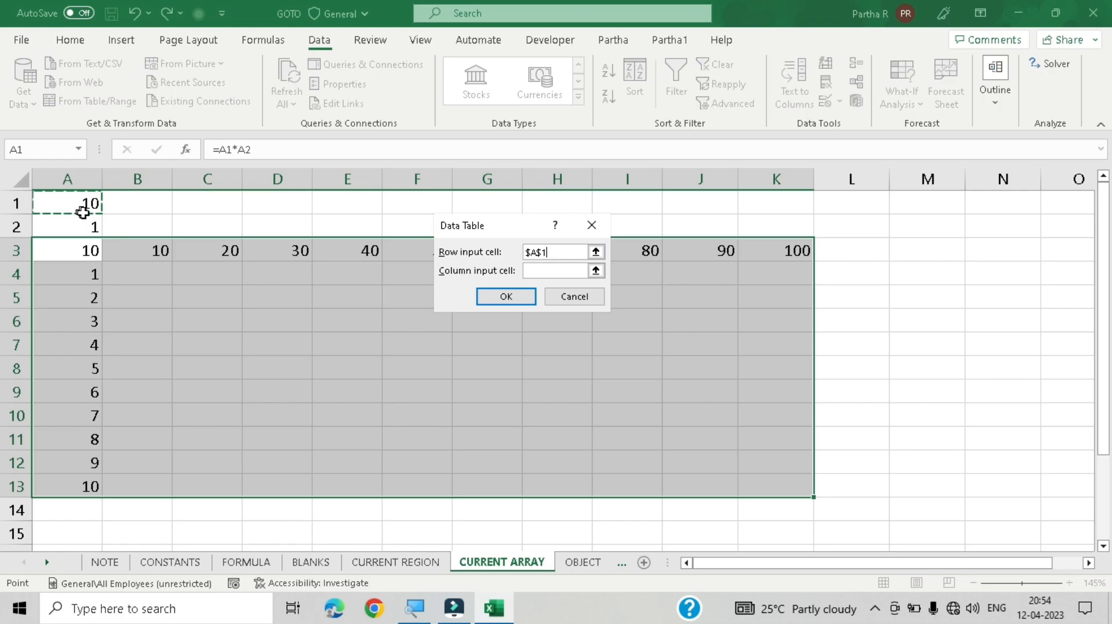
left_click(555, 271)
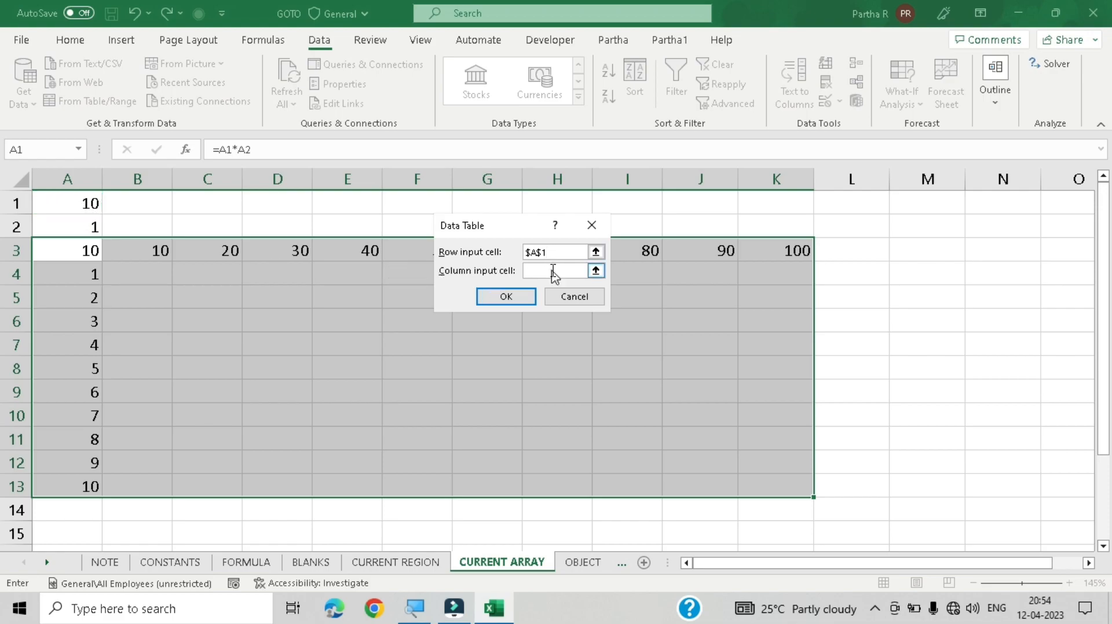
left_click(91, 227)
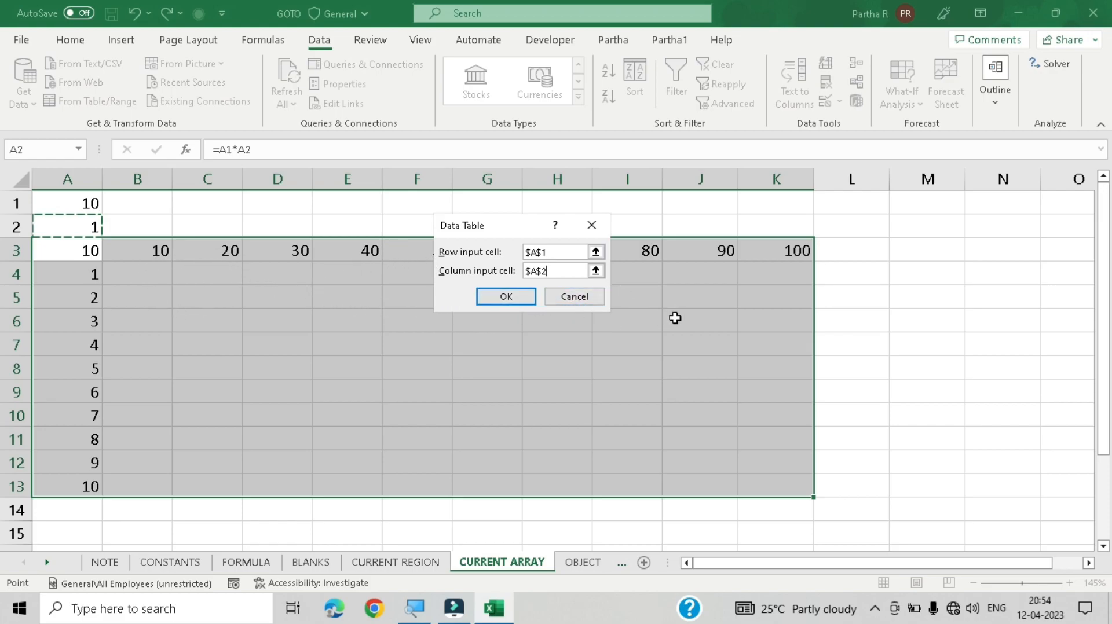
left_click(506, 296)
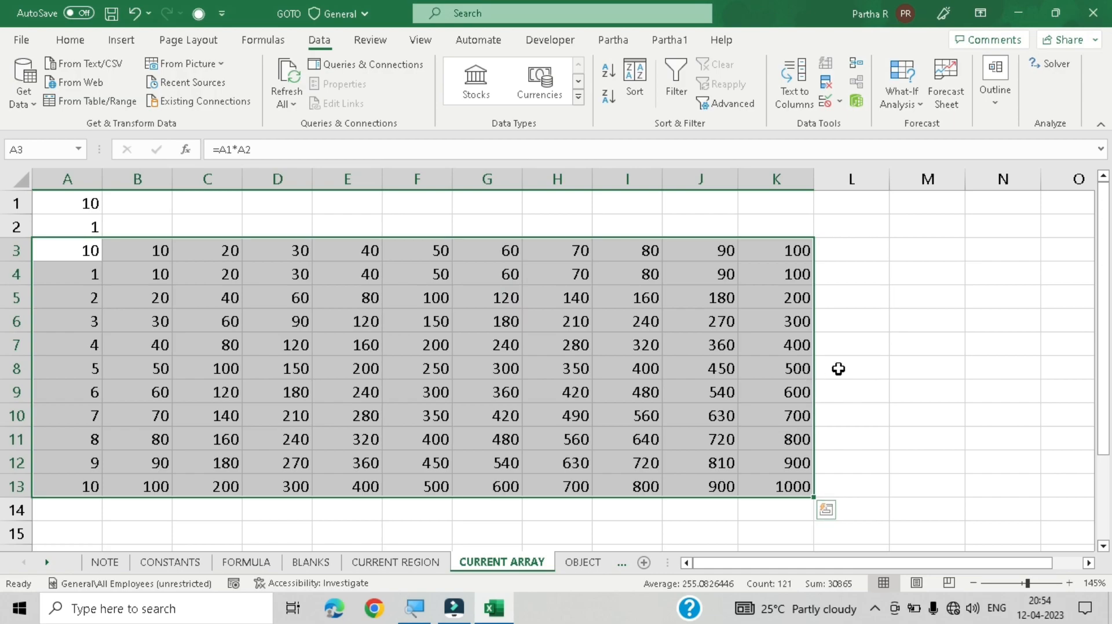
Step: Select the whole data table array from cell F7 using Go To Special's Current array option
left_click(834, 319)
left_click(436, 346)
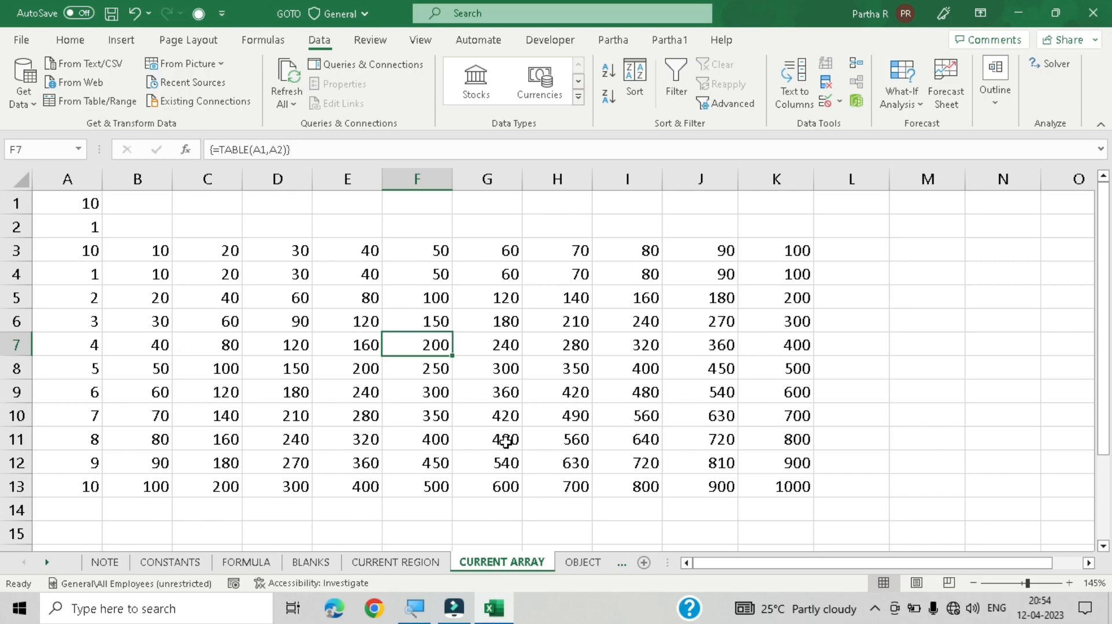
key("ctrl+g")
key("alt+s")
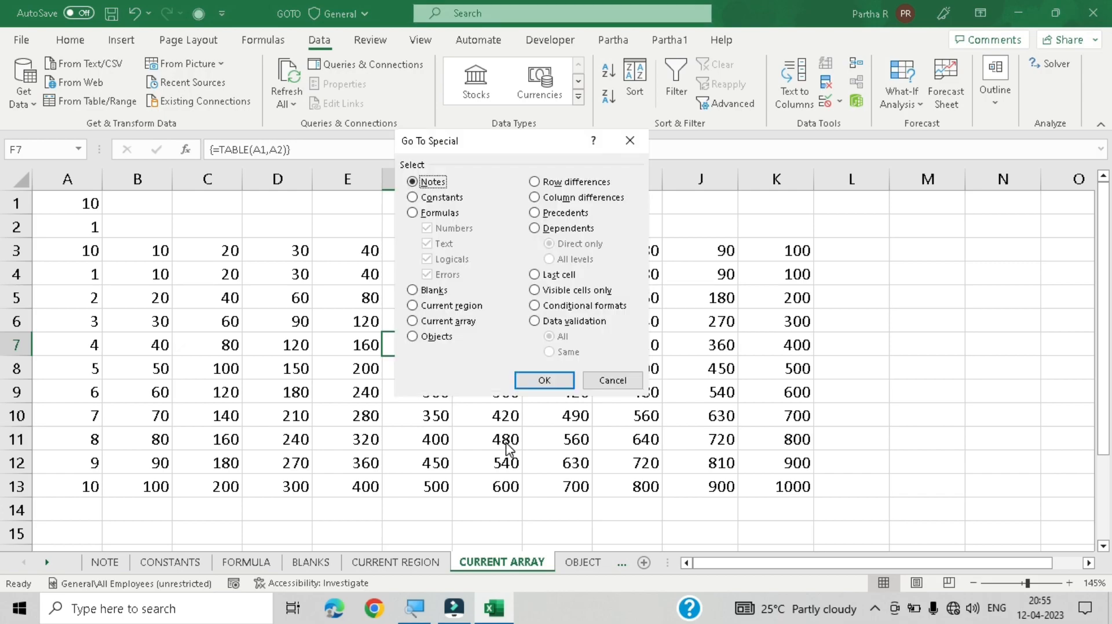
left_click(455, 326)
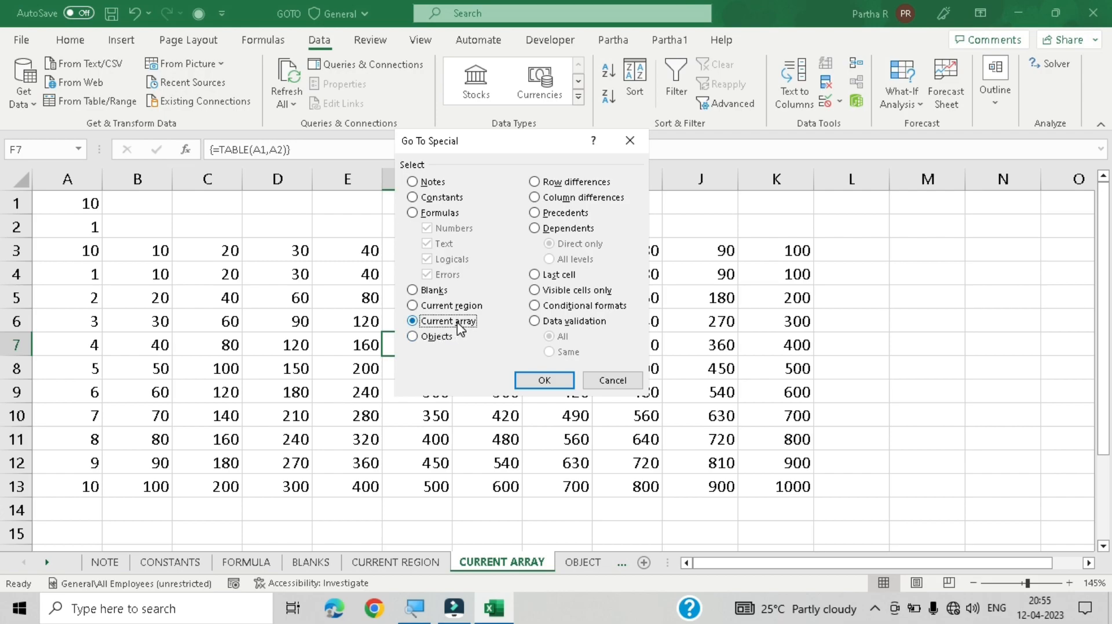
left_click(557, 384)
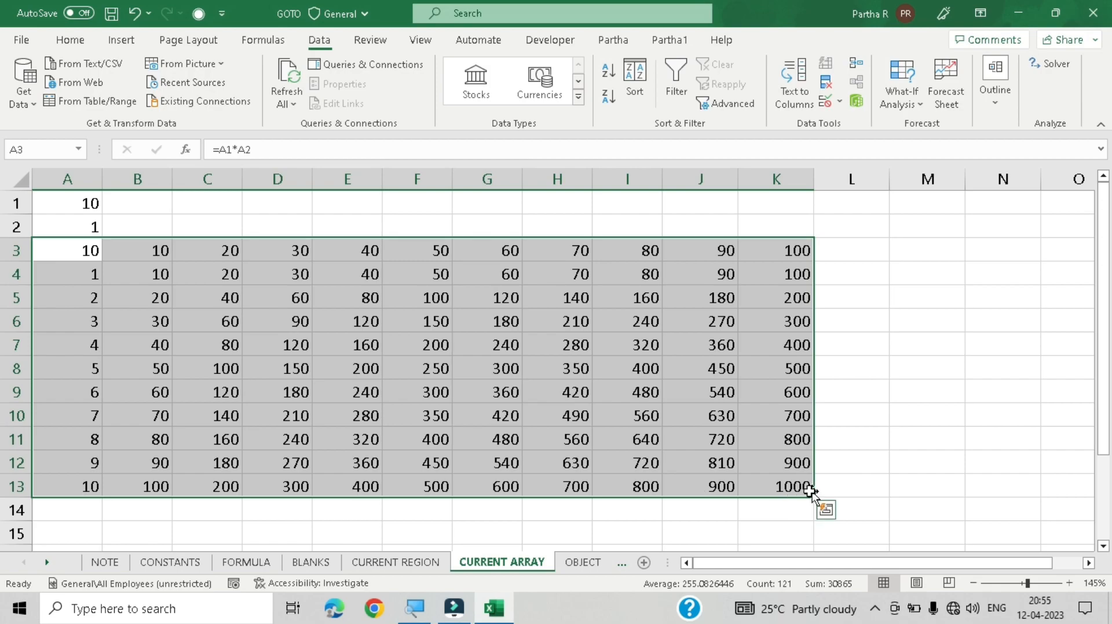
Step: Select the current array from cell F8 with the keyboard shortcut, then deselect it
left_click(447, 346)
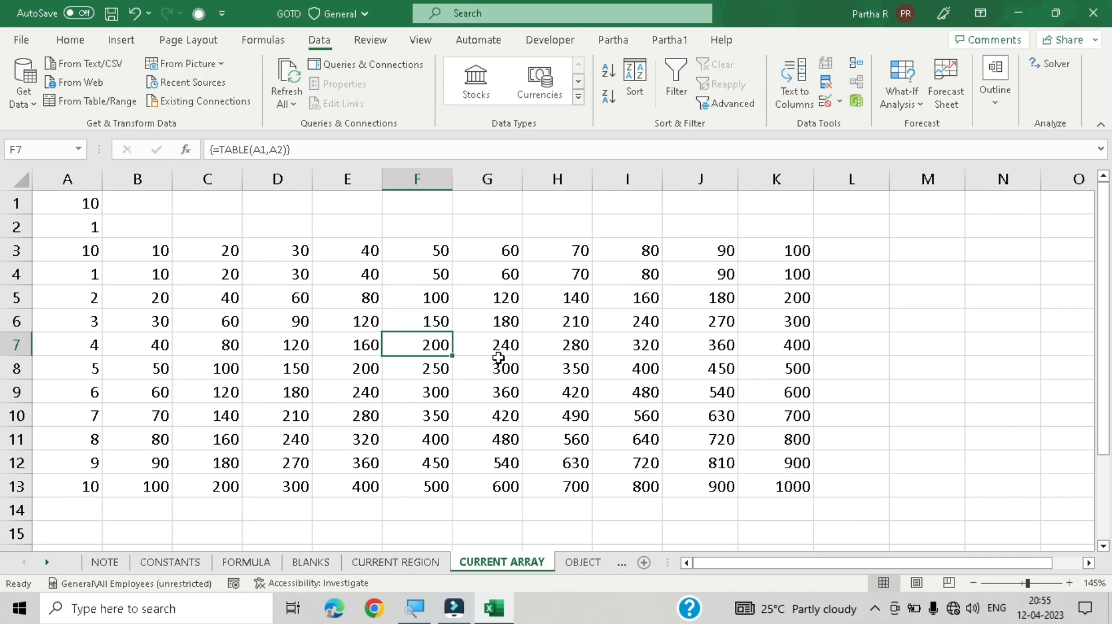
left_click(446, 370)
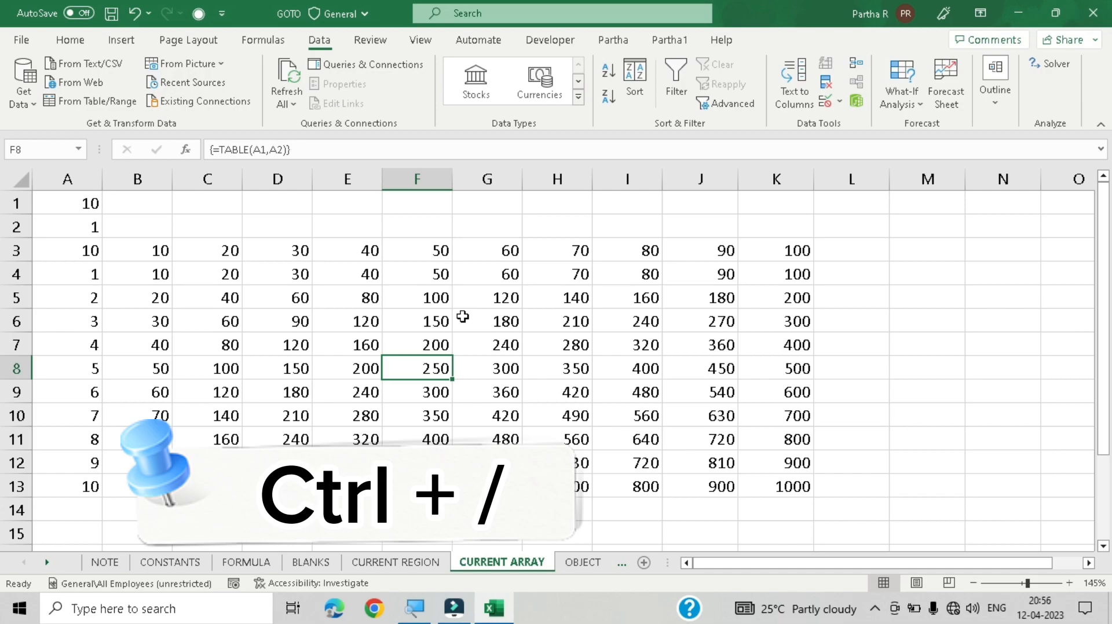
key("ctrl+slash")
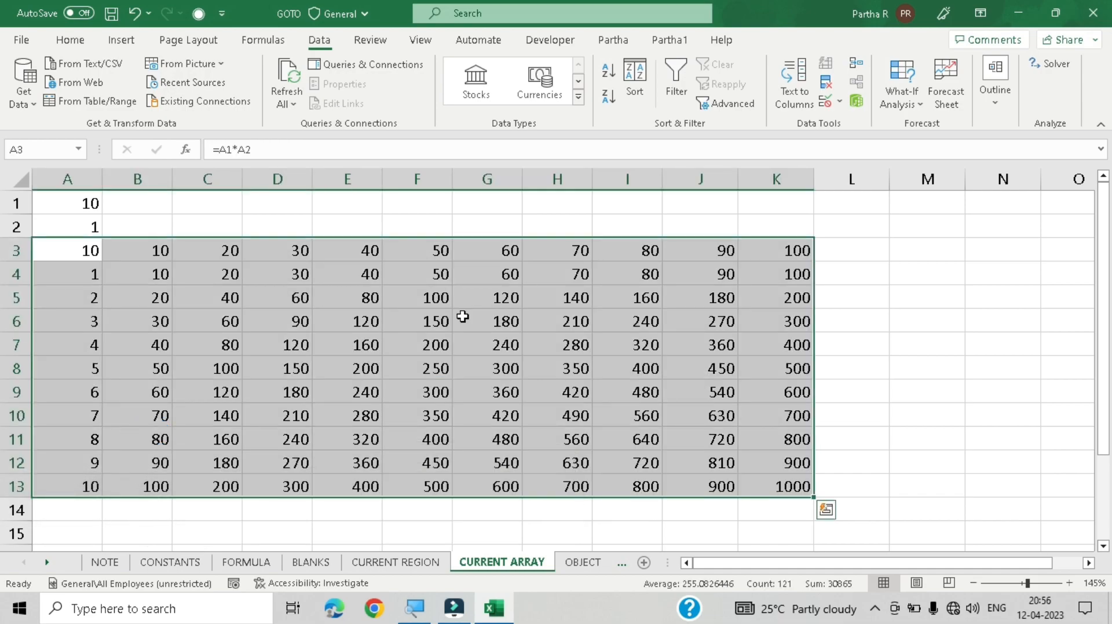
key("ctrl+q")
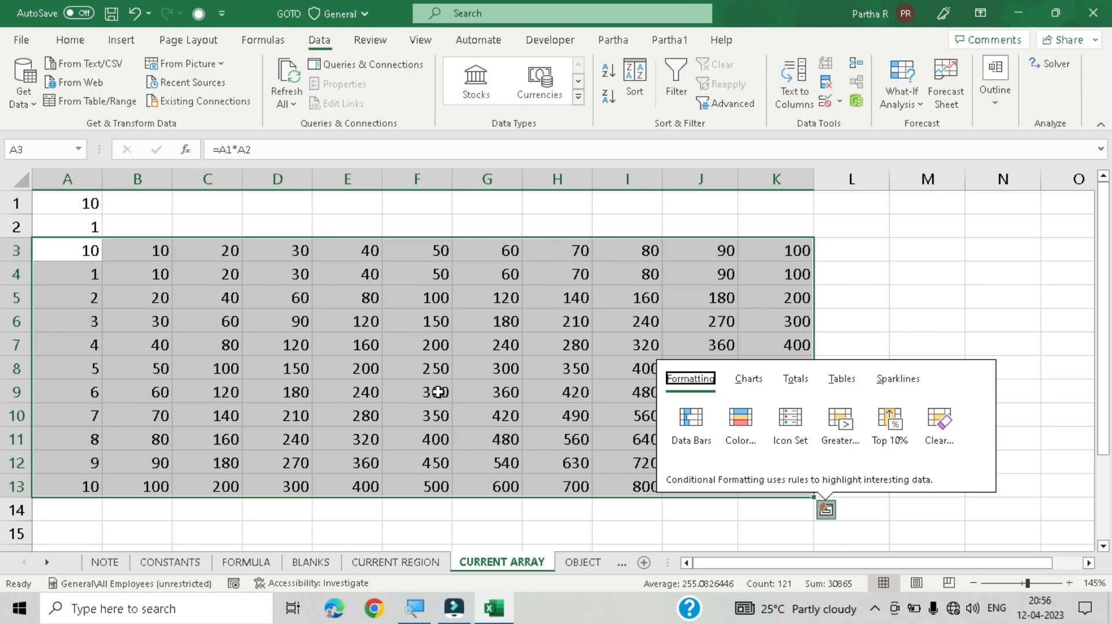
left_click(430, 373)
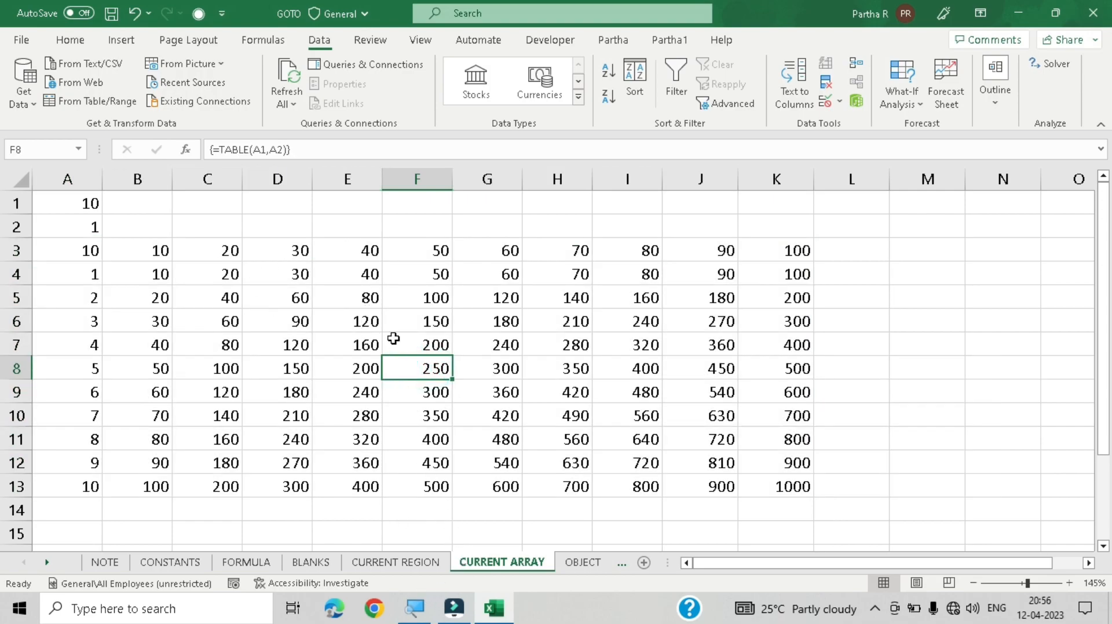
Step: Select the current array around cell F8 with Go To Special's Current array option
key("ctrl+g")
key("alt+s")
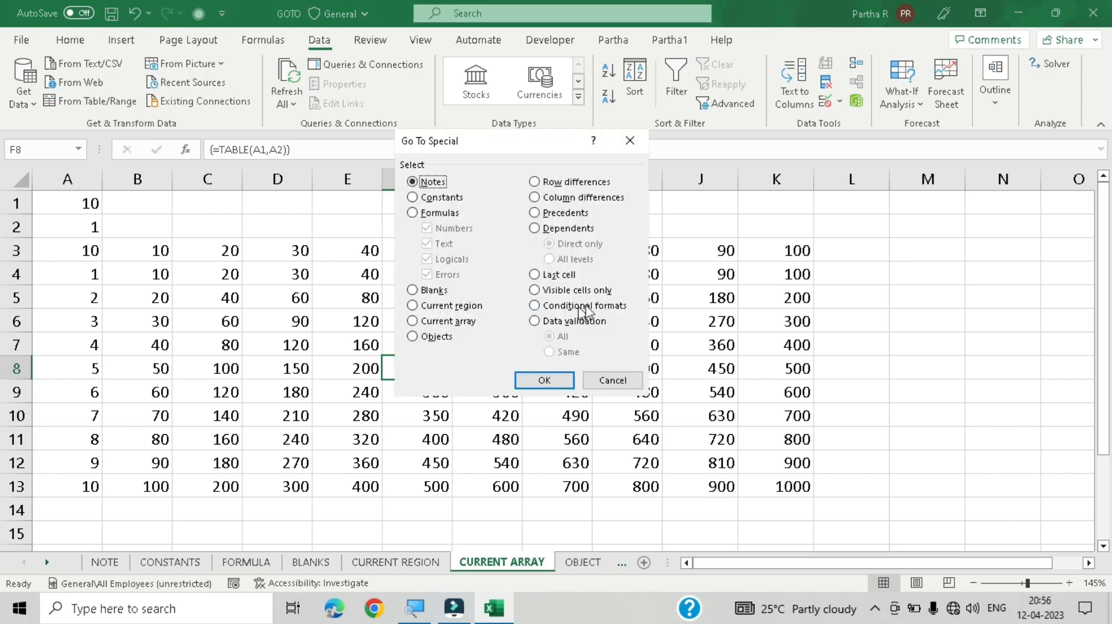
left_click(451, 323)
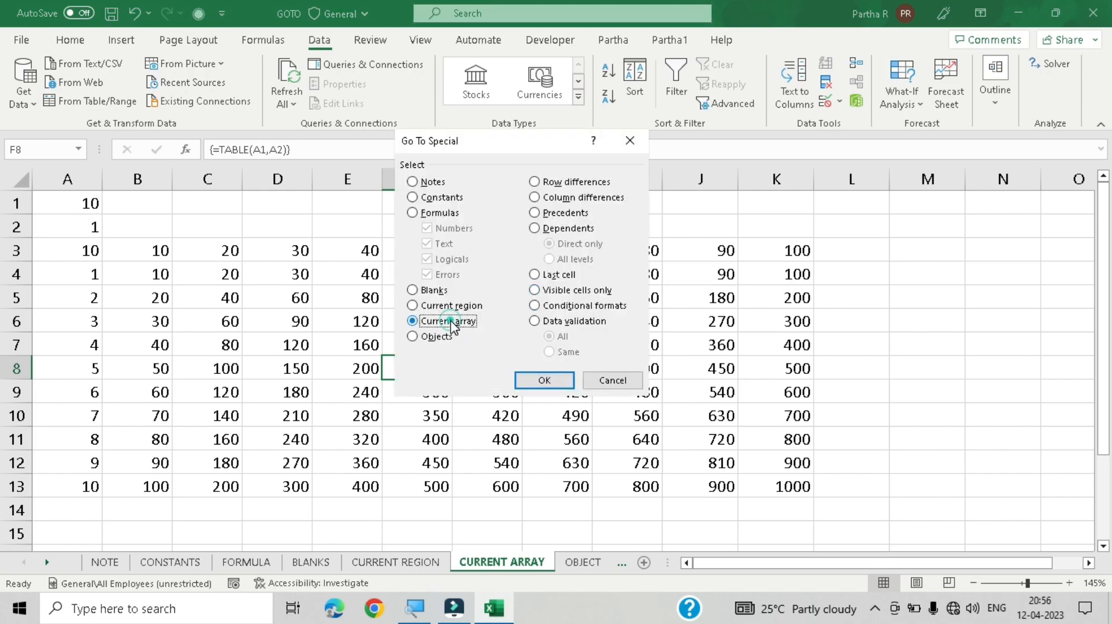
left_click(533, 381)
Step: Select the data table array again from cell F7 with the shortcut, then click an empty cell to deselect
left_click(418, 345)
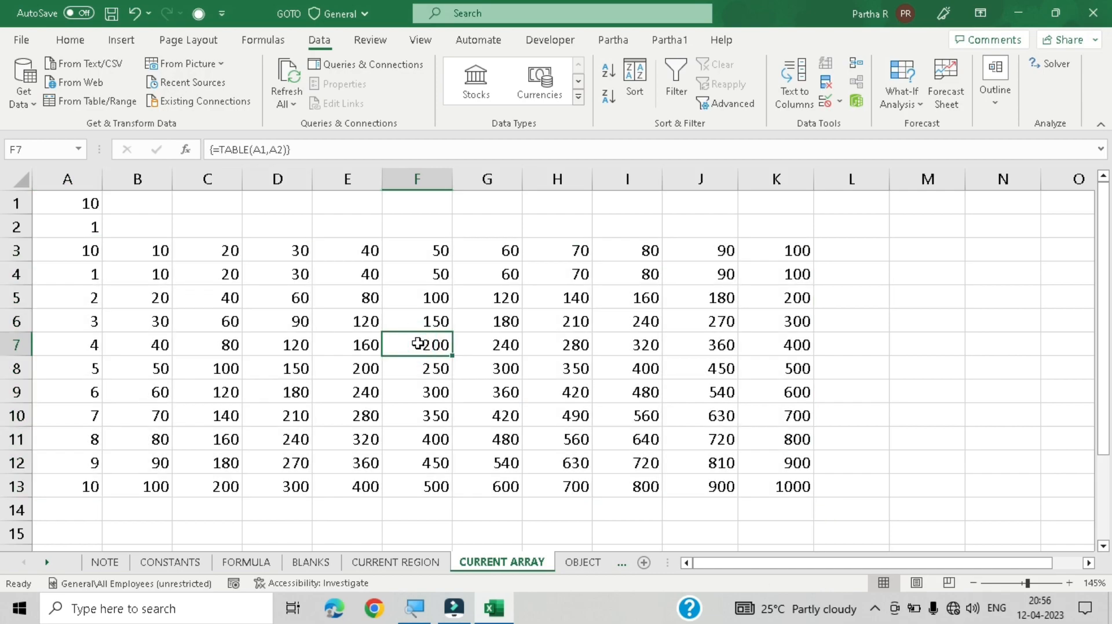
key("ctrl+slash")
key("ctrl+q")
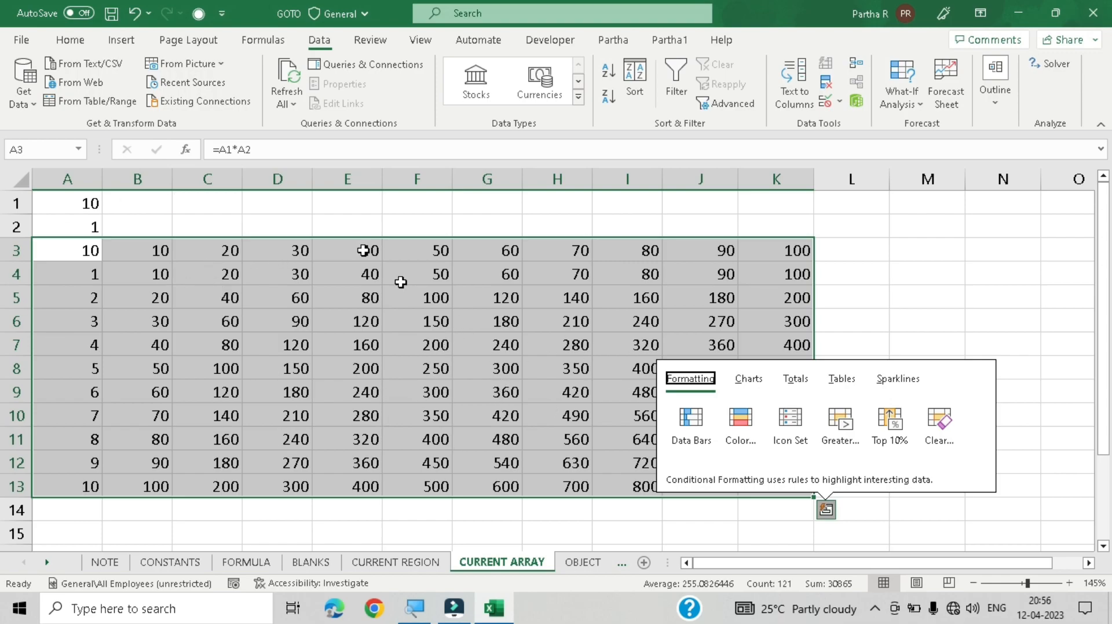
left_click(543, 527)
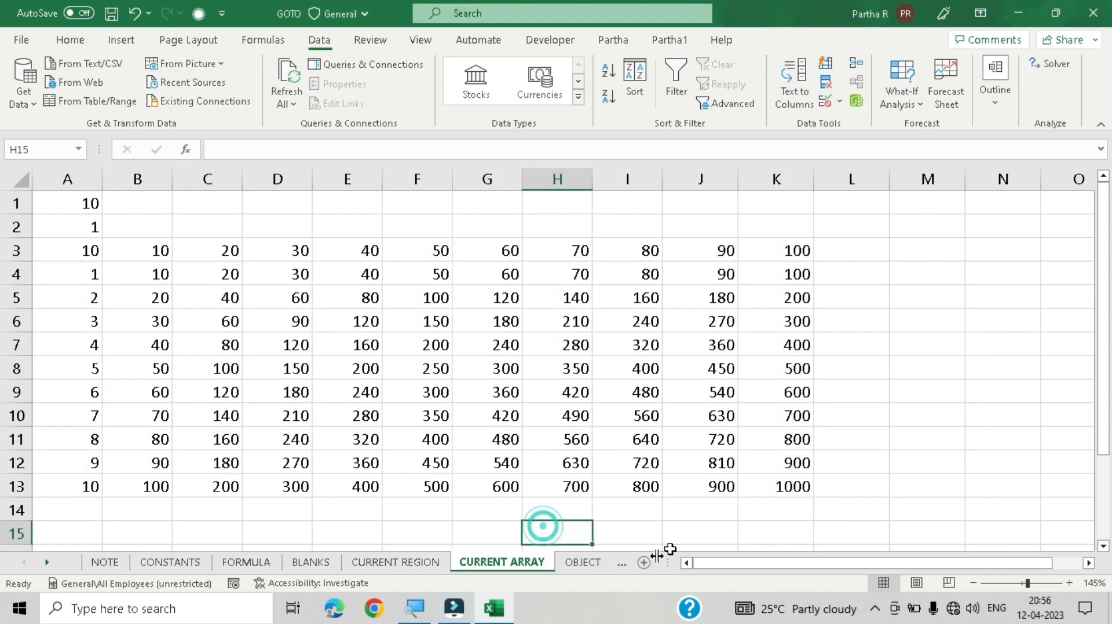
Step: Switch to the OBJECT sheet and look over the shapes and picture placed below the table
left_click(581, 564)
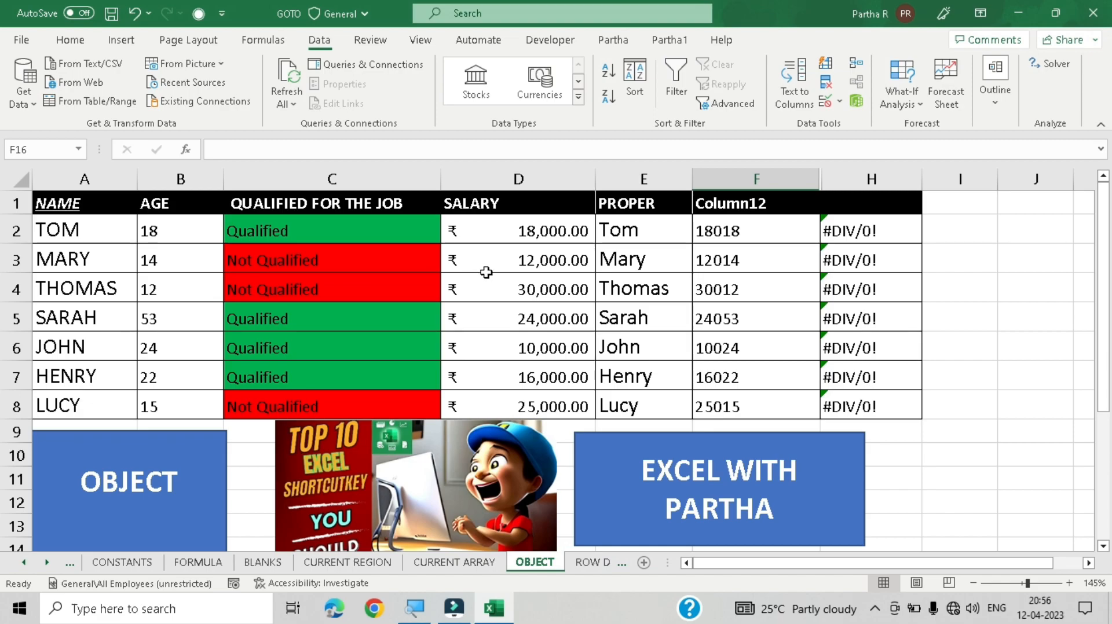
left_click(460, 287)
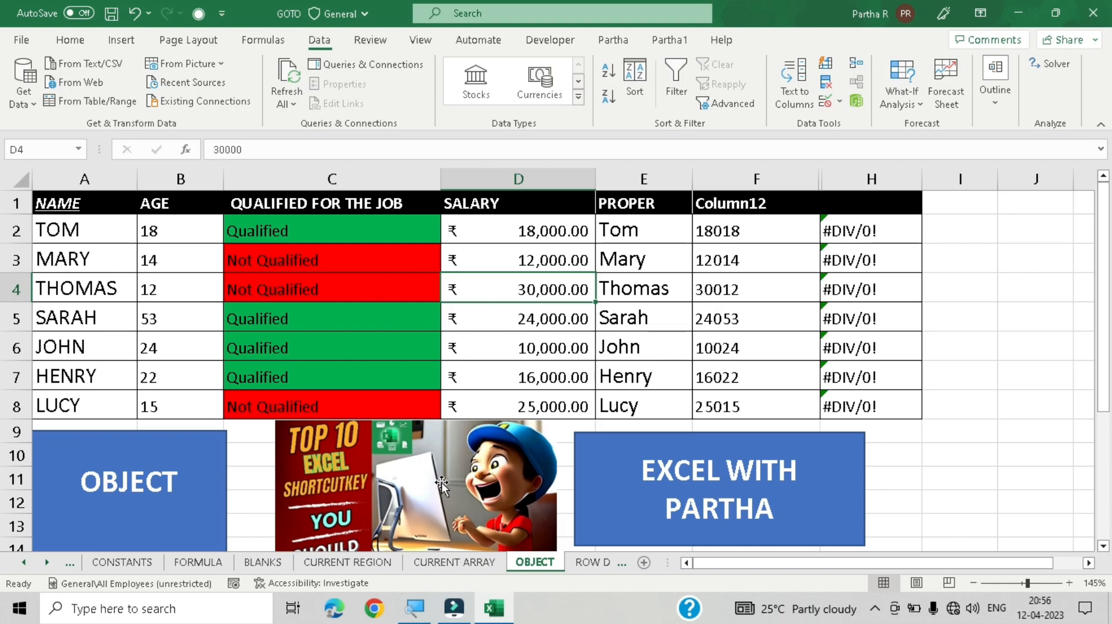
scroll(220, 402, "down", 3)
scroll(272, 370, "up", 1)
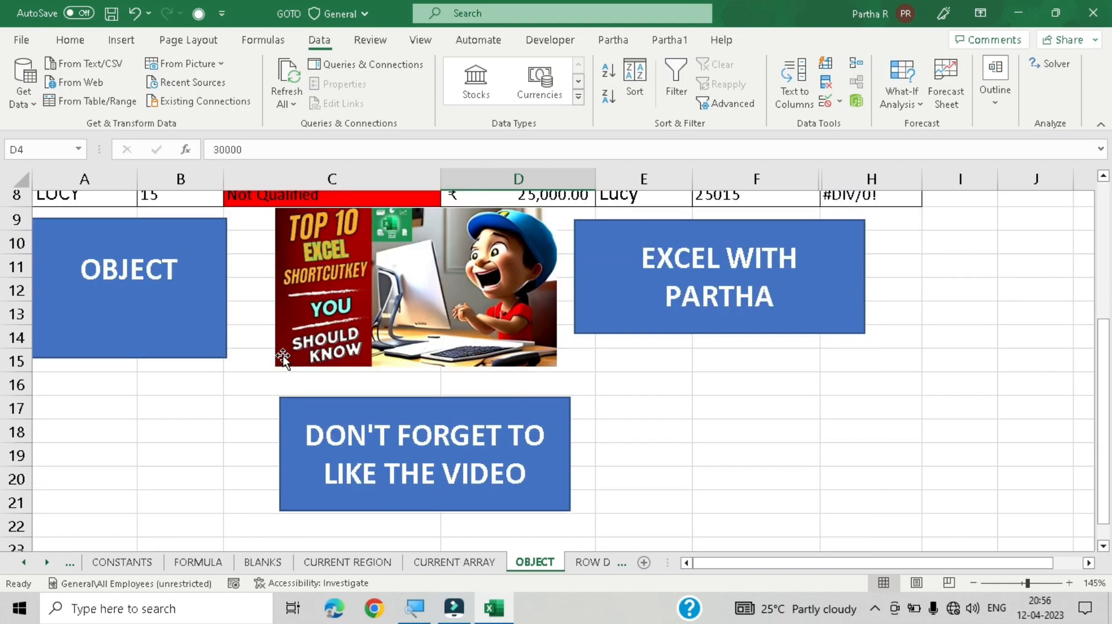
scroll(282, 357, "up", 1)
left_click_drag(818, 561, 763, 564)
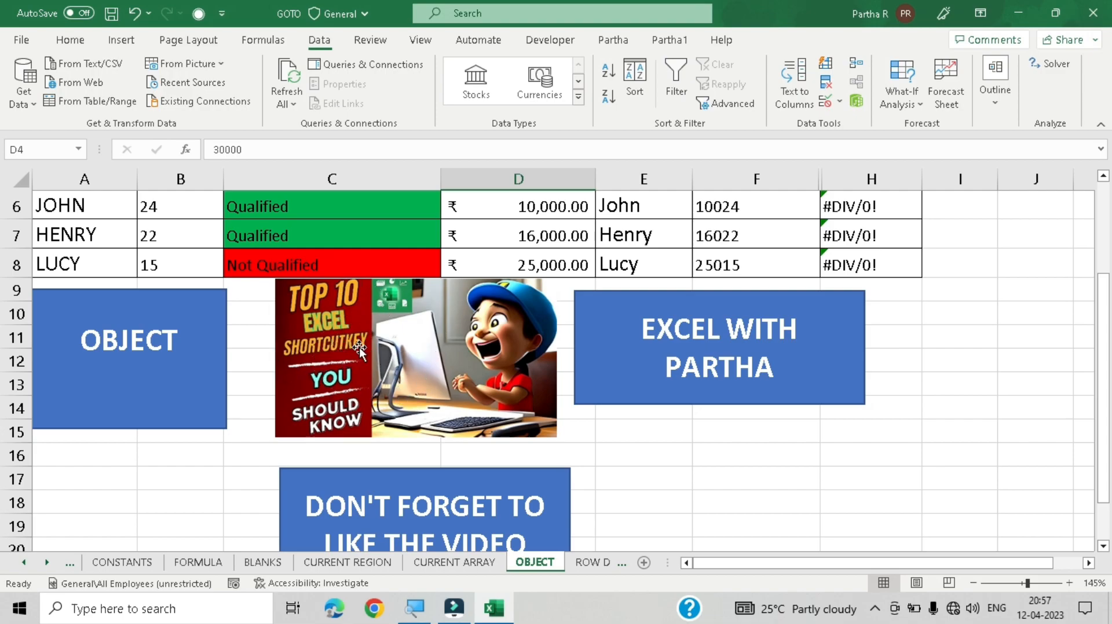
Step: Select the OBJECT shape, nudge it slightly right, then select the EXCEL WITH PARTHA shape and deselect it
scroll(359, 347, "up", 2)
scroll(362, 347, "down", 2)
left_click(177, 354)
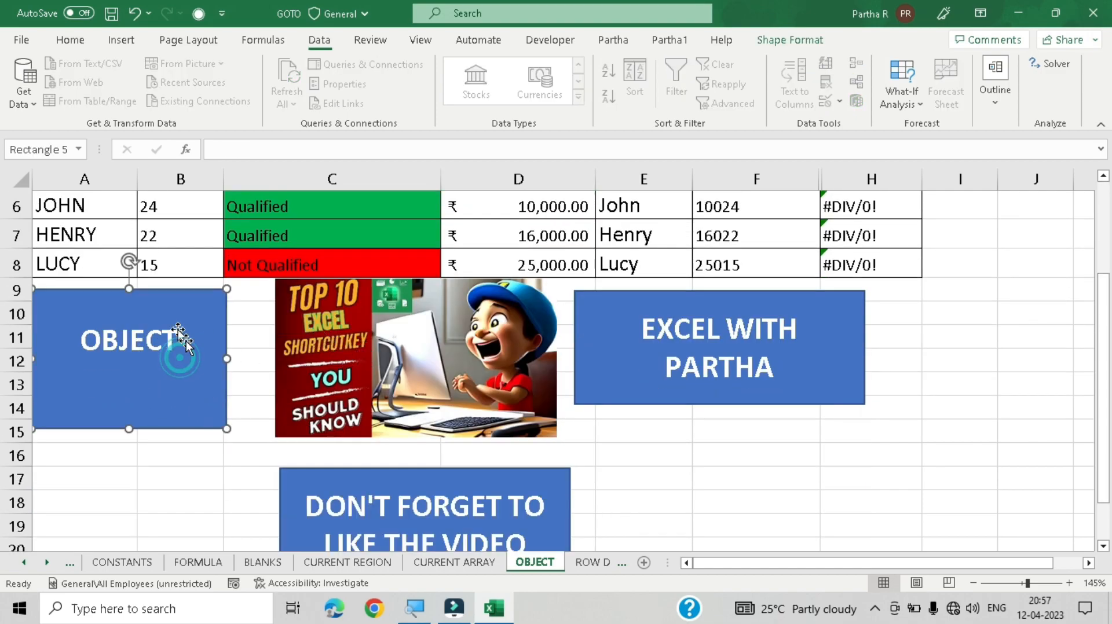
mouse_move(181, 342)
left_mouse_down()
mouse_move(199, 347)
mouse_move(206, 381)
mouse_move(191, 337)
mouse_move(182, 350)
mouse_move(202, 335)
left_mouse_up()
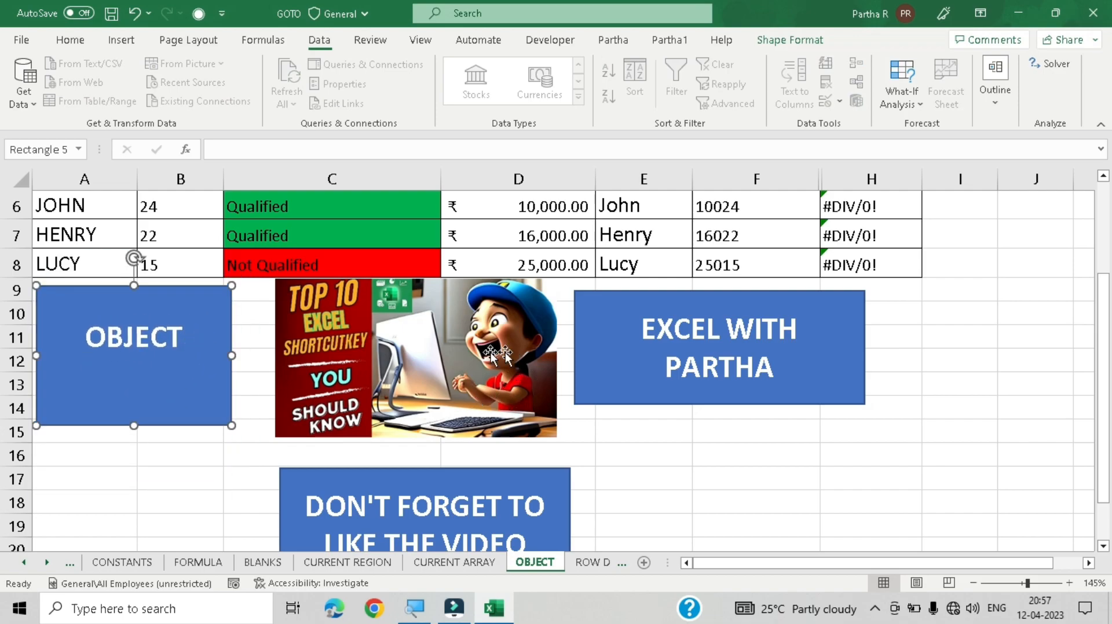
left_click(665, 399)
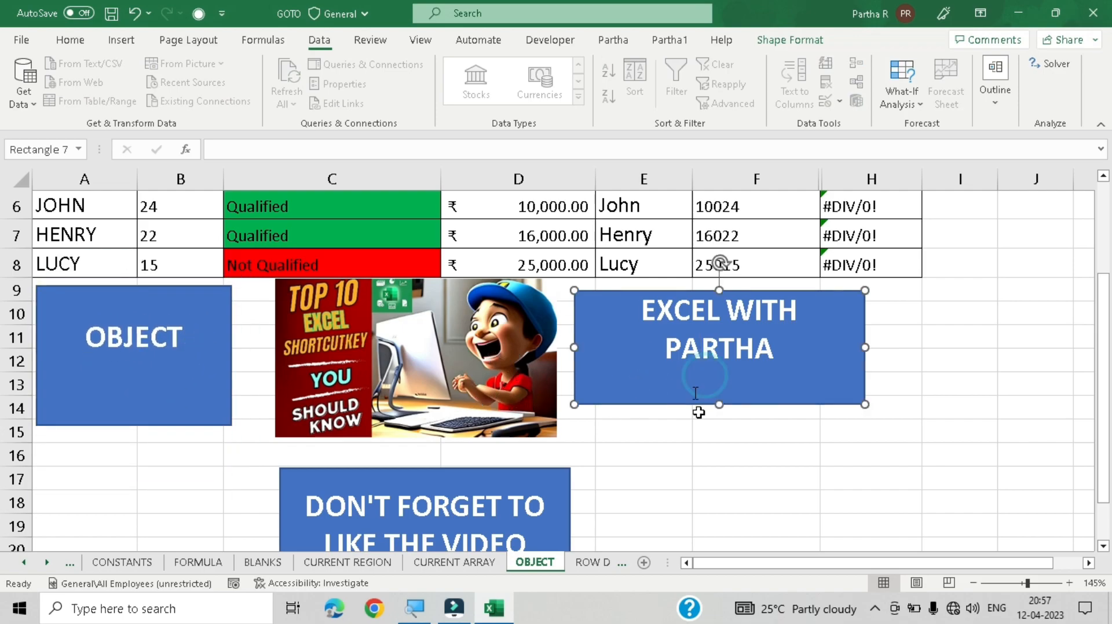
left_click(714, 479)
left_click(510, 490)
left_click(700, 485)
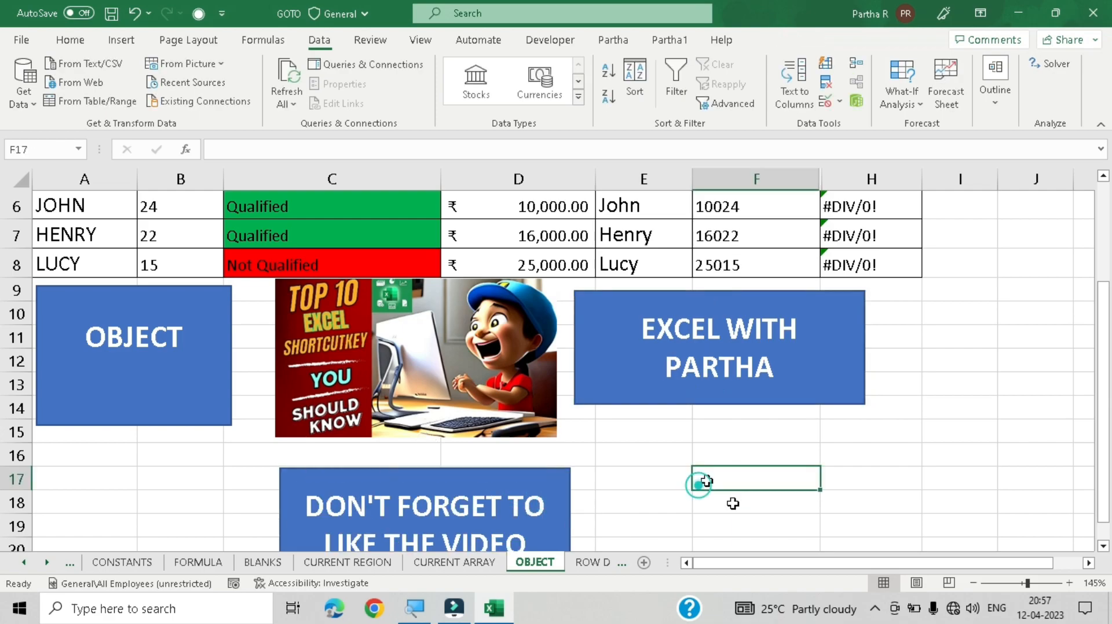
Step: Select the OBJECT shape, the picture and the other two shapes one by one, then deselect them at cell E17
left_click(193, 371)
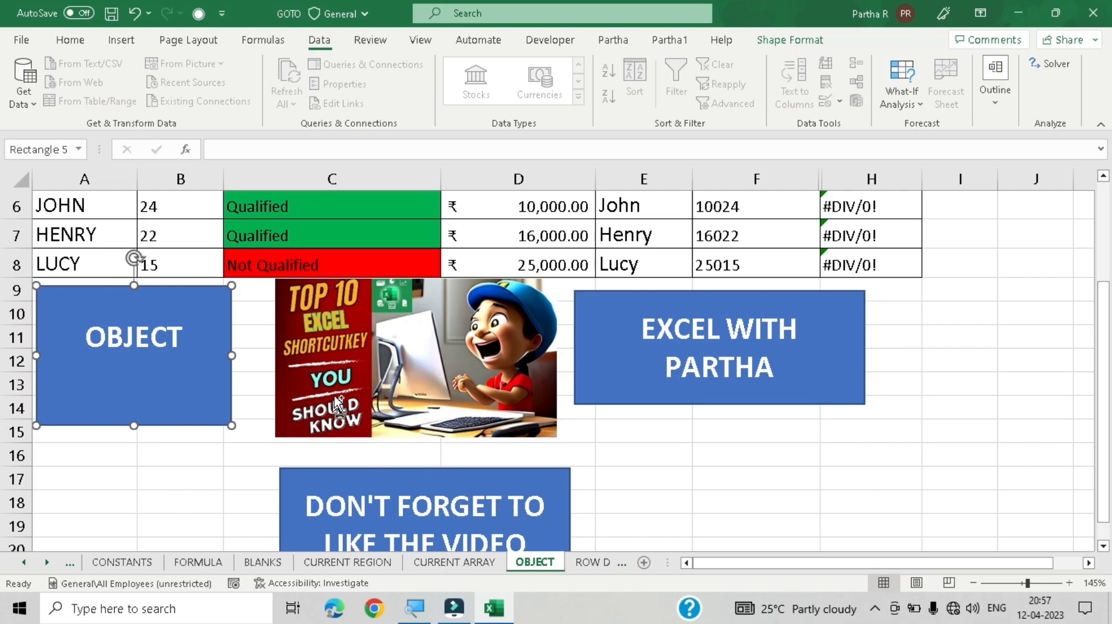
left_click(317, 397, "ctrl")
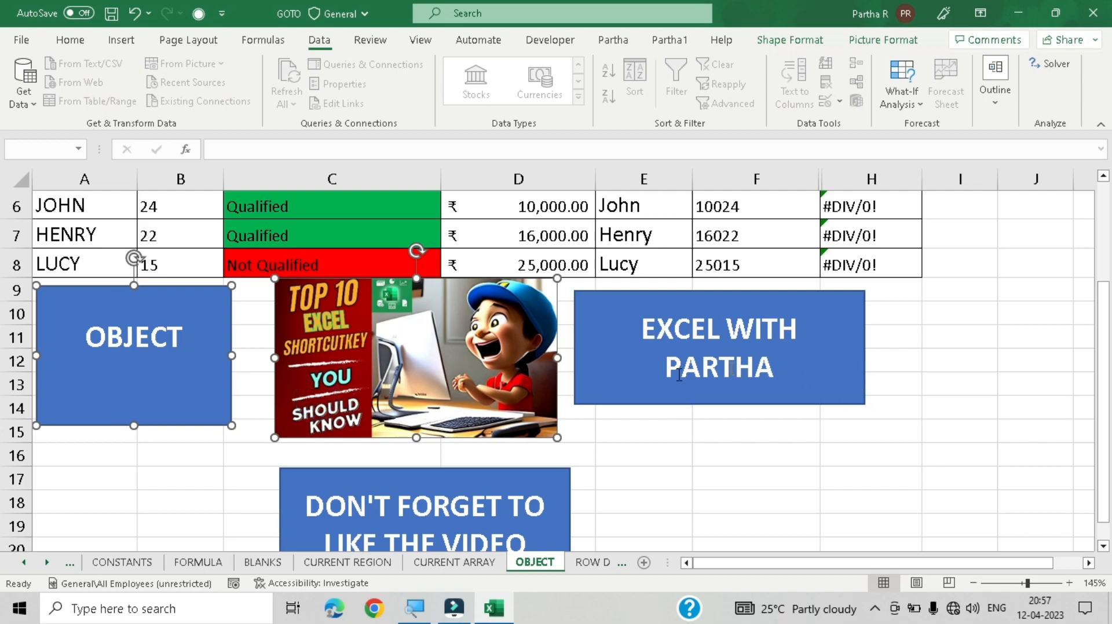
left_click(618, 387, "ctrl")
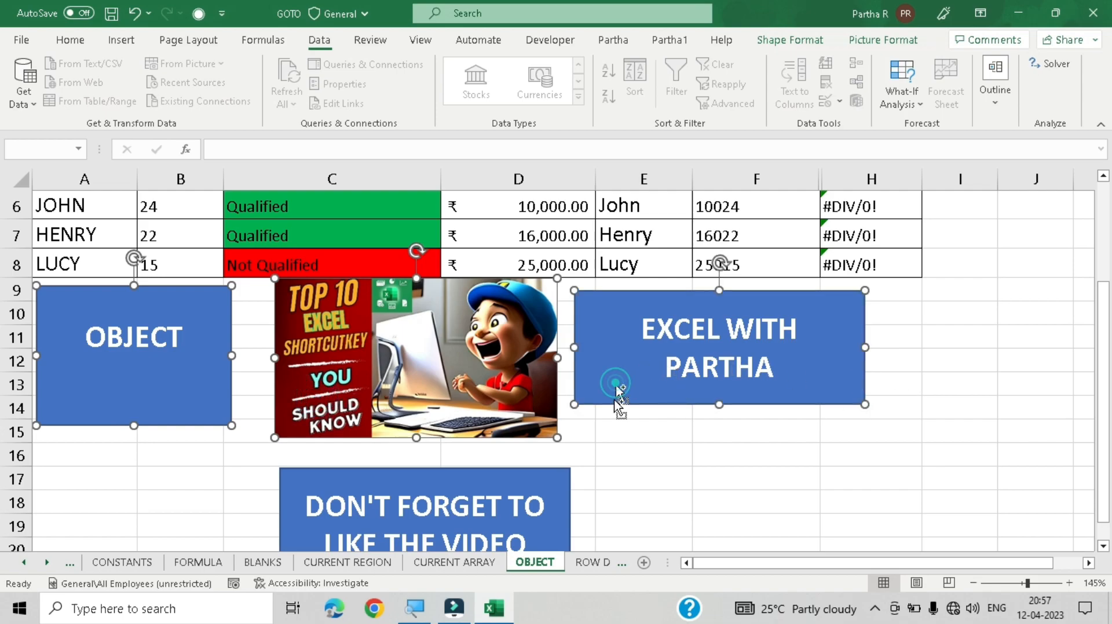
left_click(523, 474, "ctrl")
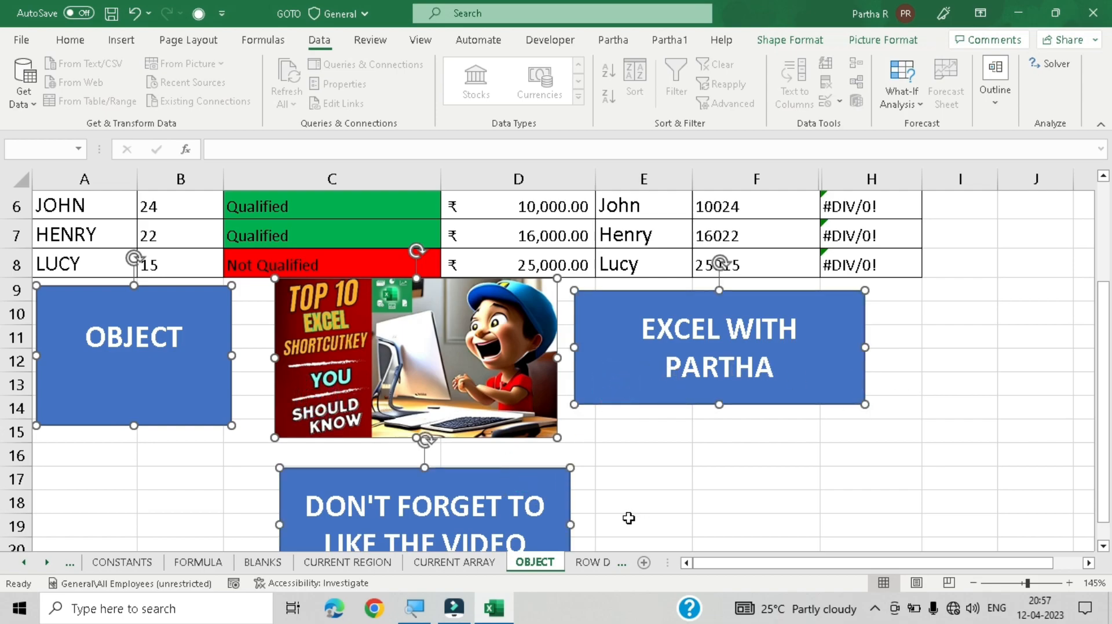
left_click(646, 486)
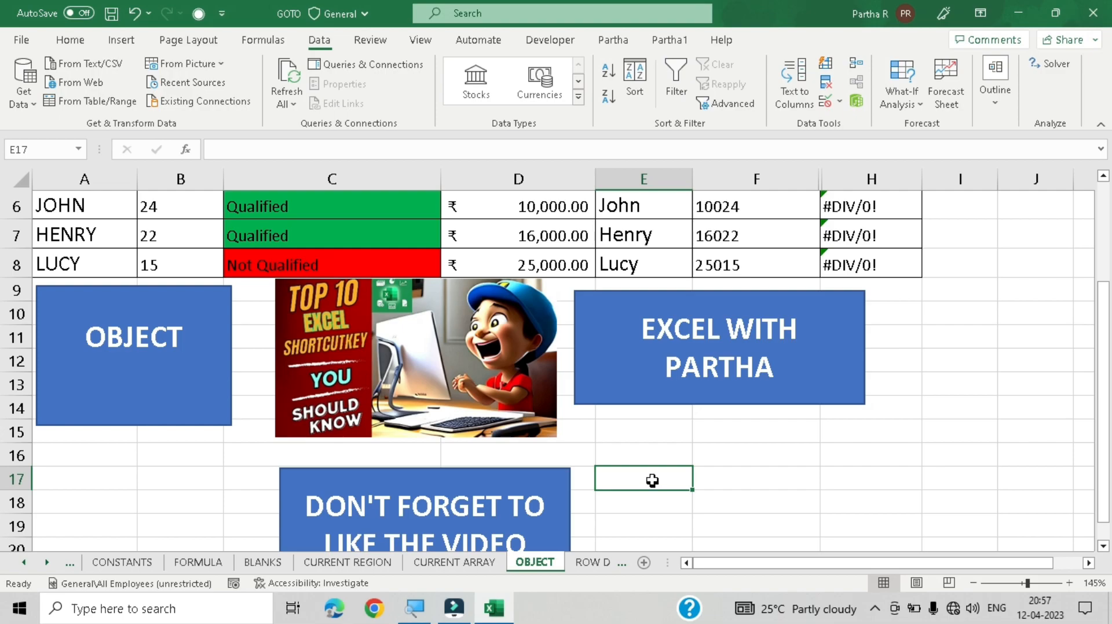
Step: Select every object on the OBJECT sheet with Go To Special's Objects option
scroll(653, 460, "up", 2)
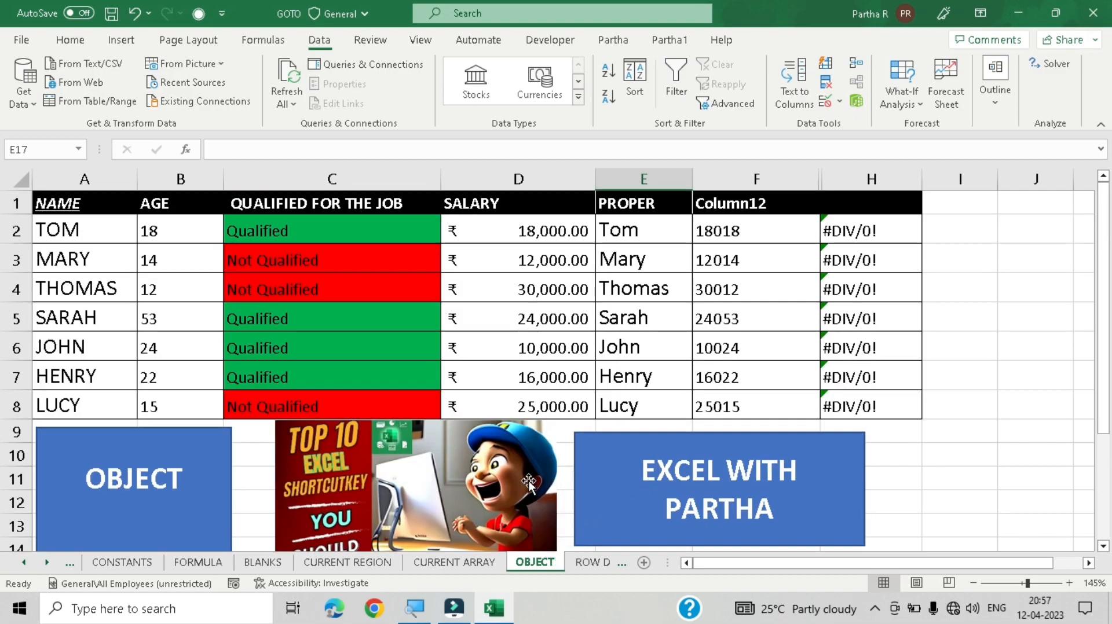
scroll(632, 405, "down", 1)
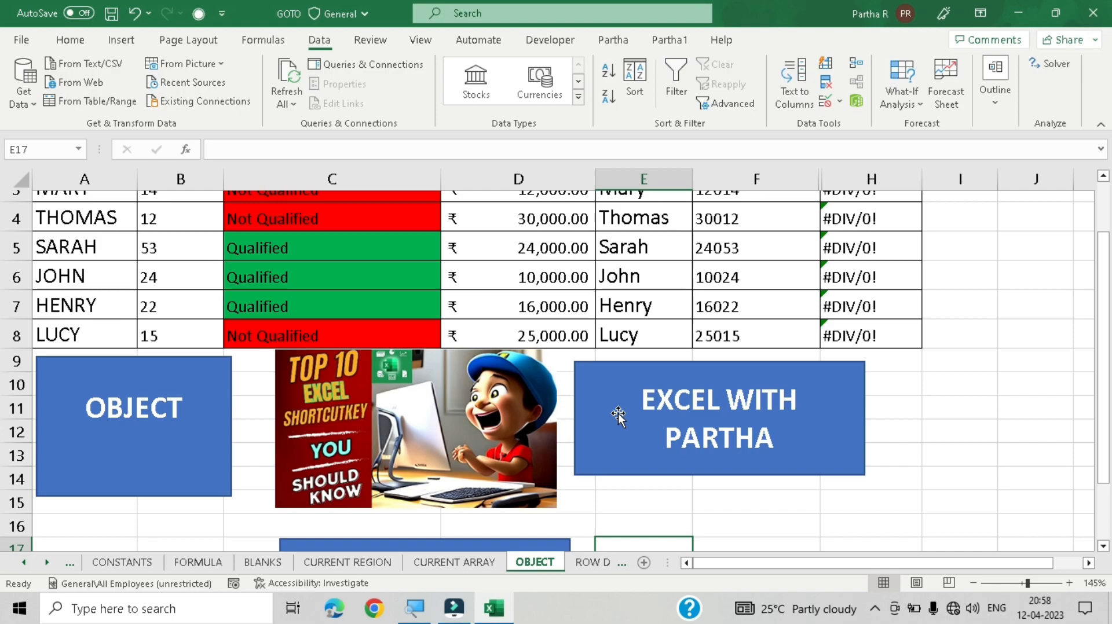
scroll(618, 414, "up", 1)
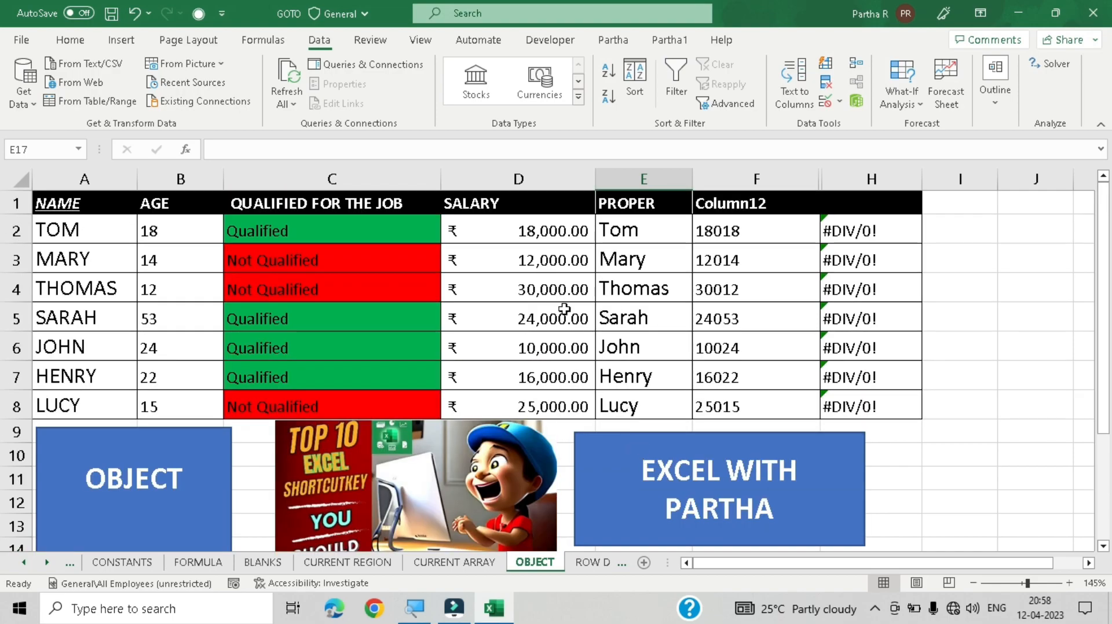
scroll(564, 309, "down", 3)
key("ctrl+g")
key("alt+s")
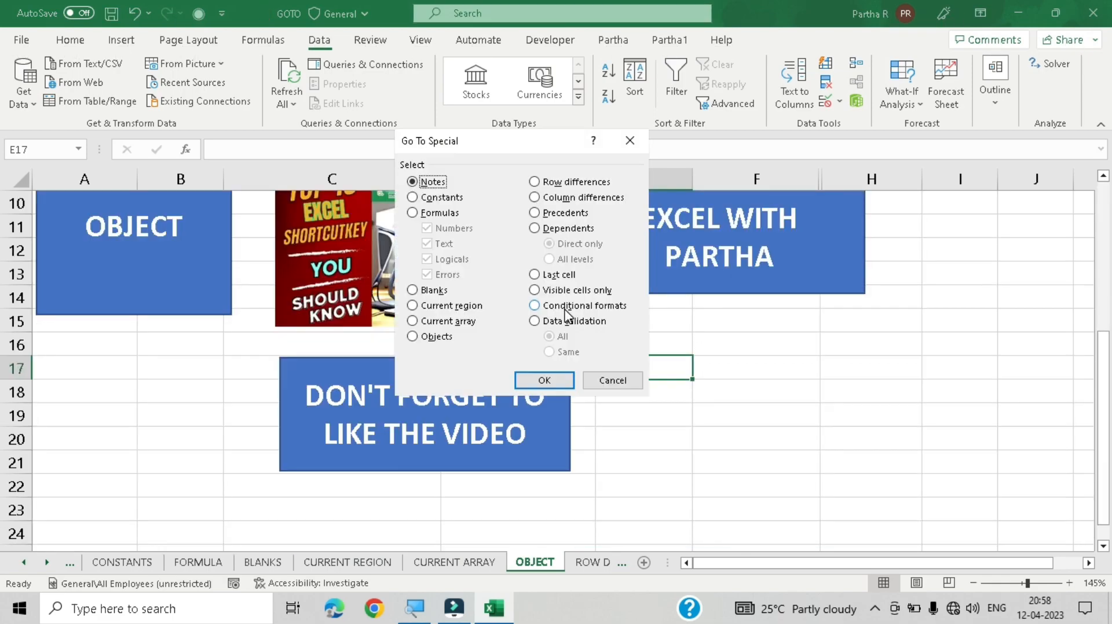
left_click(432, 338)
left_click(545, 381)
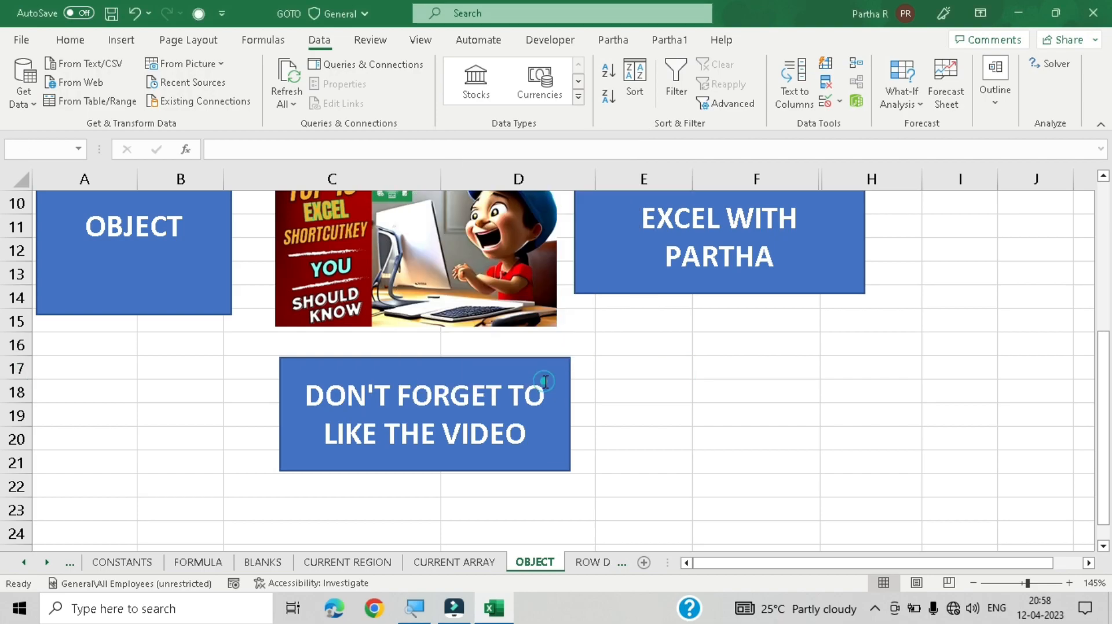
Step: Scroll through the selected objects and deselect them by selecting cell E17
scroll(828, 504, "up", 3)
scroll(810, 531, "down", 1)
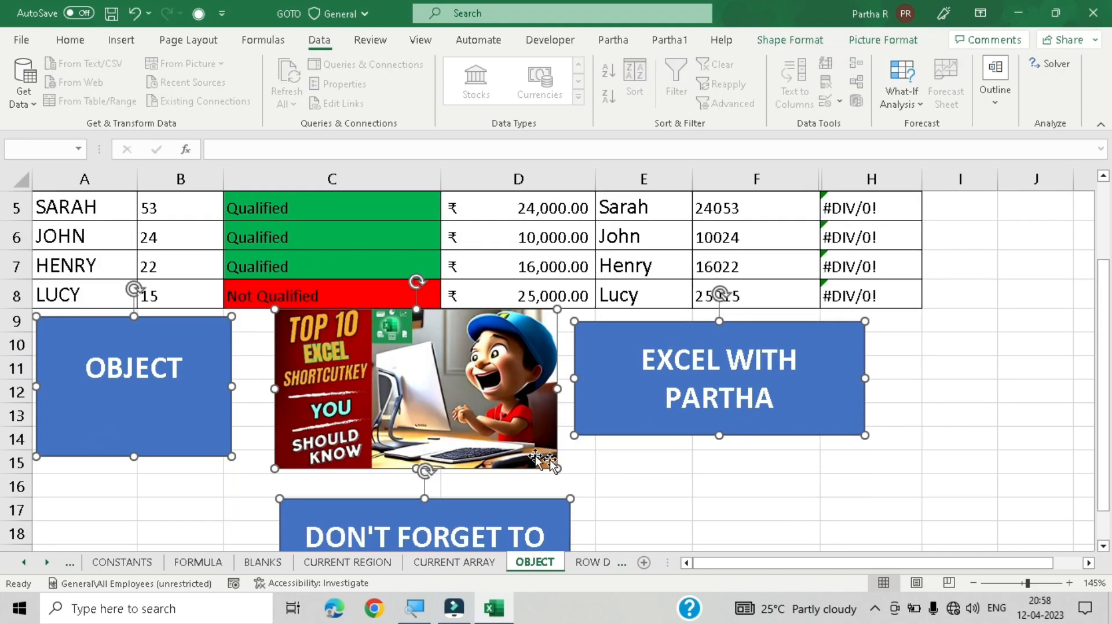
scroll(637, 401, "down", 1)
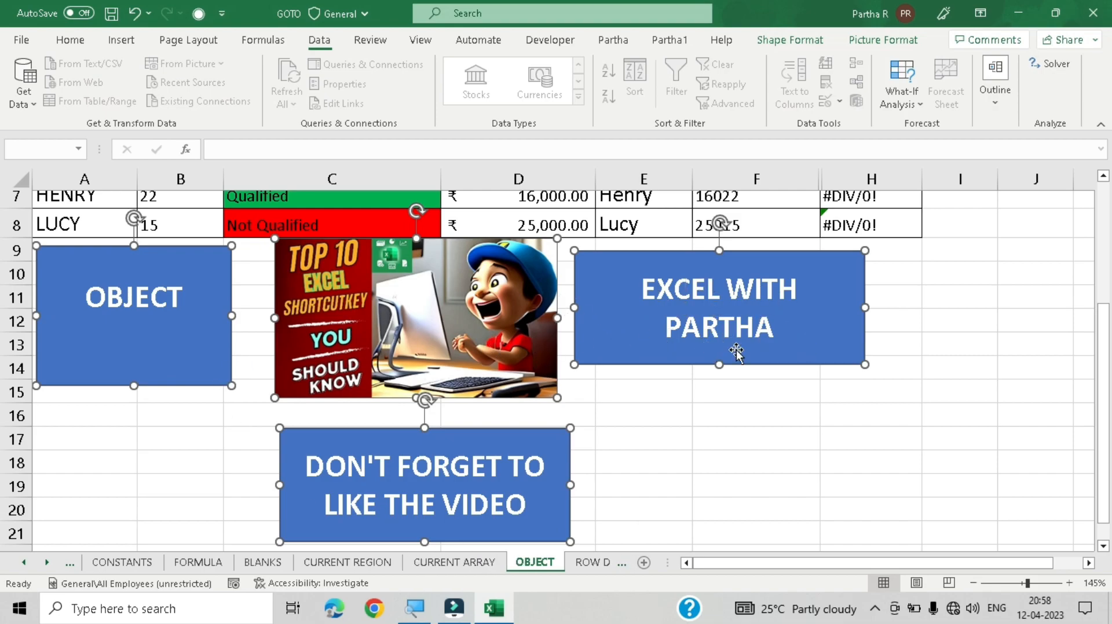
scroll(643, 411, "down", 1)
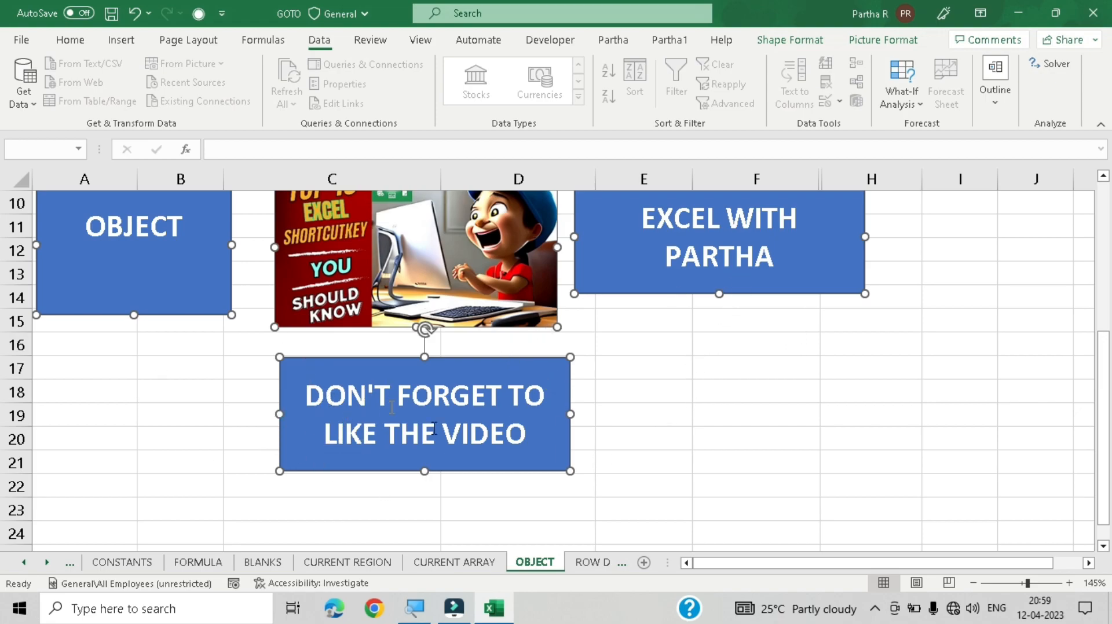
left_click(649, 378)
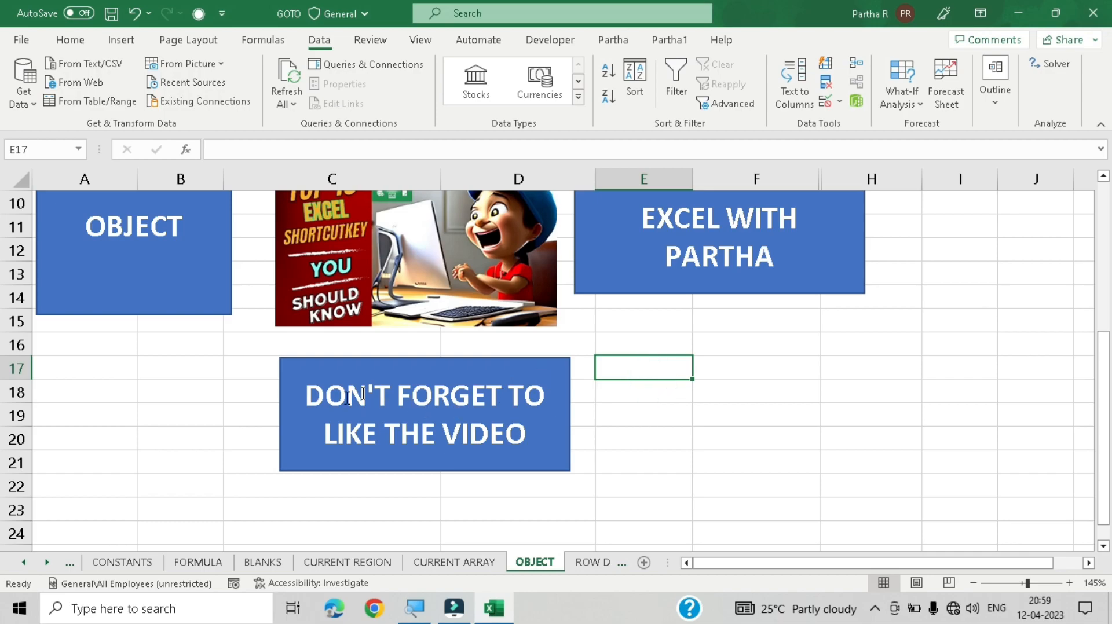
Step: Select all the objects again with Go To Special's Objects option
scroll(429, 348, "up", 3)
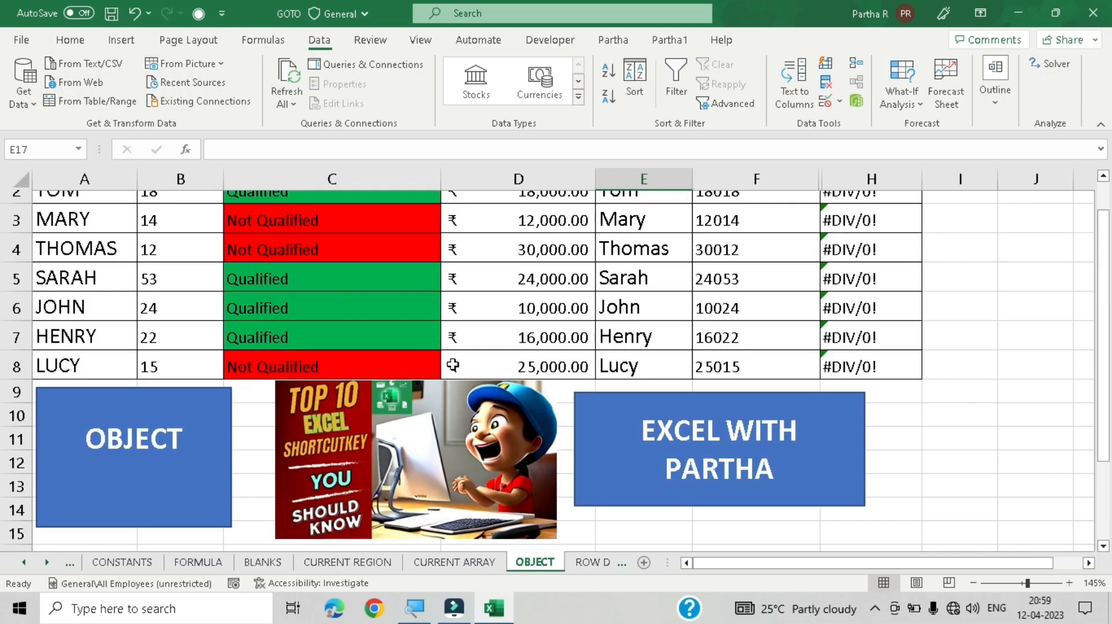
scroll(458, 362, "down", 1)
scroll(469, 365, "down", 1)
scroll(486, 359, "up", 2)
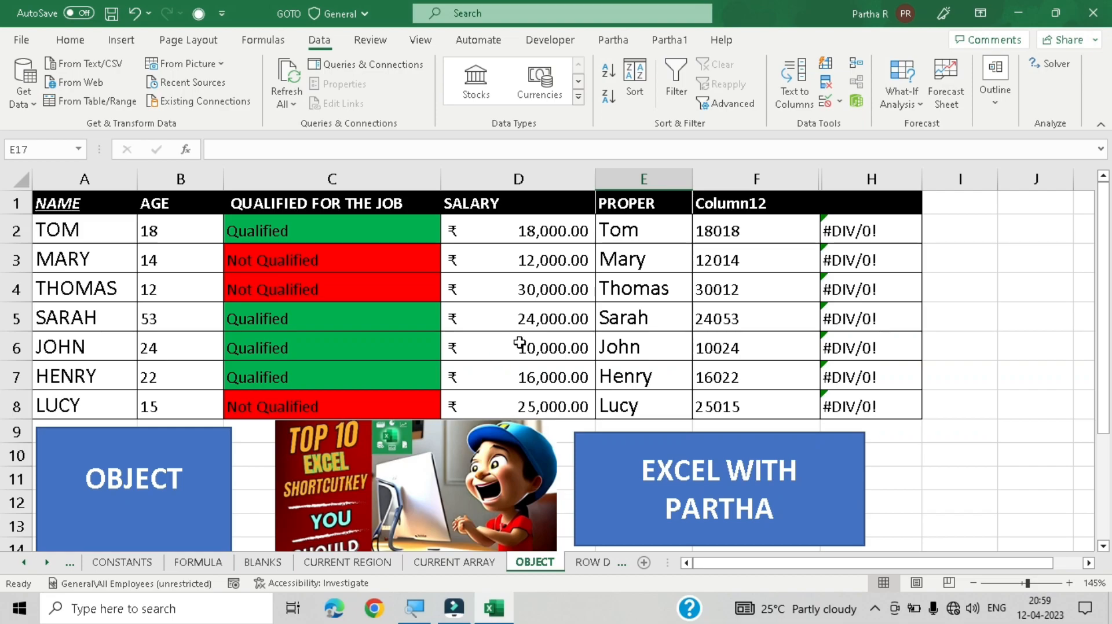
scroll(602, 371, "down", 2)
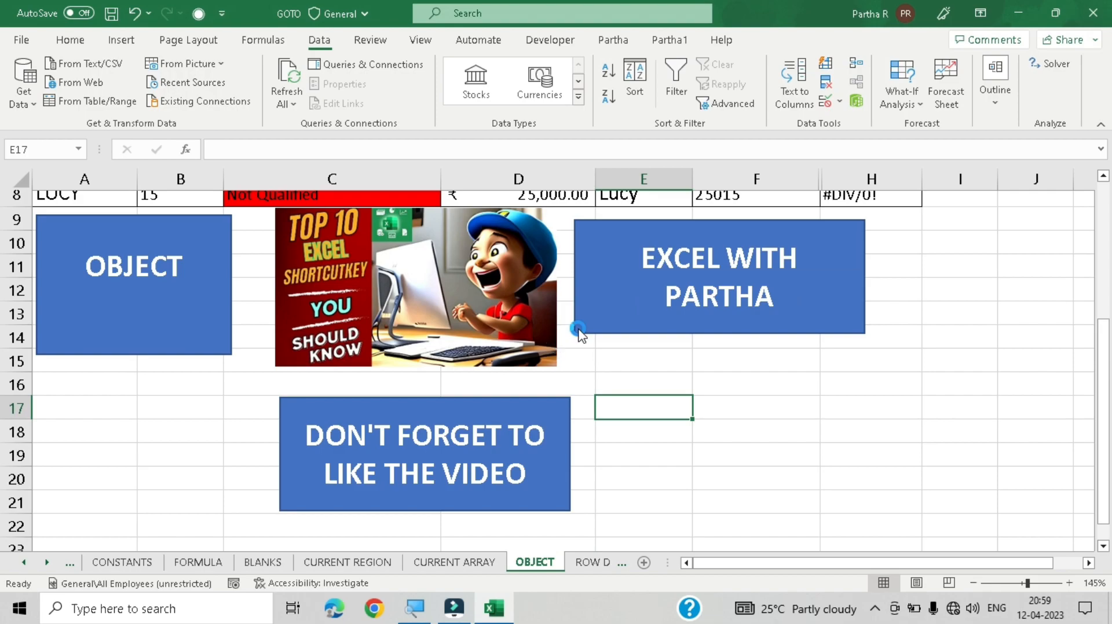
key("ctrl+g")
key("alt+s")
left_click(437, 337)
left_click(544, 379)
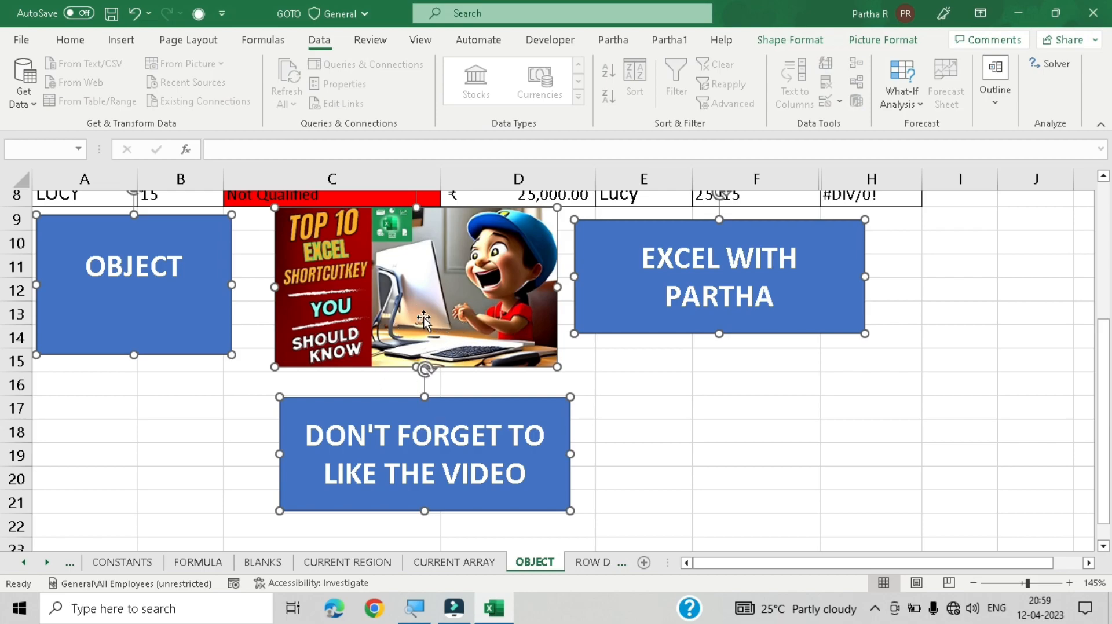
Step: Move all the selected objects together slightly down and left, then switch to the ROW DIF sheet
left_click_drag(424, 326, 404, 354)
left_click(773, 455)
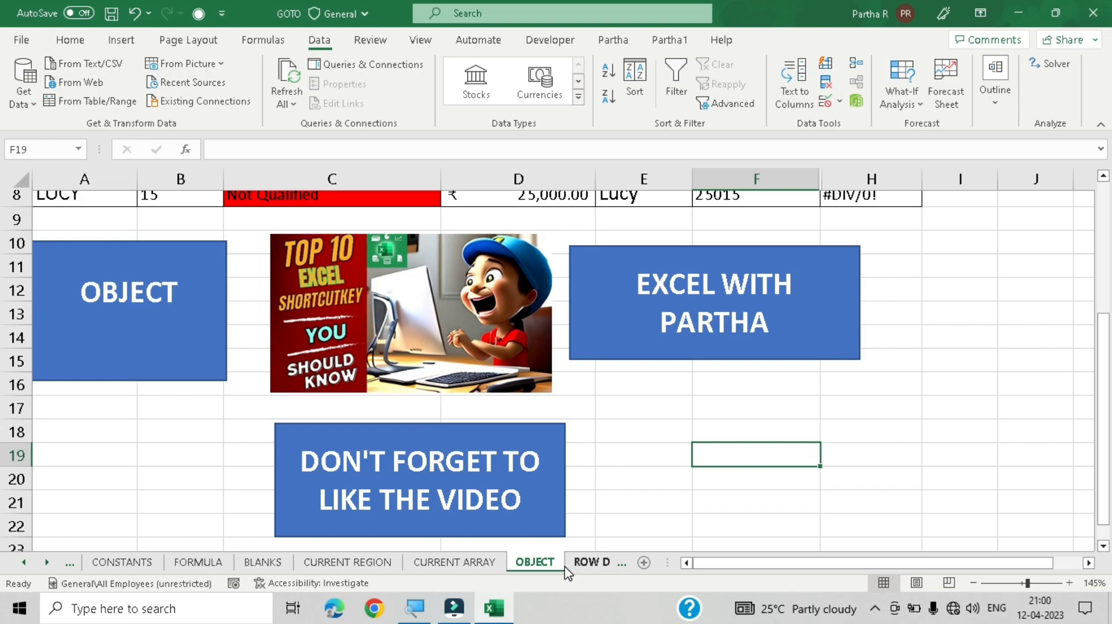
left_click(594, 563)
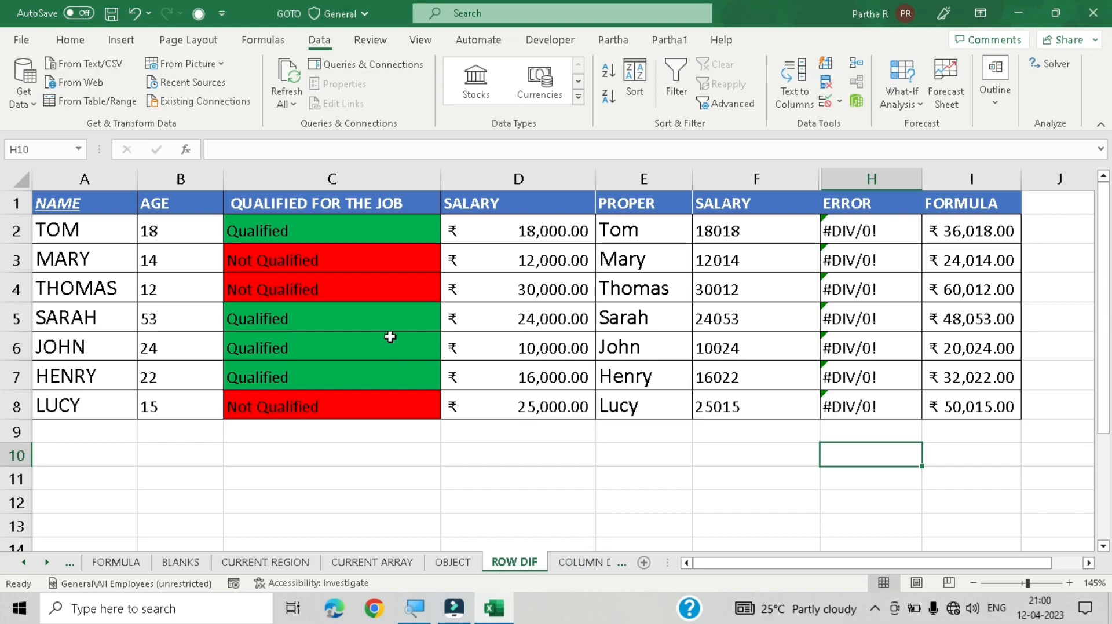
key("alt+5")
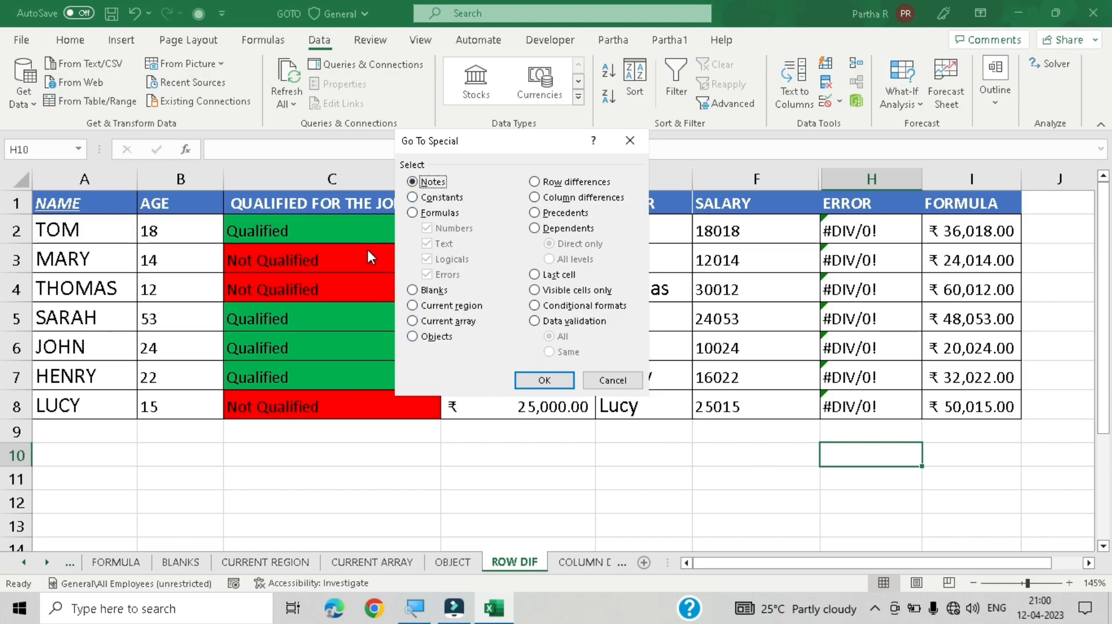
left_click(574, 183)
left_click(628, 387)
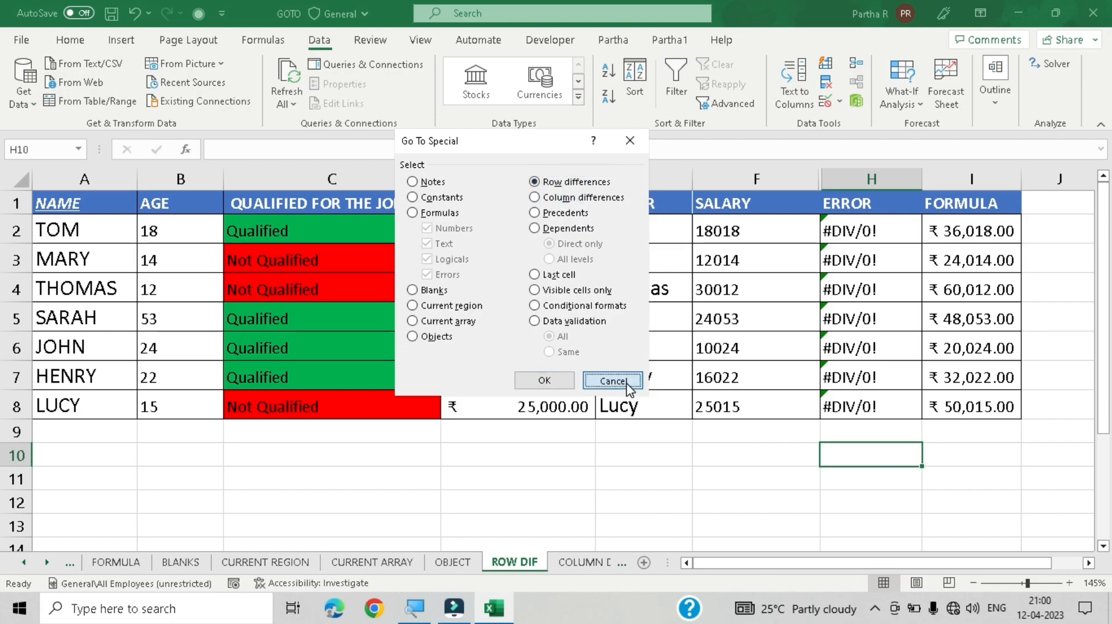
Step: Select the range A2:I8 from cell A2 and apply Go To Special's Row differences option, then deselect
left_click(586, 267)
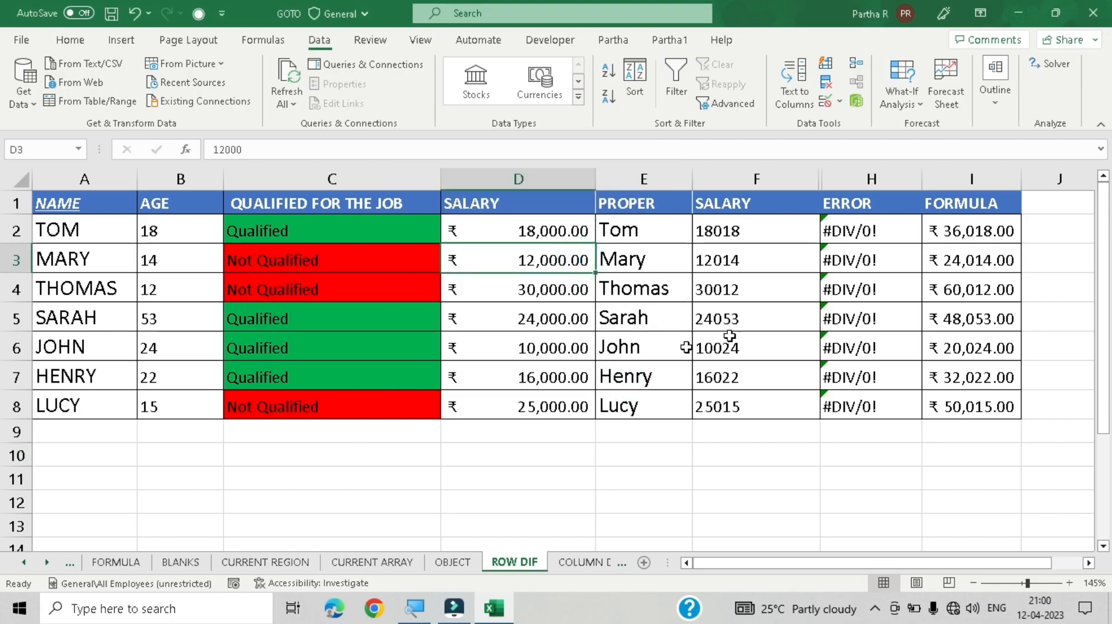
left_click(79, 230)
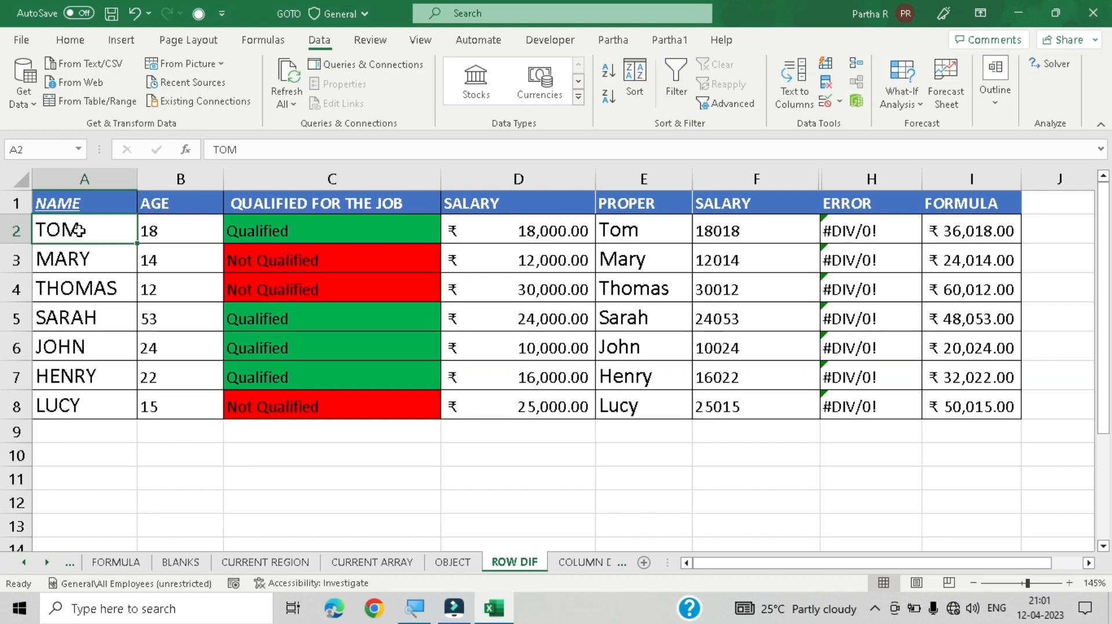
key("ctrl+shift+Right")
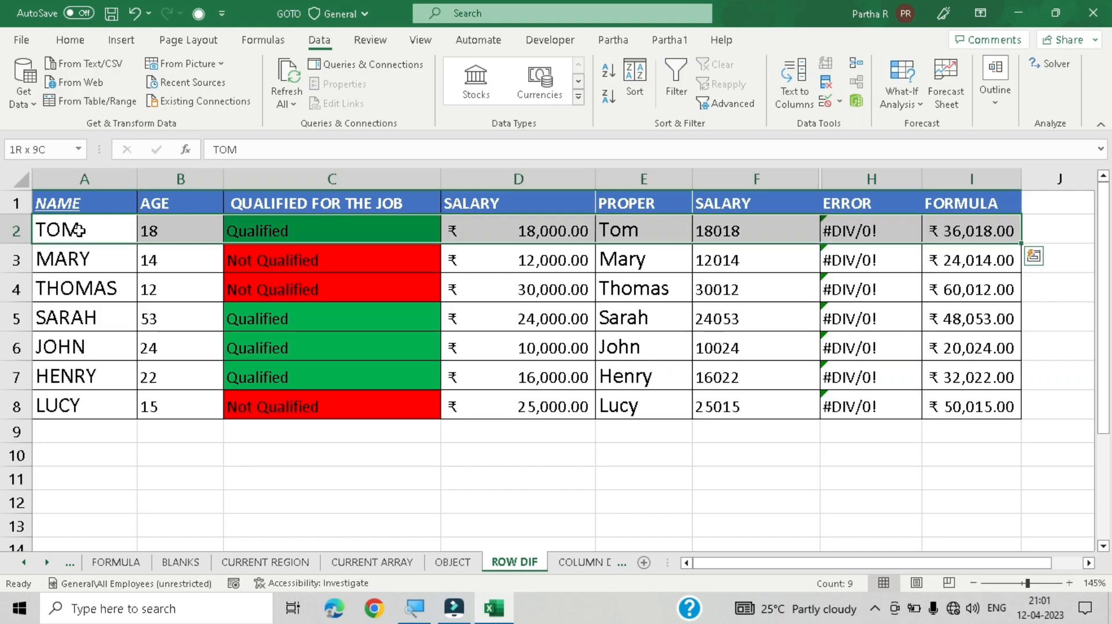
key("ctrl+shift+Down")
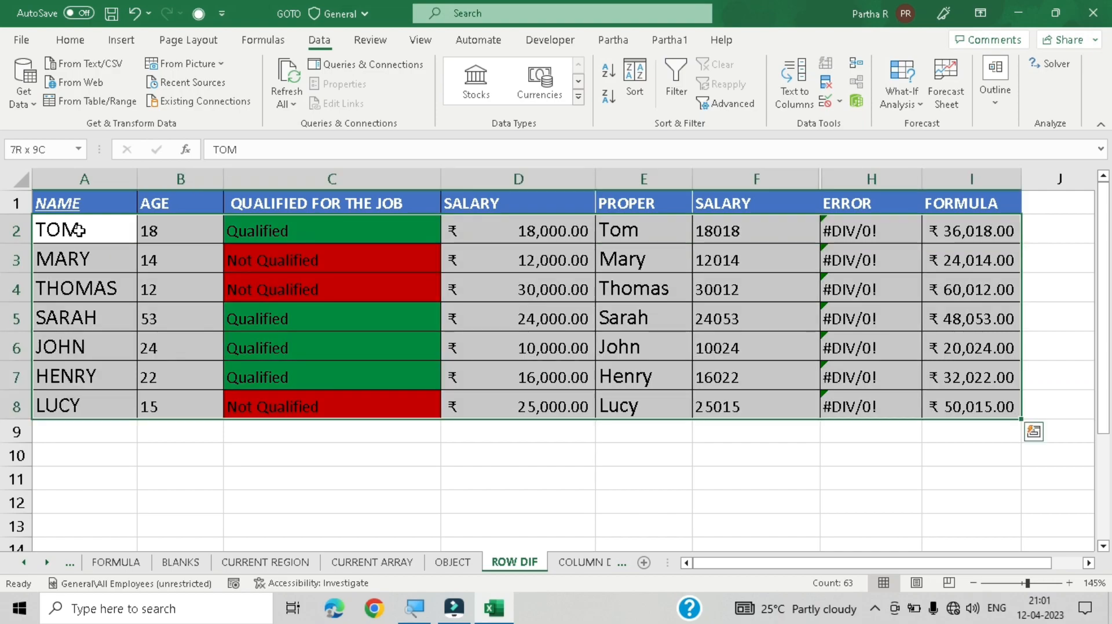
key("ctrl+g")
key("alt+s")
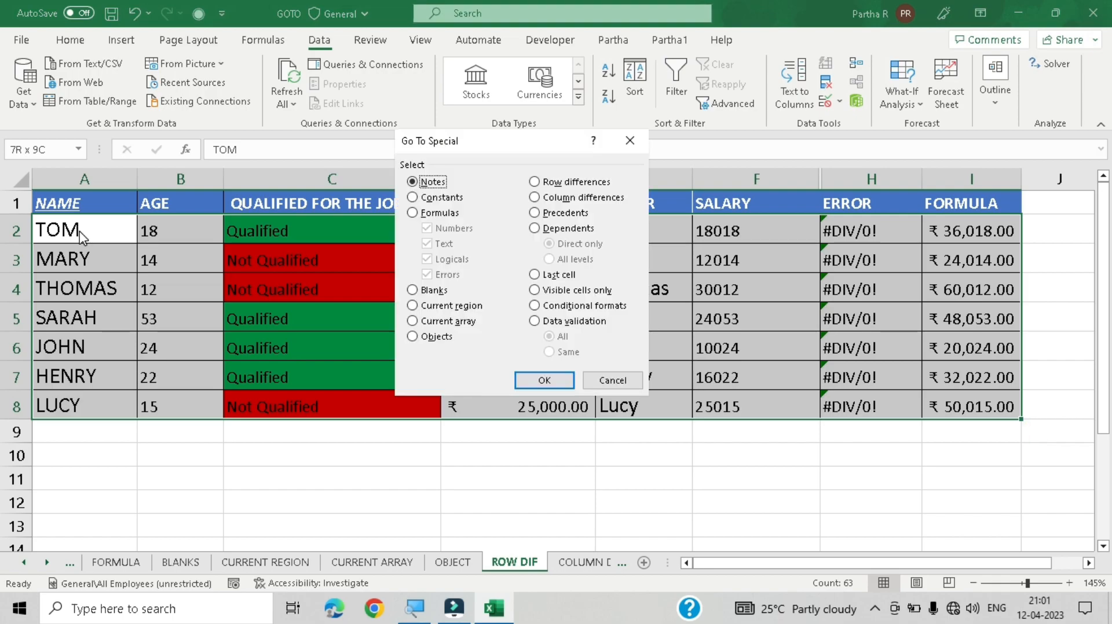
left_click(589, 182)
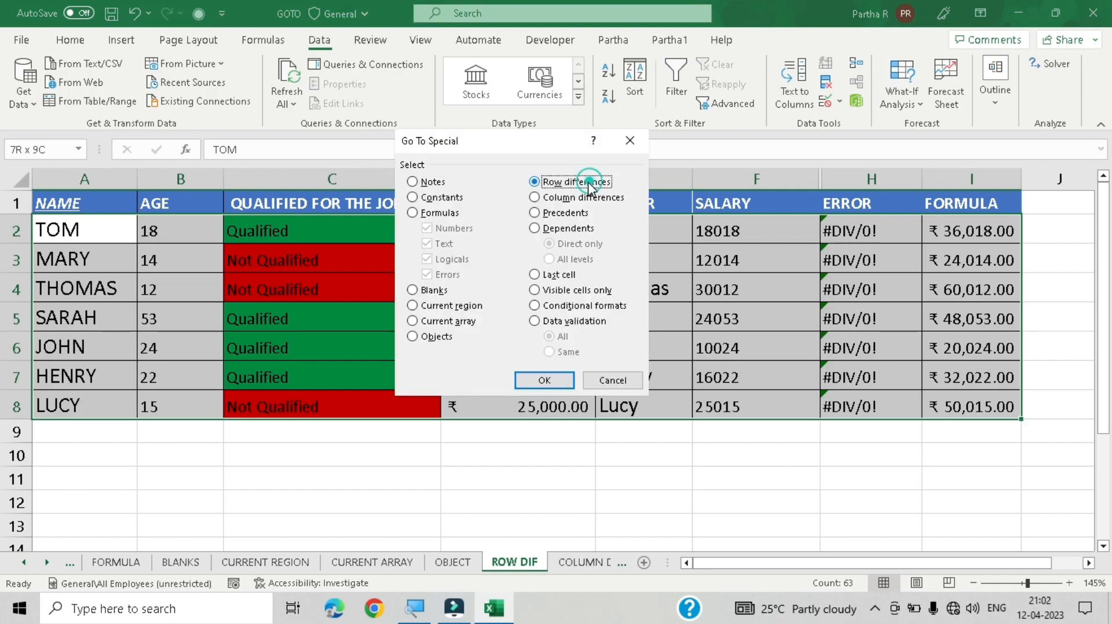
left_click(548, 384)
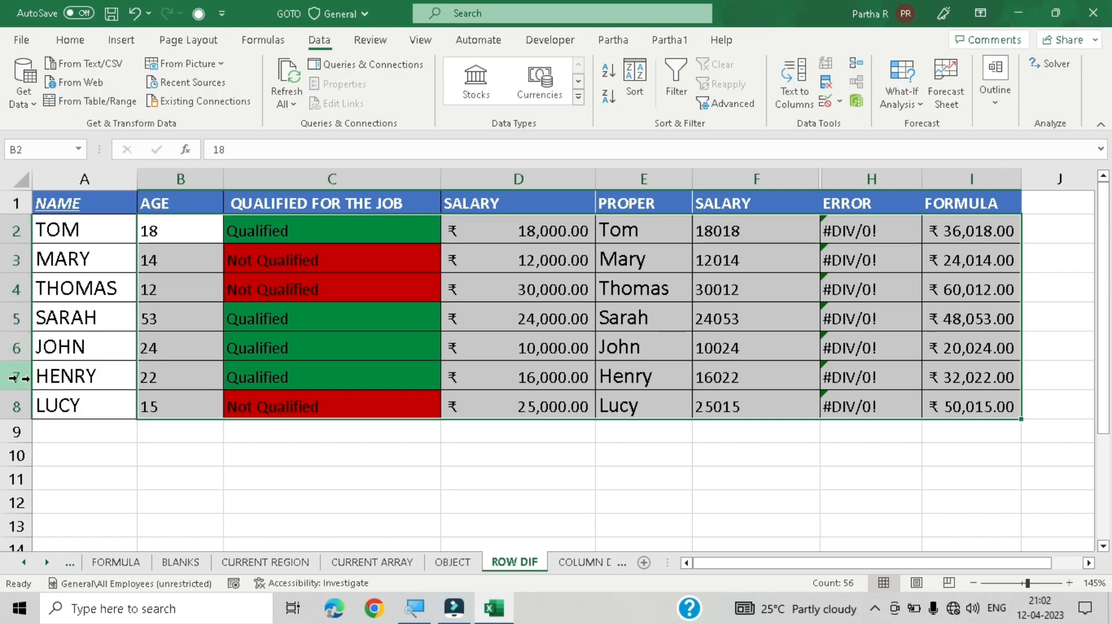
left_click(85, 234)
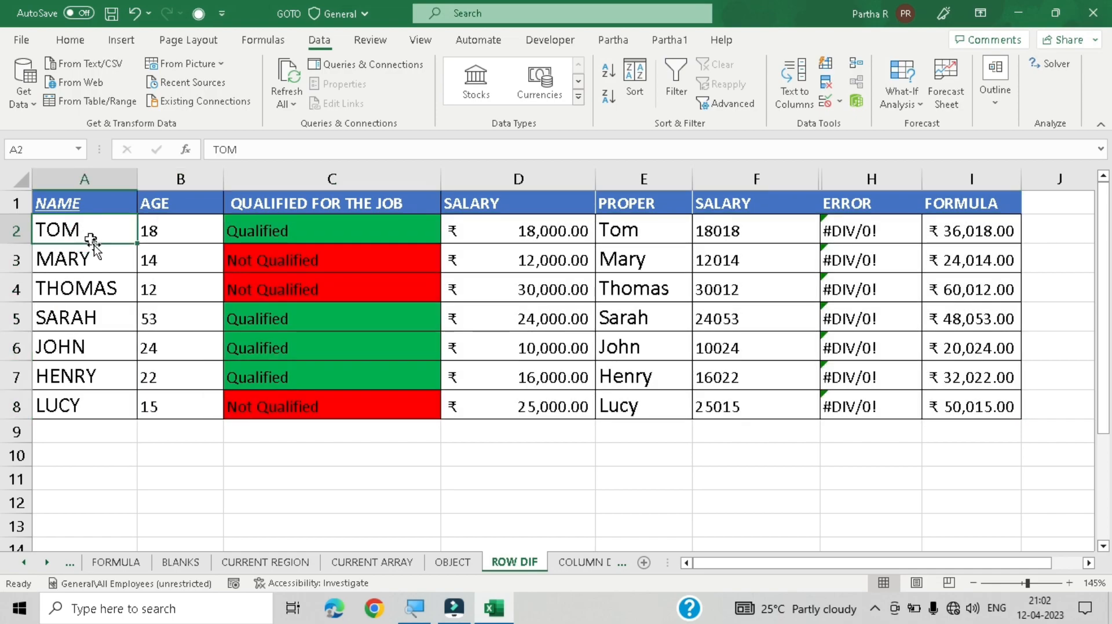
left_click(92, 261)
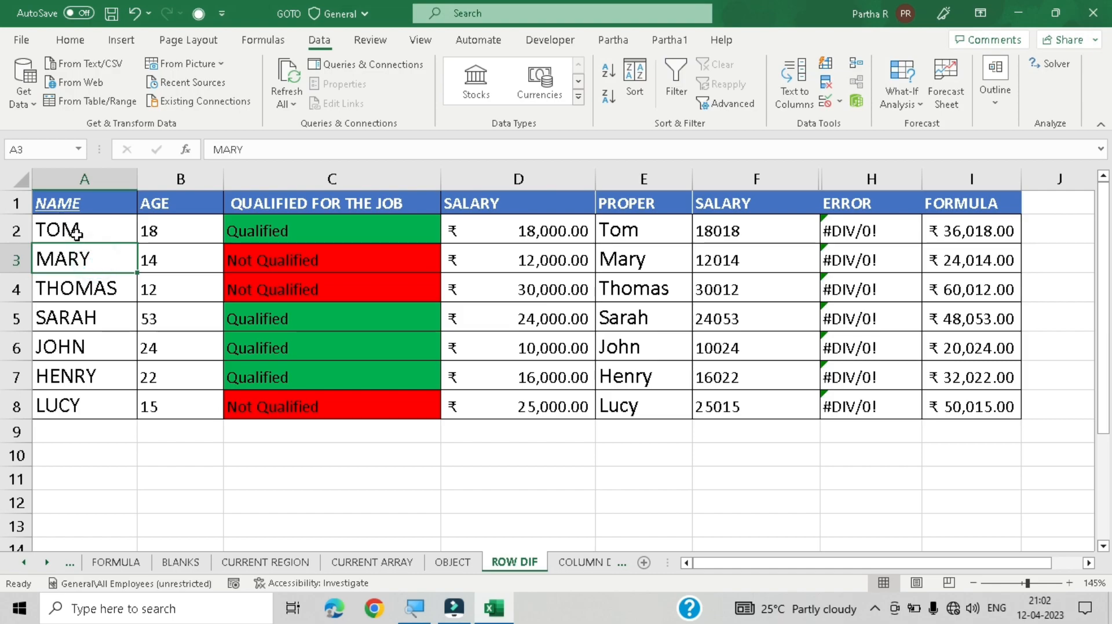
left_click(90, 236)
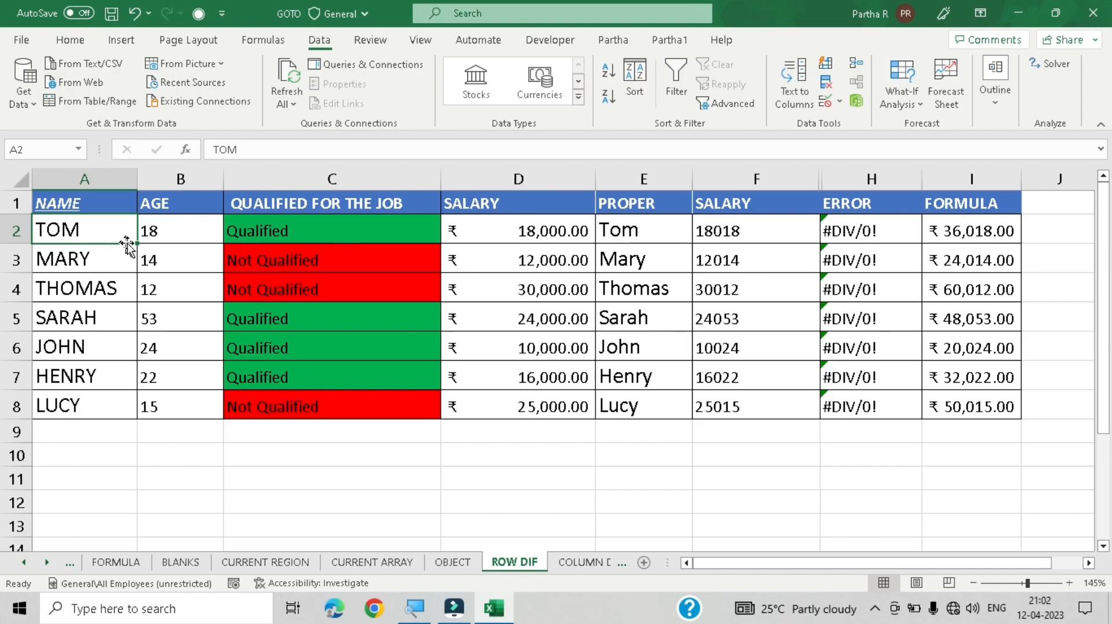
left_click(85, 233)
left_click_drag(186, 231, 978, 230)
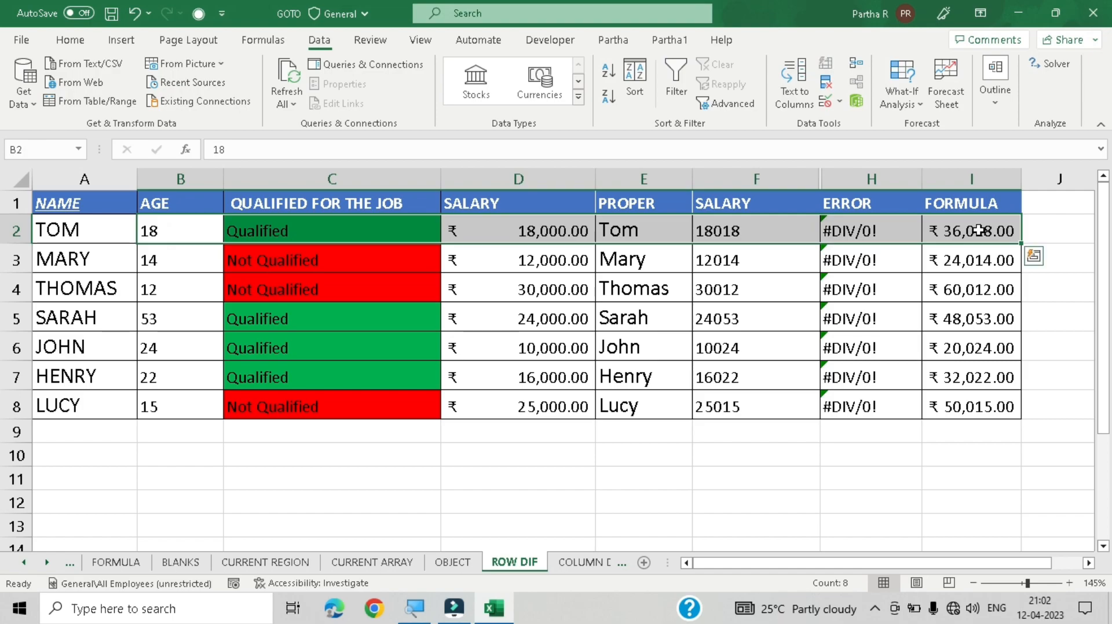
left_click_drag(164, 231, 827, 374)
left_click_drag(884, 409, 963, 407)
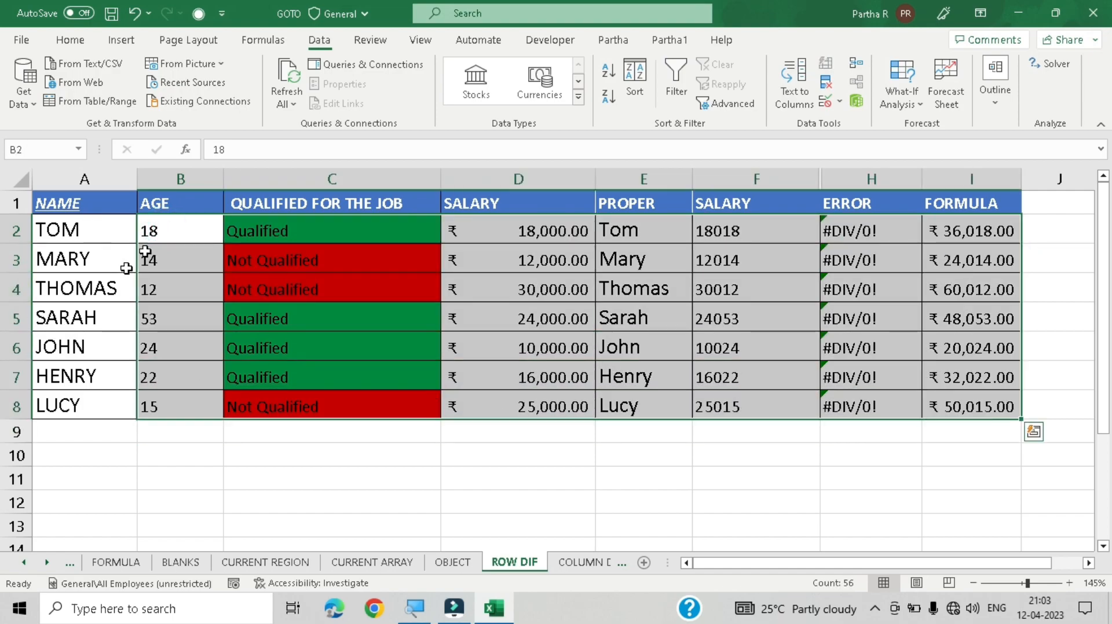
left_click(145, 250)
left_click(171, 228)
Step: Copy the names in A2:A8 and paste them over the ages starting at cell B2
left_click_drag(65, 229, 78, 404)
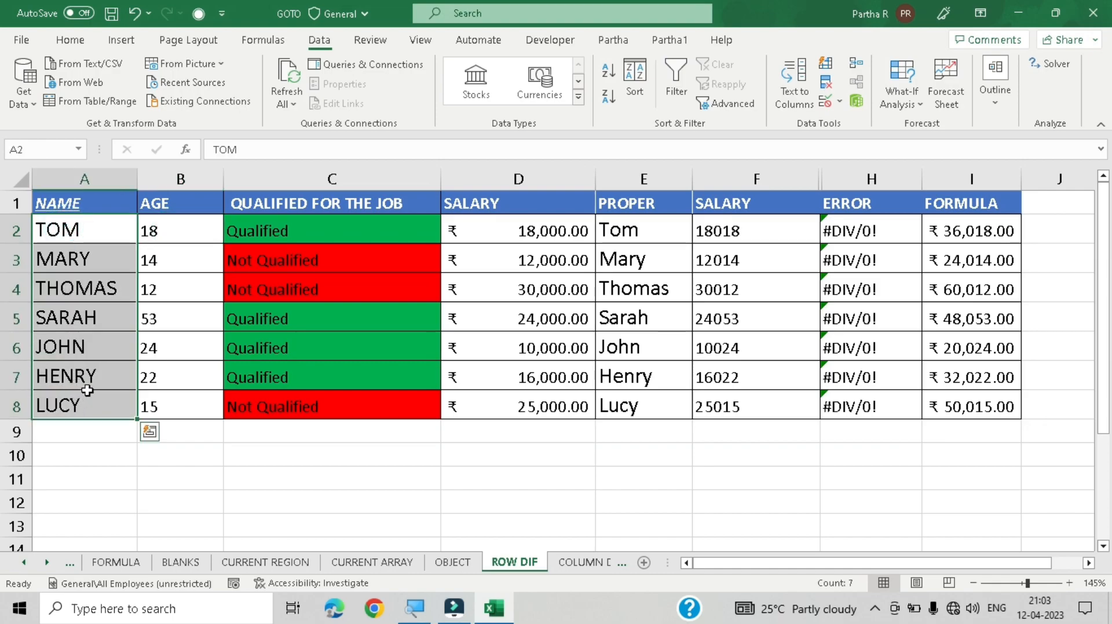
key("ctrl+c")
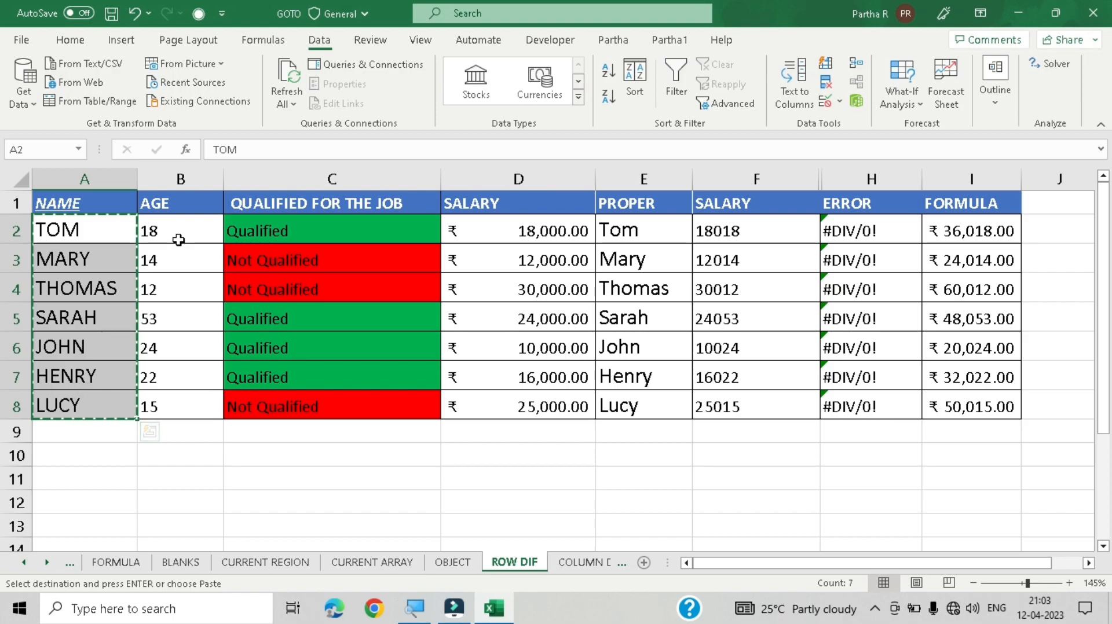
left_click(178, 239)
key("ctrl+v")
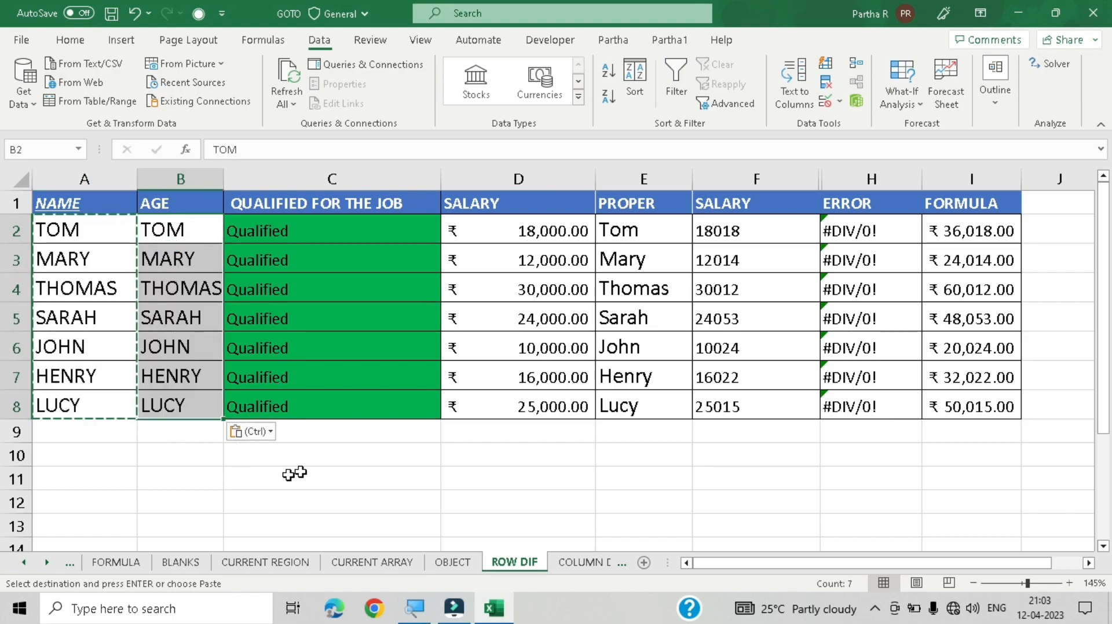
Step: Inspect the IF formulas in the QUALIFIED FOR THE JOB column, cell by cell
left_click(343, 472)
left_click(307, 282)
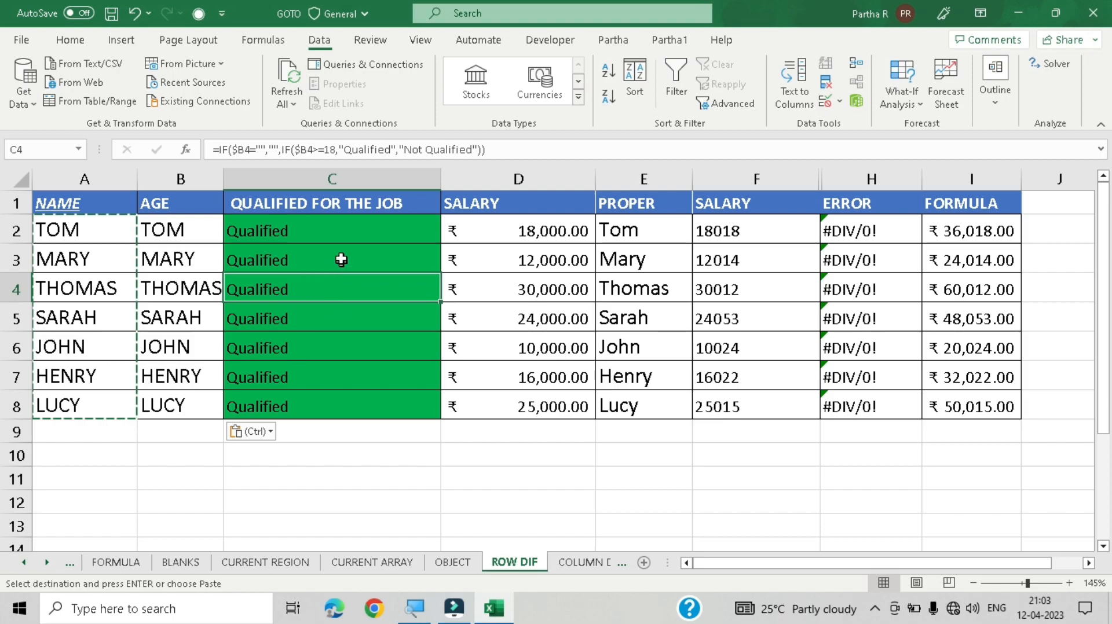
left_click(353, 229)
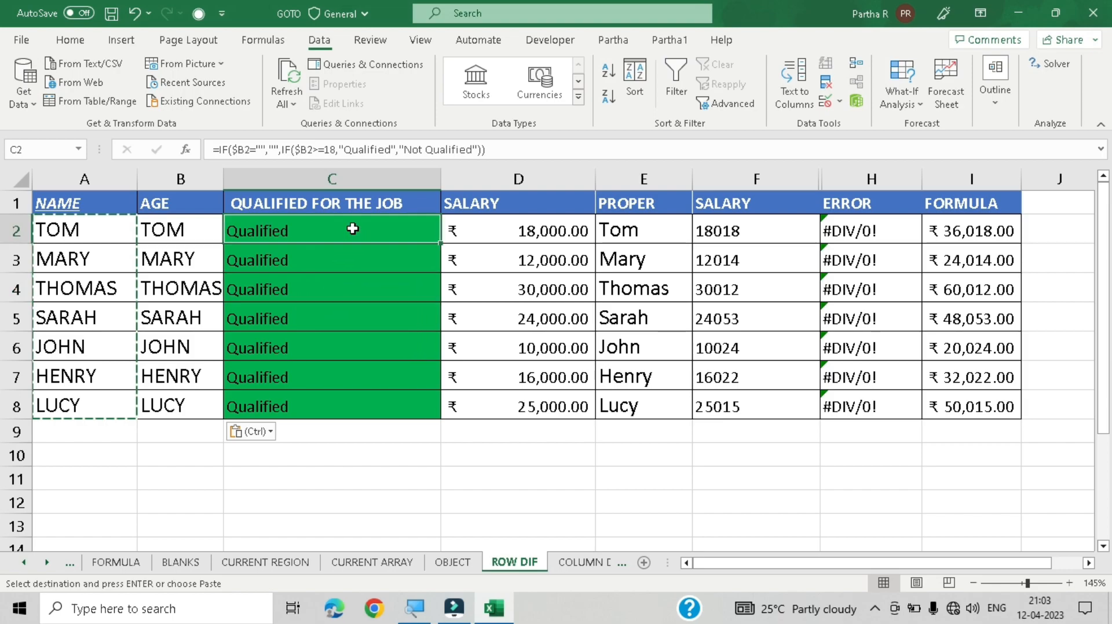
left_click(168, 230)
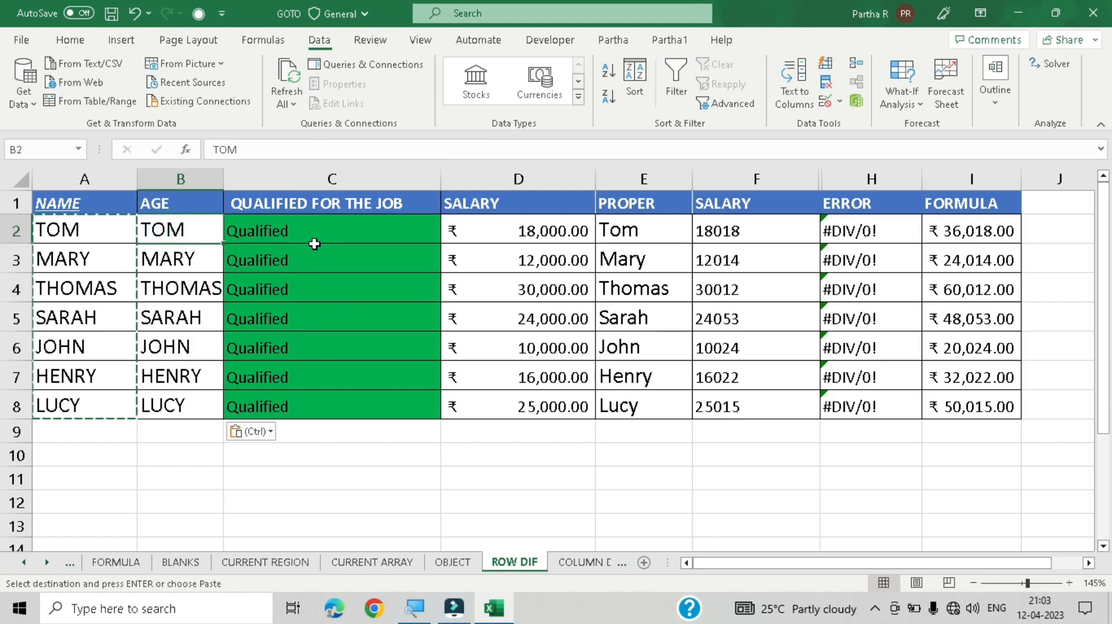
left_click(346, 270)
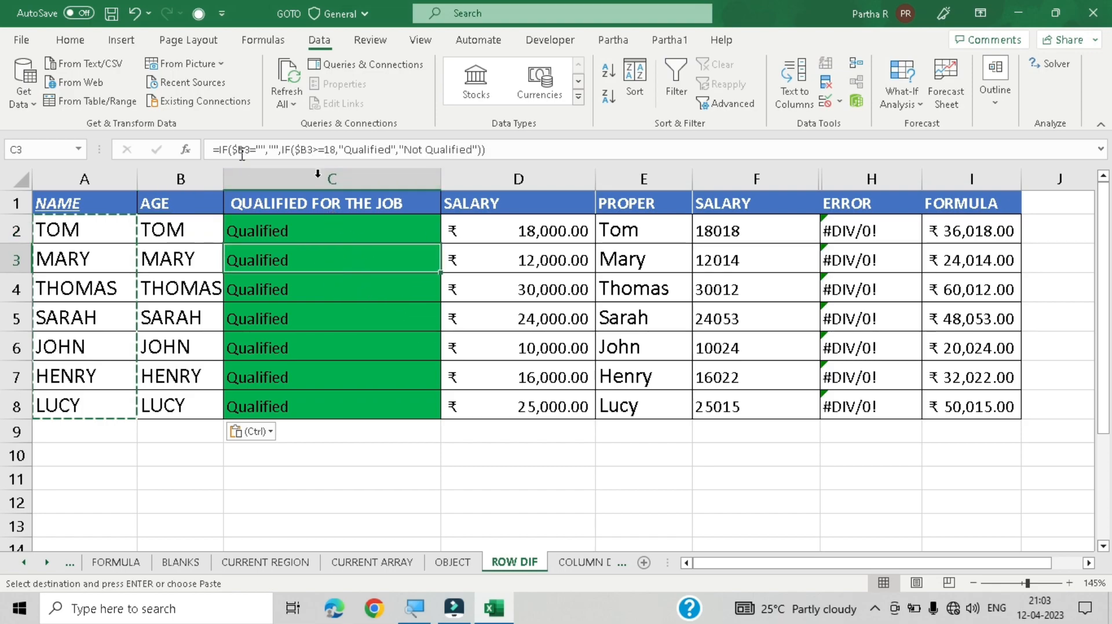
left_click(356, 229)
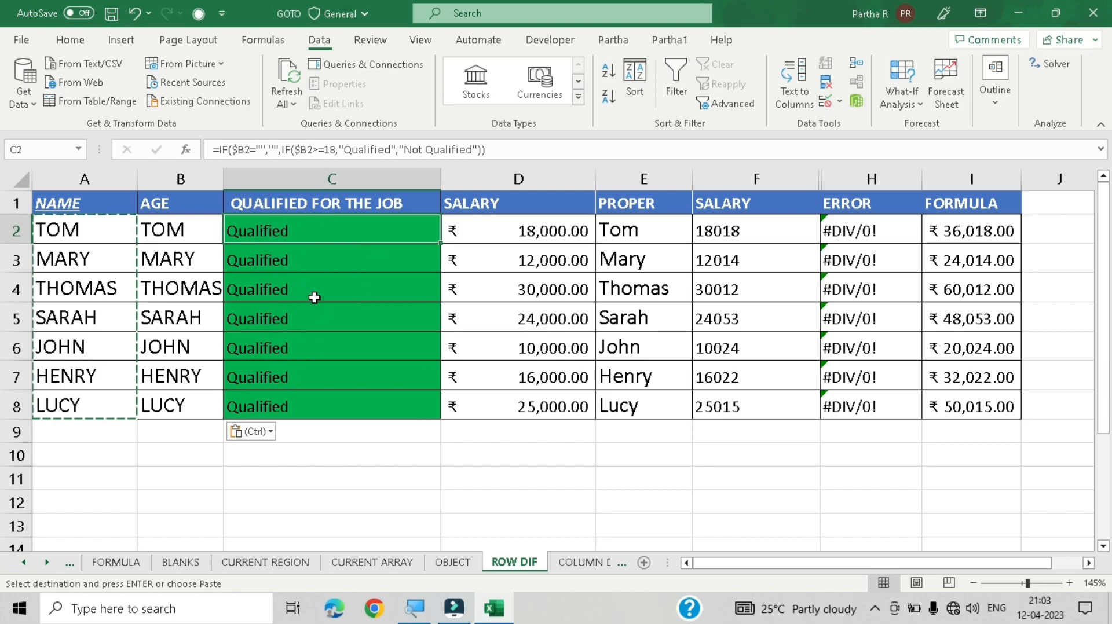
left_click(341, 258)
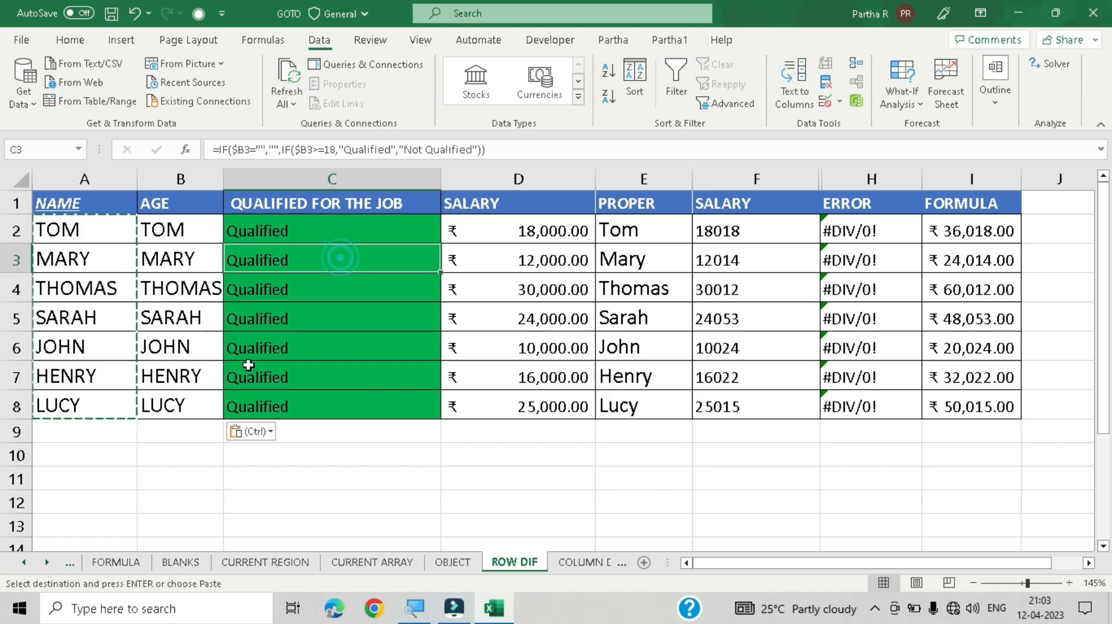
key("ctrl+g")
key("alt+s")
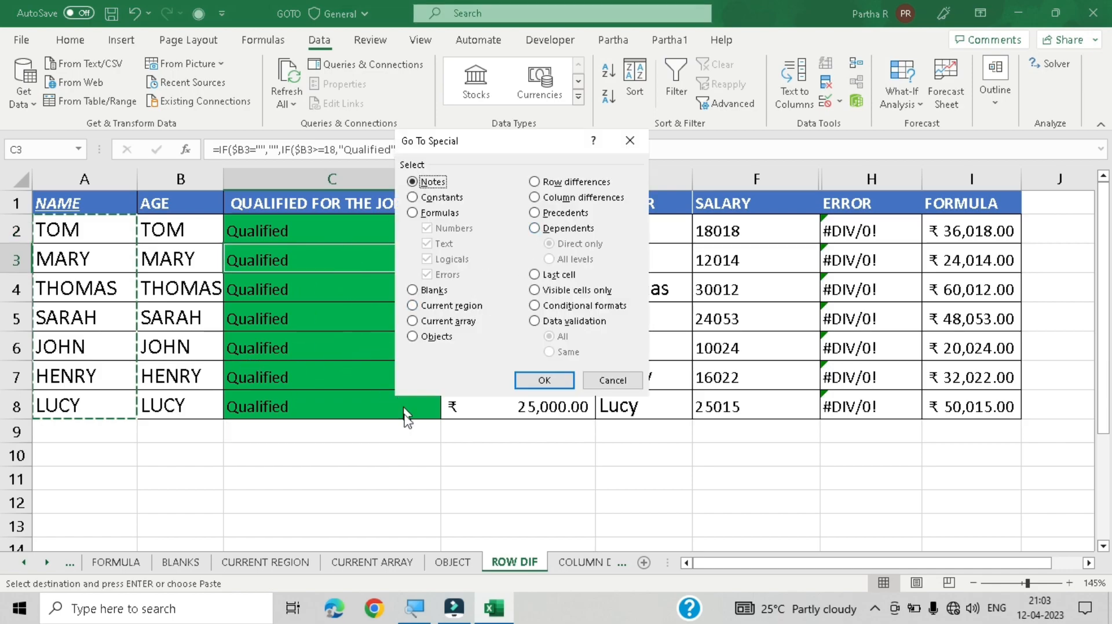
left_click(612, 380)
Step: Select the table range A2:I8 from cell A2 and apply Go To Special's Row differences option
left_click(105, 231)
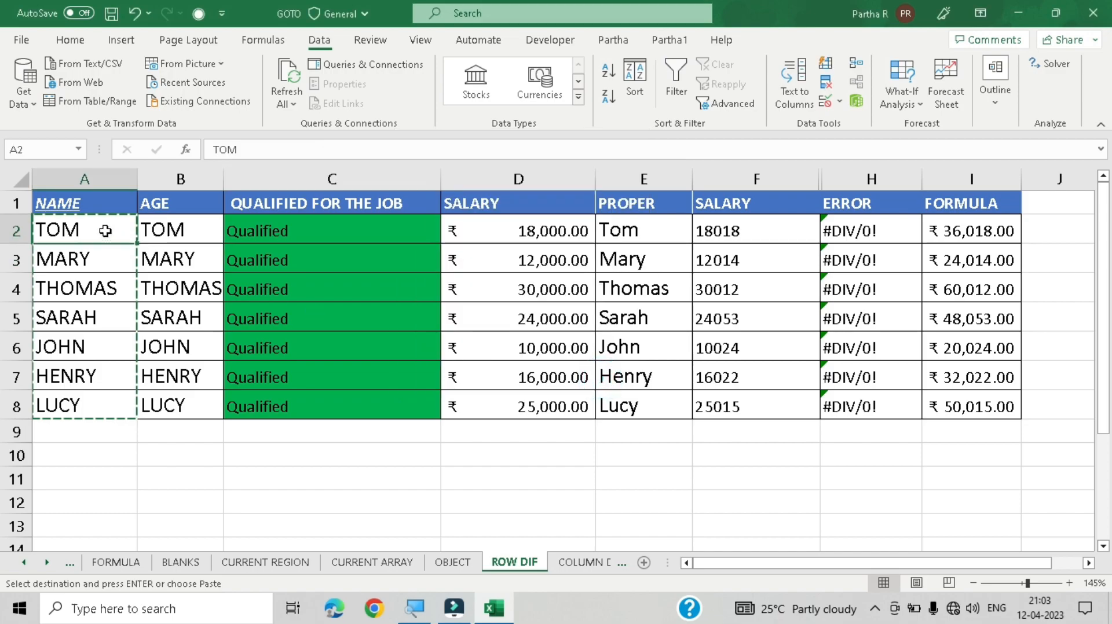
key("ctrl+shift+Right")
key("ctrl+shift+Down")
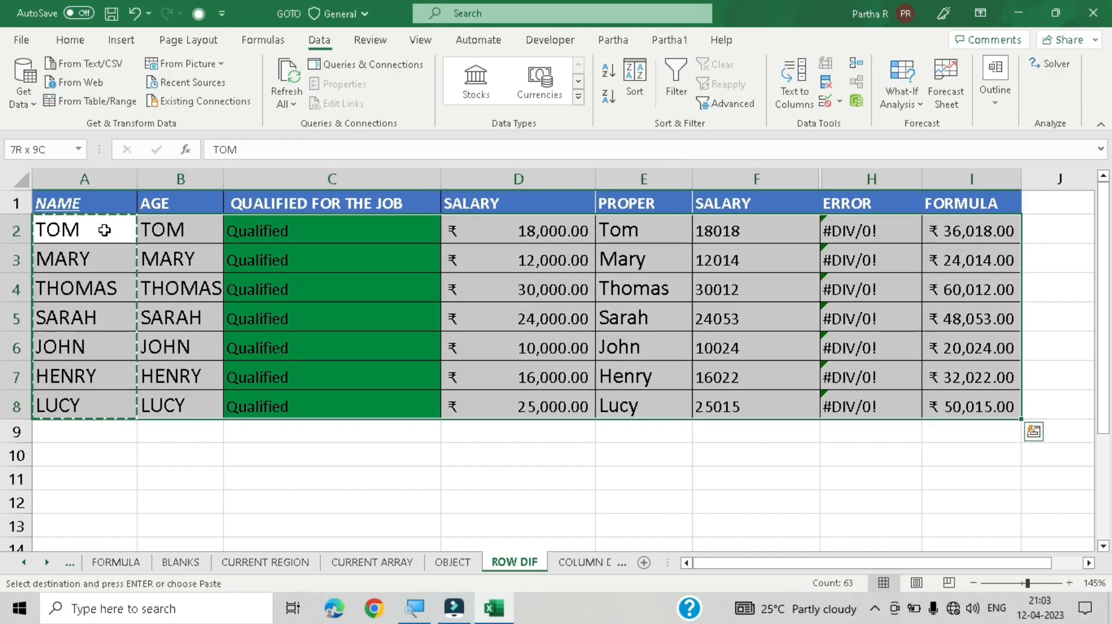
key("ctrl+g")
key("alt+s")
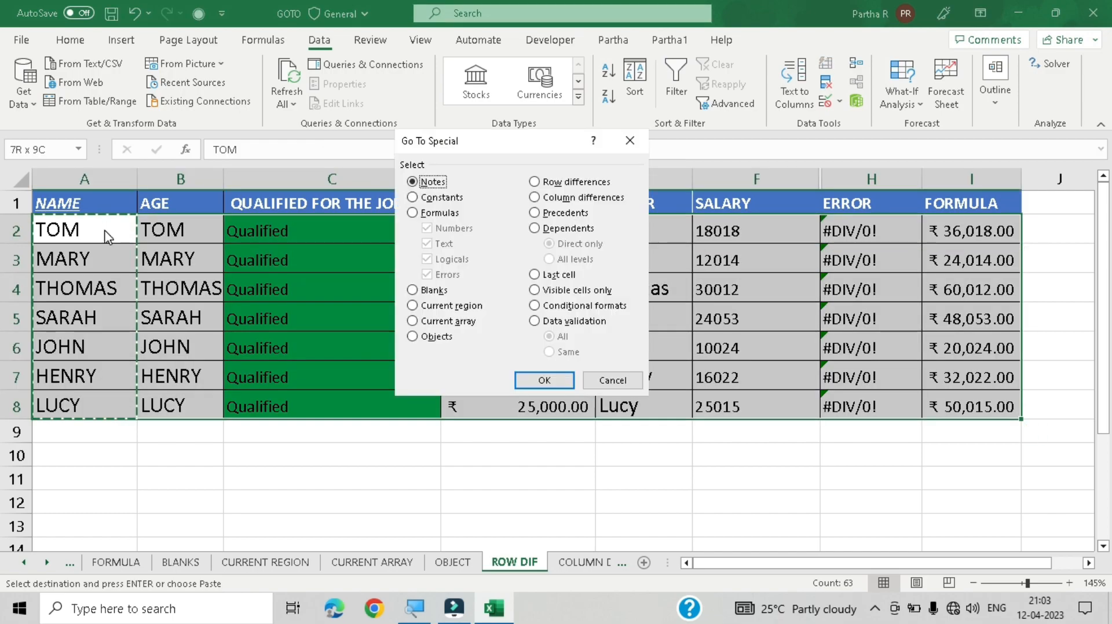
left_click(562, 182)
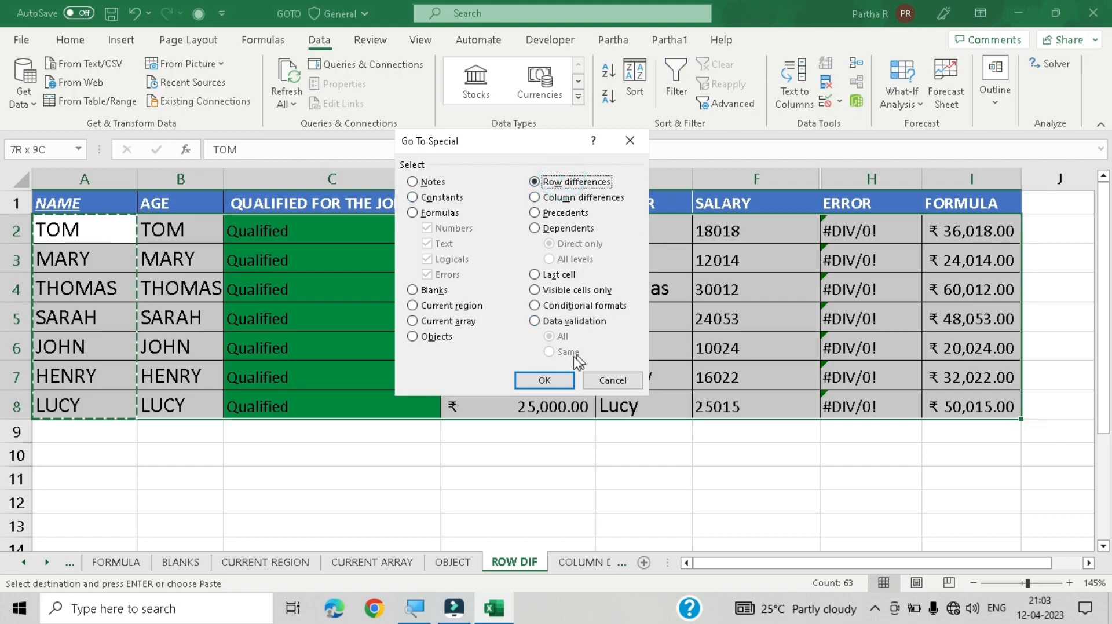
left_click(528, 380)
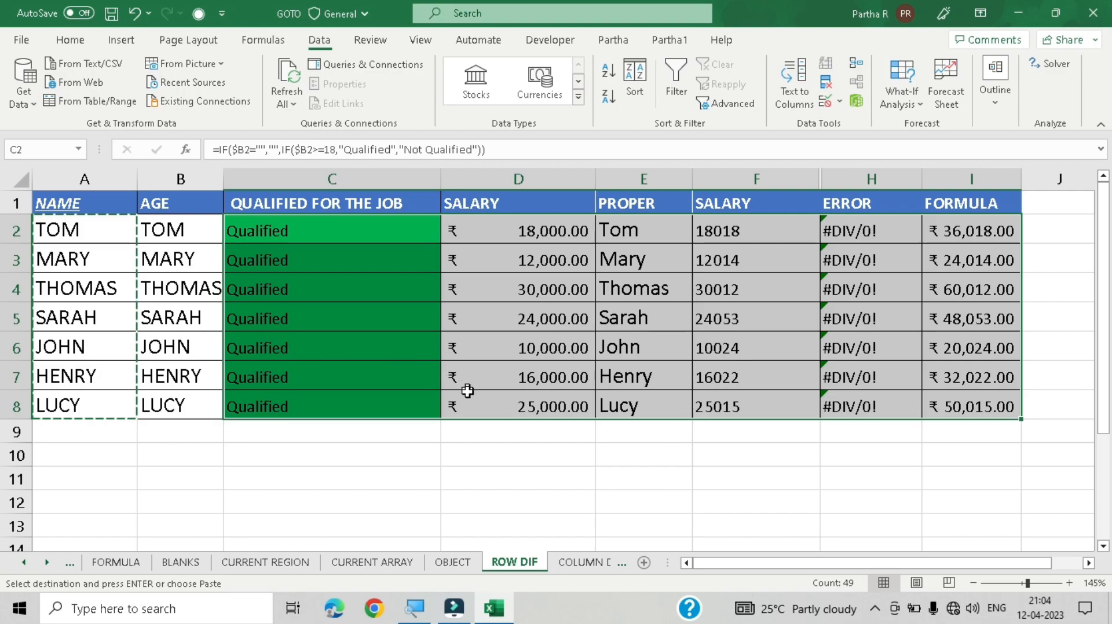
Step: Deselect by selecting cell C10, then switch to the COLUMN DIF sheet
left_click(435, 454)
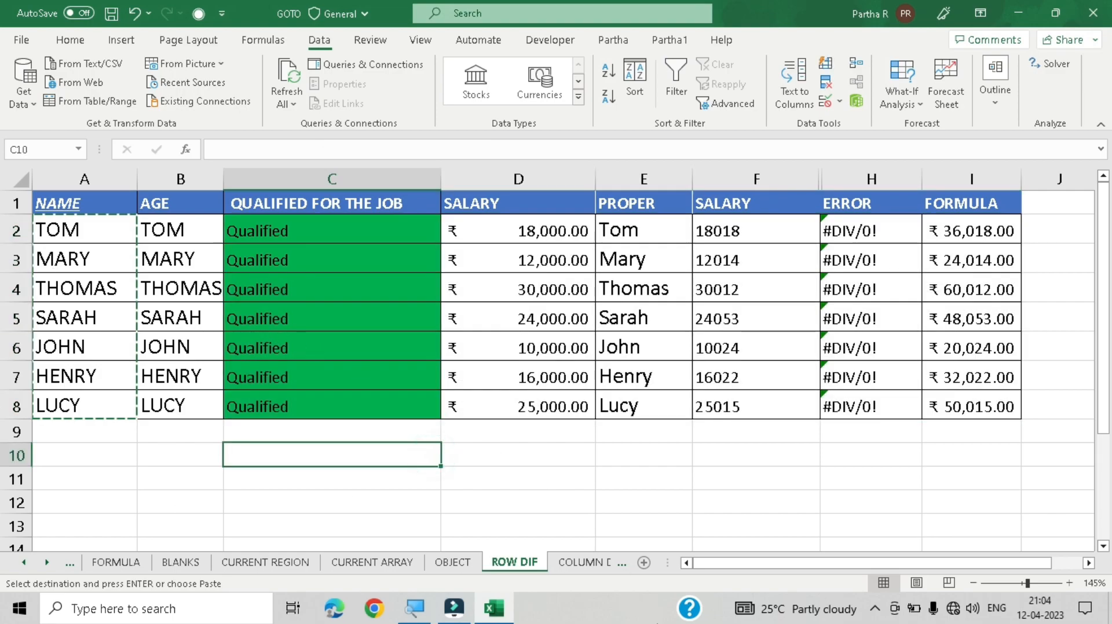
left_click(582, 562)
left_click(532, 468)
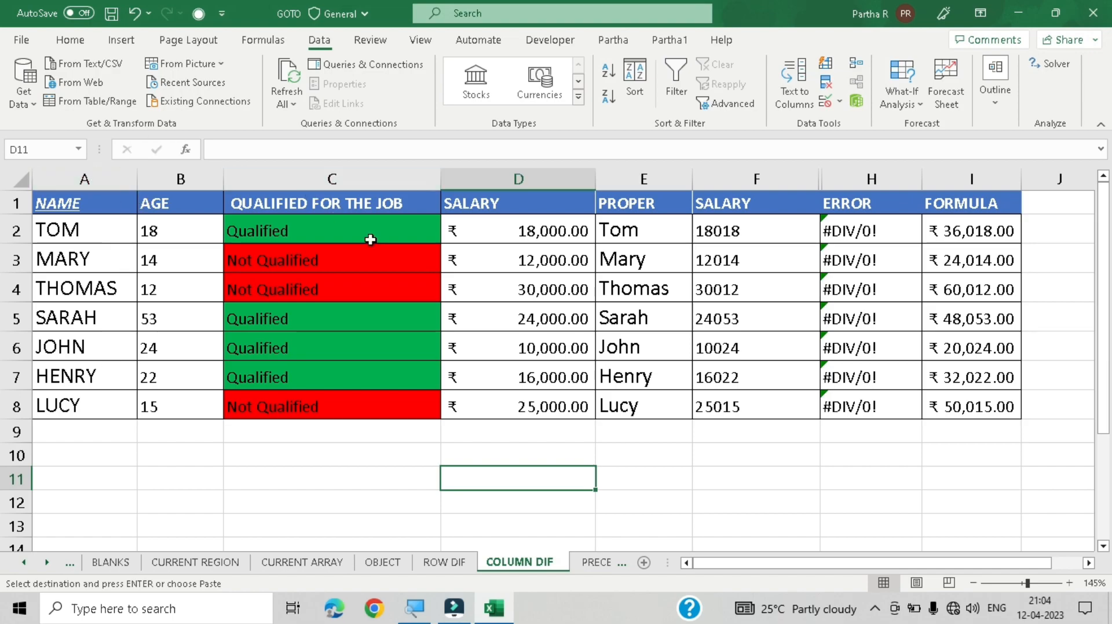
Step: Select A2:I8 from cell A2 and apply Go To Special's Column differences option
left_click(40, 235)
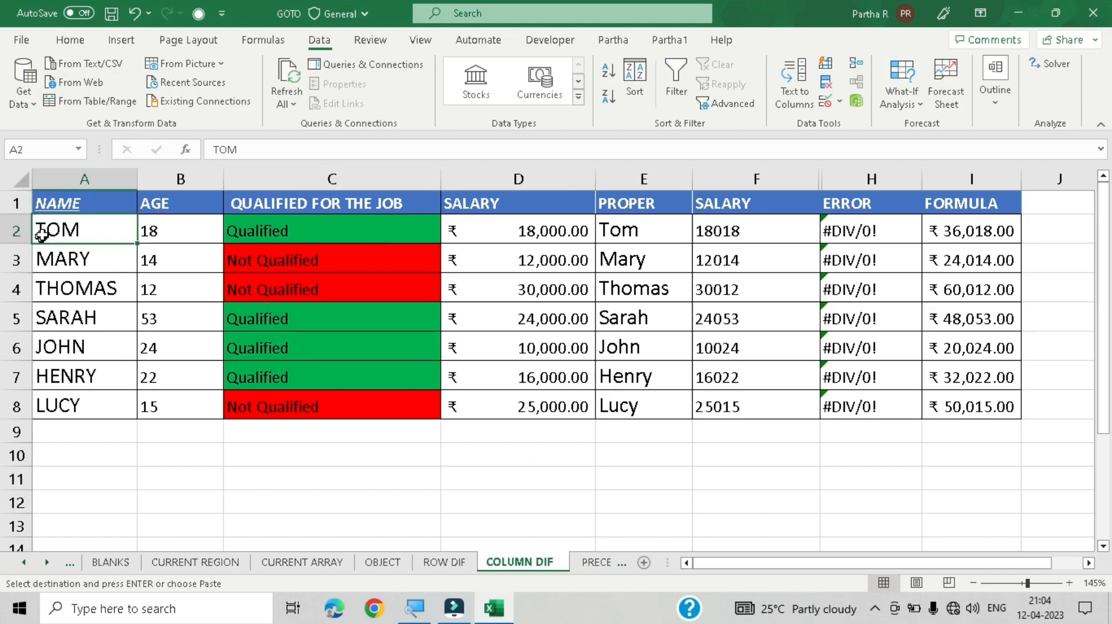
key("ctrl+shift+Right")
key("ctrl+shift+Down")
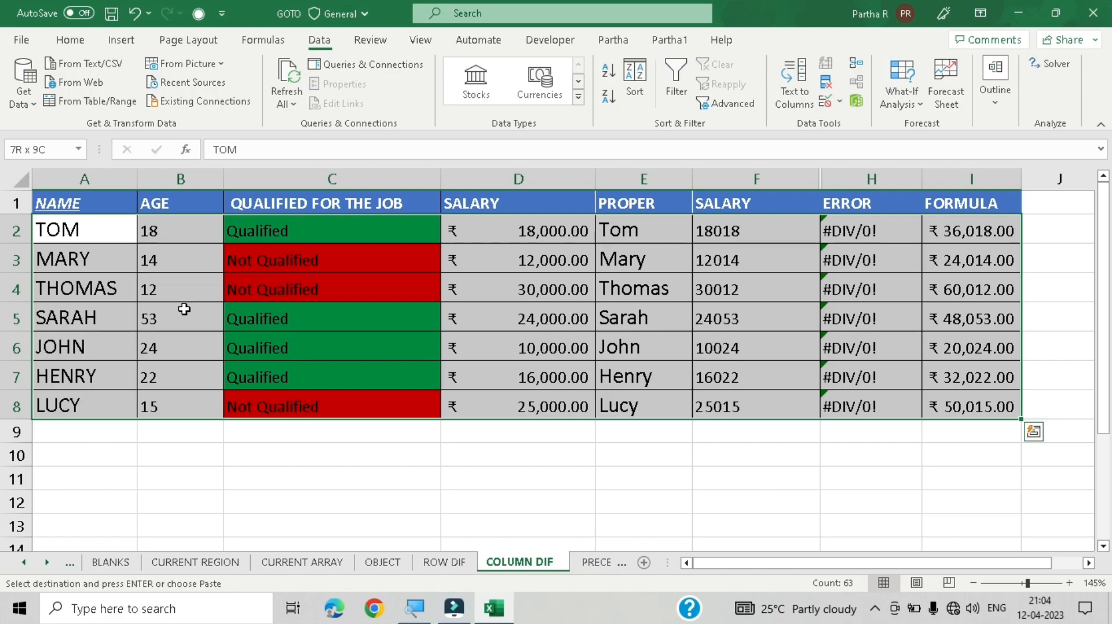
key("ctrl+g")
key("alt+s")
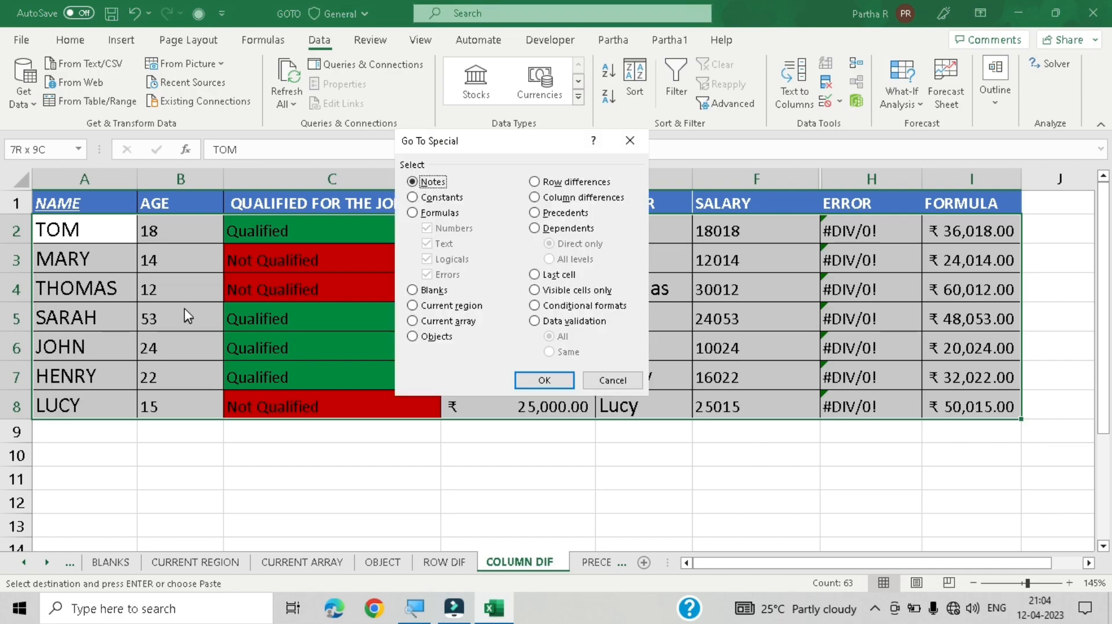
left_click(598, 198)
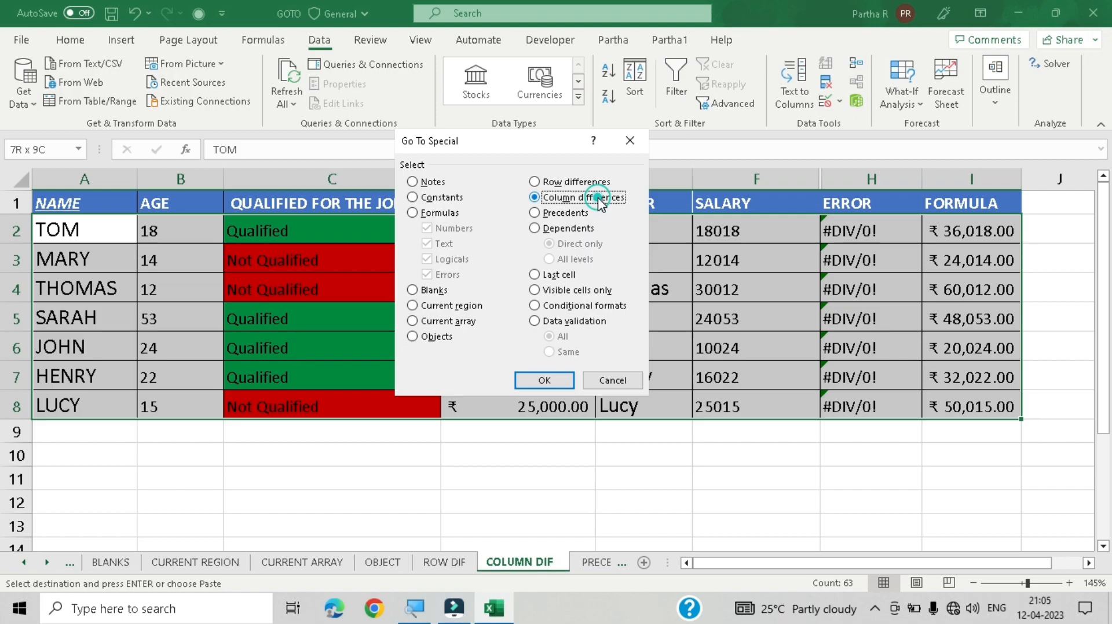
left_click(553, 383)
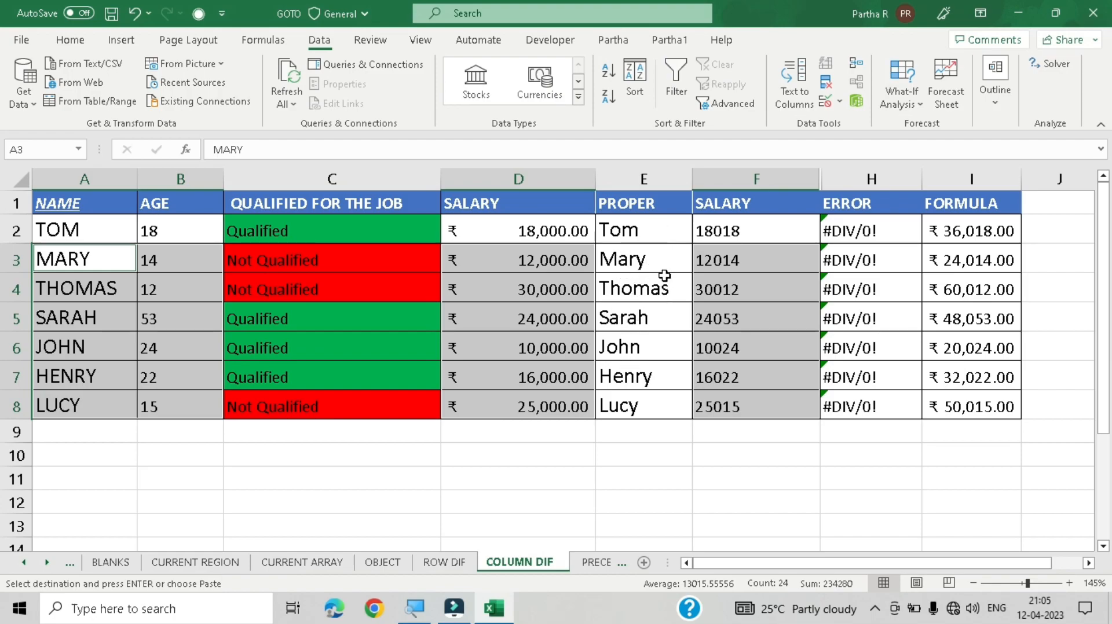
Step: Inspect the PROPER formulas in column E, cell by cell
left_click(658, 233)
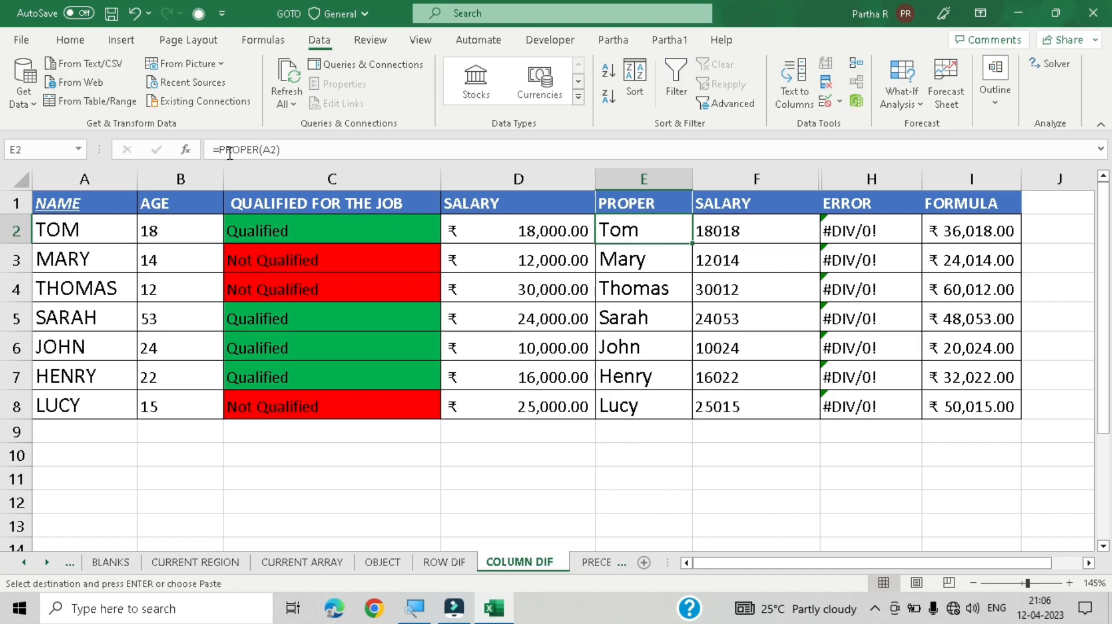
left_click(628, 263)
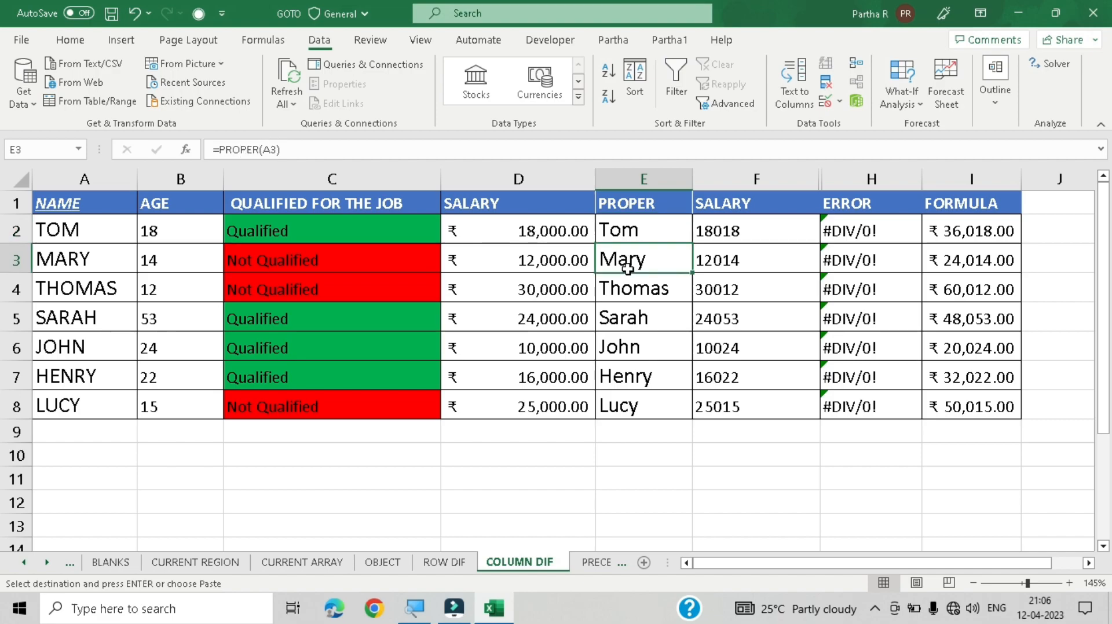
left_click(635, 295)
left_click(644, 330)
left_click(640, 376)
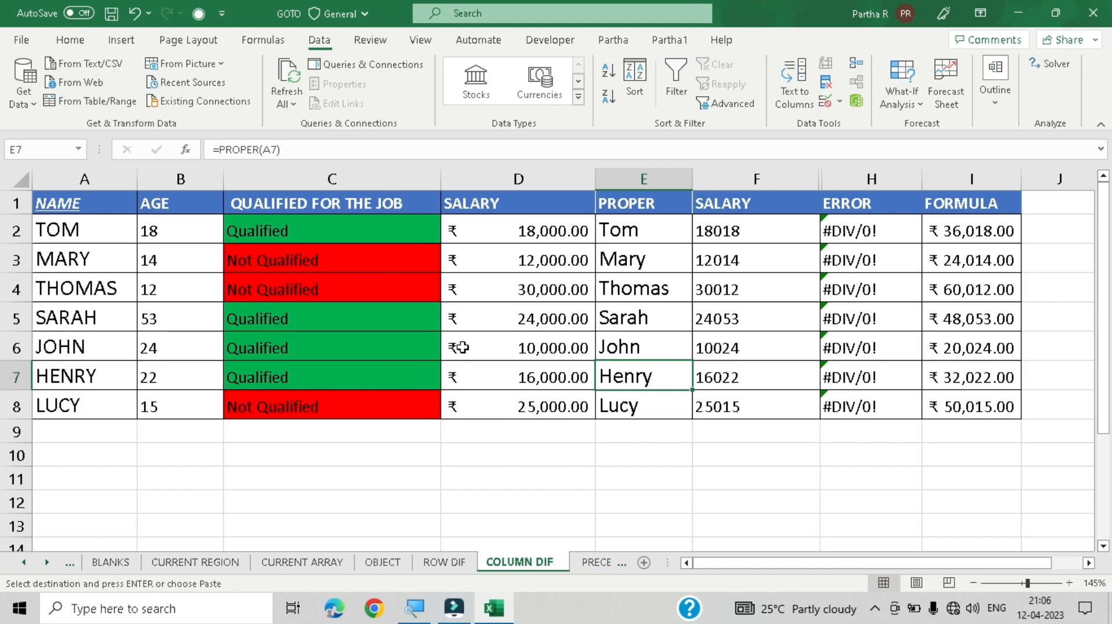
Step: Reselect A2:I8 and apply Go To Special's Column differences option again via the dialog's option shortcuts
left_click(89, 236)
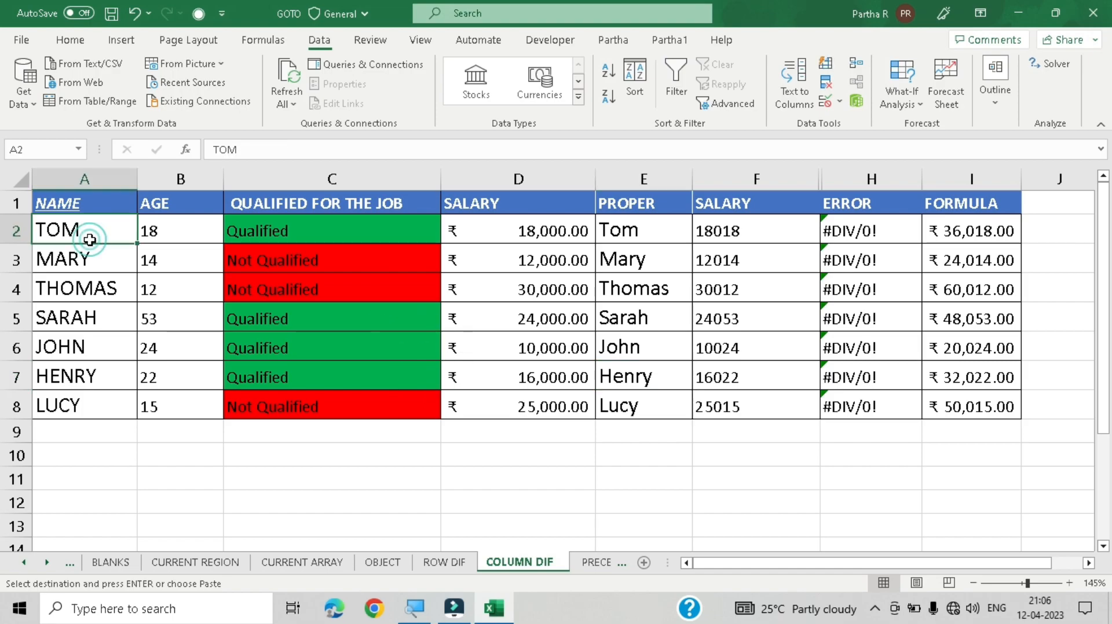
key("ctrl+shift+Right")
key("ctrl+shift+Down")
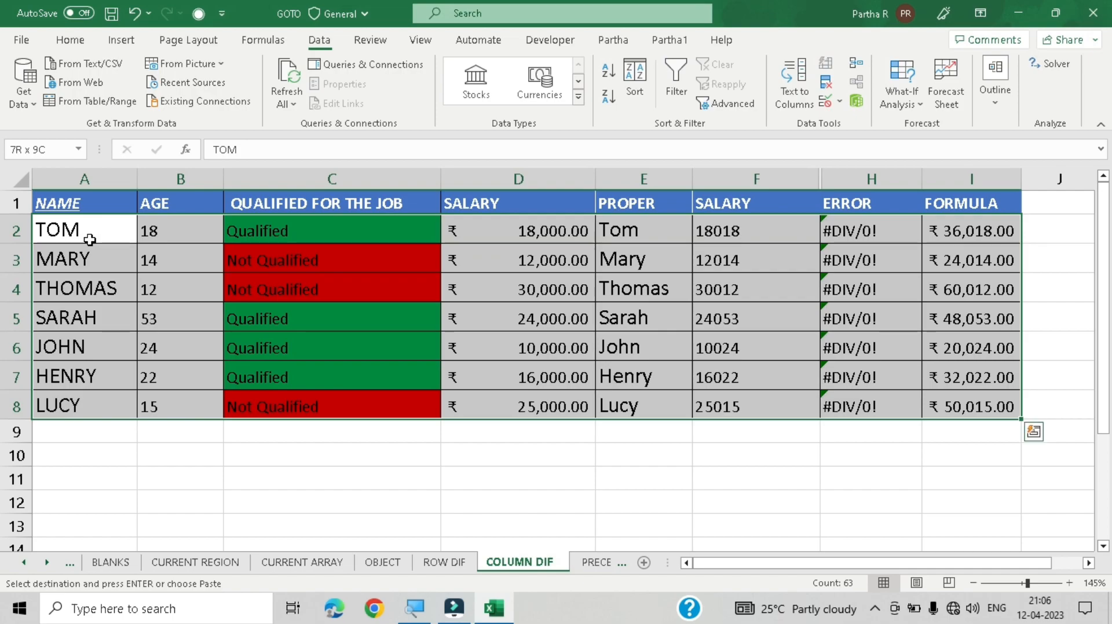
key("ctrl+g")
key("alt+s")
key("alt+o")
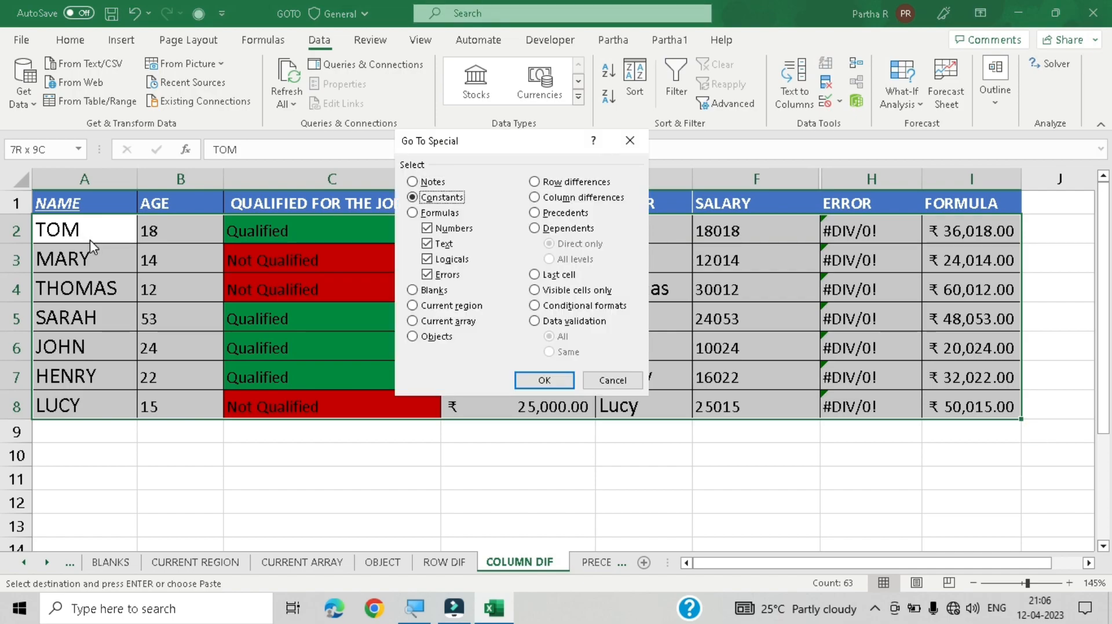
key("alt+m")
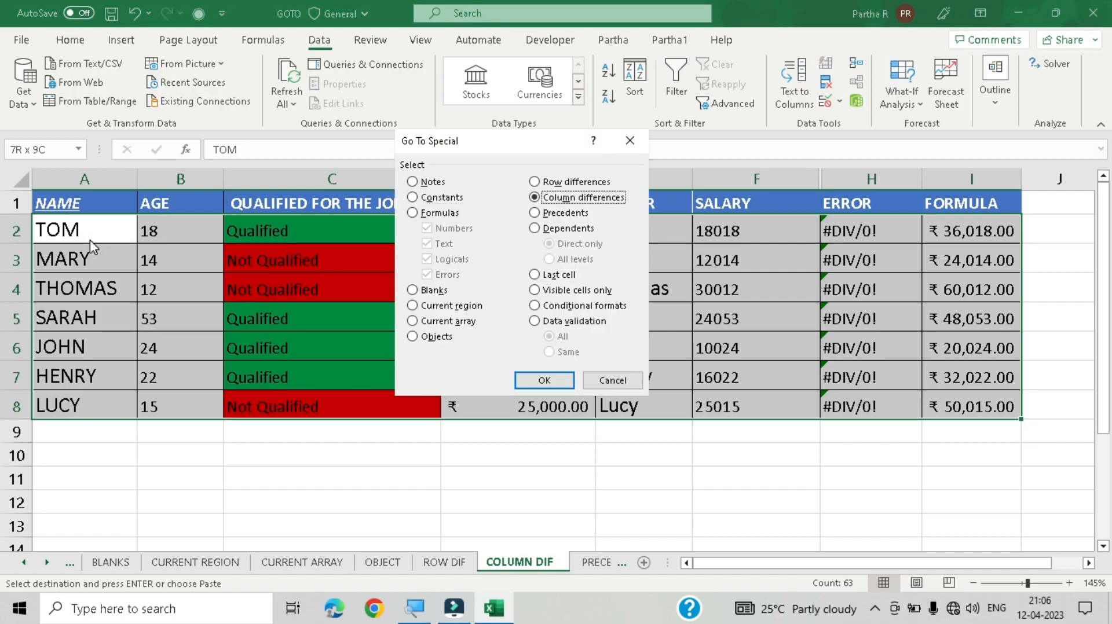
key("Return")
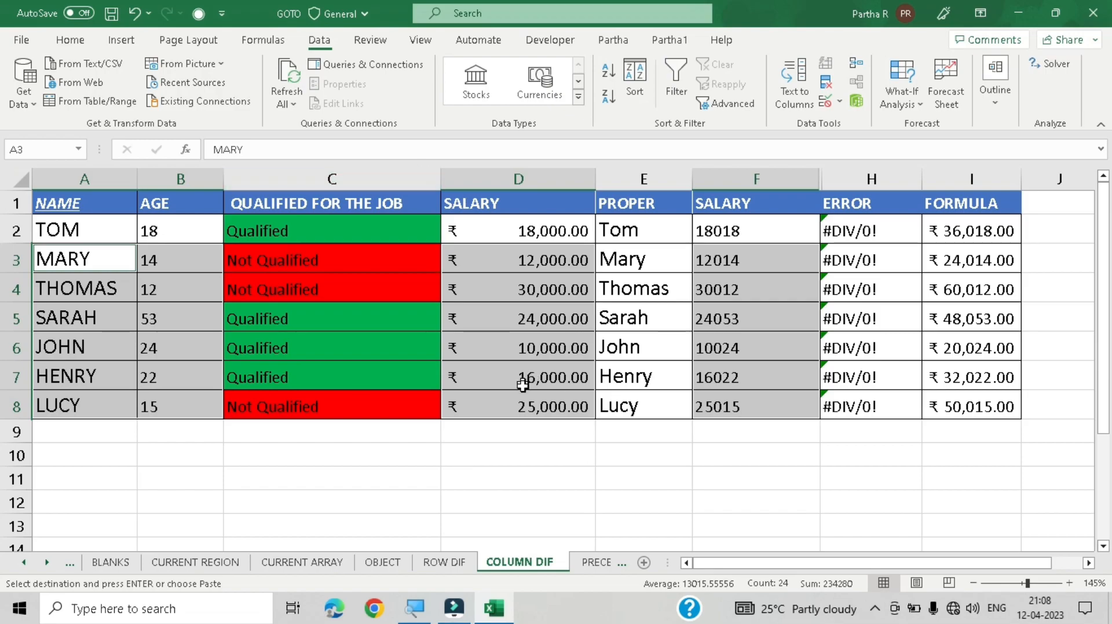
Step: Switch to the PRECEDENTS & DEPENDENTS sheet and select cell E6
left_click(597, 564)
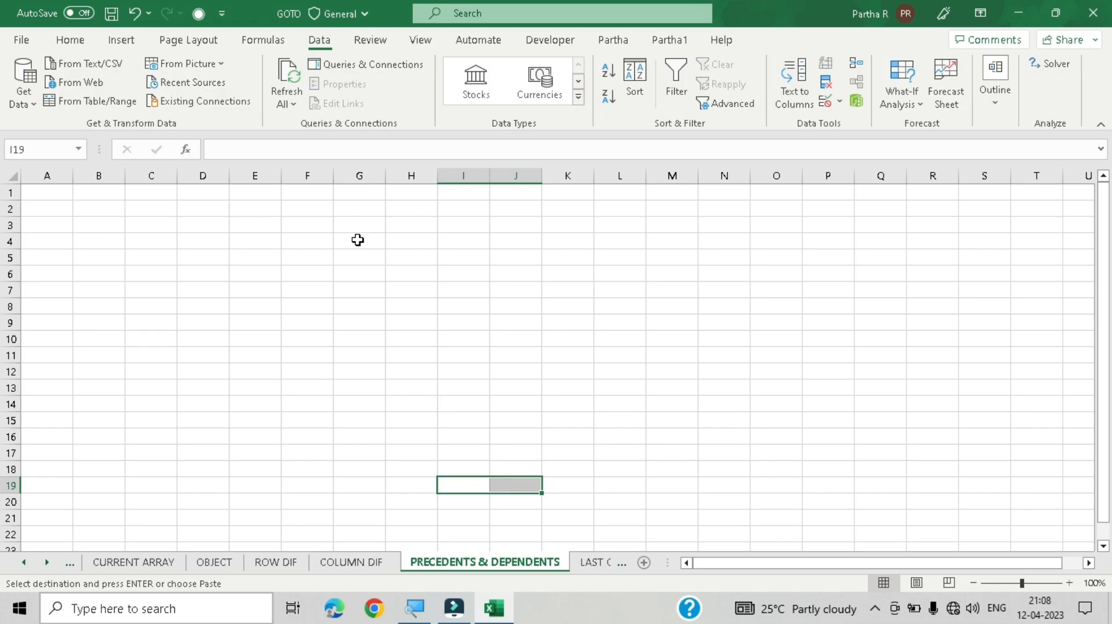
left_click(243, 272)
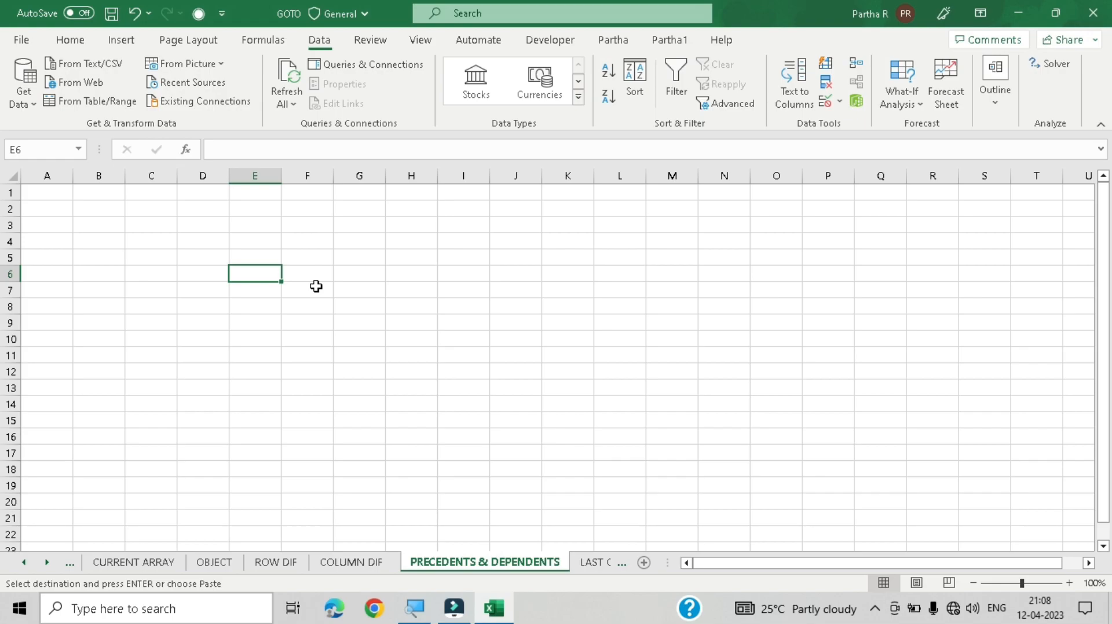
Step: Enter the values 15, 26 and 37 down cells E6 to E8
key("Escape")
type("15")
key("Return")
type("26")
key("Return")
type("37")
key("Return")
Step: Enter 58 in cell G8 and 38 in cell G6
key("Right")
key("Up")
key("Right")
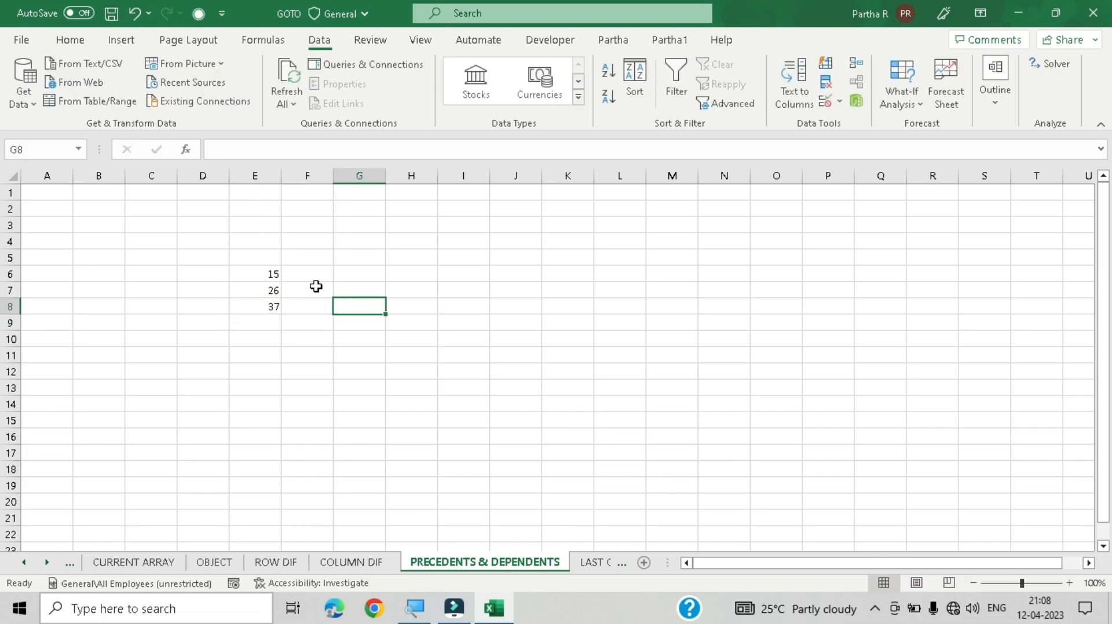
type("58")
key("Return")
key("Up")
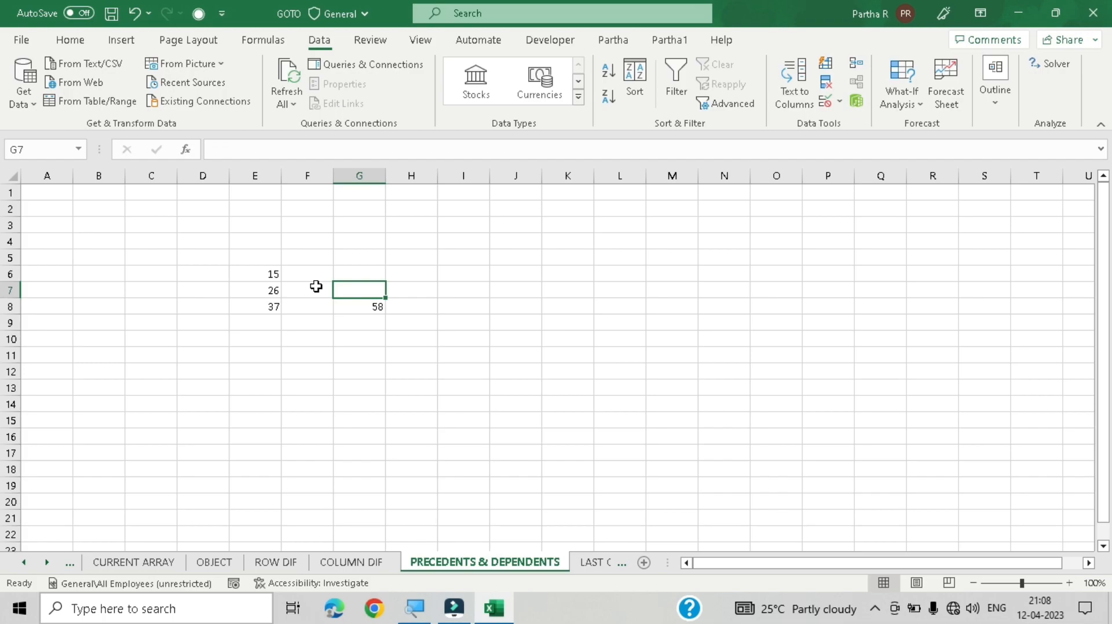
key("Left")
key("Up")
key("Right")
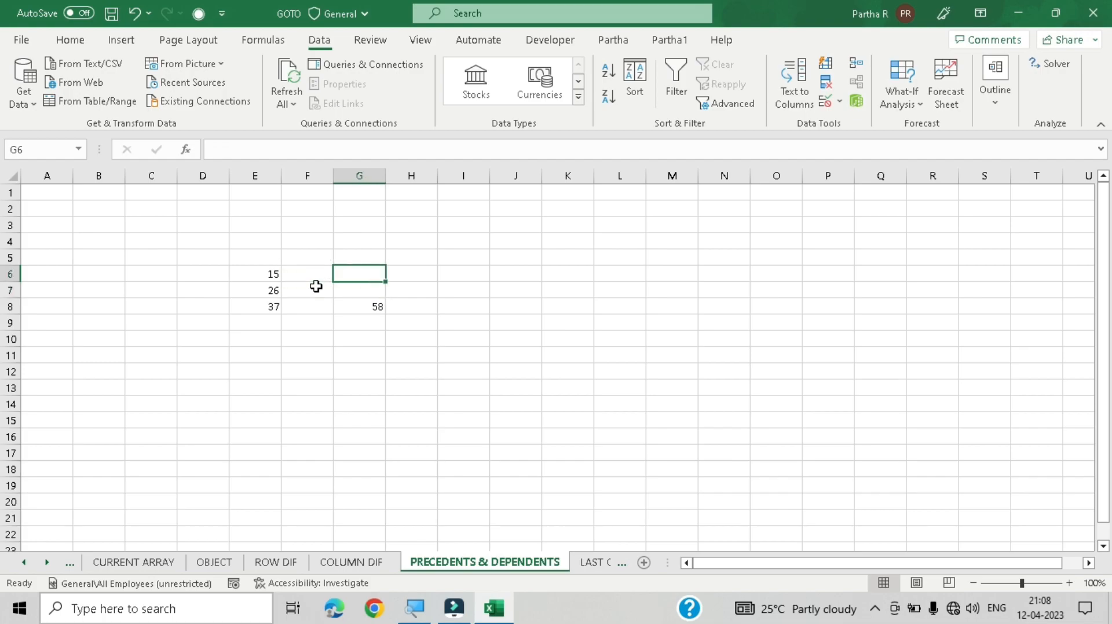
type("38")
key("Right")
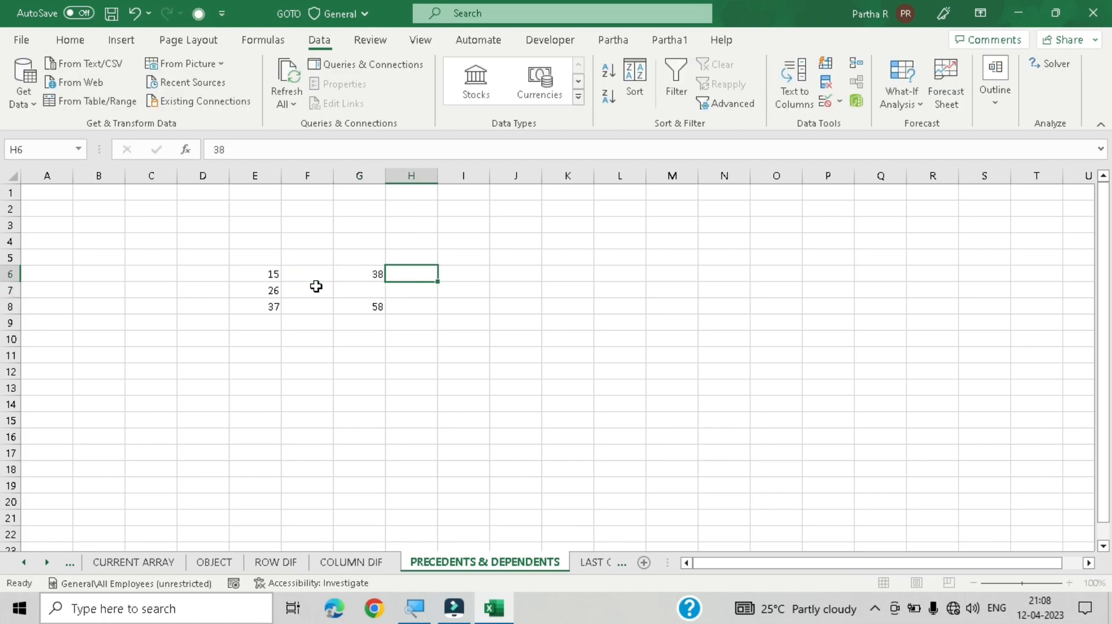
Step: Enter 96 in cell G10
key("Left")
key("Down")
key("Down")
key("Down")
key("Down")
type("96")
Step: In cell I6, build the formula =G6+E8+G10 by referencing those three cells
key("Right")
key("Right")
key("Up")
key("Up")
key("Up")
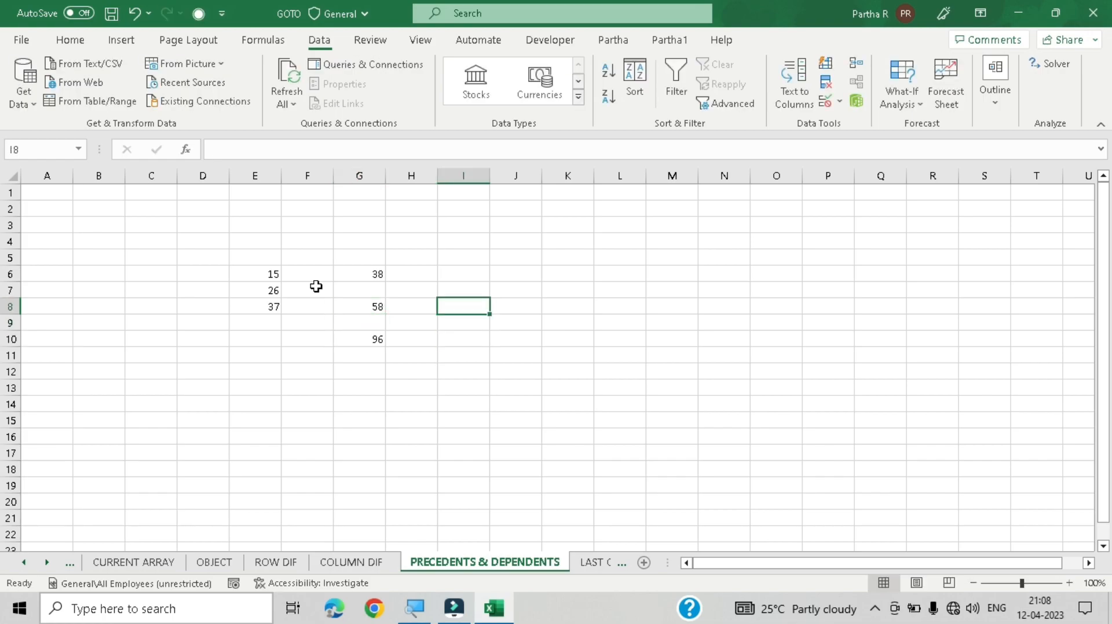
key("Up")
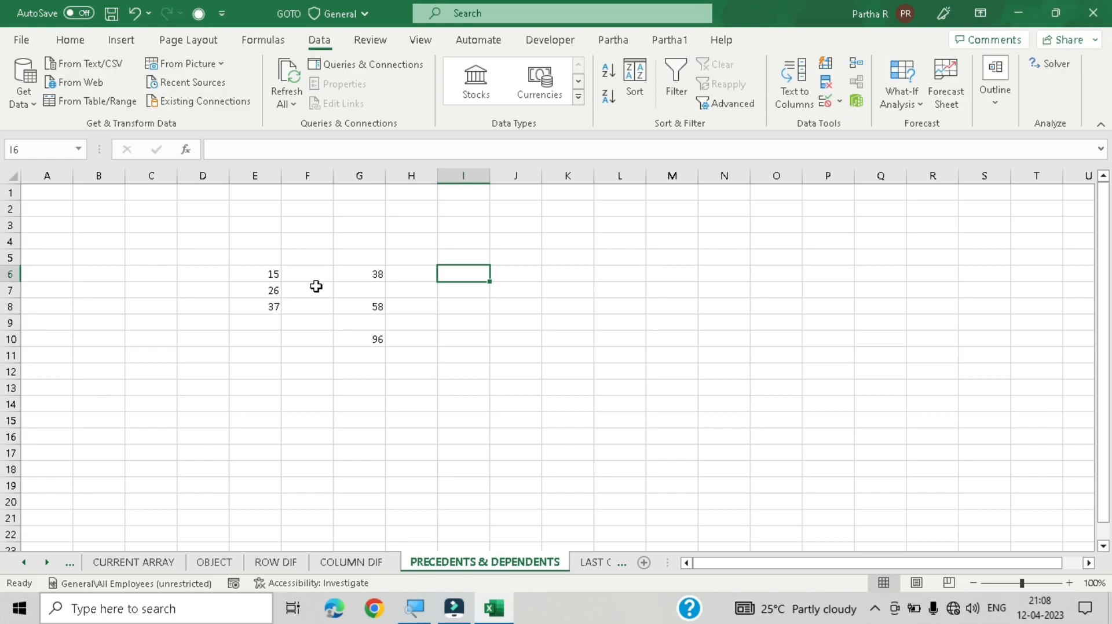
type("=")
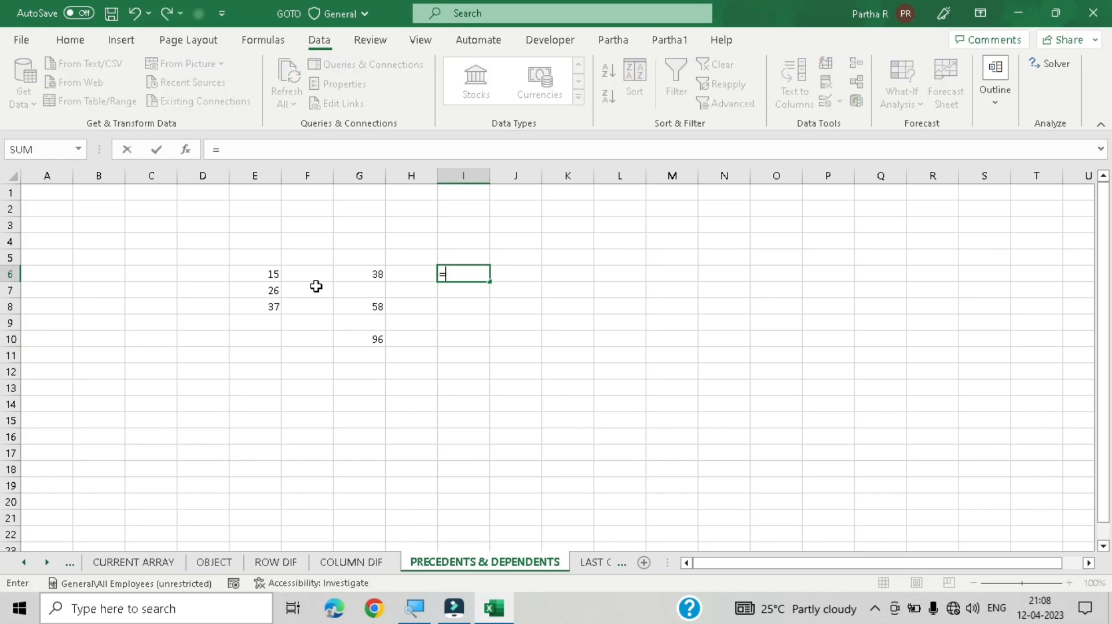
left_click(357, 276)
type("+")
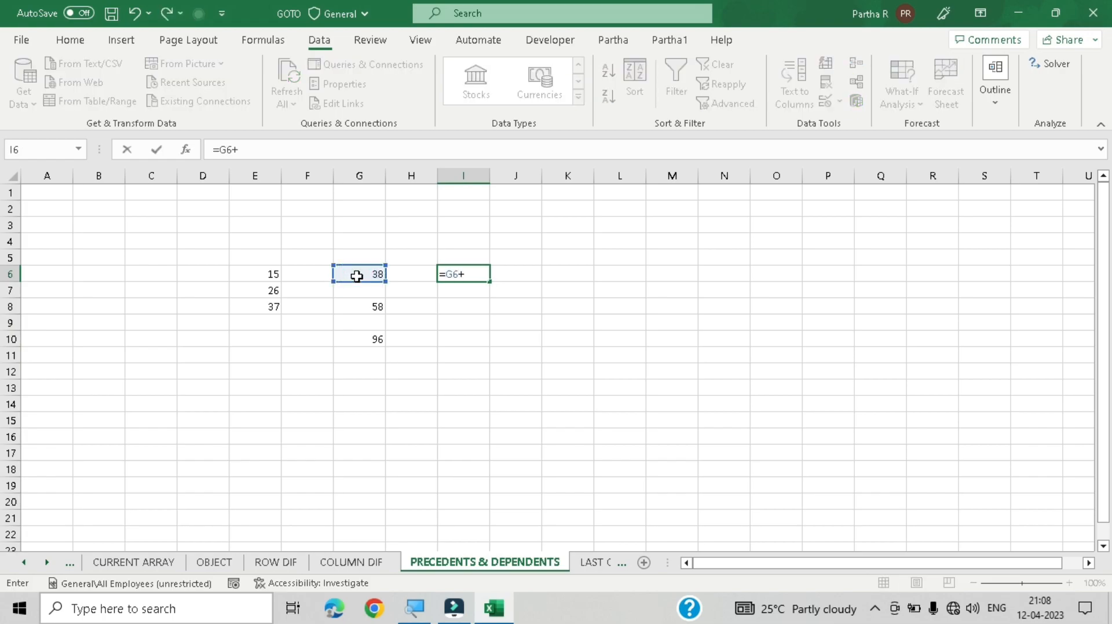
left_click(272, 308)
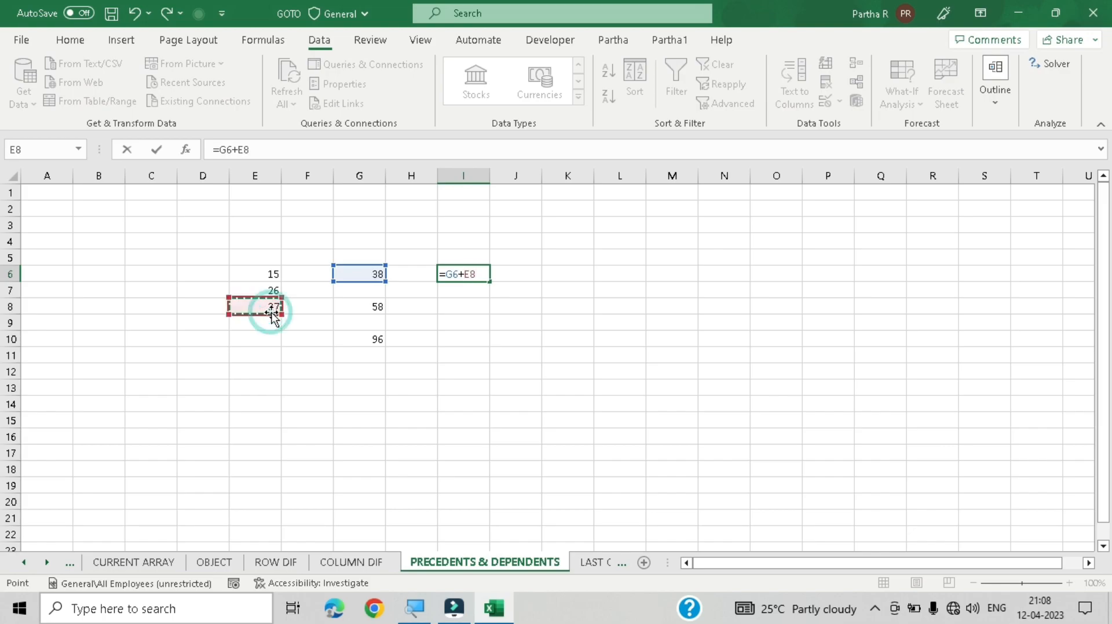
type("+")
left_click(379, 337)
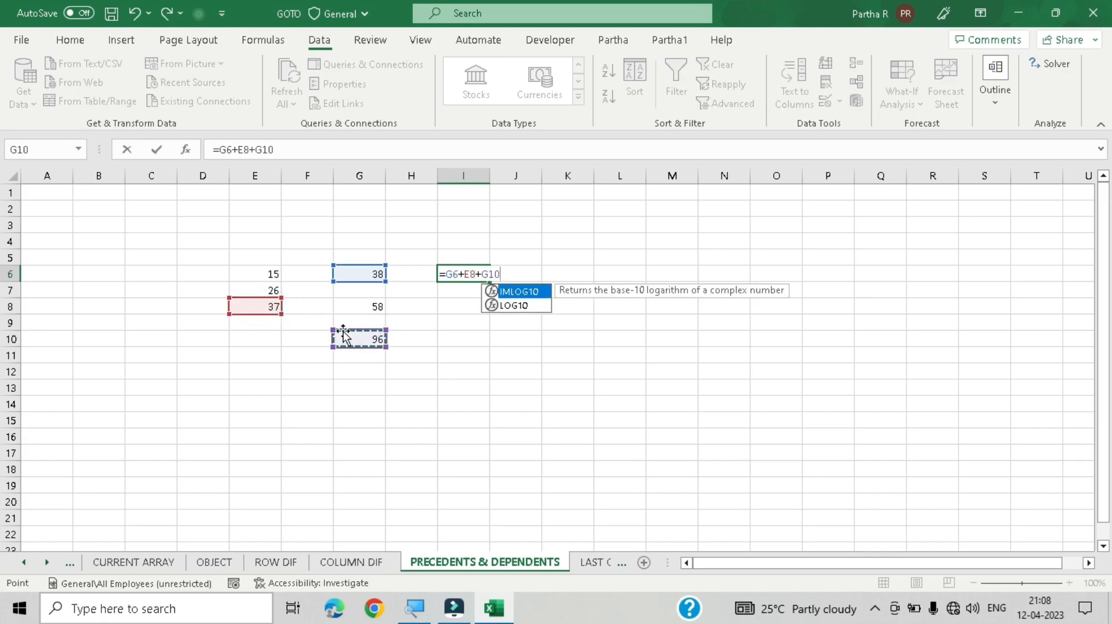
key("Return")
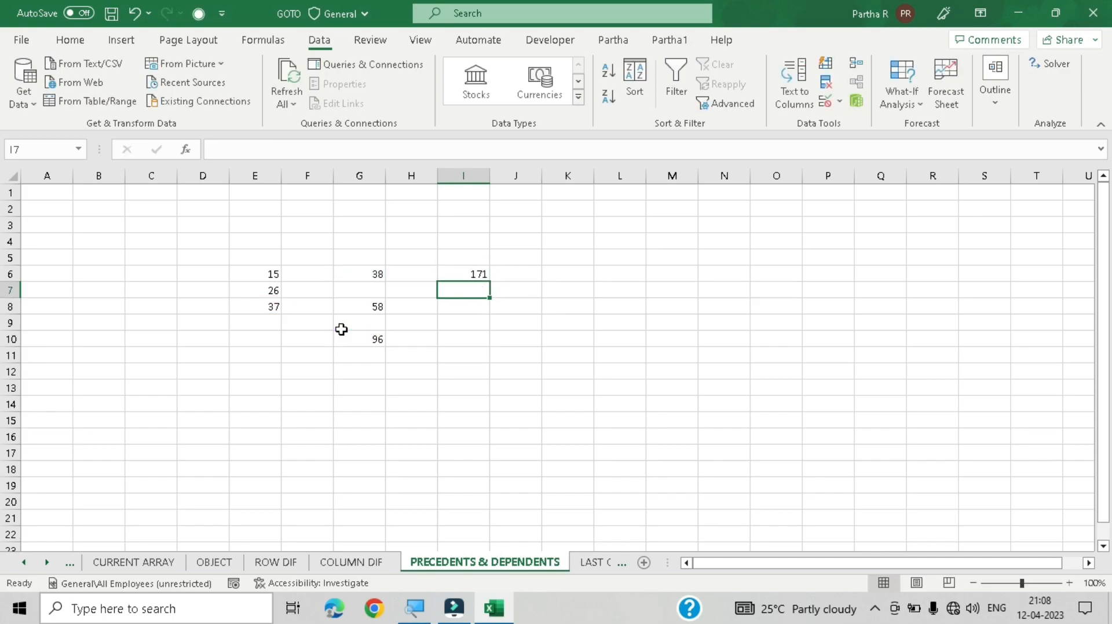
Step: Label cell I5 as TOTAL
left_click(477, 275)
left_click(473, 340)
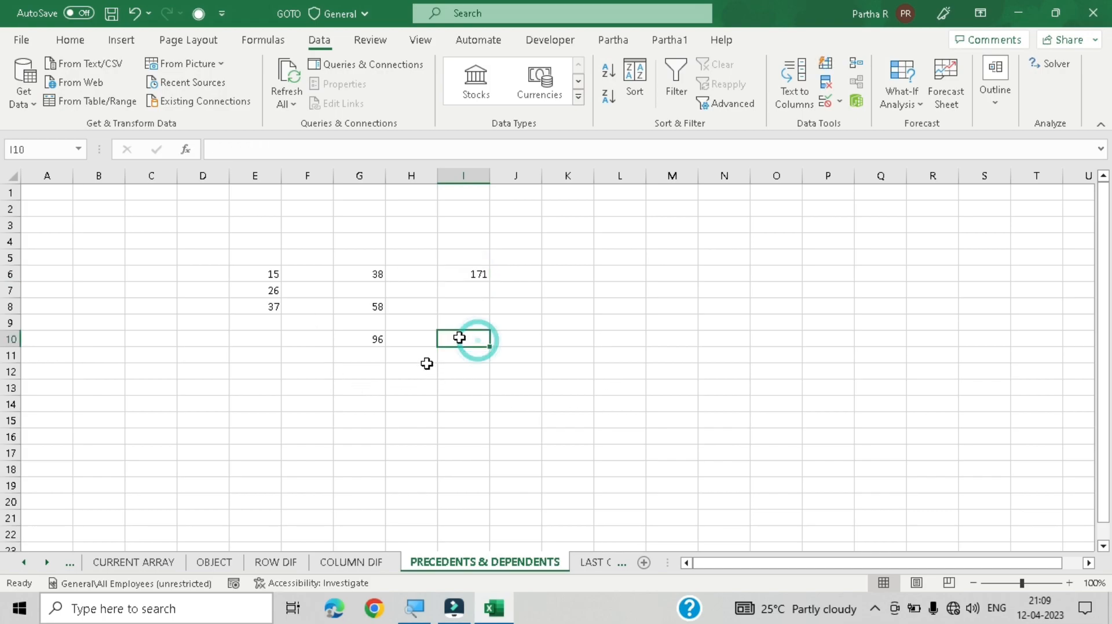
left_click(471, 275)
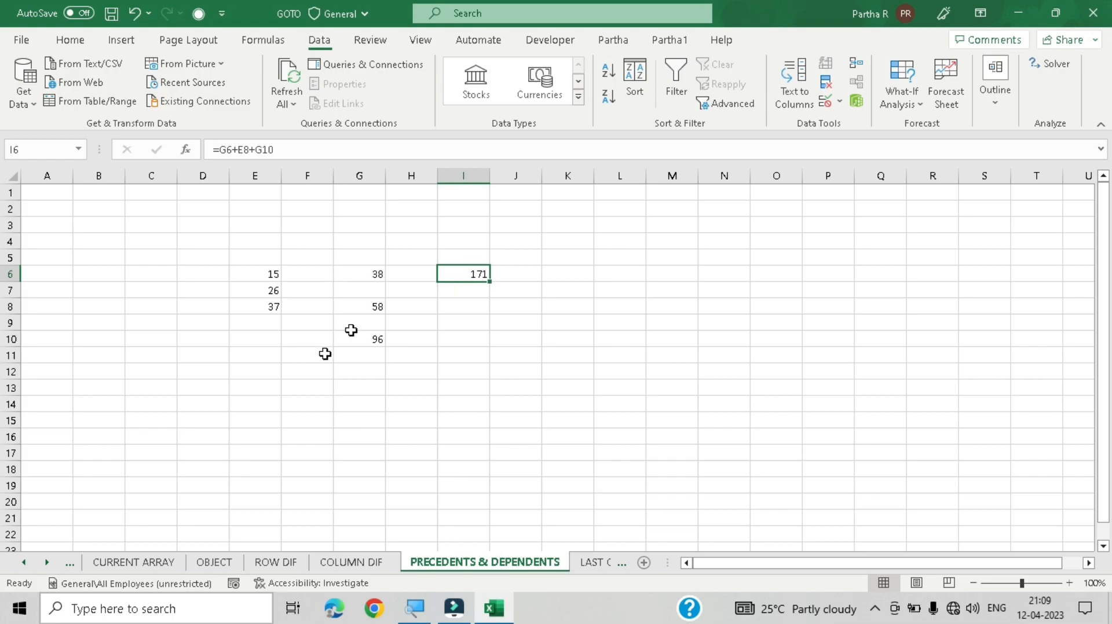
left_click(474, 257)
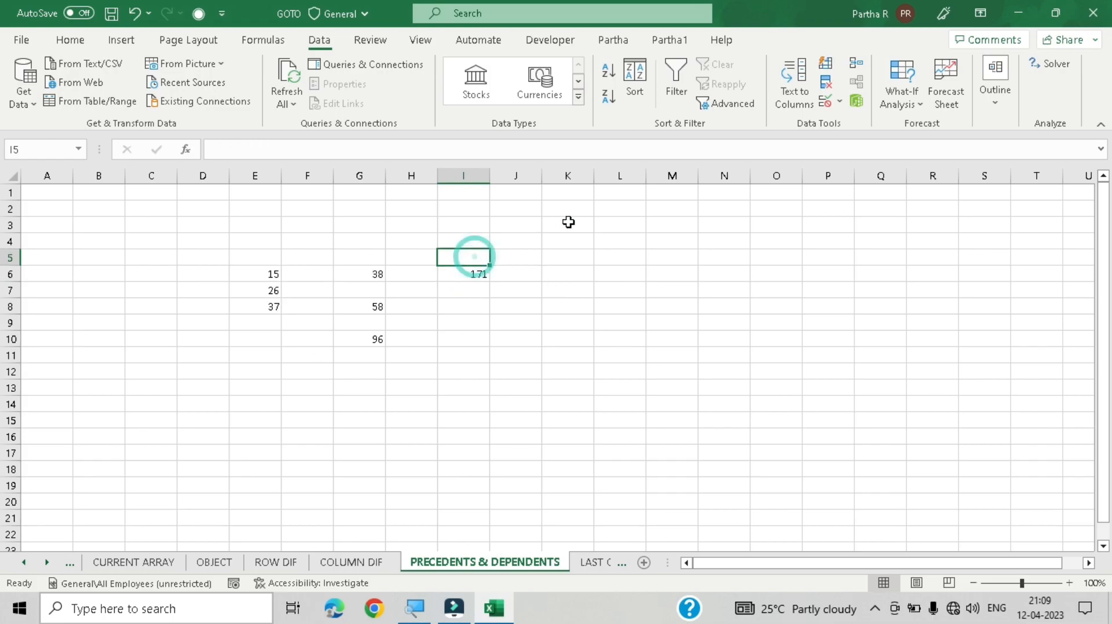
type("TOTAL")
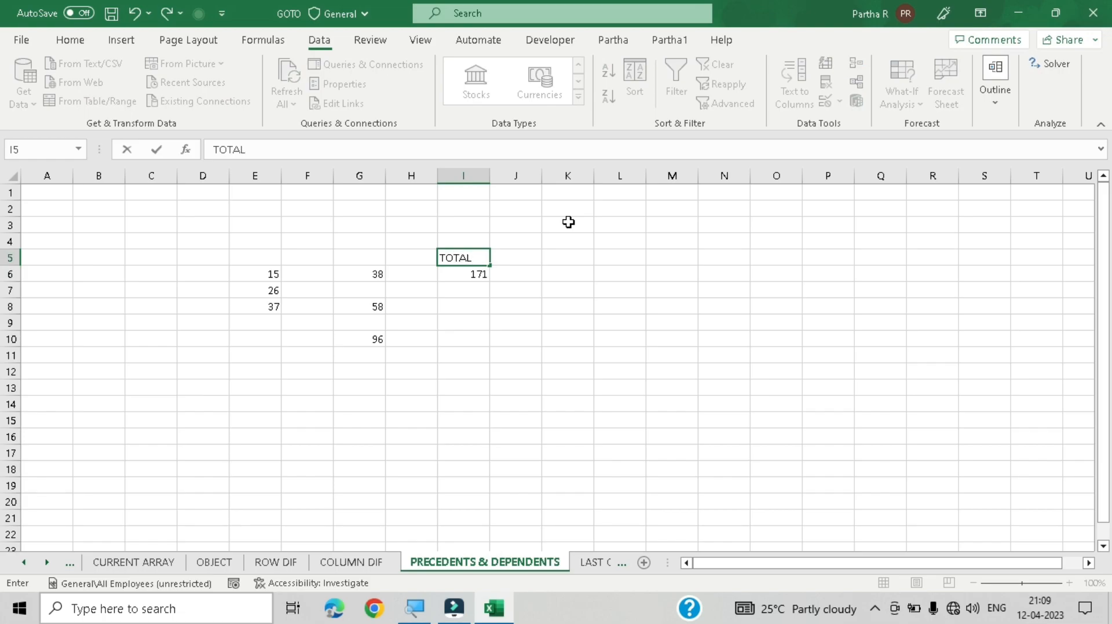
left_click(551, 306)
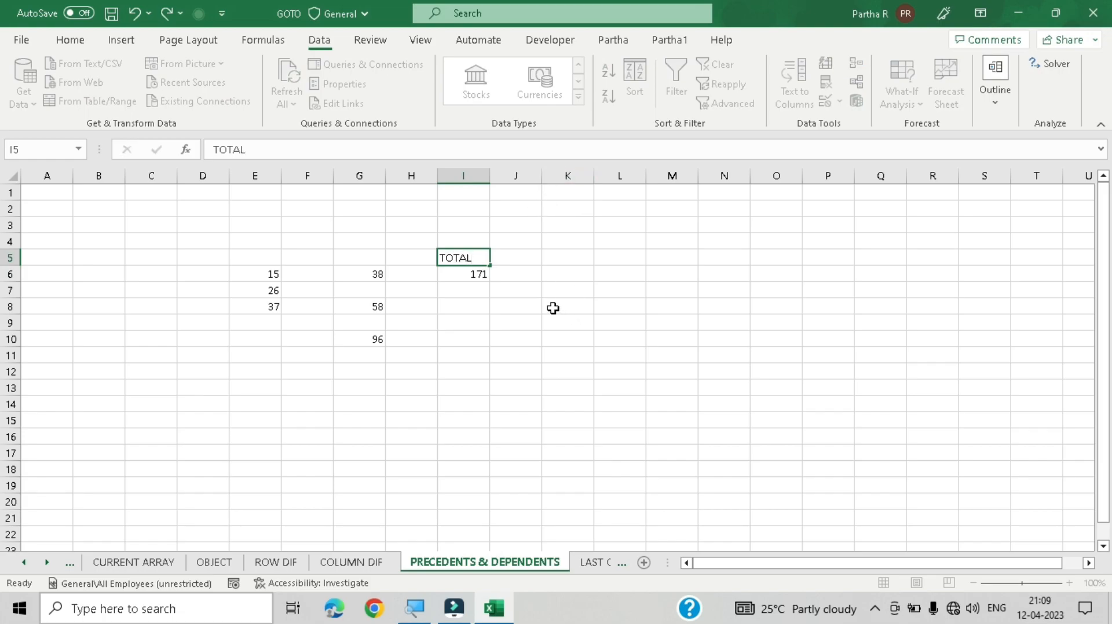
Step: Inspect the formula in the TOTAL cell I6
left_click(476, 259)
left_click(474, 273)
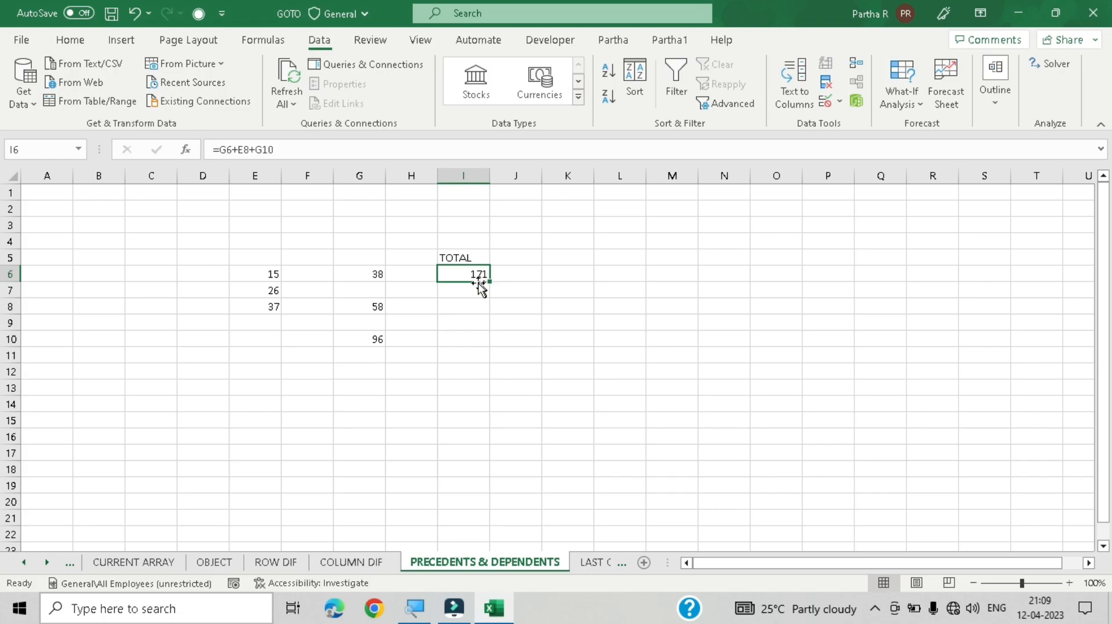
left_click(507, 276)
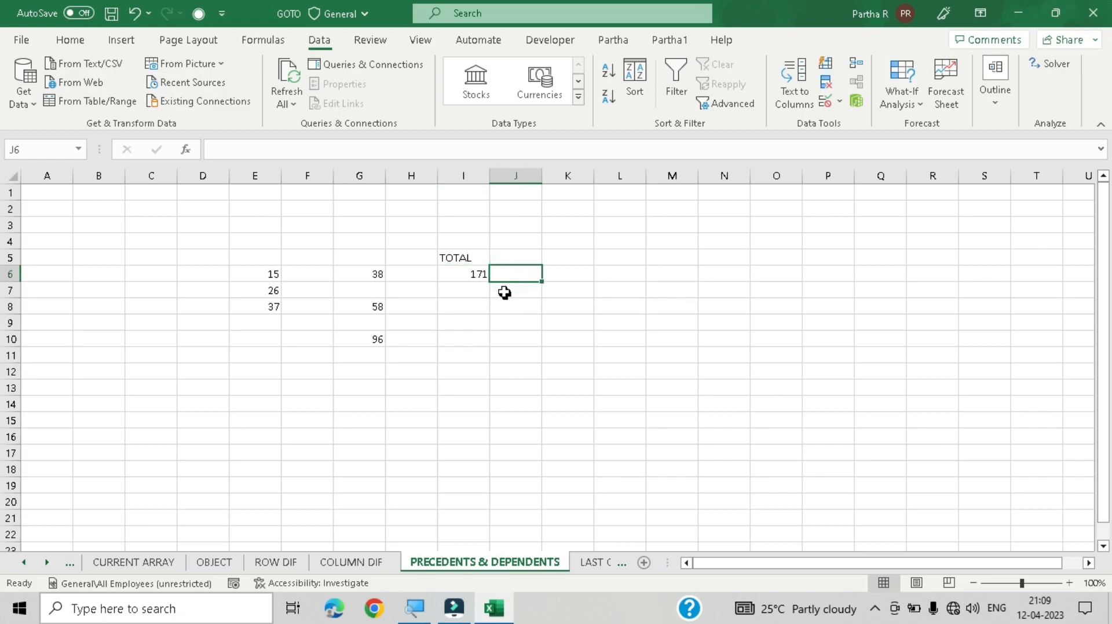
left_click(489, 278)
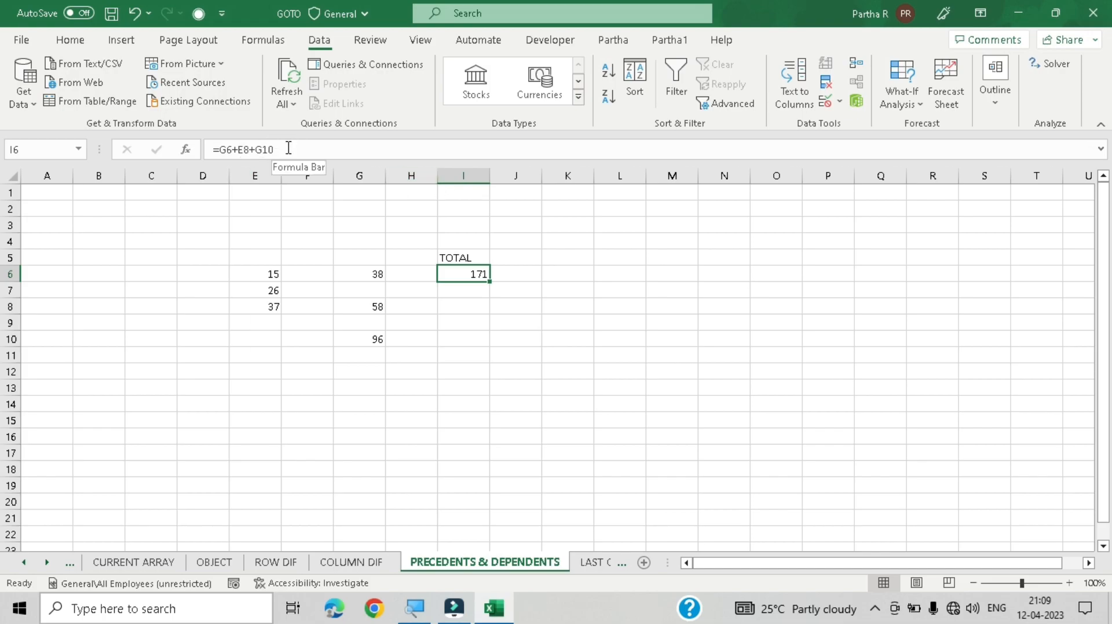
left_click_drag(287, 147, 172, 151)
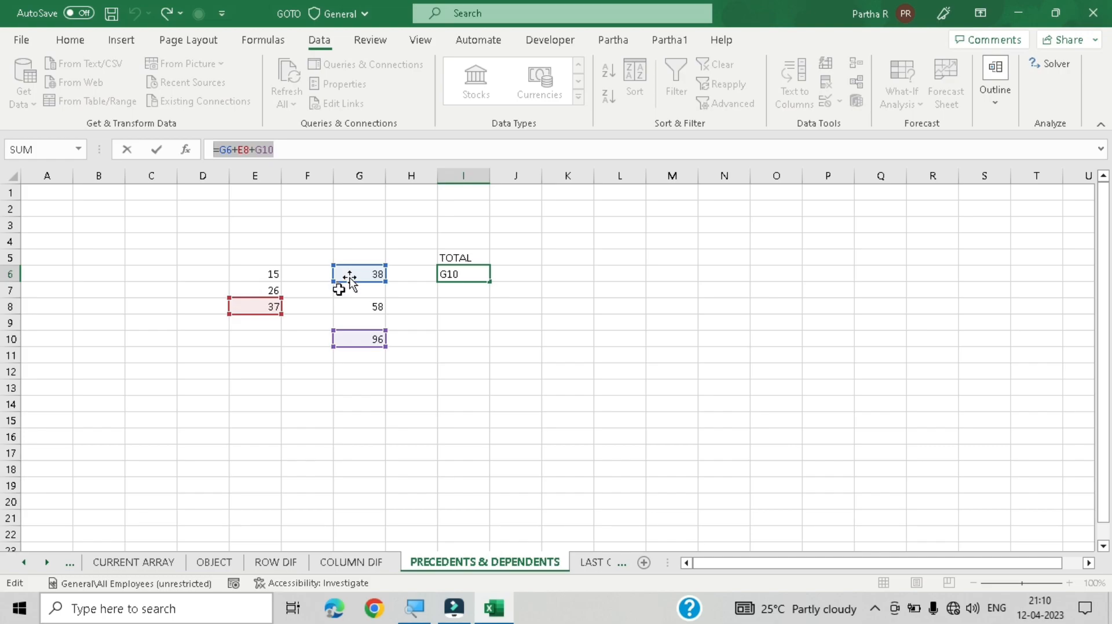
left_click(501, 354)
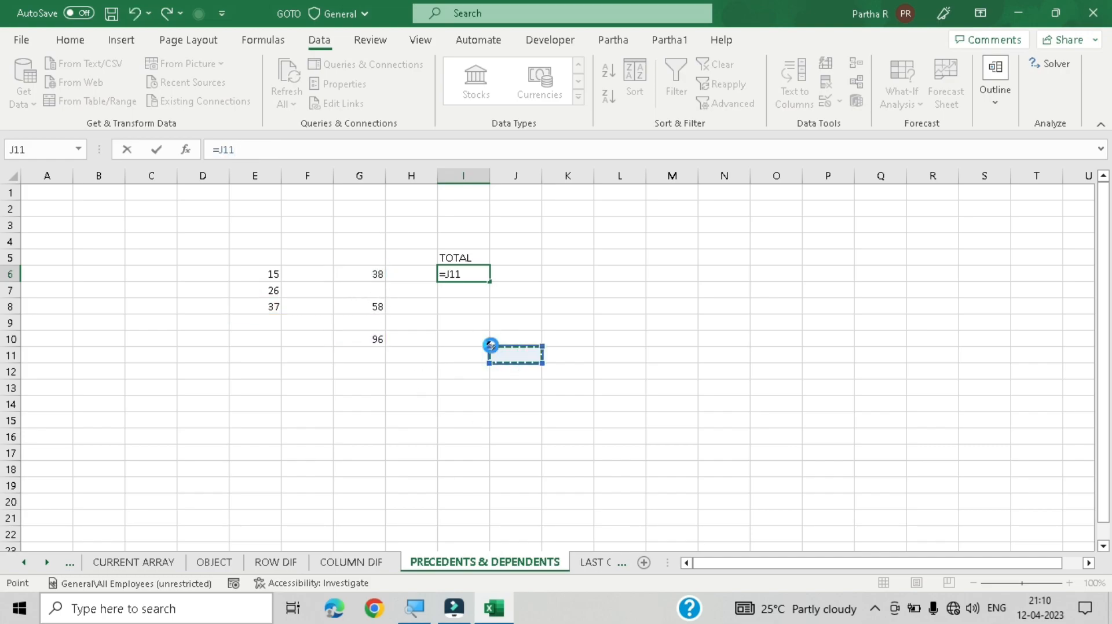
key("ctrl+z")
key("Return")
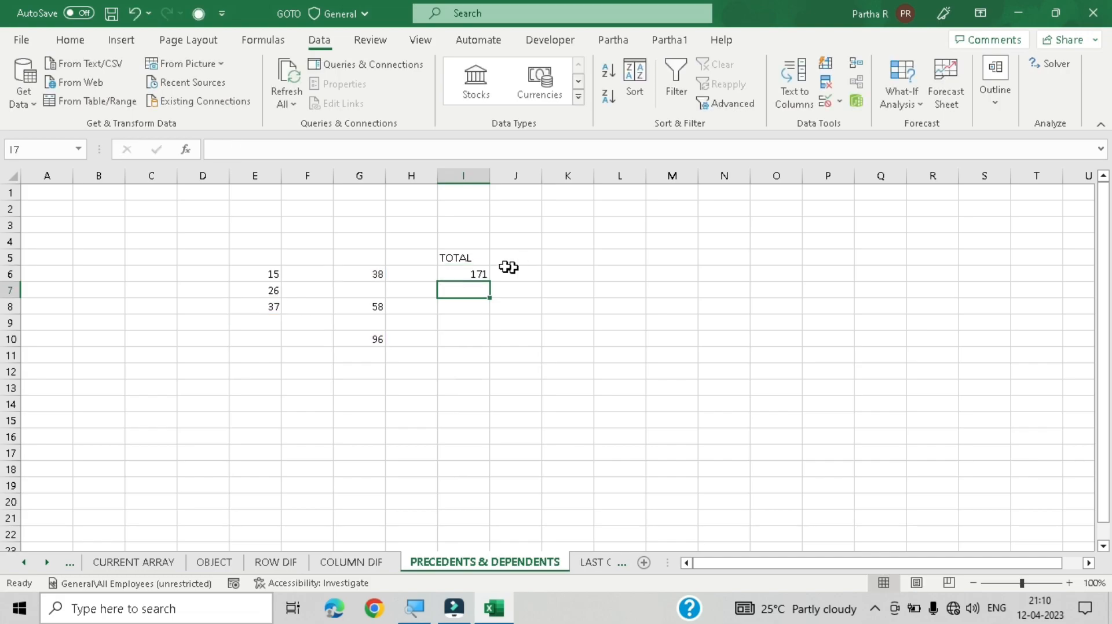
Step: Select cell I6 and apply Go To Special's Precedents option
left_click(485, 273)
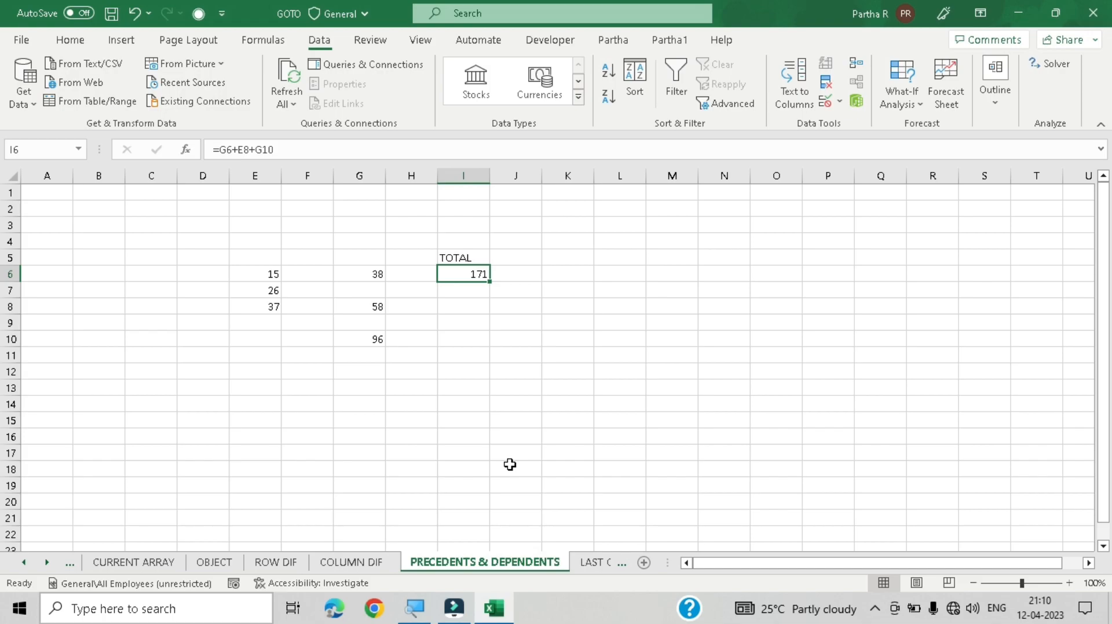
key("F5")
key("alt+s")
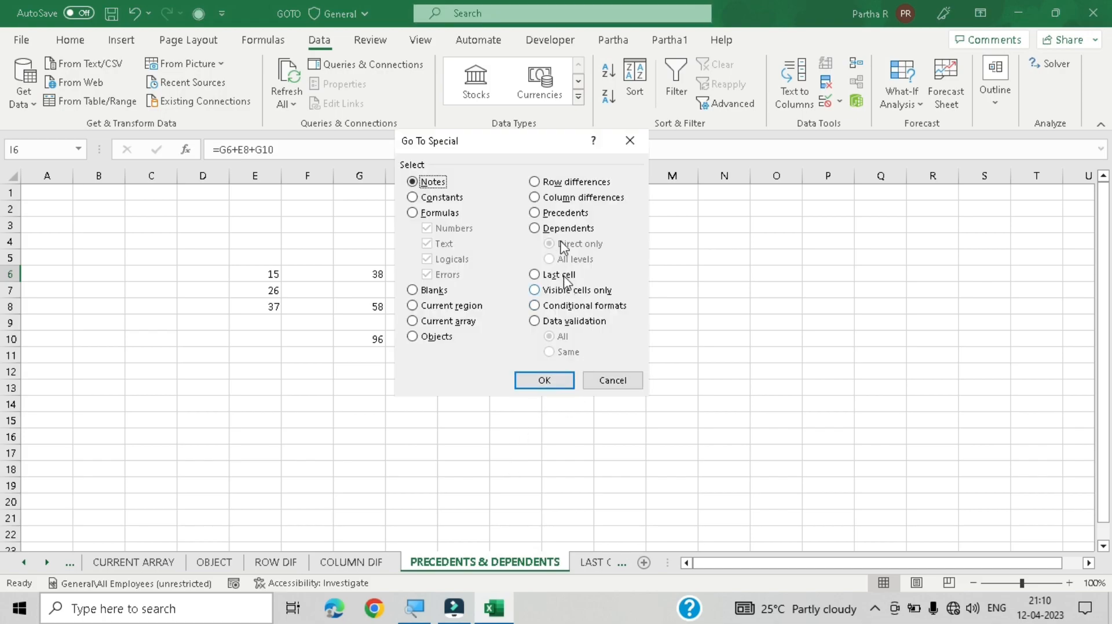
left_click(565, 213)
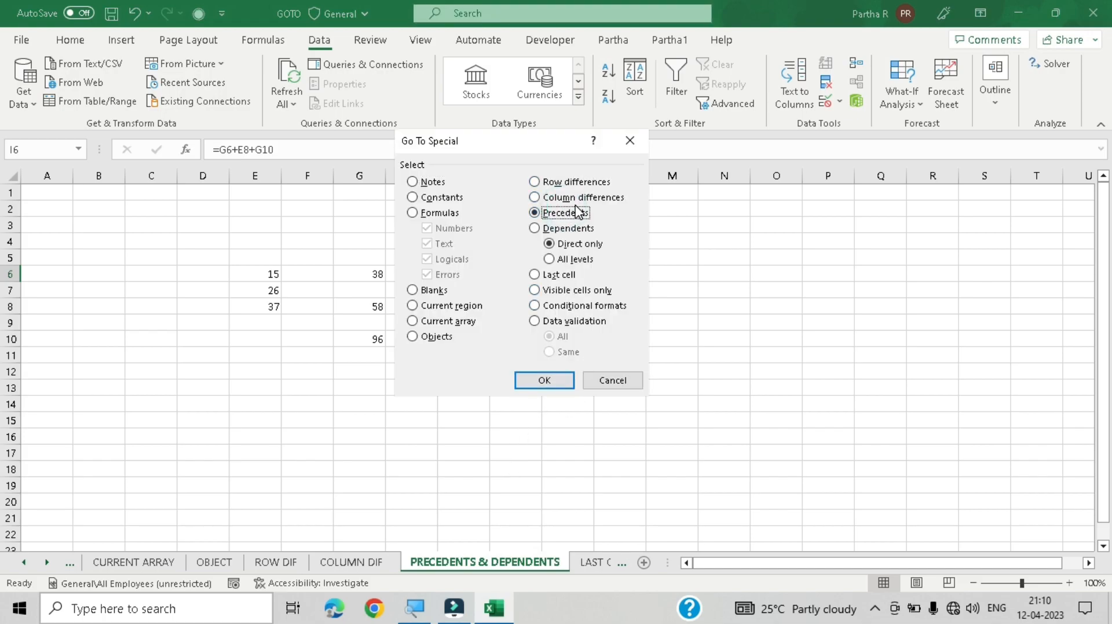
left_click(544, 381)
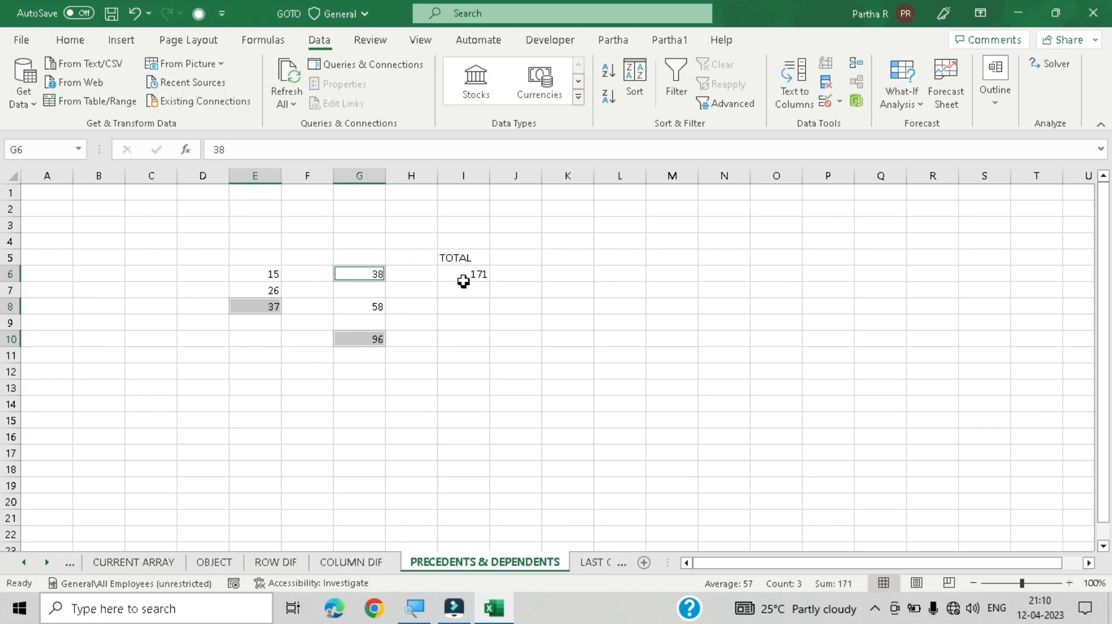
left_click(484, 275)
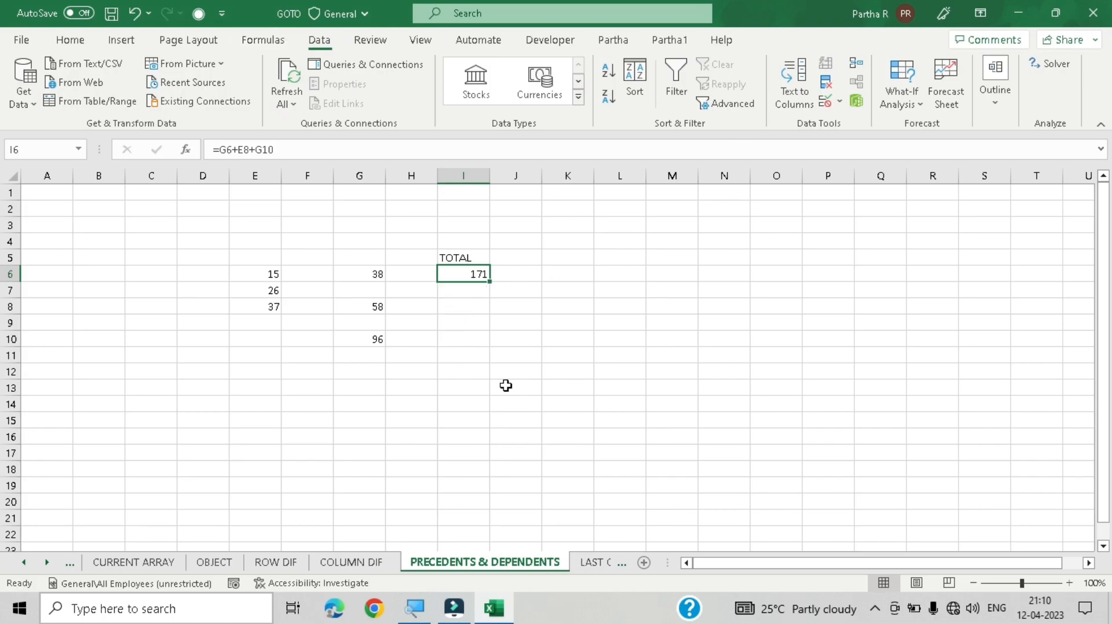
key("F5")
key("alt+s")
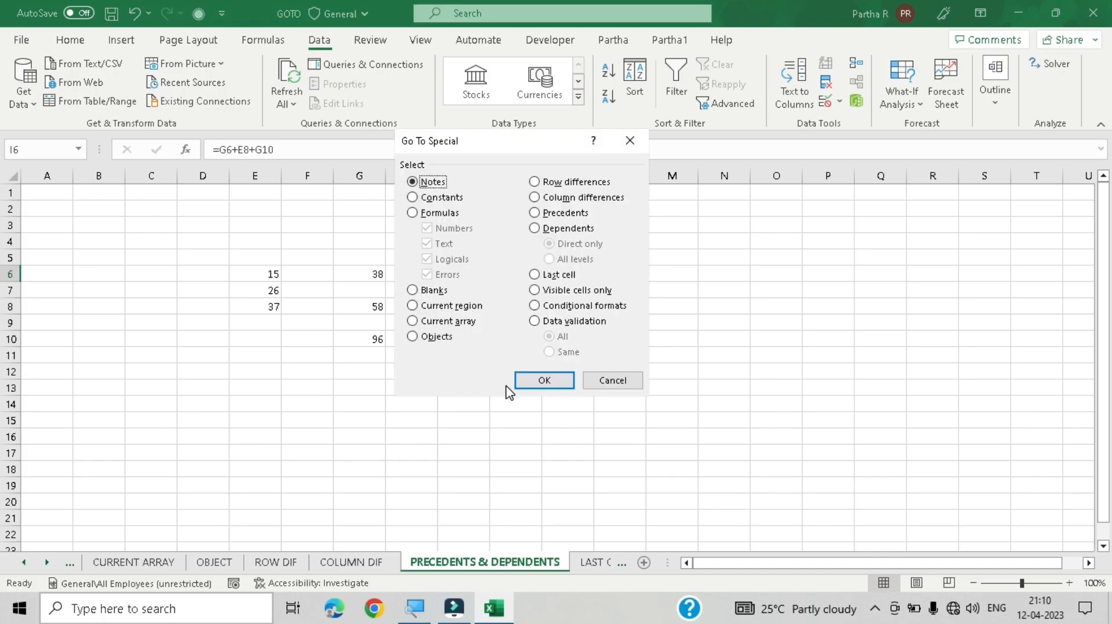
left_click(614, 380)
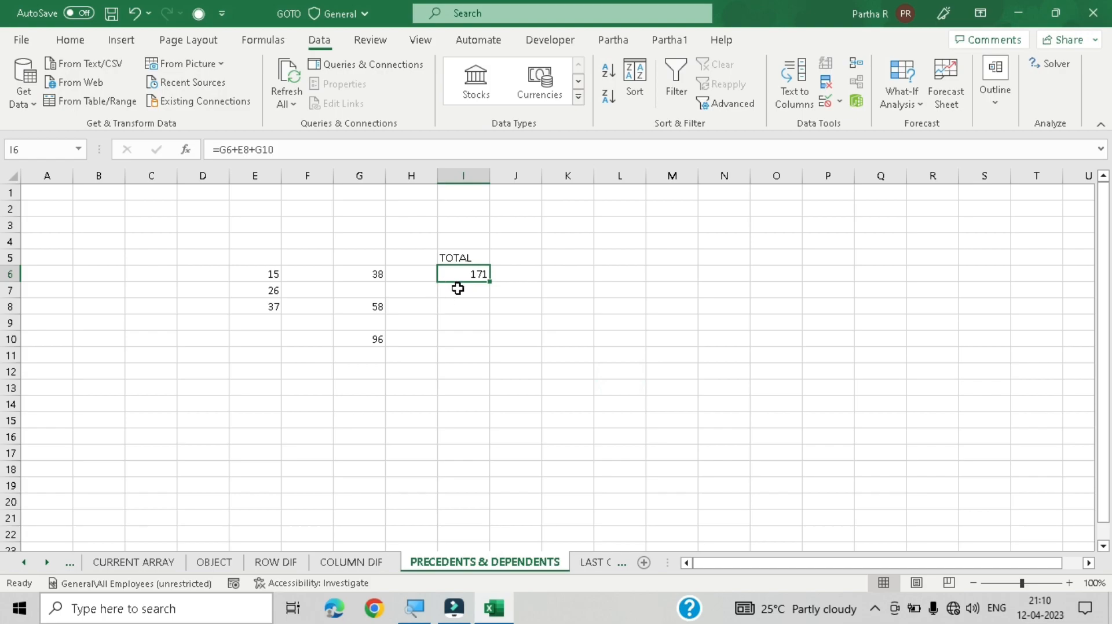
Step: Reselect cell I6 and apply Go To Special's Precedents option again
left_click(360, 273)
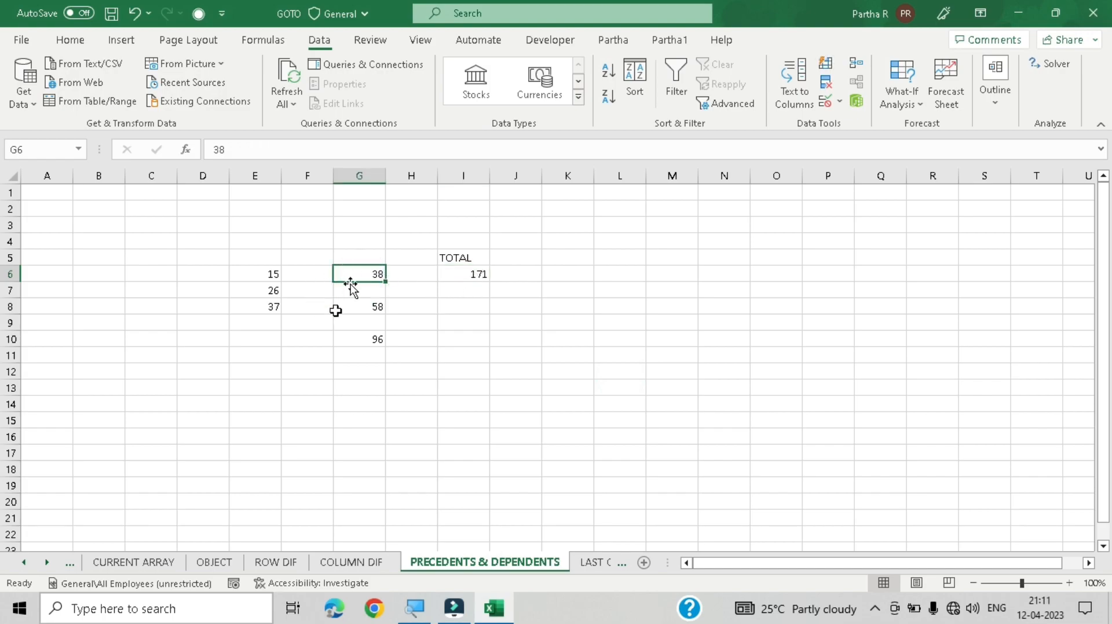
left_click(469, 274)
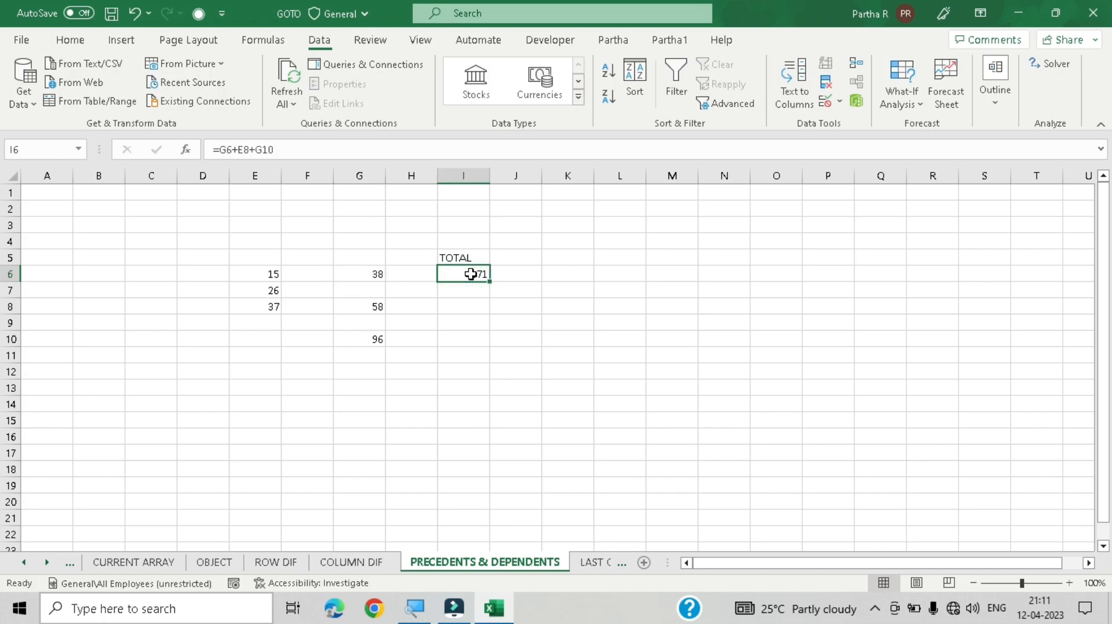
key("ctrl+g")
key("alt+s")
left_click(580, 218)
left_click(543, 380)
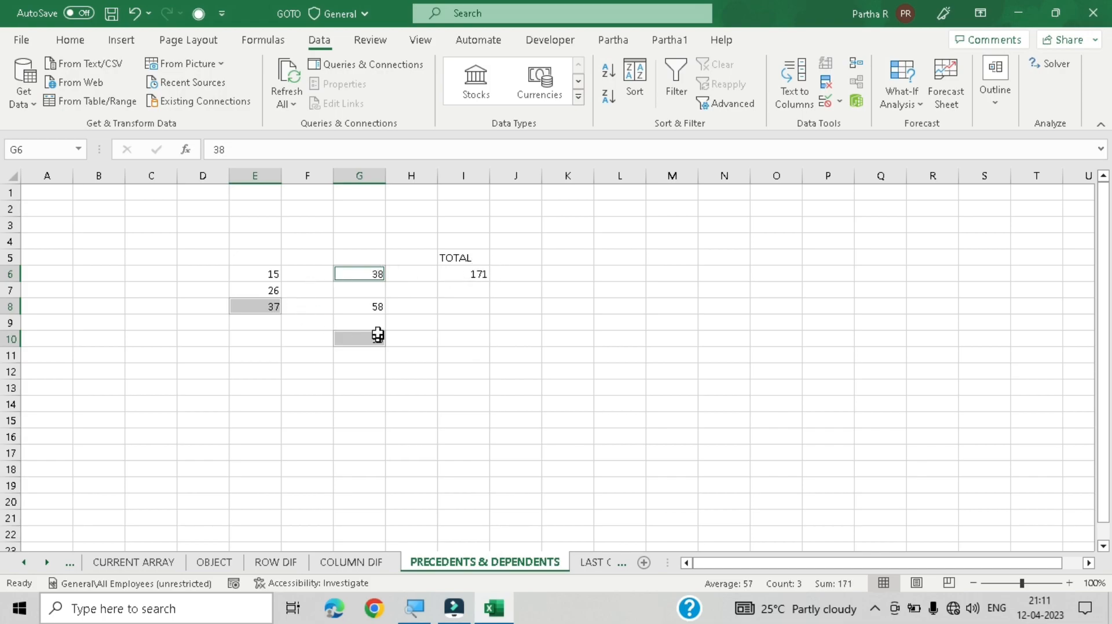
Step: Select cell G6 and apply Go To Special's Dependents option with Direct only
left_click(370, 274)
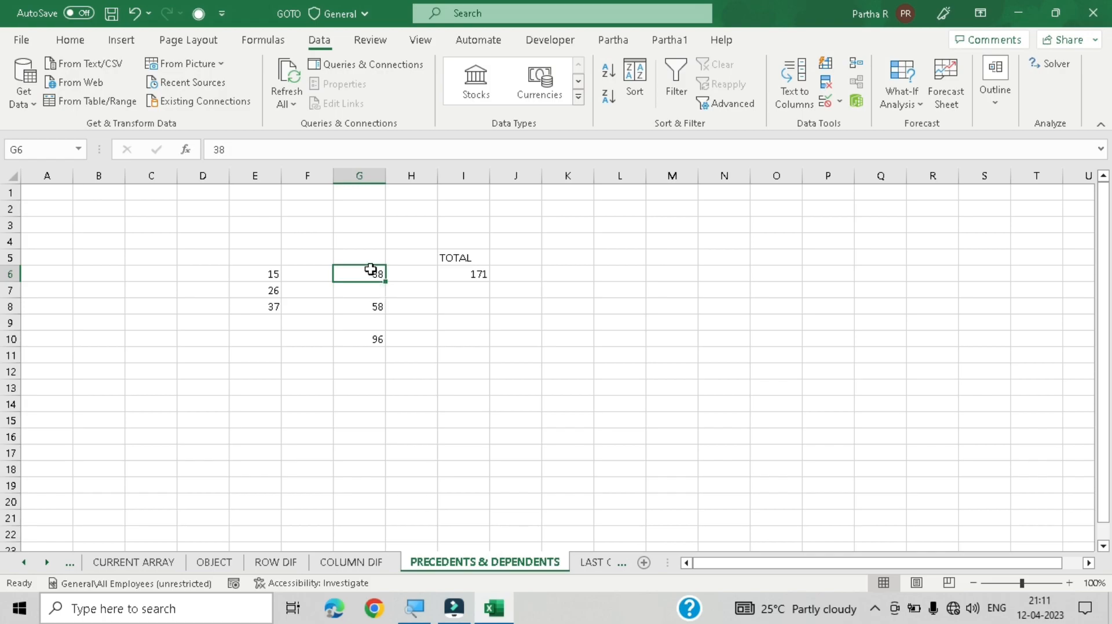
key("ctrl+g")
key("alt+s")
left_click(573, 229)
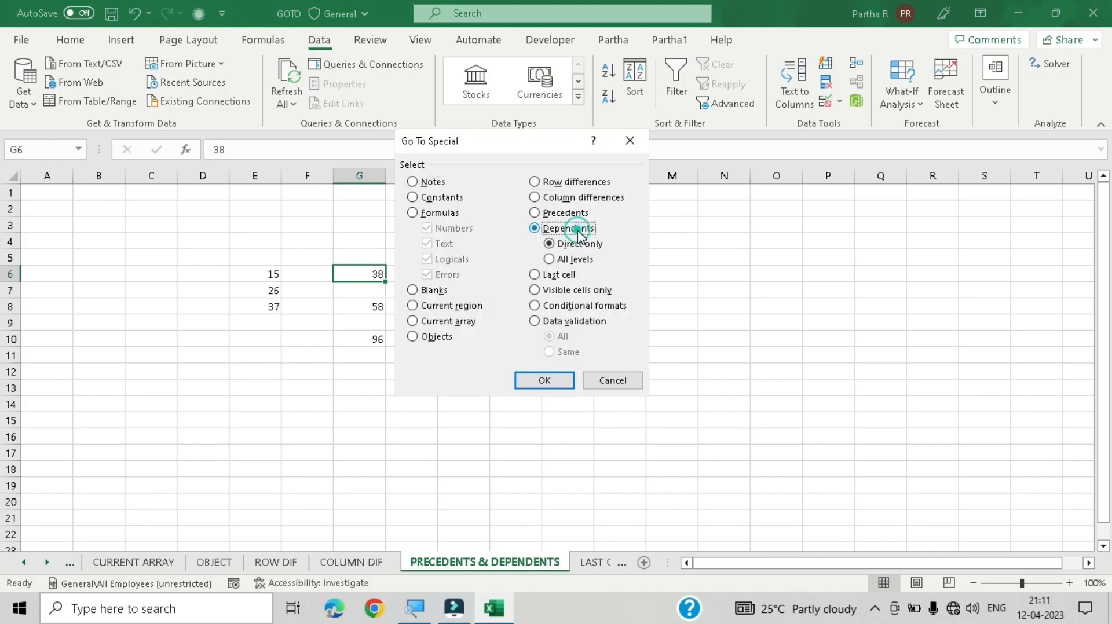
left_click(566, 383)
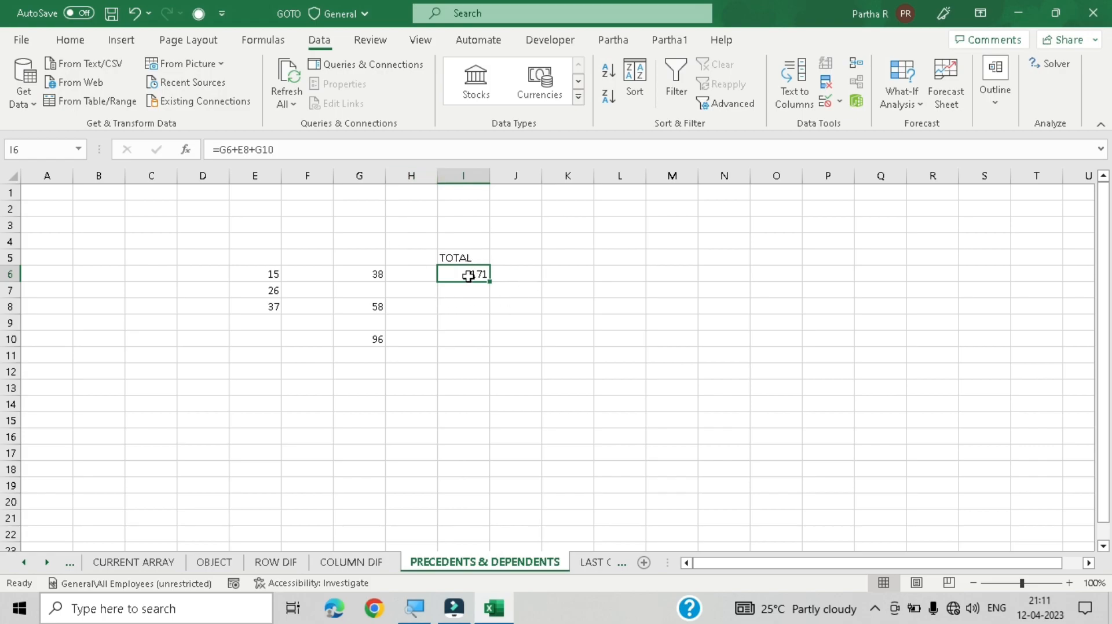
Step: Trace the precedents of the TOTAL cell I6 with the Formula Auditing tools
left_click(265, 42)
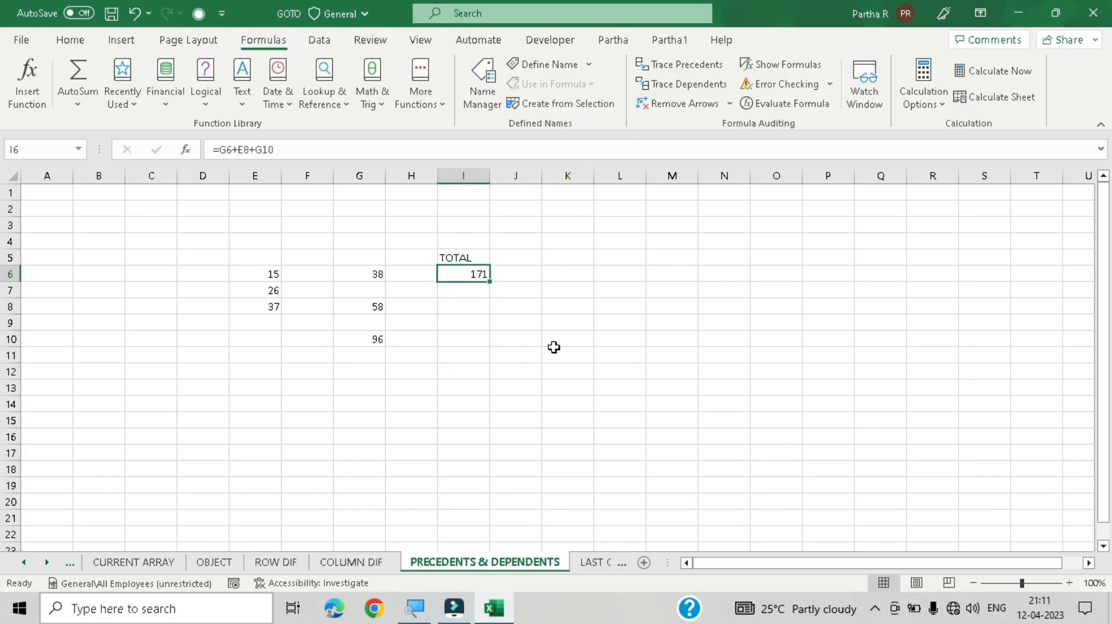
left_click(704, 69)
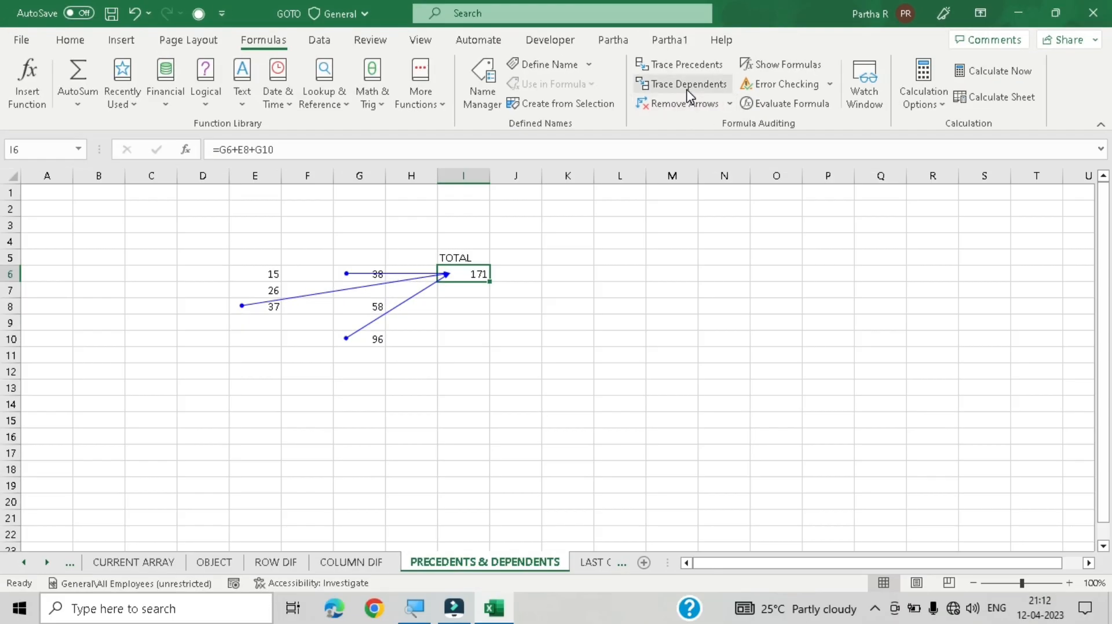
Step: Try tracing the dependents of I6, dismiss the message, and remove all trace arrows
left_click(687, 89)
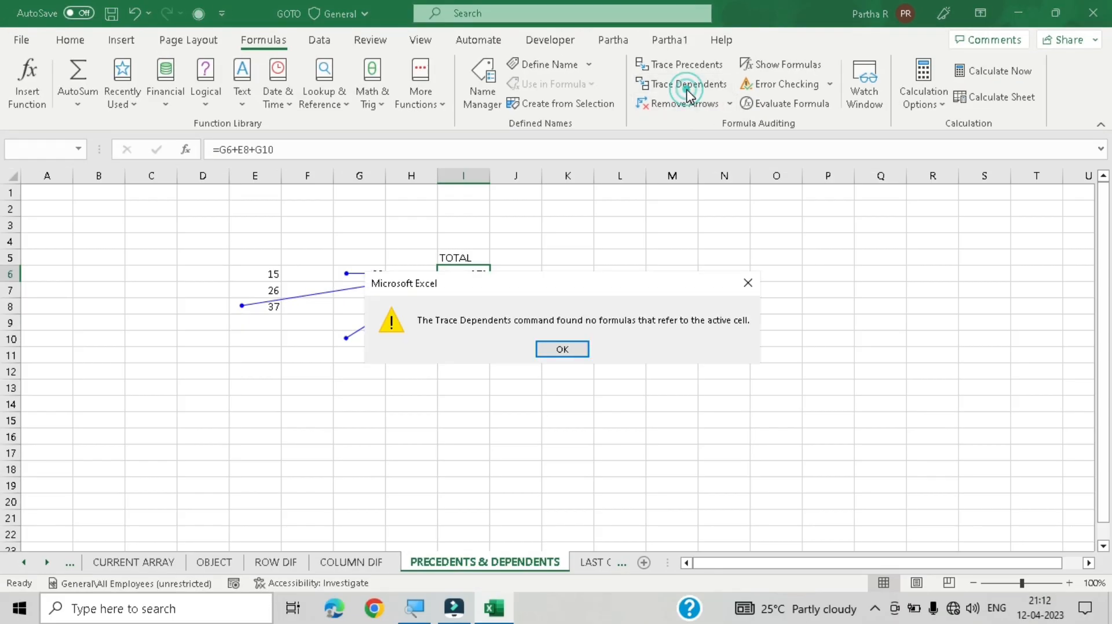
left_click(540, 352)
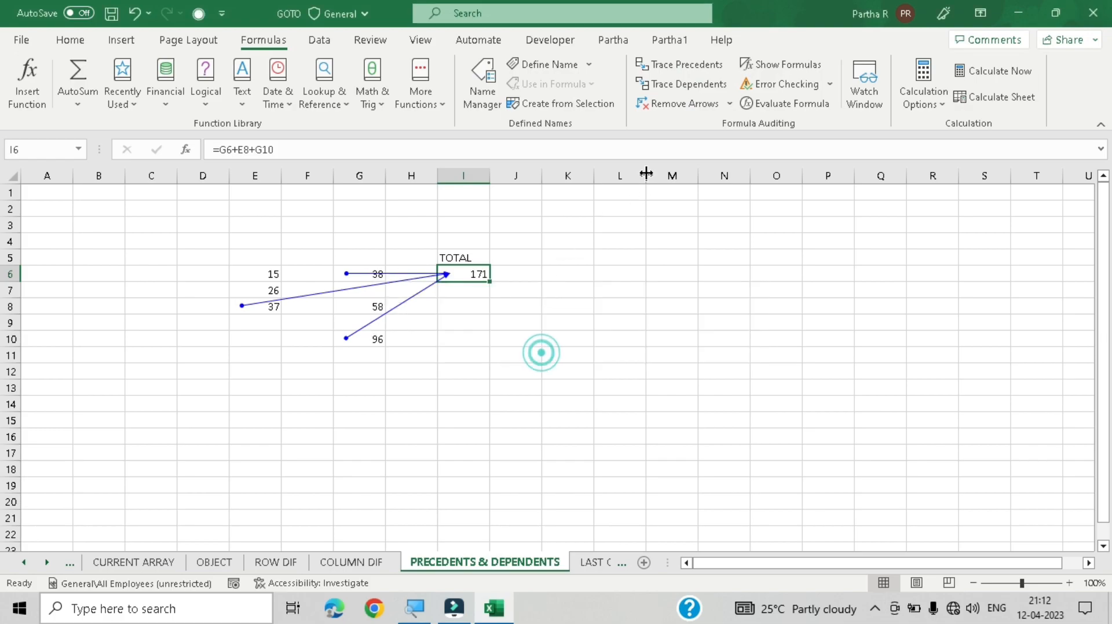
left_click(700, 106)
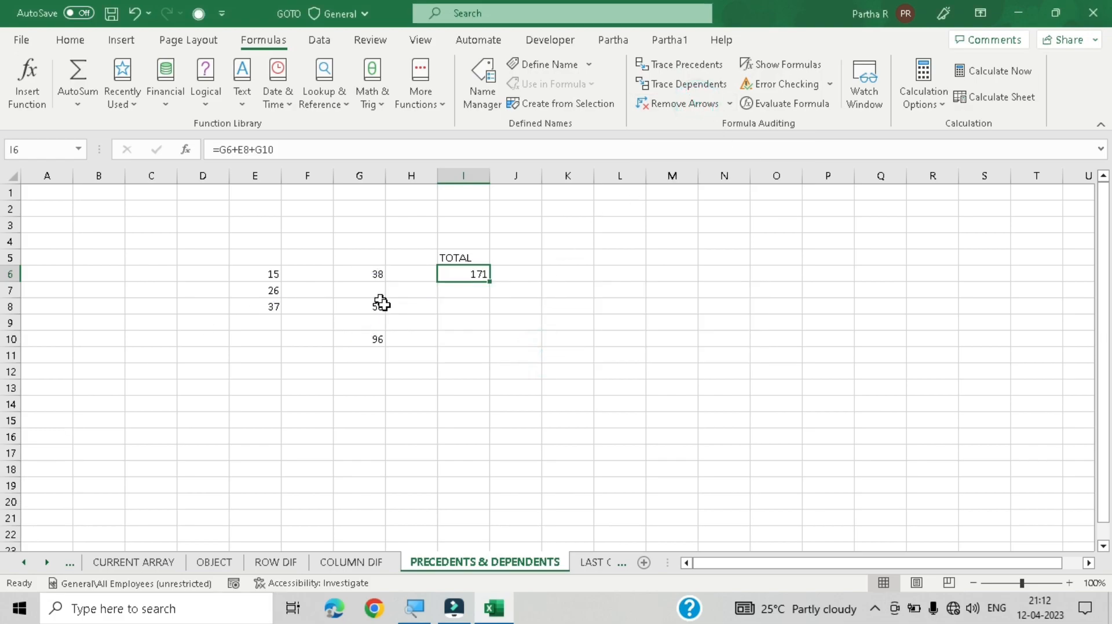
Step: Select cell G6, trace its dependents, and remove the trace arrows again
left_click(463, 339)
left_click(366, 278)
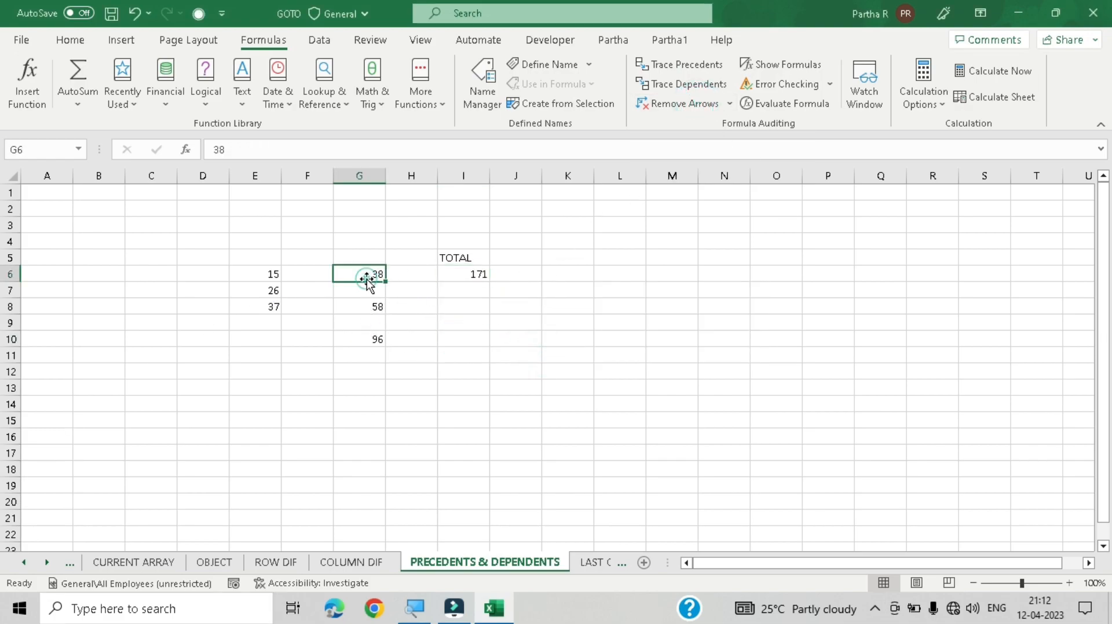
left_click(681, 87)
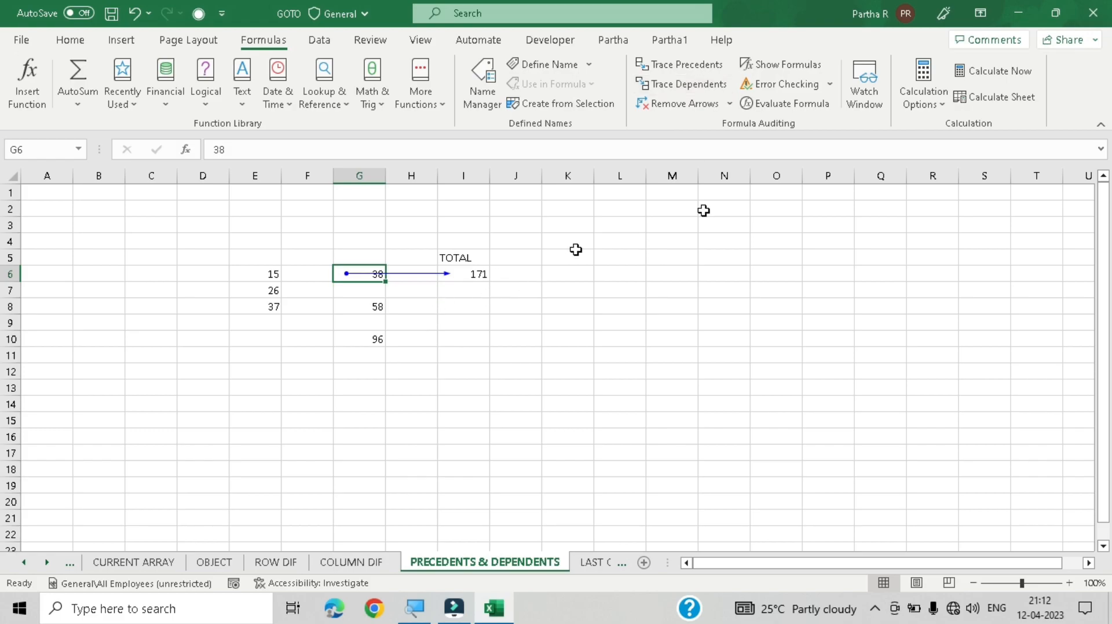
left_click(676, 106)
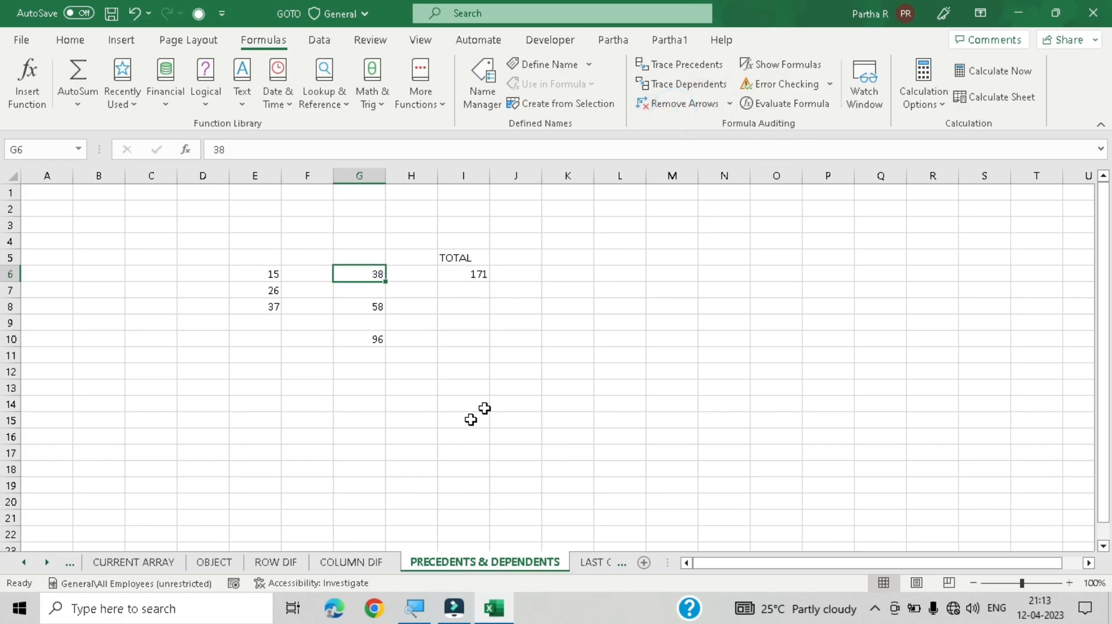
Step: Switch to the LAST CELL sheet and apply Go To Special's Last cell option
left_click(511, 387)
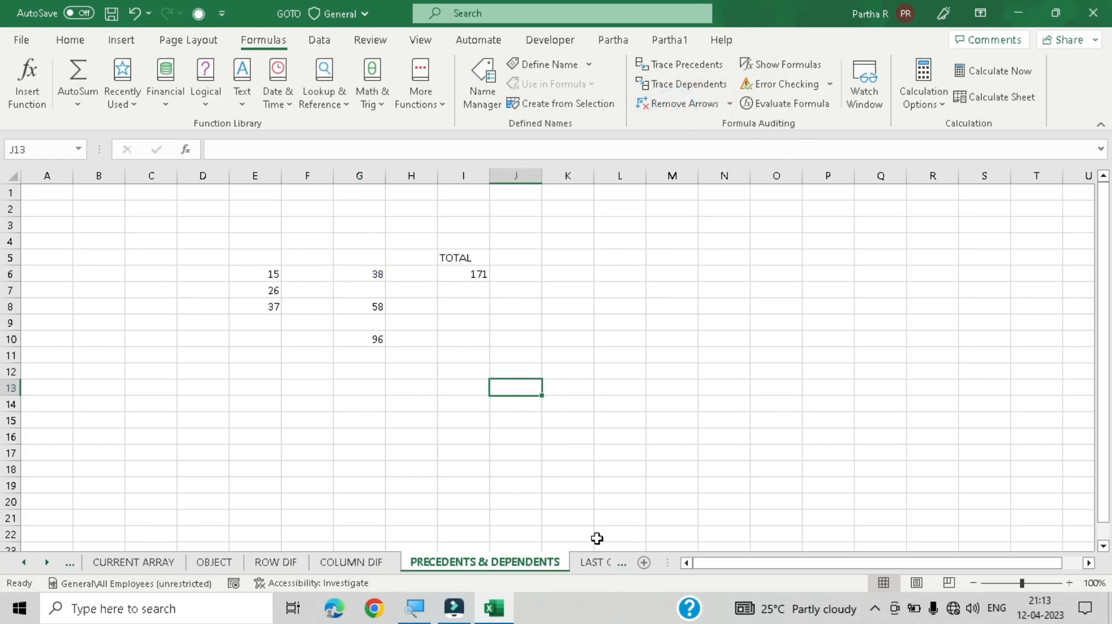
left_click(594, 563)
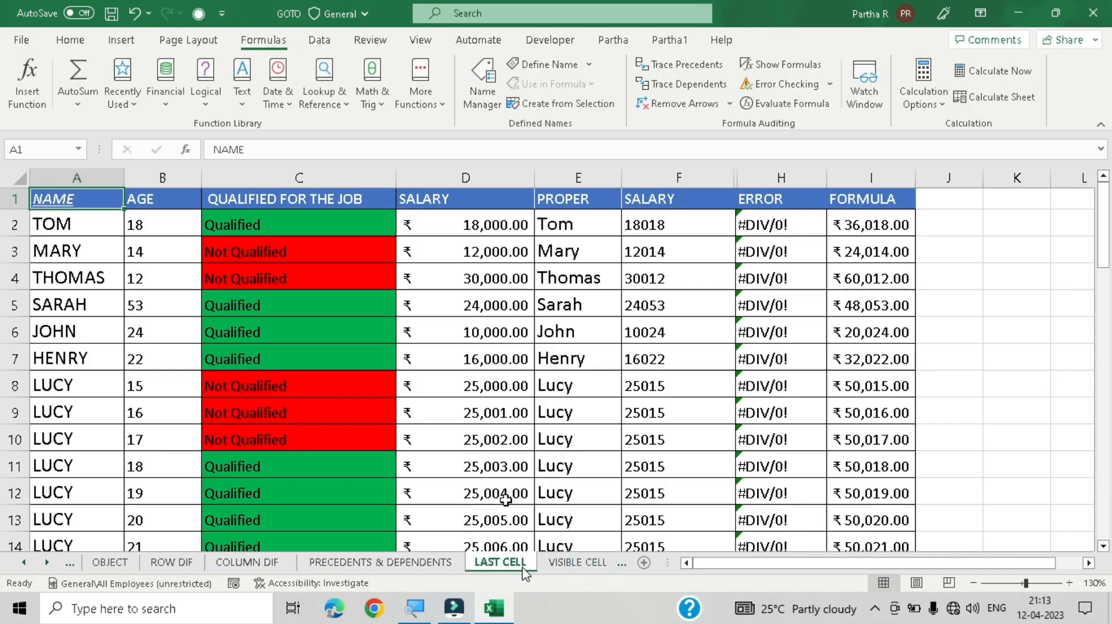
scroll(471, 376, "down", 2)
scroll(472, 378, "up", 3)
key("ctrl+g")
key("alt+s")
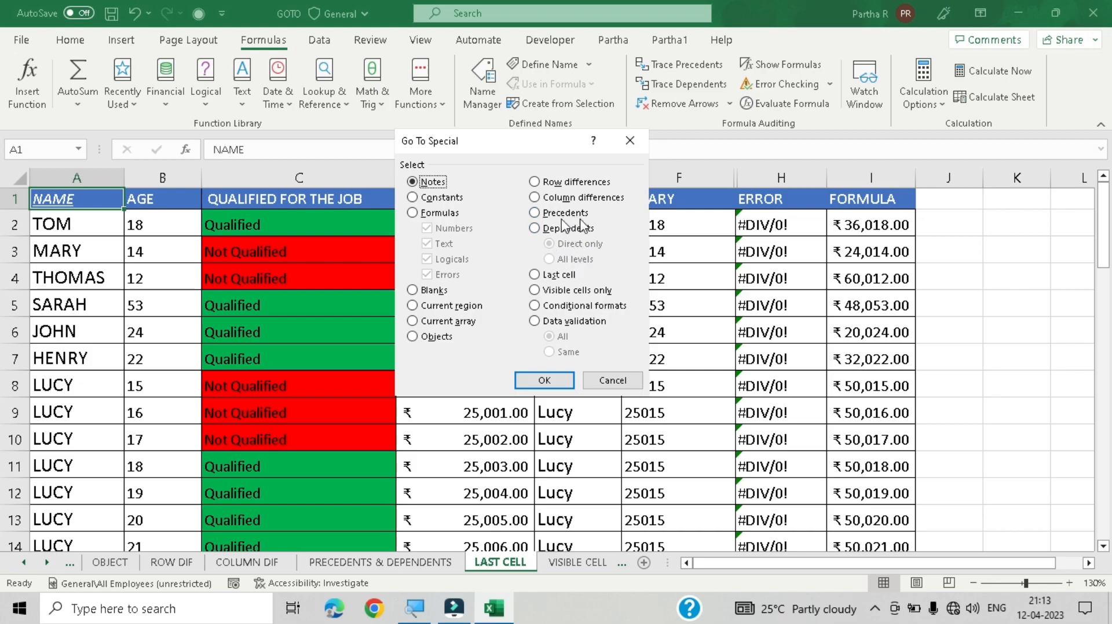
left_click(555, 275)
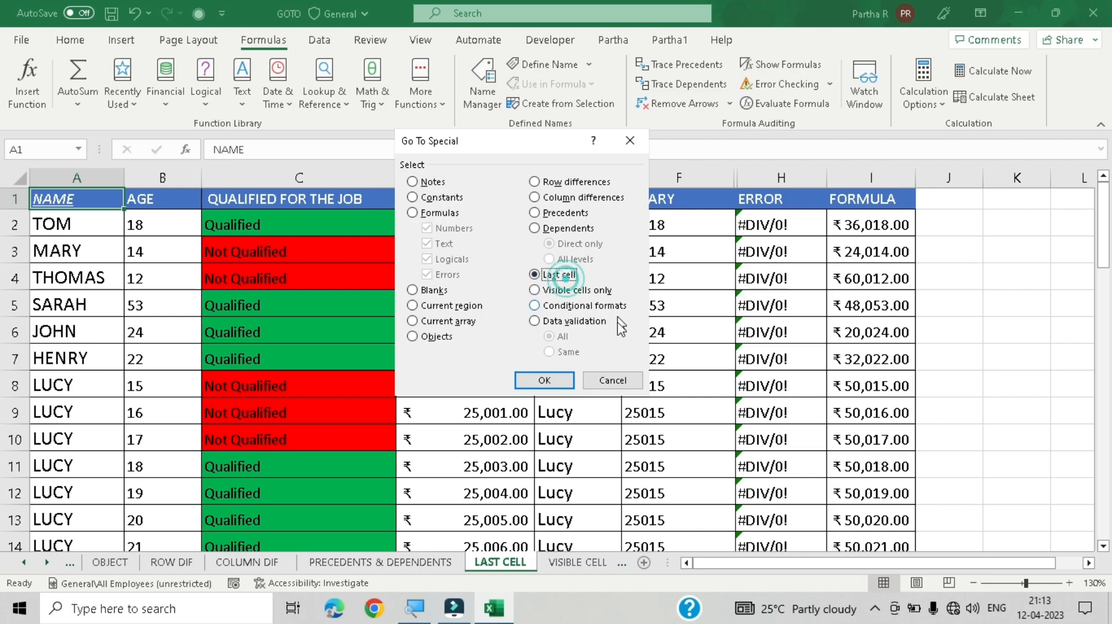
left_click(543, 380)
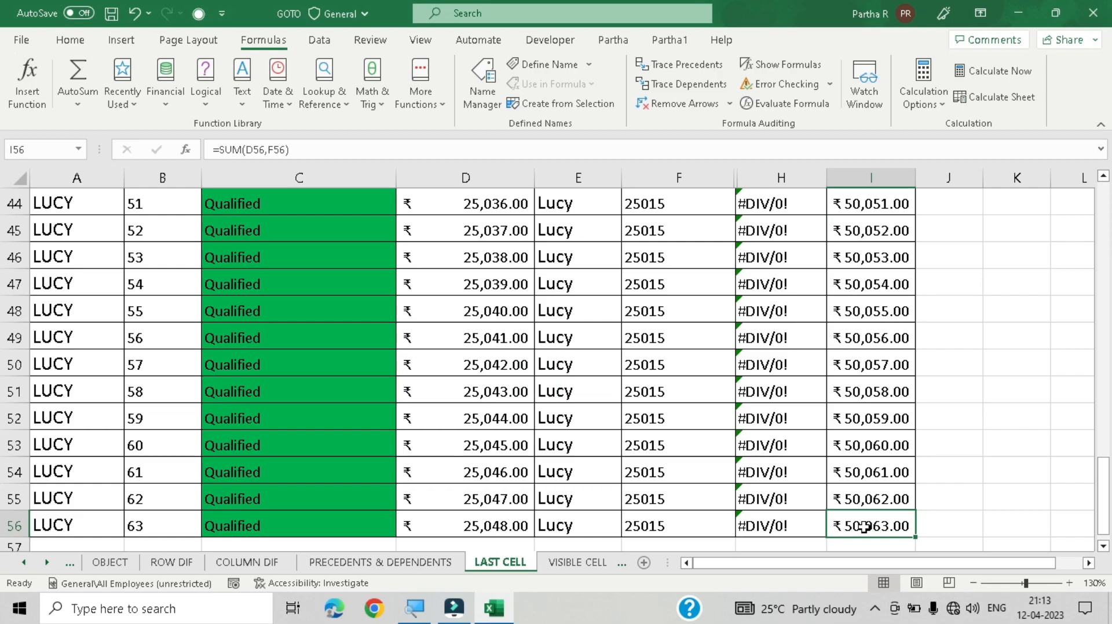
Step: Examine the empty rows below the selected last used cell I56
scroll(863, 525, "down", 1)
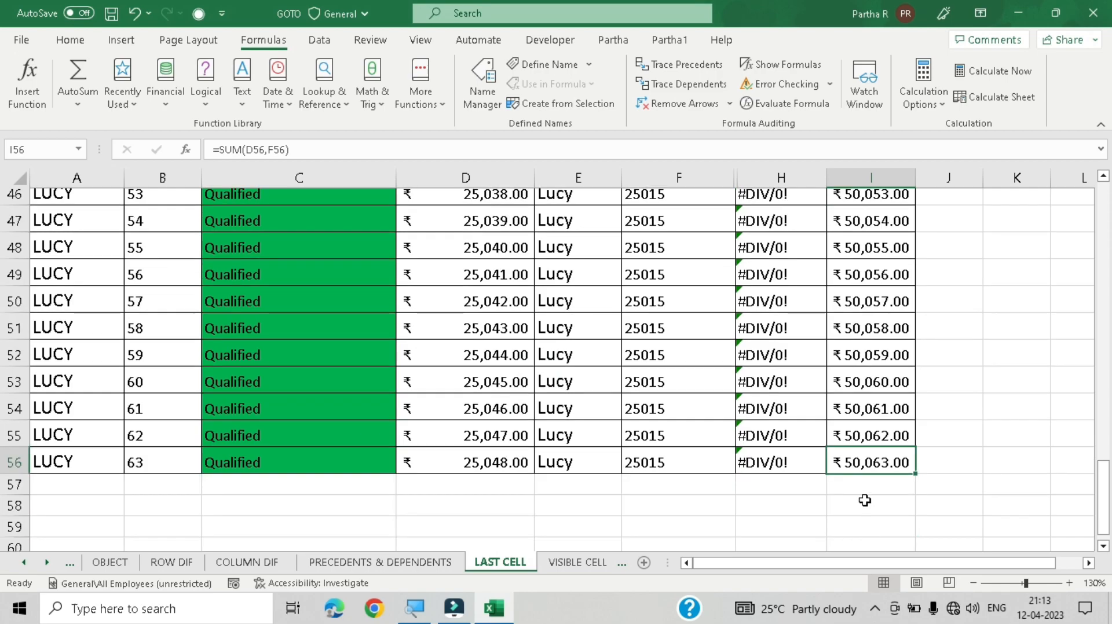
scroll(863, 498, "down", 2)
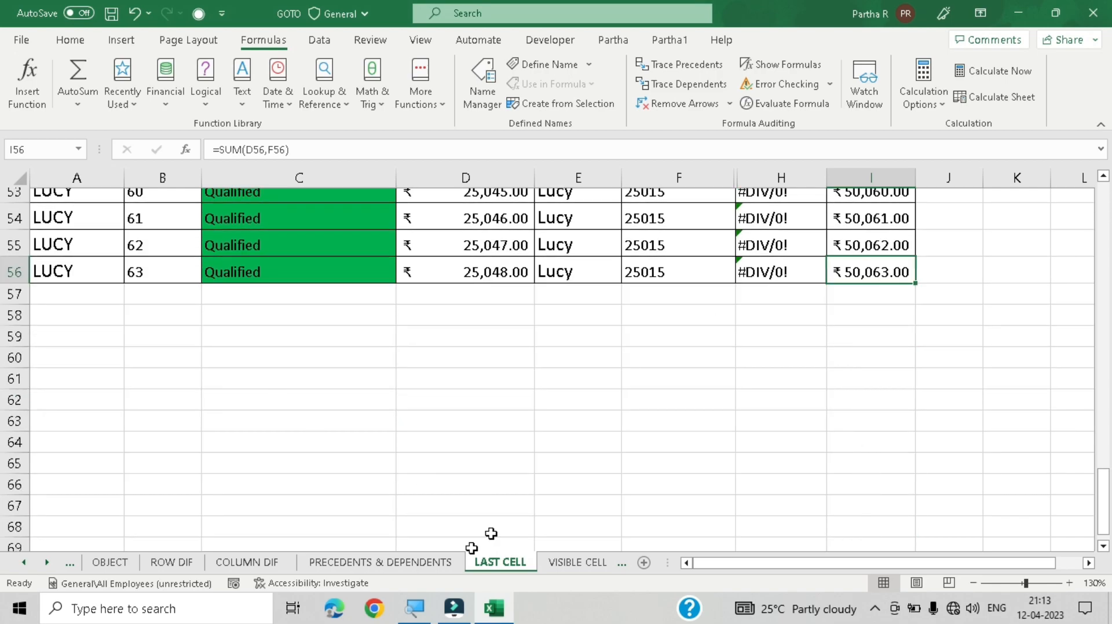
right_click(902, 272)
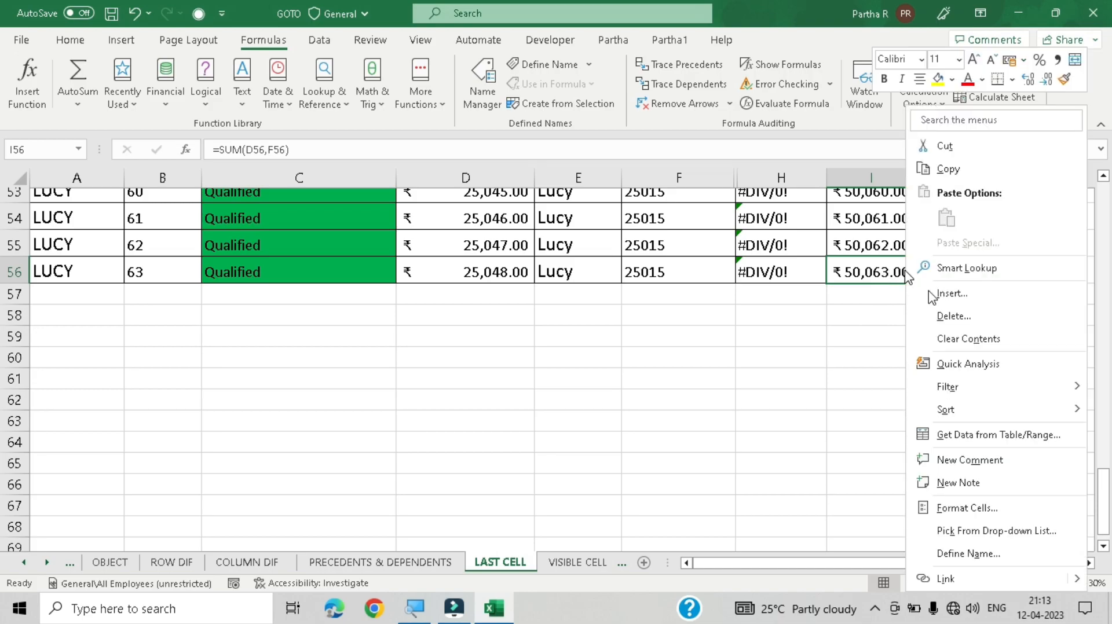
left_click(791, 340)
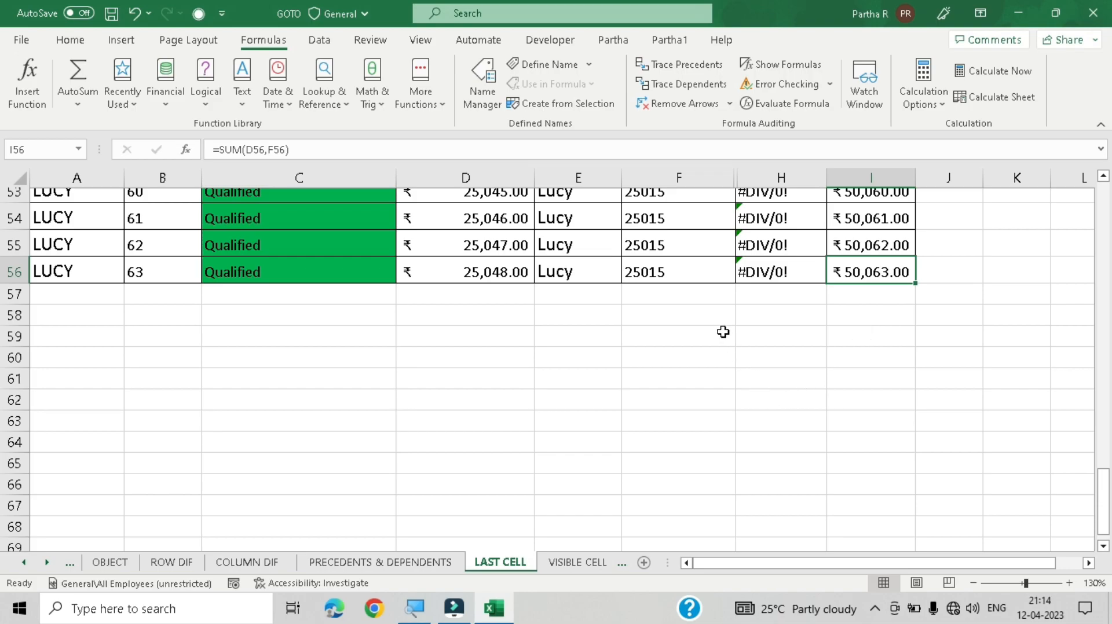
scroll(723, 326, "up", 3)
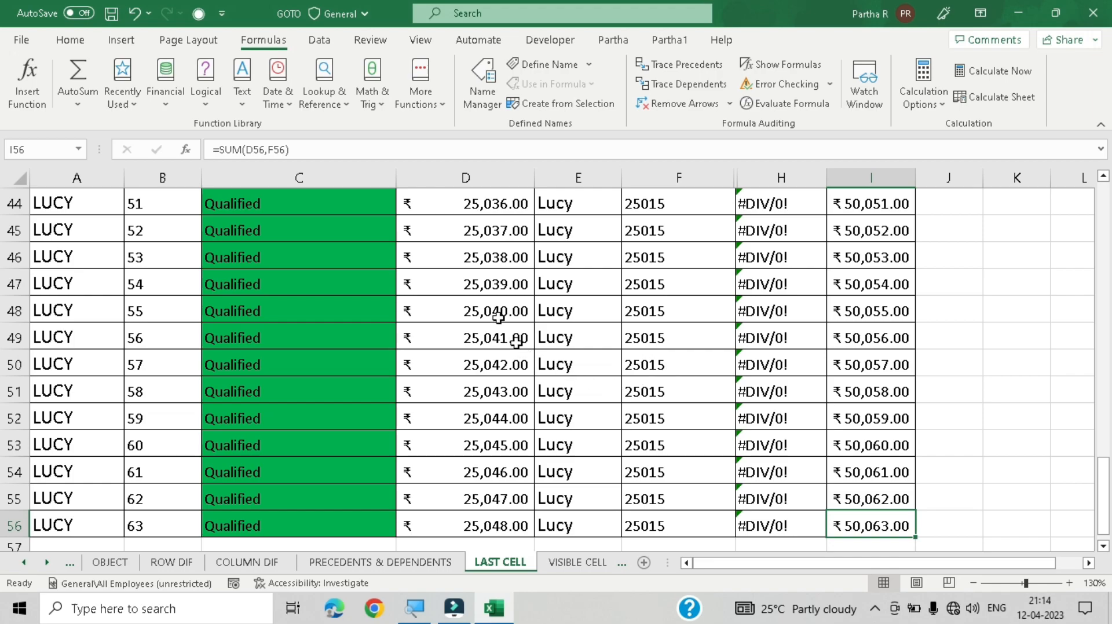
Step: Select a salary cell and jump straight to the sheet's last used cell
left_click(462, 298)
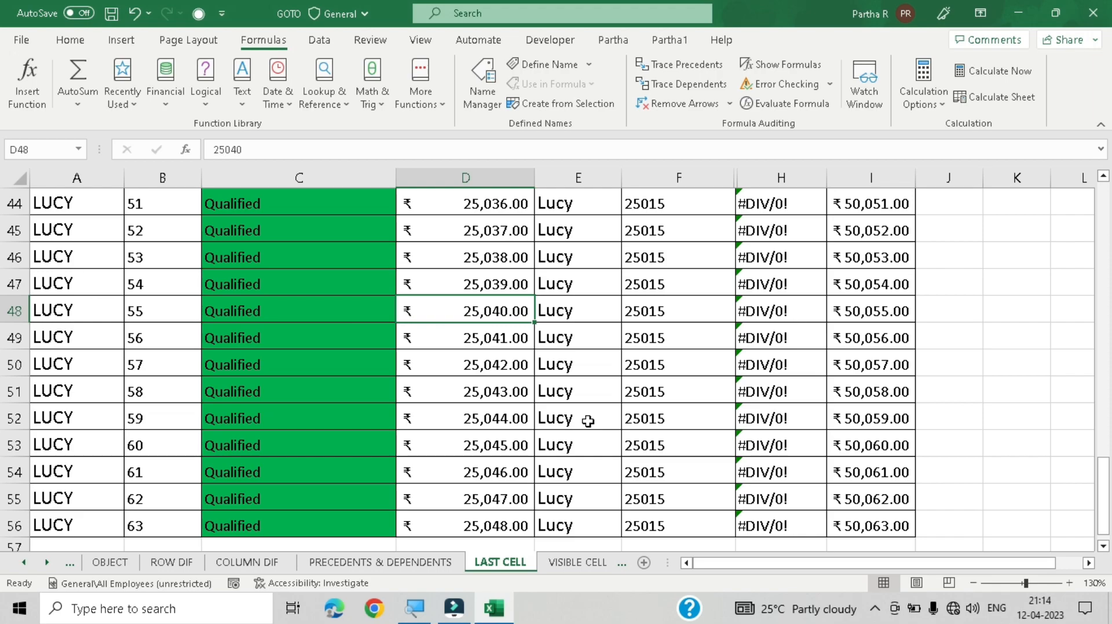
key("End")
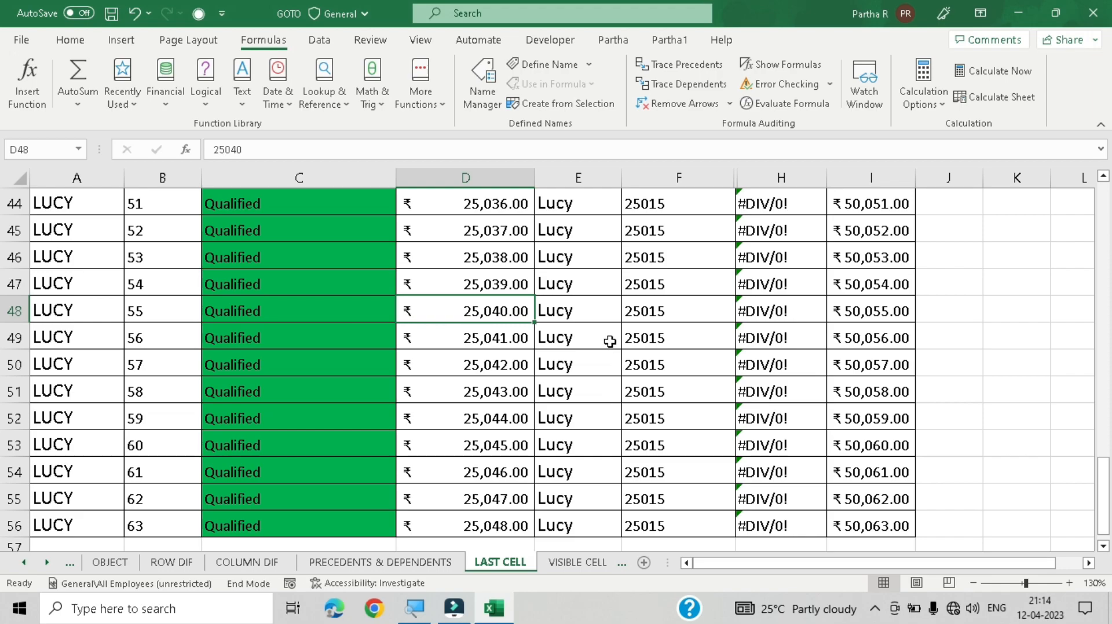
scroll(608, 341, "up", 13)
scroll(581, 349, "up", 2)
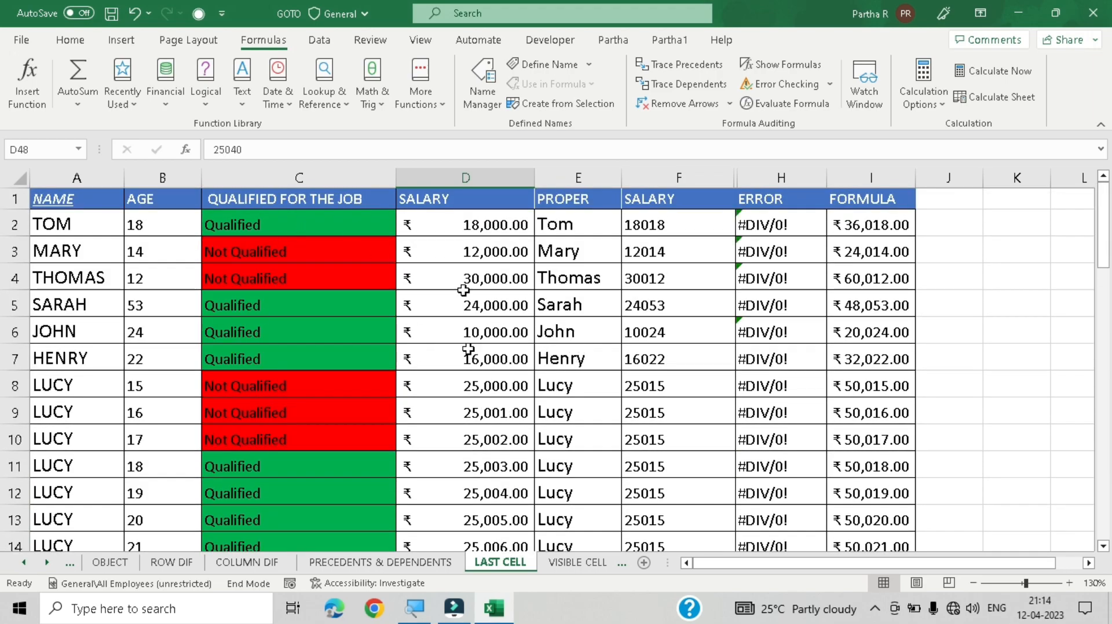
left_click(435, 304)
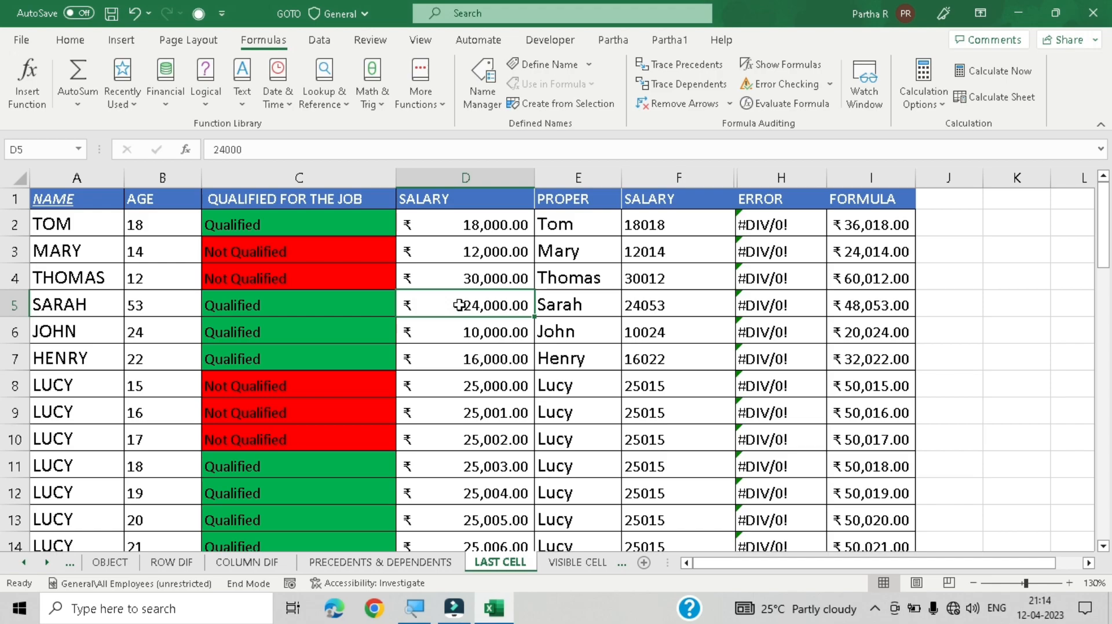
key("ctrl+End")
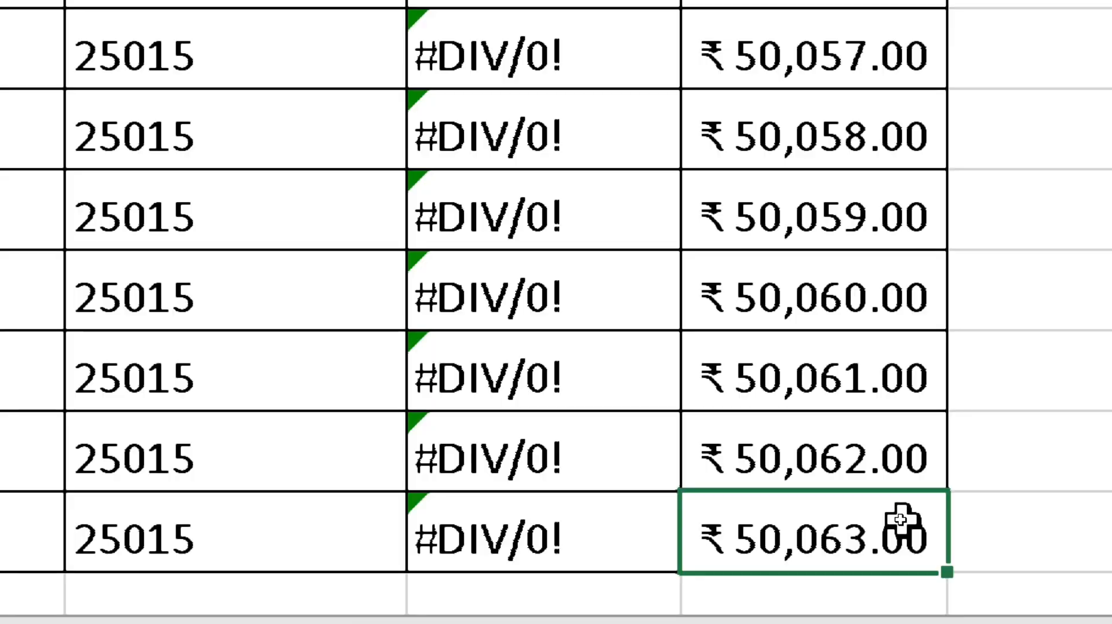
Step: Return to cell A1 at the start of the sheet
scroll(835, 395, "down", 2)
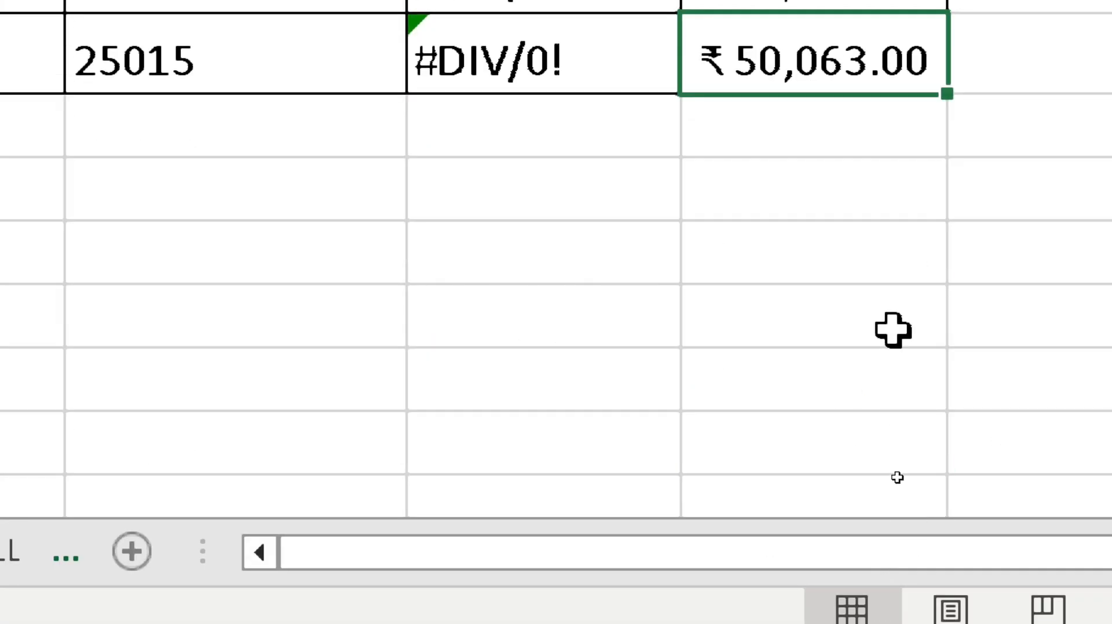
scroll(891, 198, "up", 6)
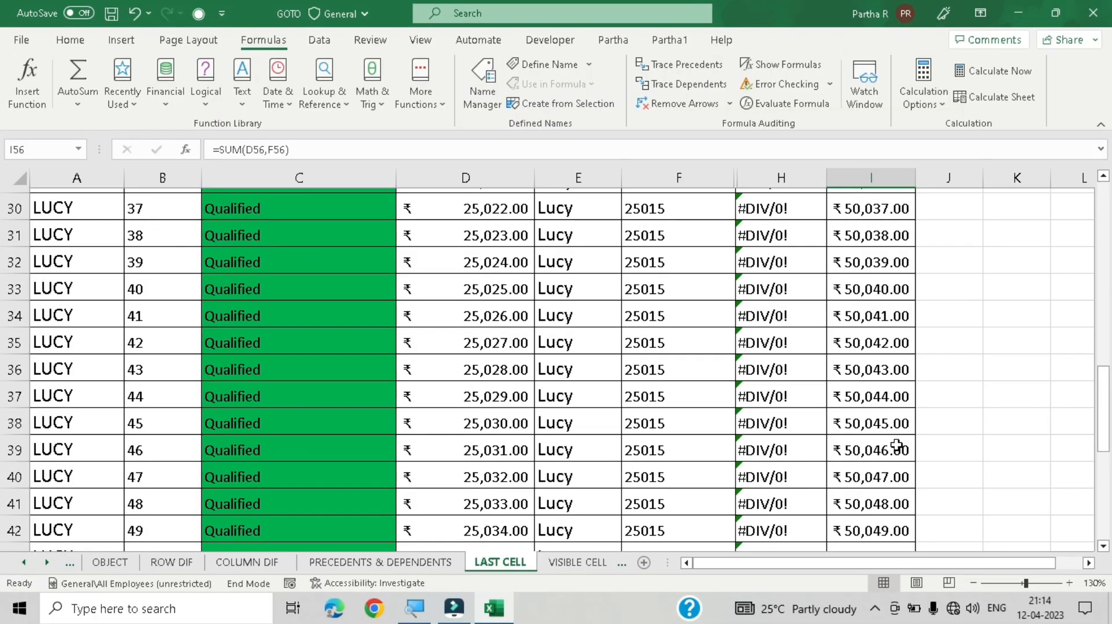
scroll(894, 203, "down", 1)
scroll(927, 421, "down", 6)
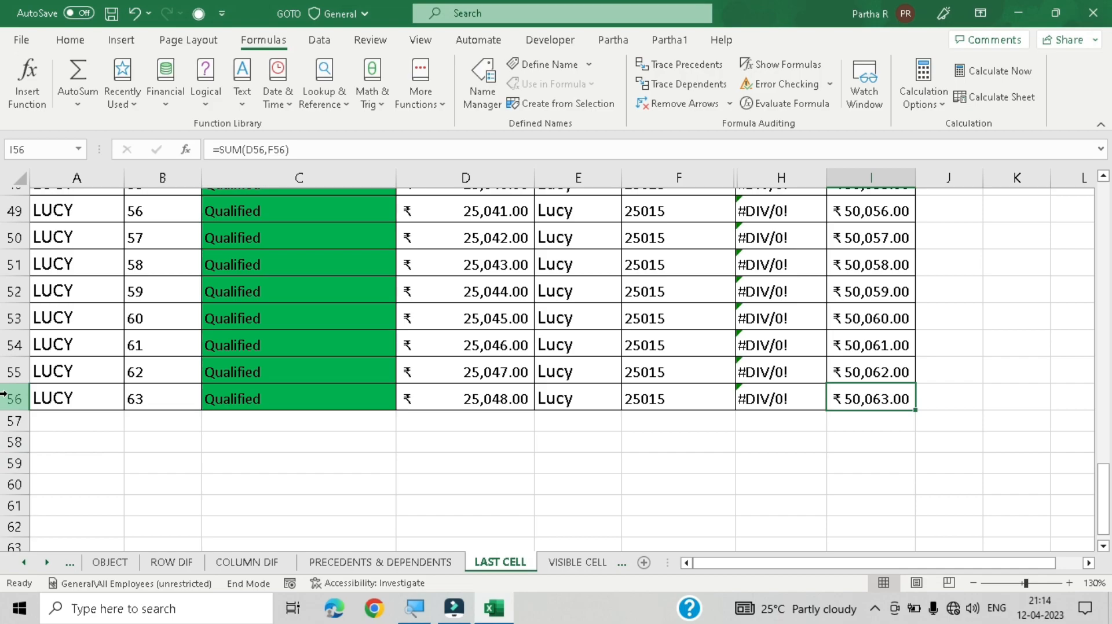
scroll(264, 377, "up", 8)
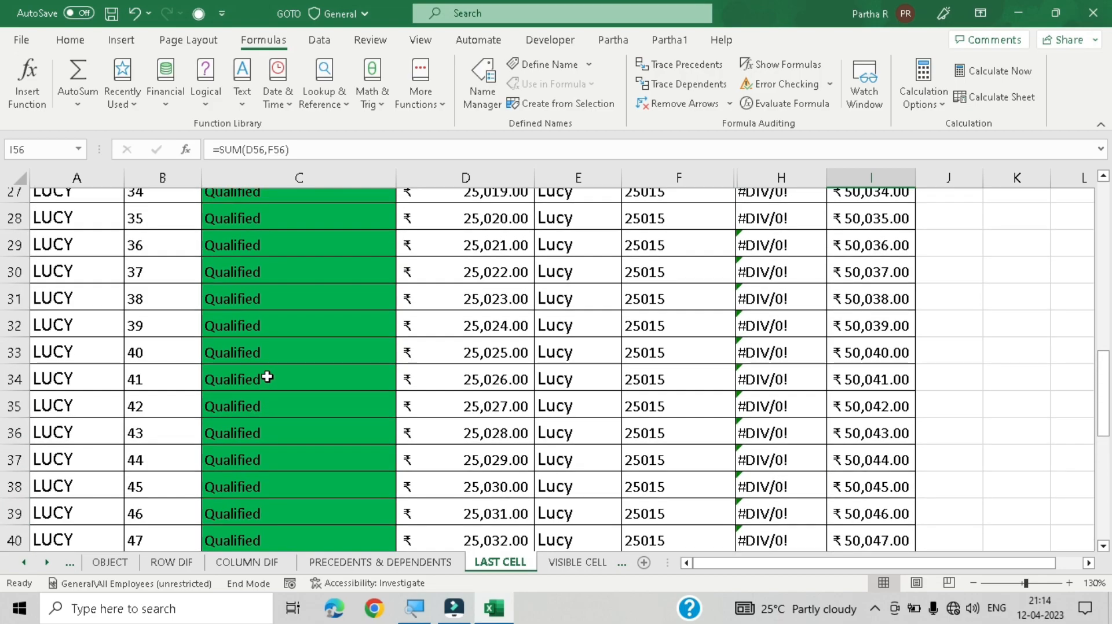
scroll(267, 377, "down", 10)
scroll(271, 370, "up", 2)
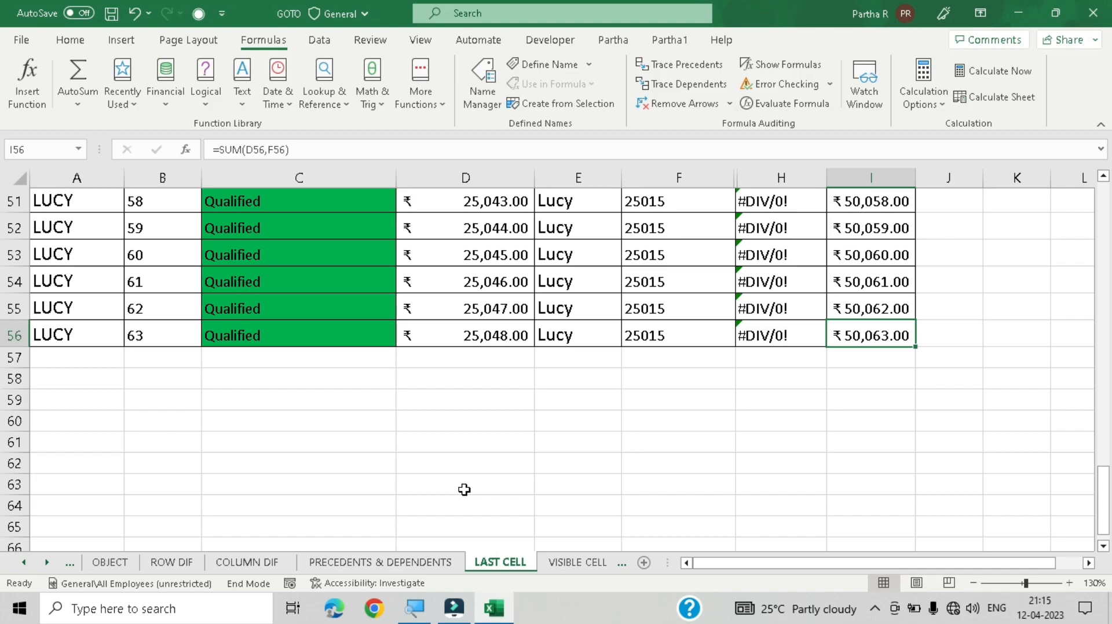
key("ctrl+Home")
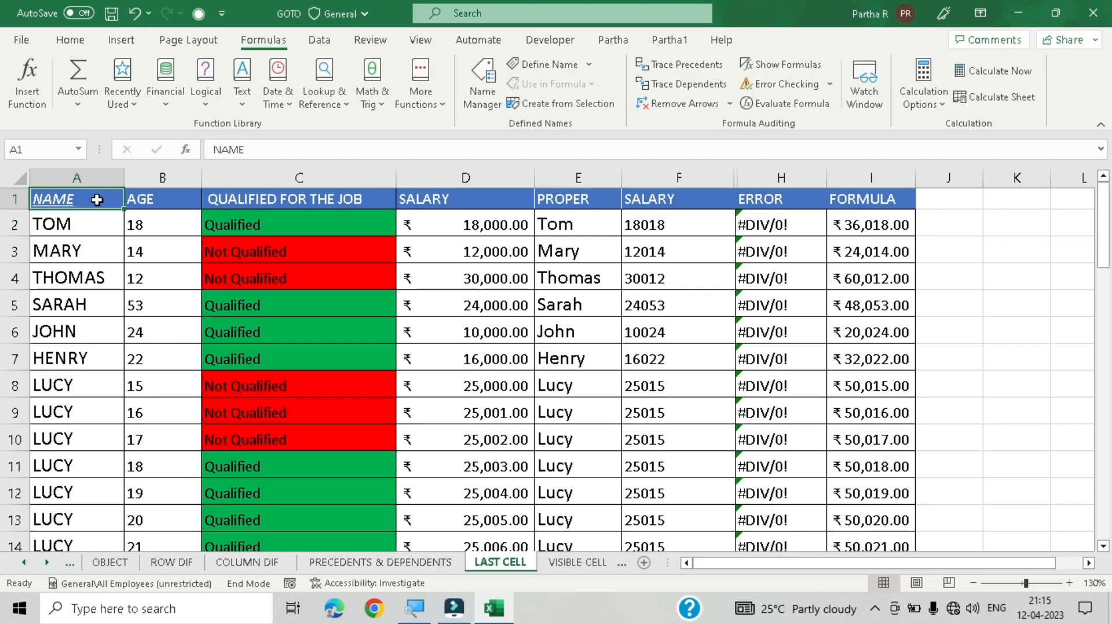
scroll(371, 376, "down", 2)
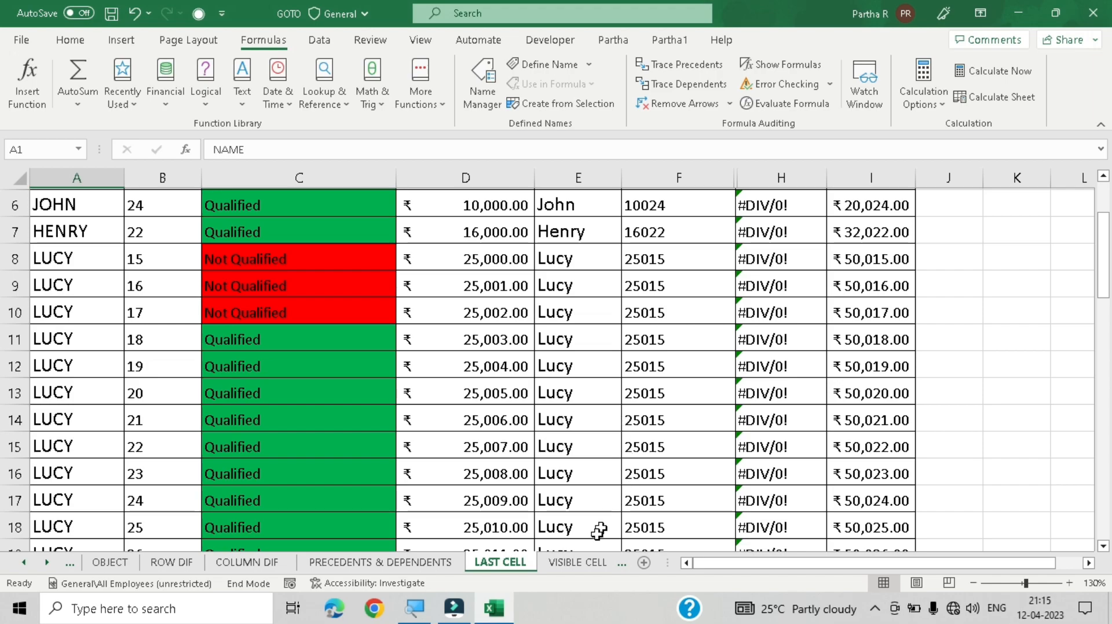
Step: Open the VISIBLE CELL sheet and zoom to view its whole table
left_click(590, 562)
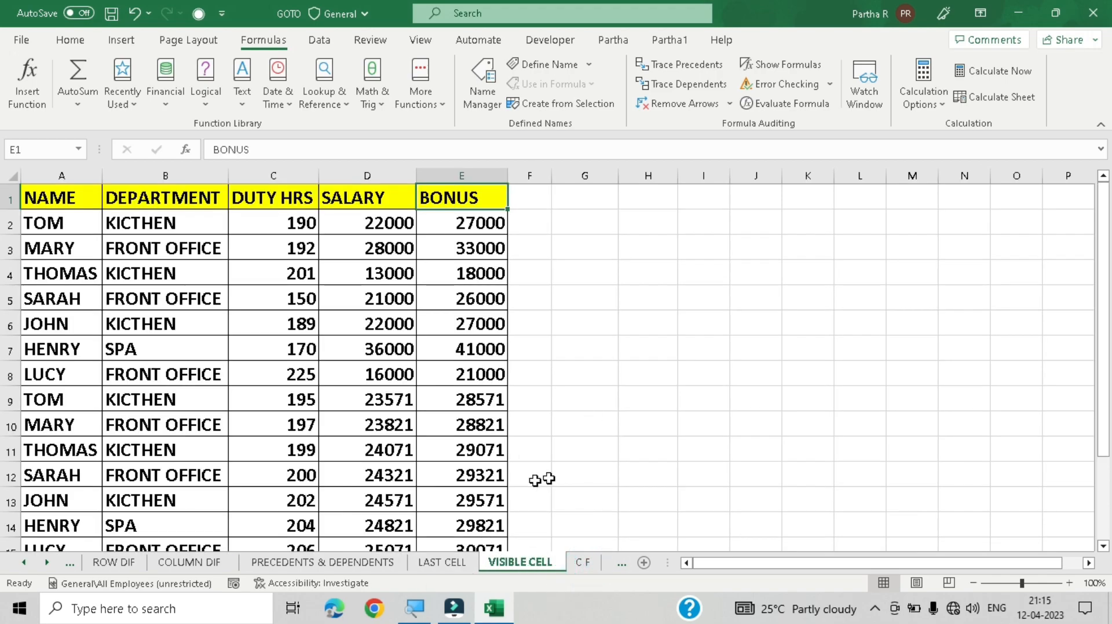
scroll(579, 405, "down", 2)
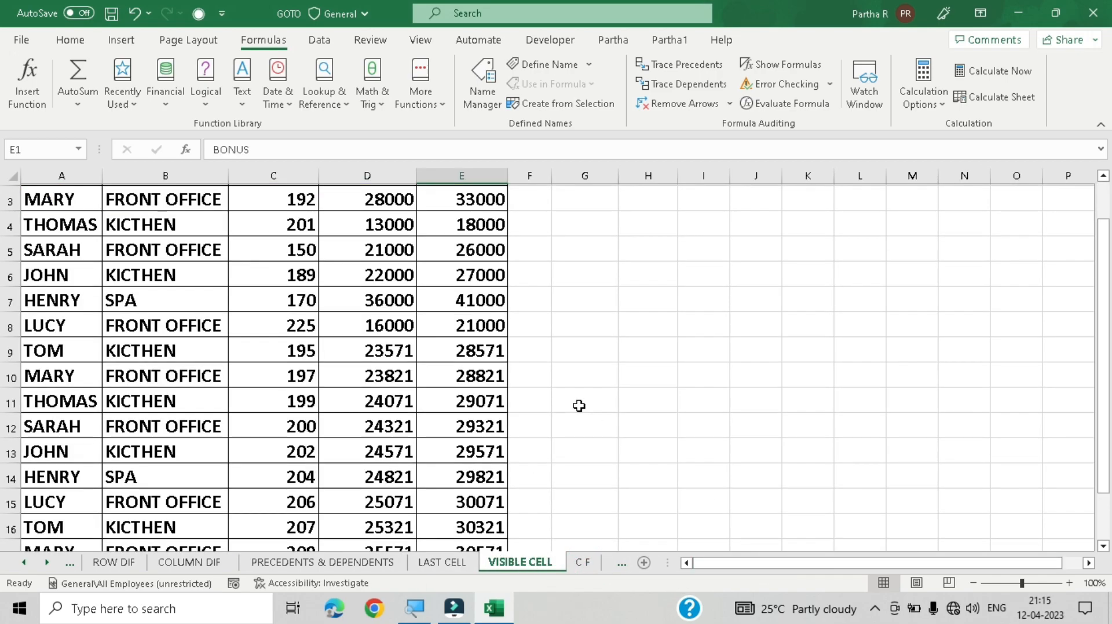
scroll(579, 406, "up", 2)
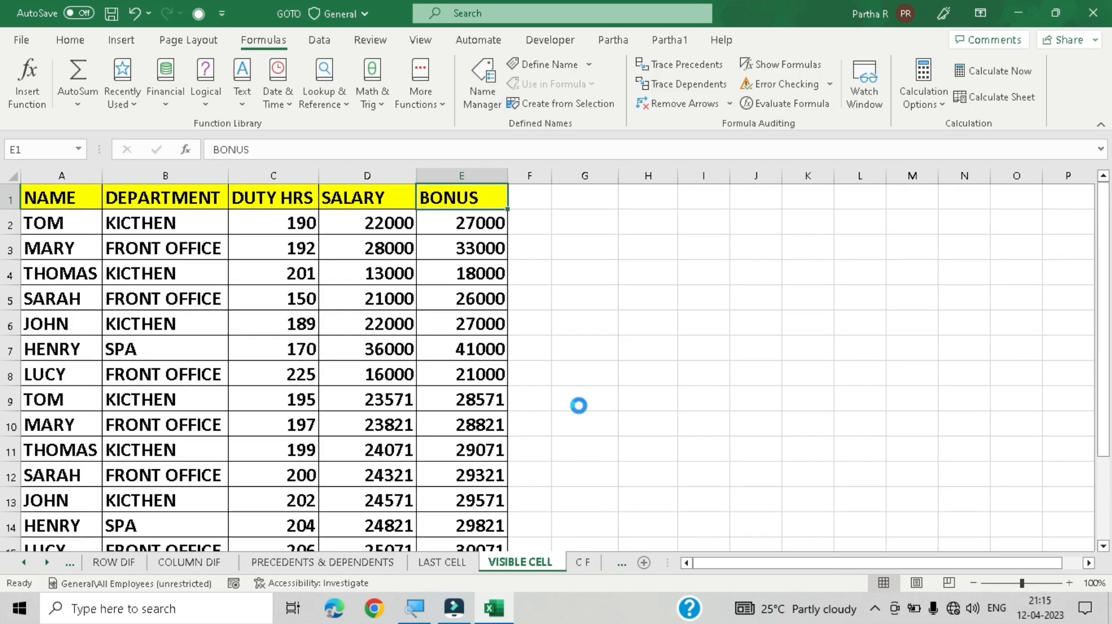
scroll(579, 406, "down", 1, "ctrl")
scroll(579, 406, "down", 1, "ctrl")
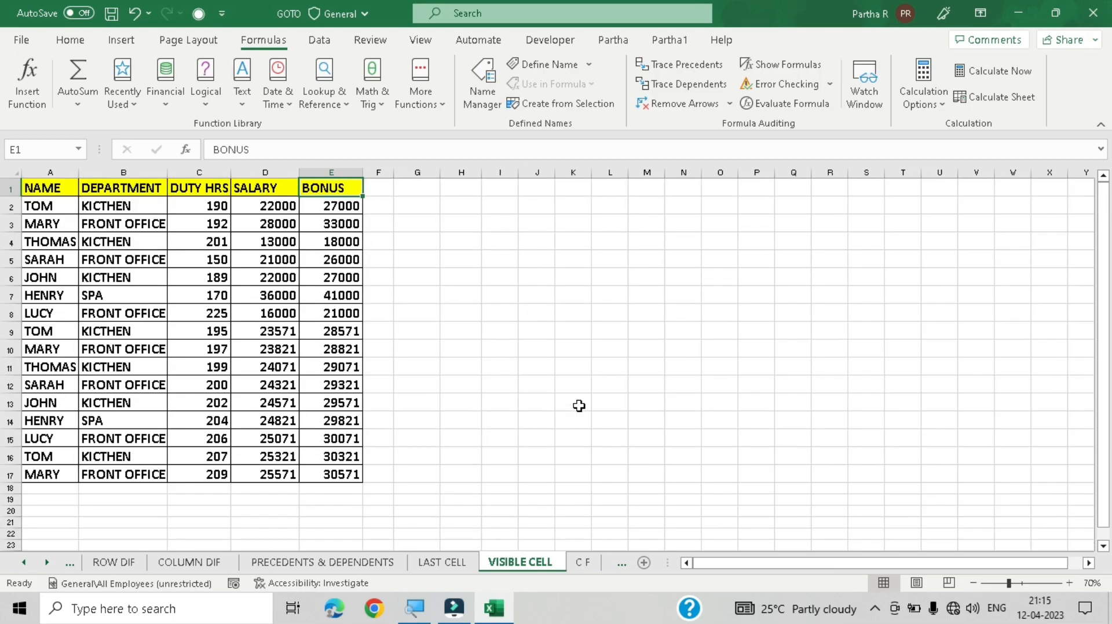
scroll(579, 406, "up", 1, "ctrl")
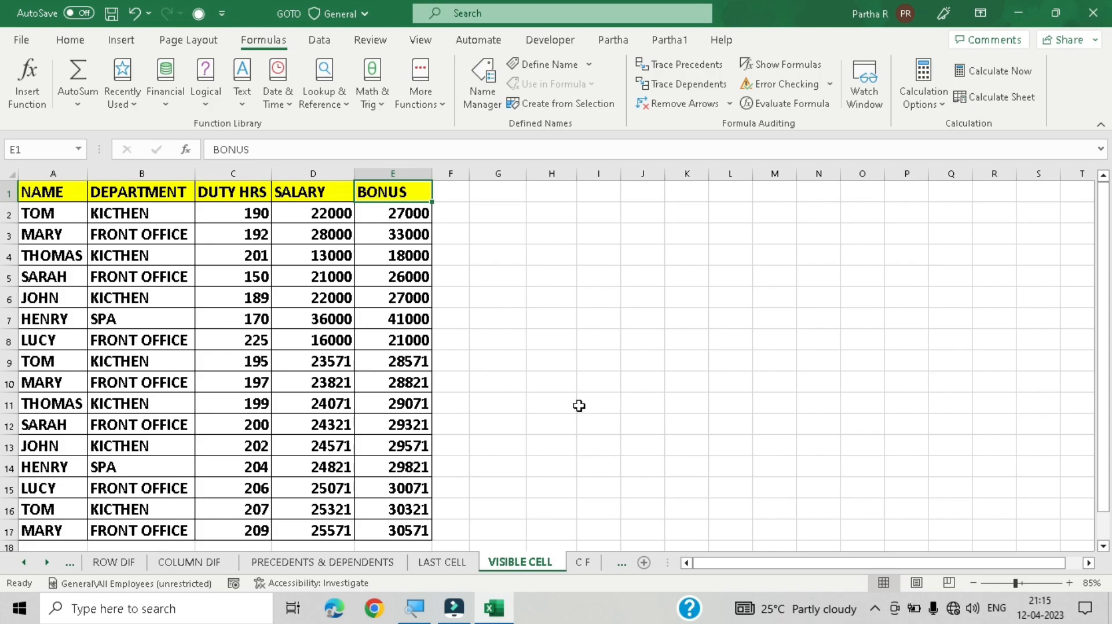
Step: Select the employee table A1:E17 and browse the Outline commands
scroll(579, 406, "down", 1, "ctrl")
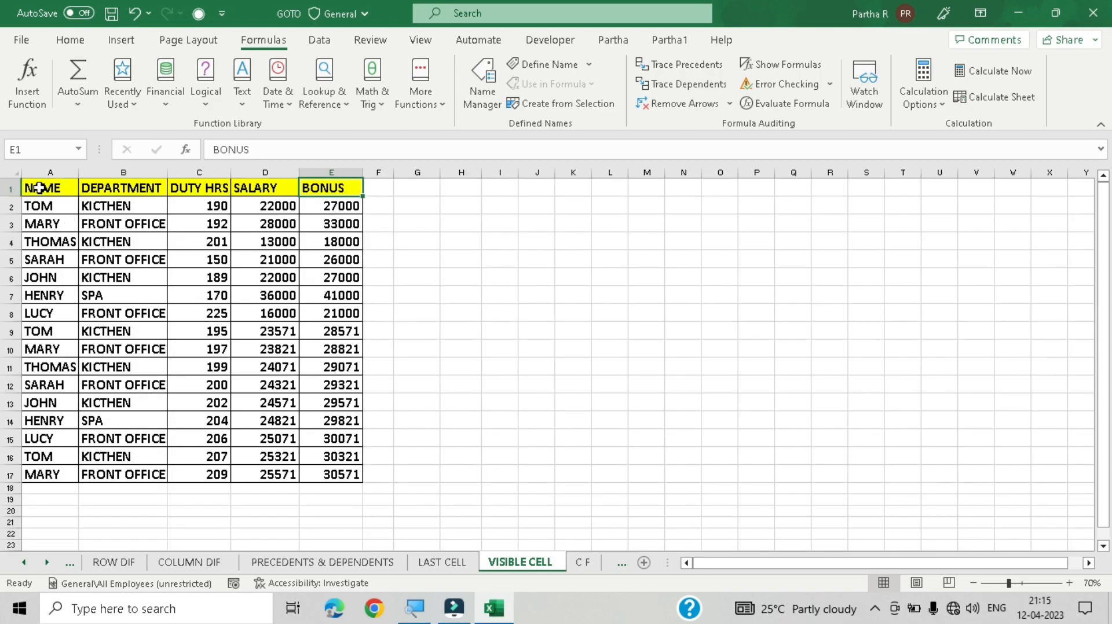
left_click_drag(38, 187, 352, 462)
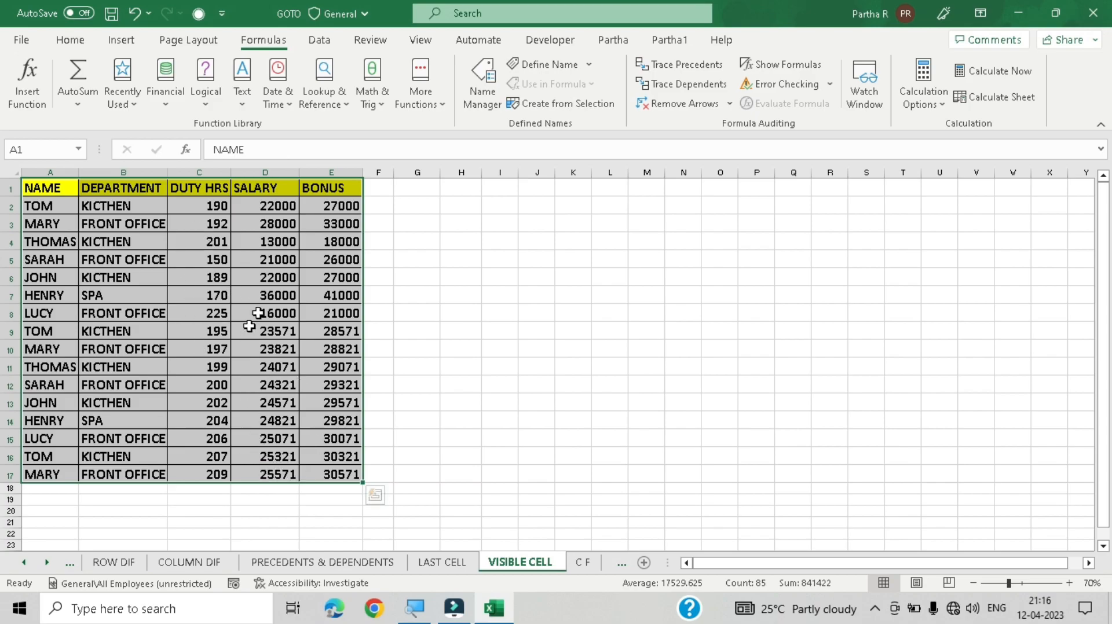
left_click(330, 49)
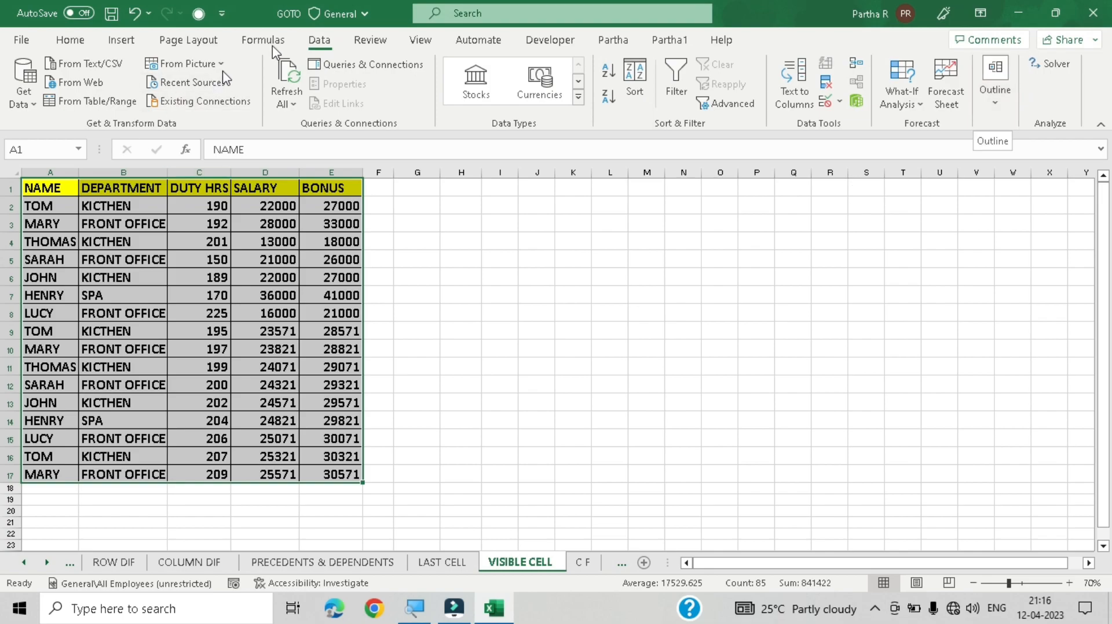
right_click(997, 119)
left_click(977, 241)
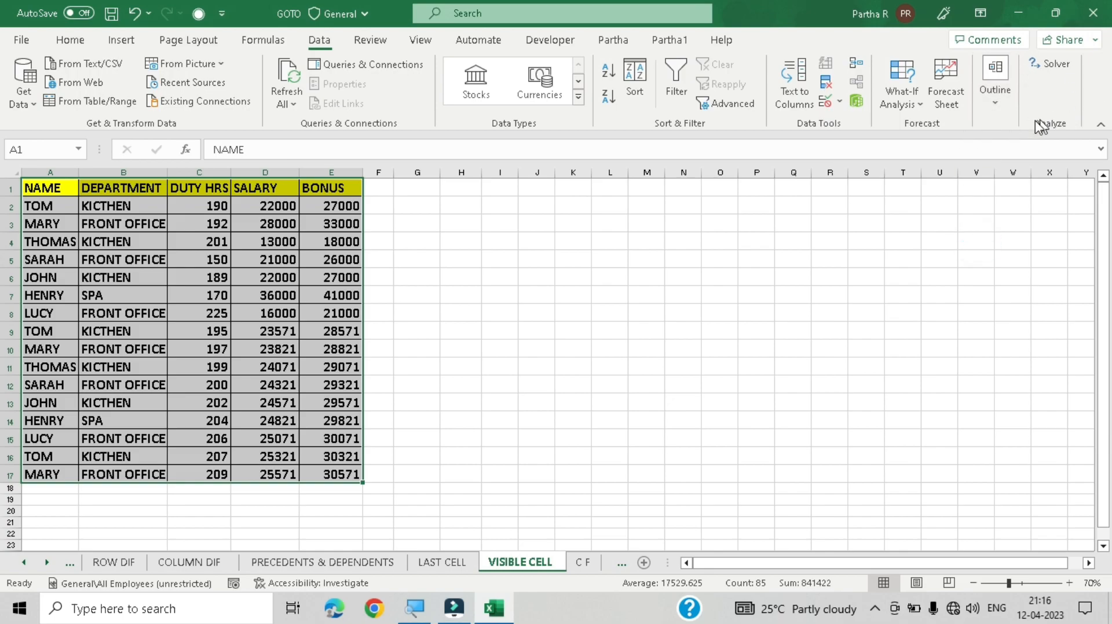
left_click(1000, 106)
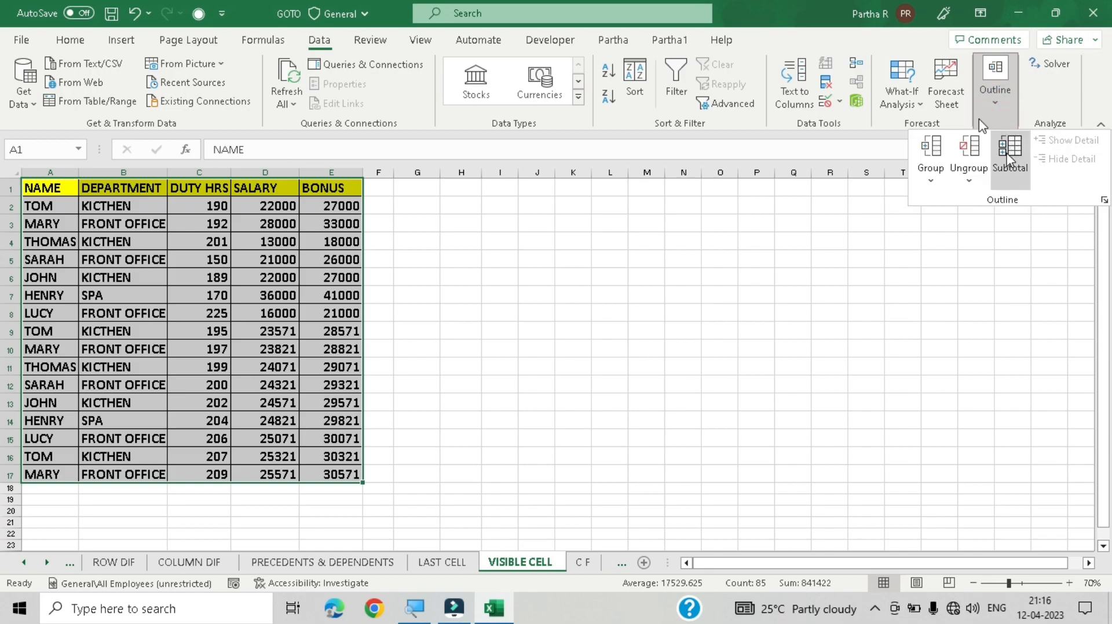
left_click(966, 261)
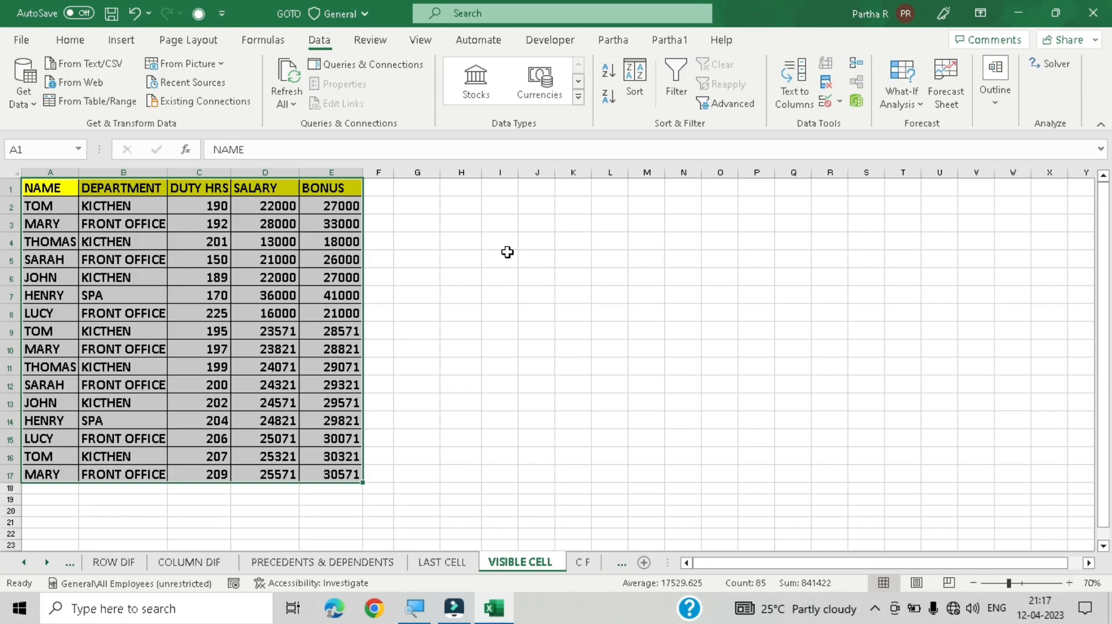
Step: Add subtotals that sum BONUS at each change in NAME
key("alt")
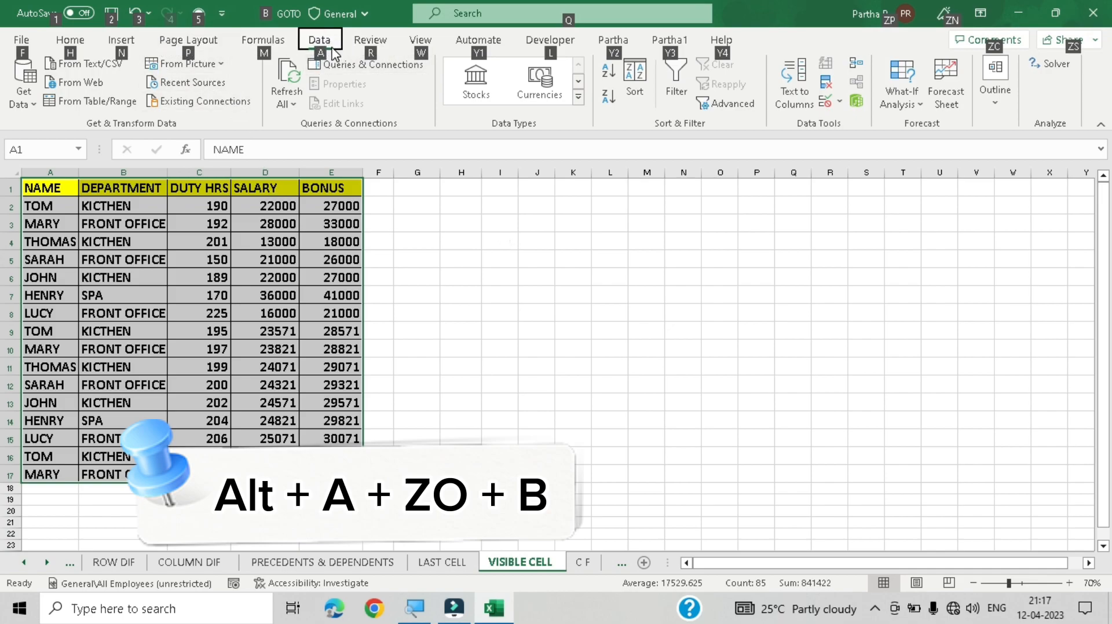
key("a")
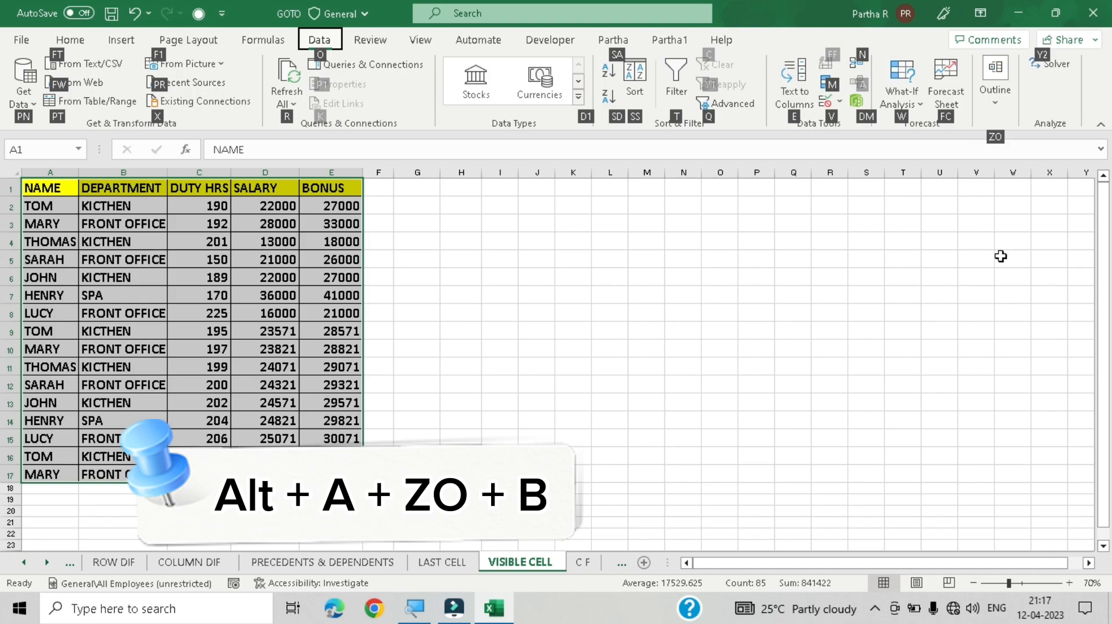
key("z")
key("o")
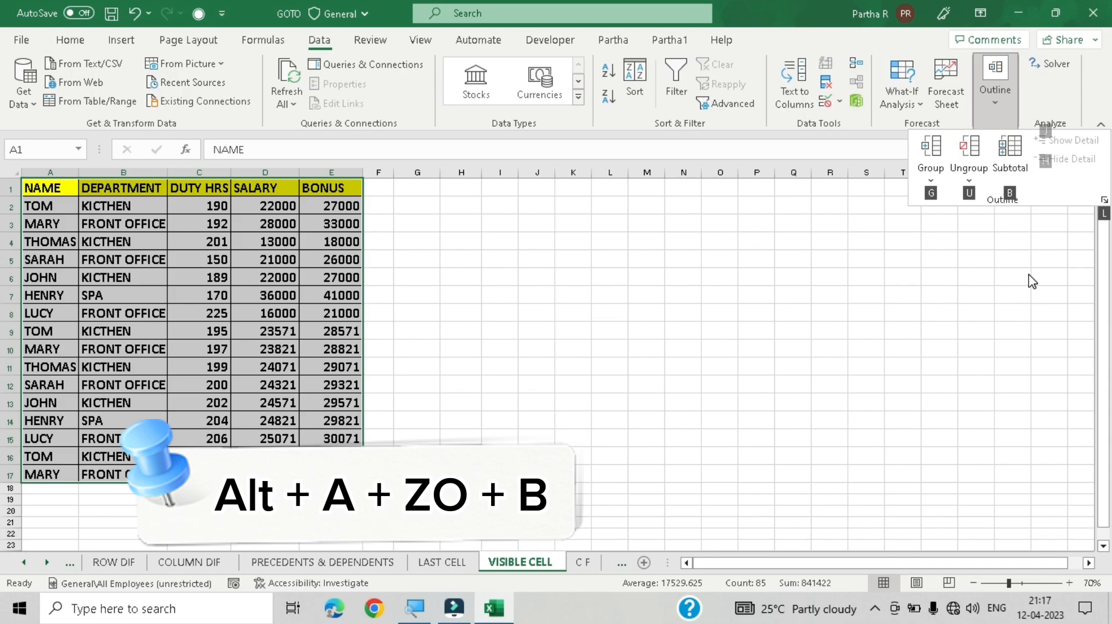
key("b")
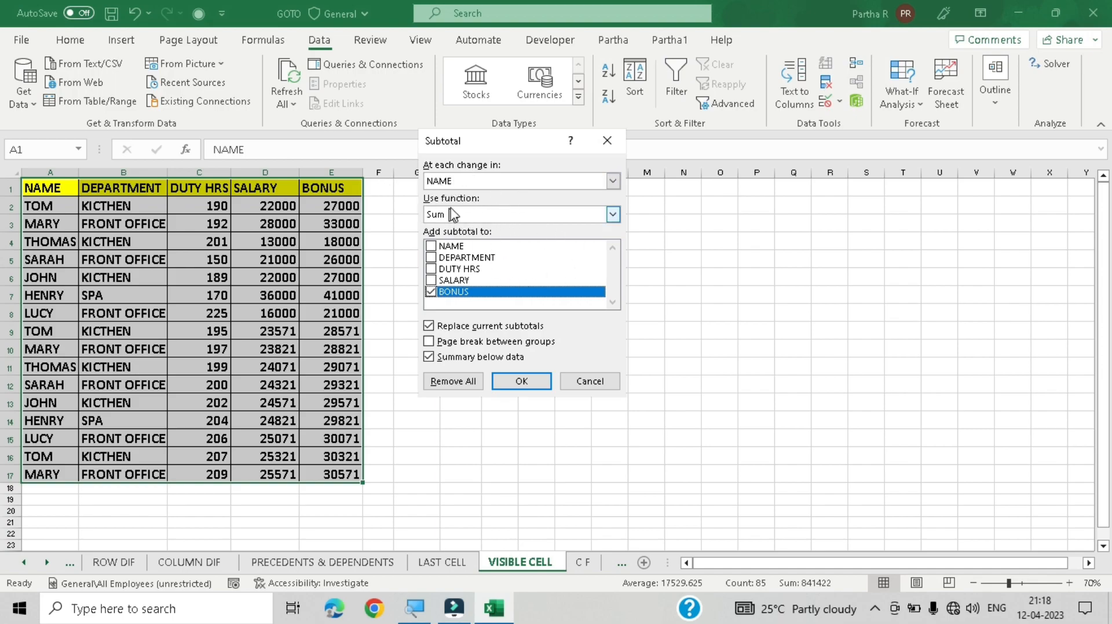
left_click(614, 216)
mouse_move(612, 249)
left_mouse_down()
mouse_move(618, 283)
mouse_move(619, 240)
left_mouse_up()
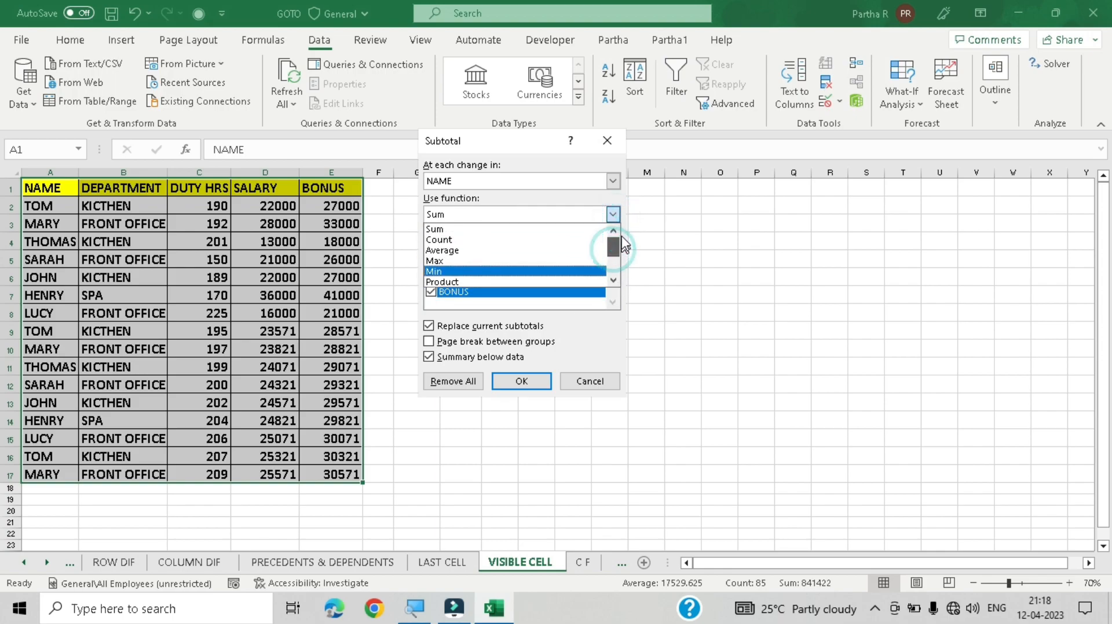
left_click(549, 215)
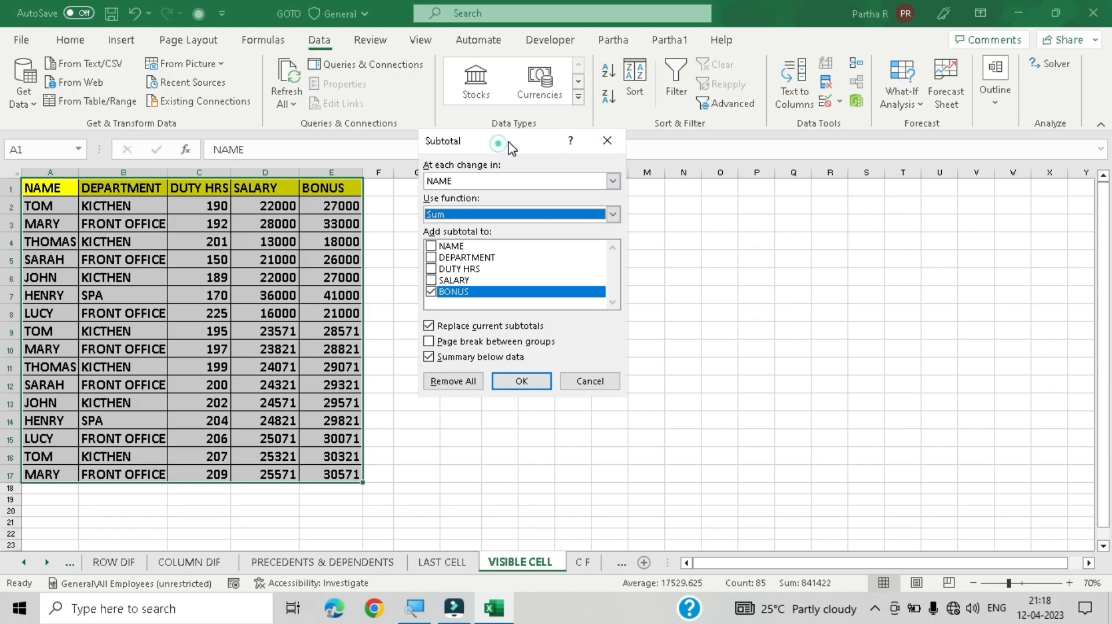
left_click_drag(504, 150, 522, 147)
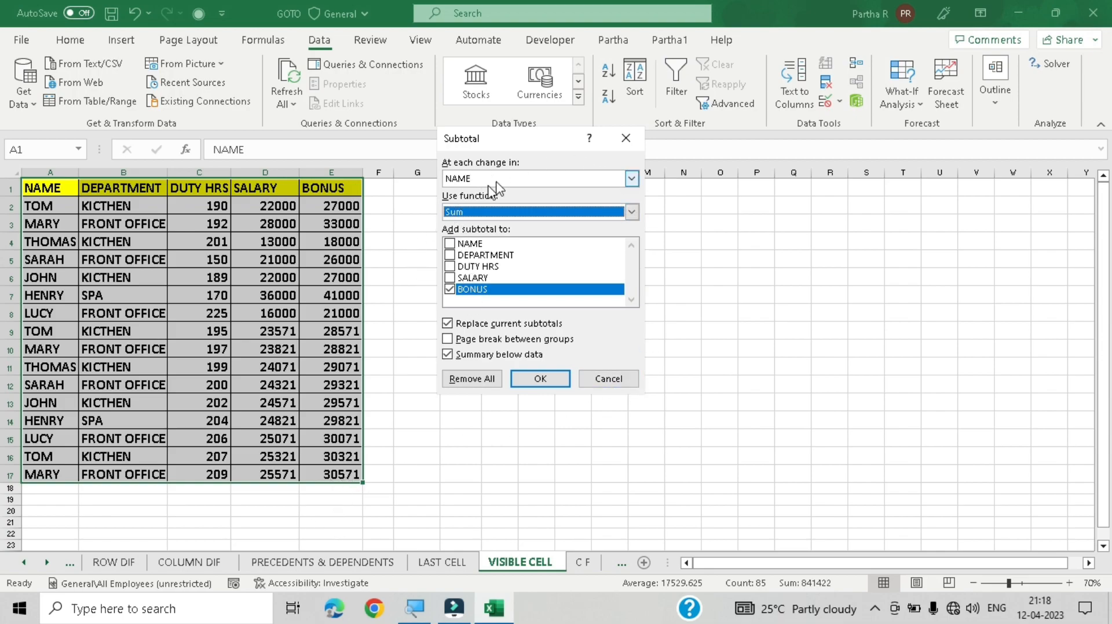
left_click(541, 379)
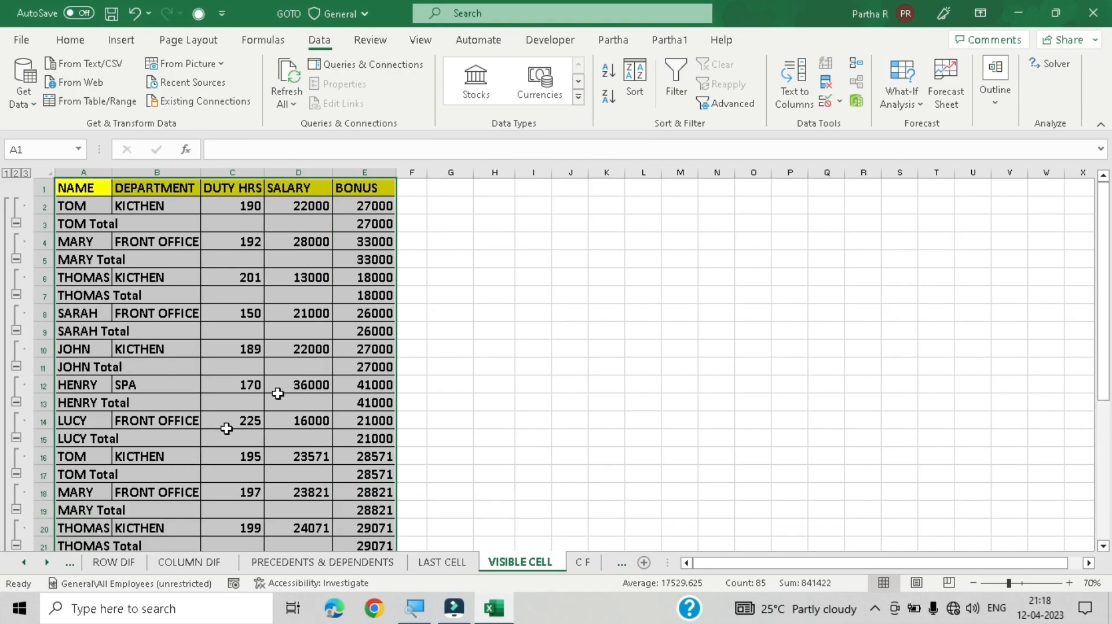
Step: Collapse every name group so only the subtotal rows and Grand Total remain shown
scroll(63, 280, "down", 5)
scroll(97, 267, "up", 5)
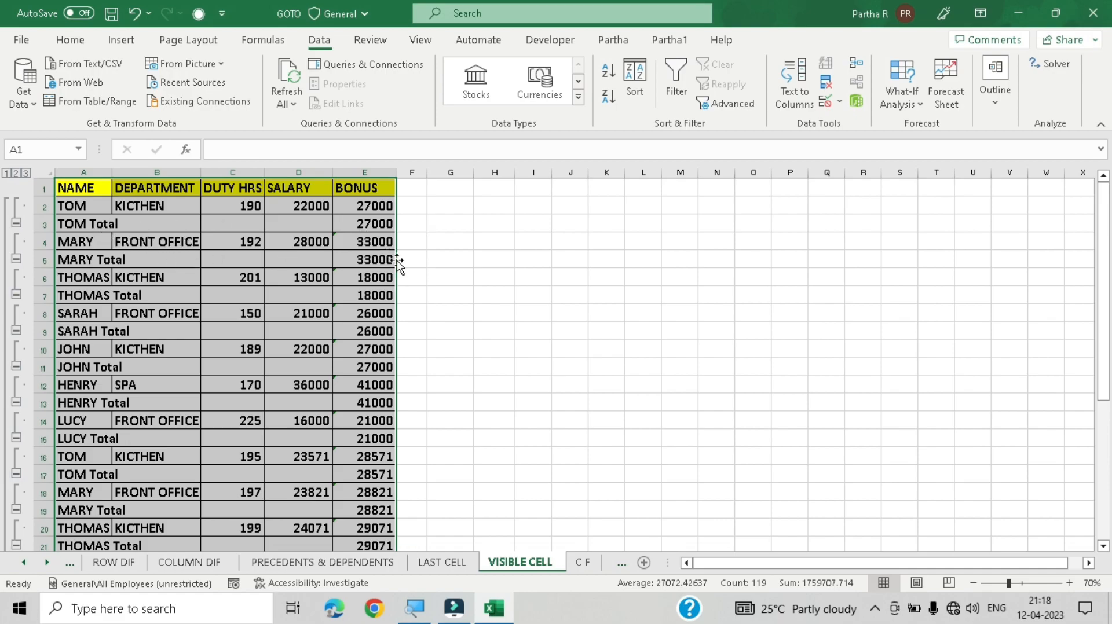
scroll(287, 326, "down", 6)
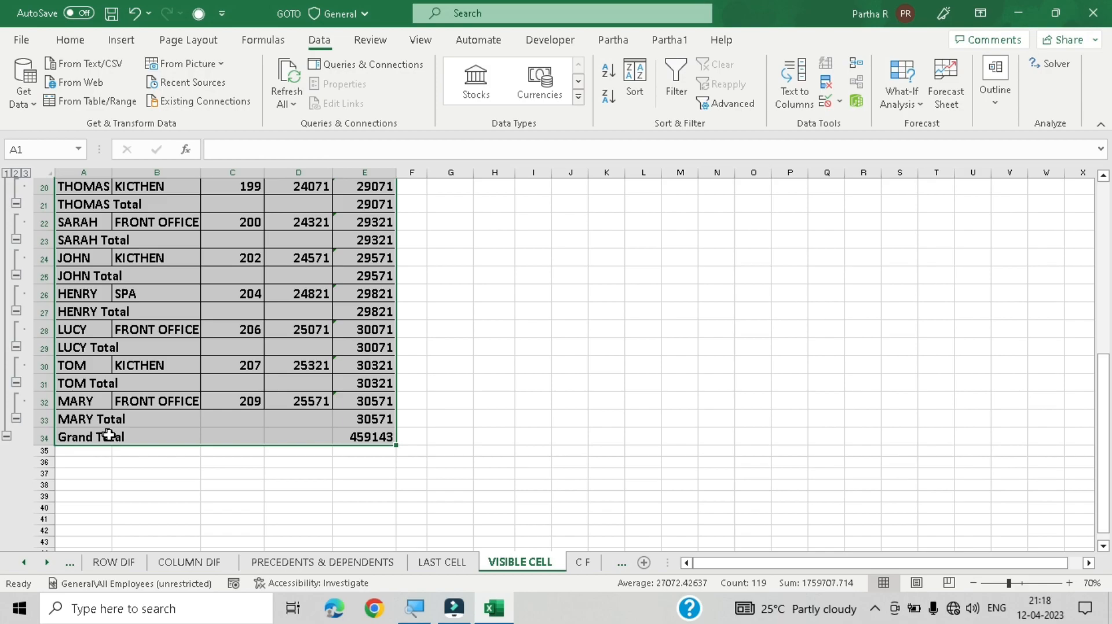
scroll(79, 283, "up", 6)
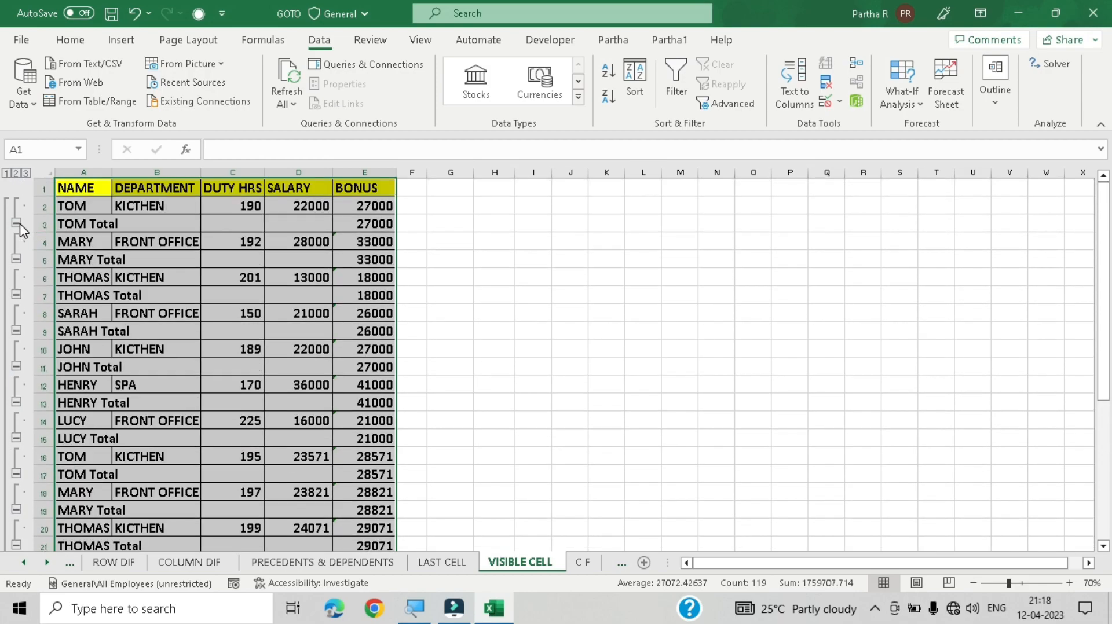
left_click(17, 225)
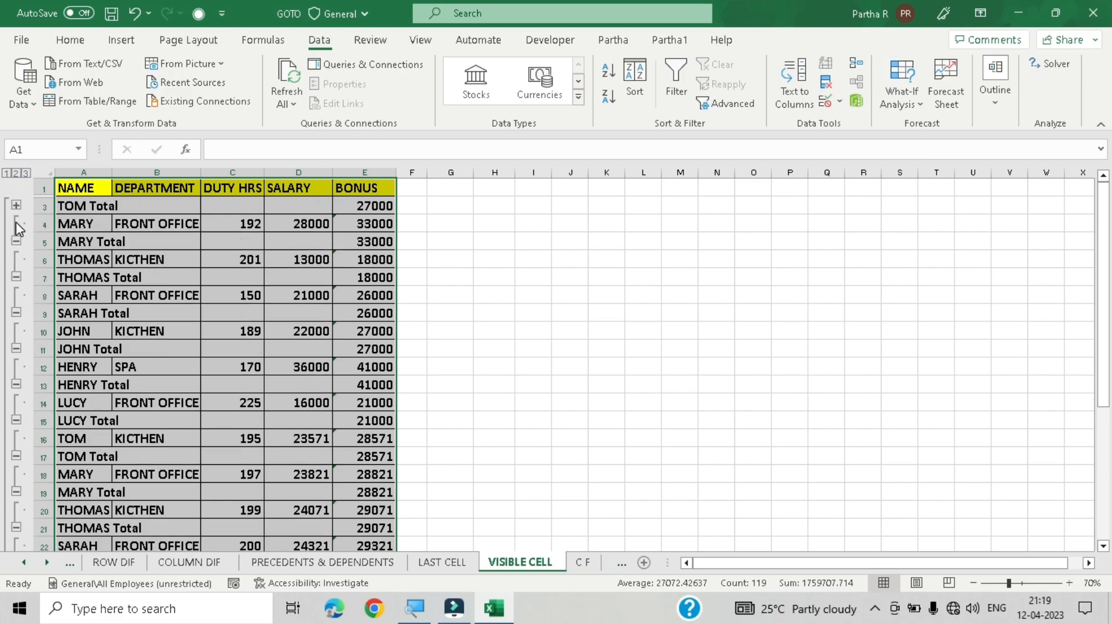
left_click(16, 241)
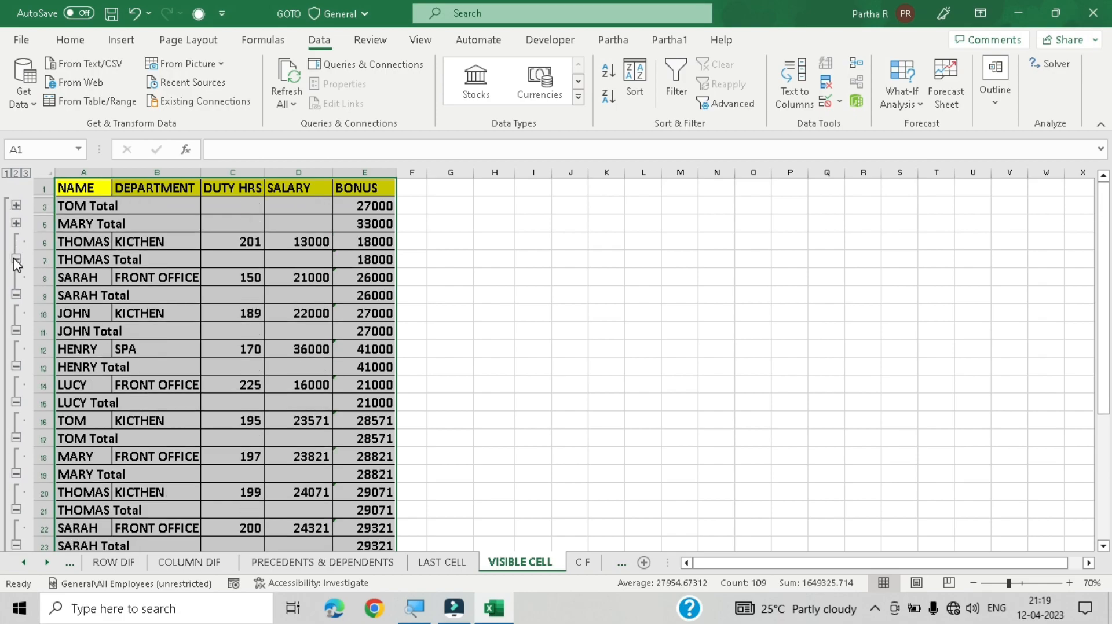
left_click(16, 261)
left_click(16, 278)
left_click(16, 295)
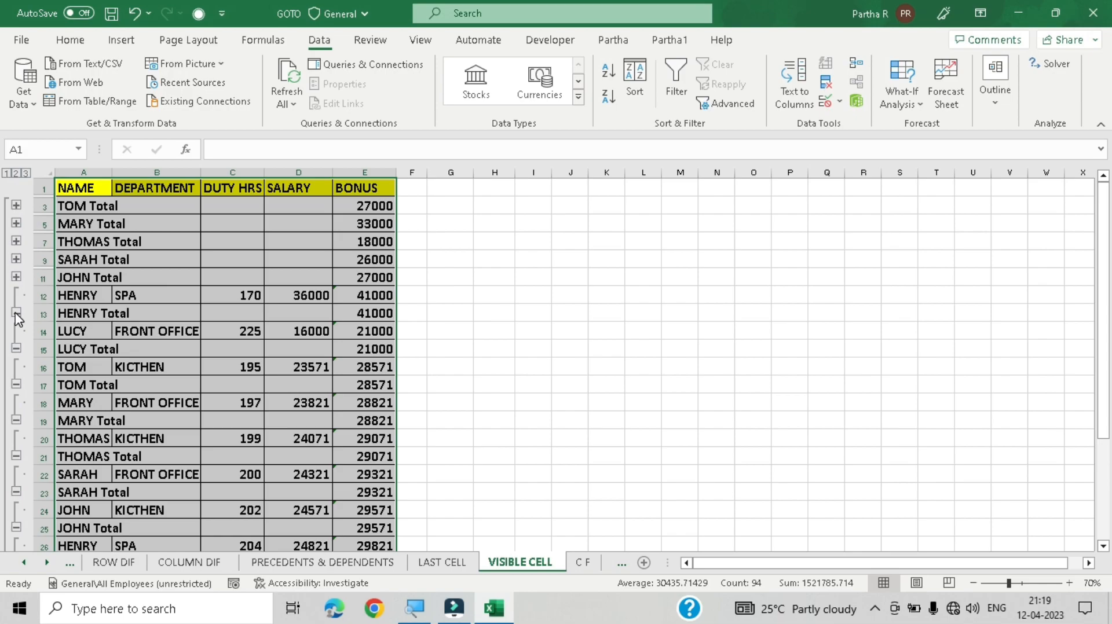
left_click(16, 313)
left_click(16, 330)
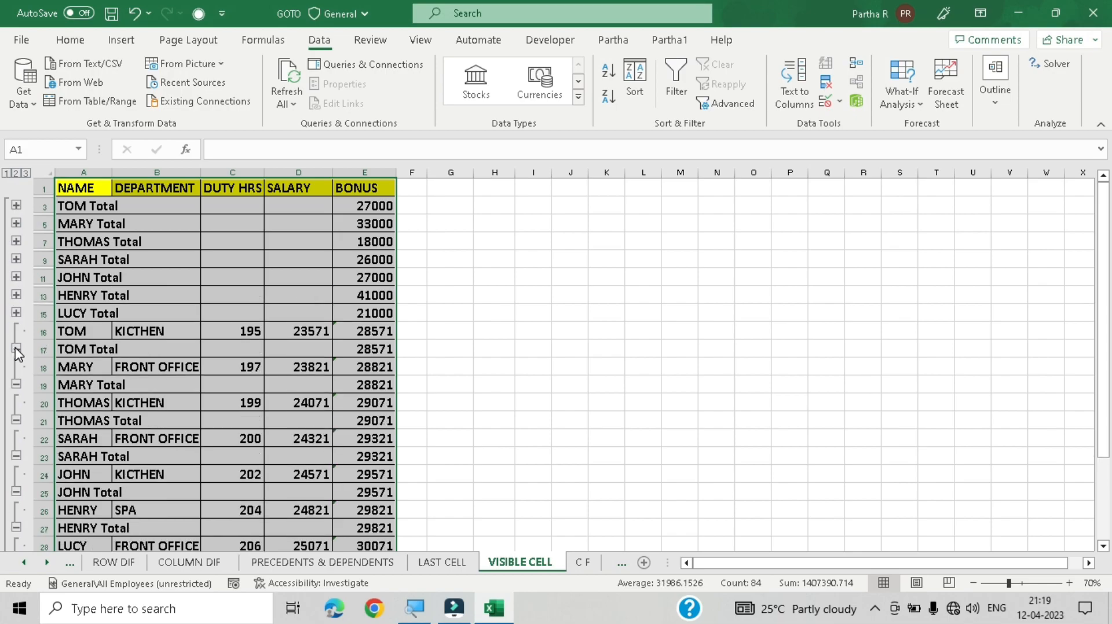
left_click(17, 349)
left_click(16, 365)
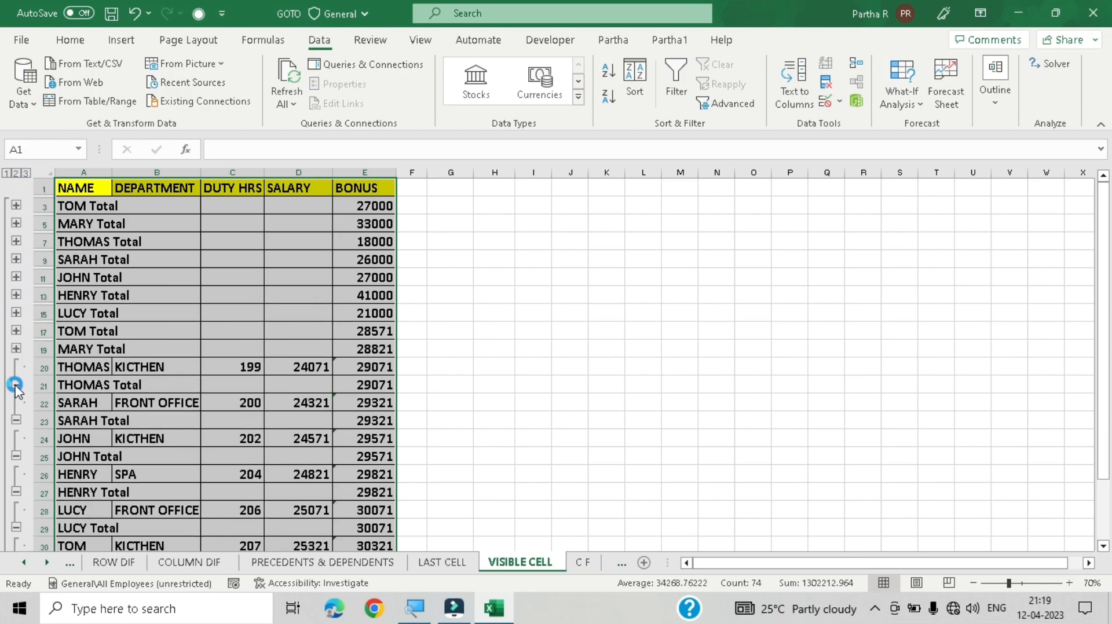
left_click(16, 385)
left_click(16, 402)
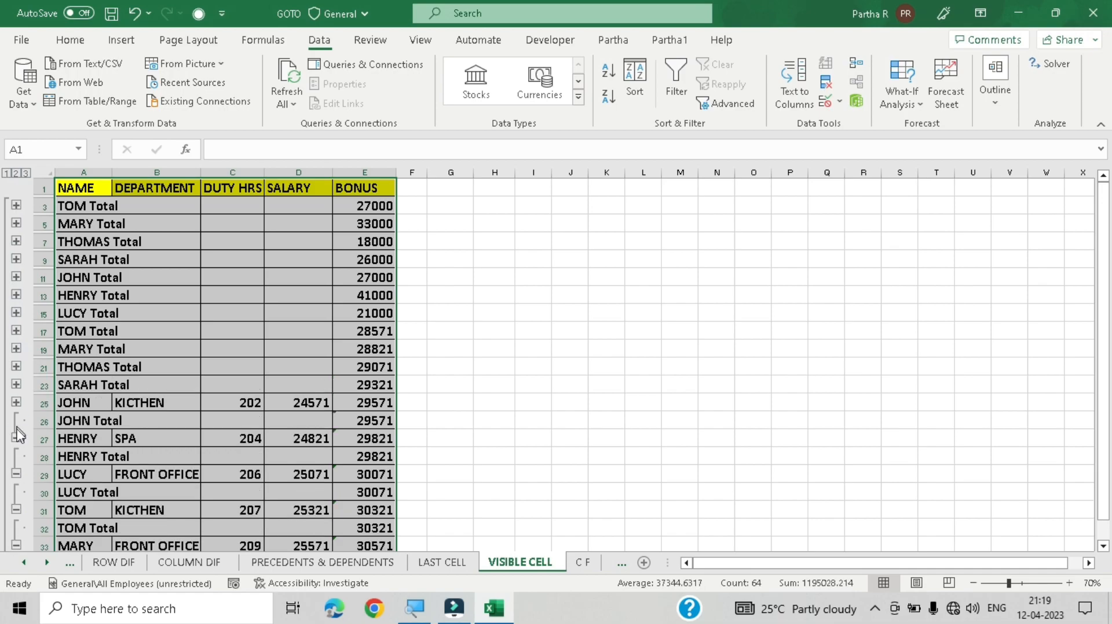
left_click(16, 420)
left_click(17, 438)
left_click(16, 456)
left_click(17, 474)
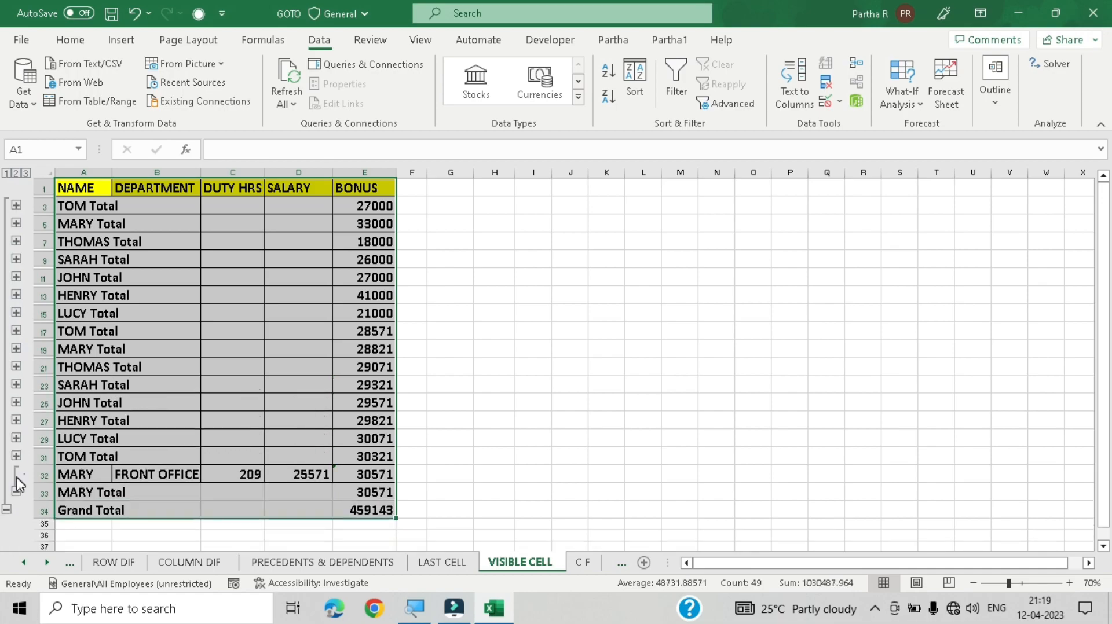
left_click(16, 493)
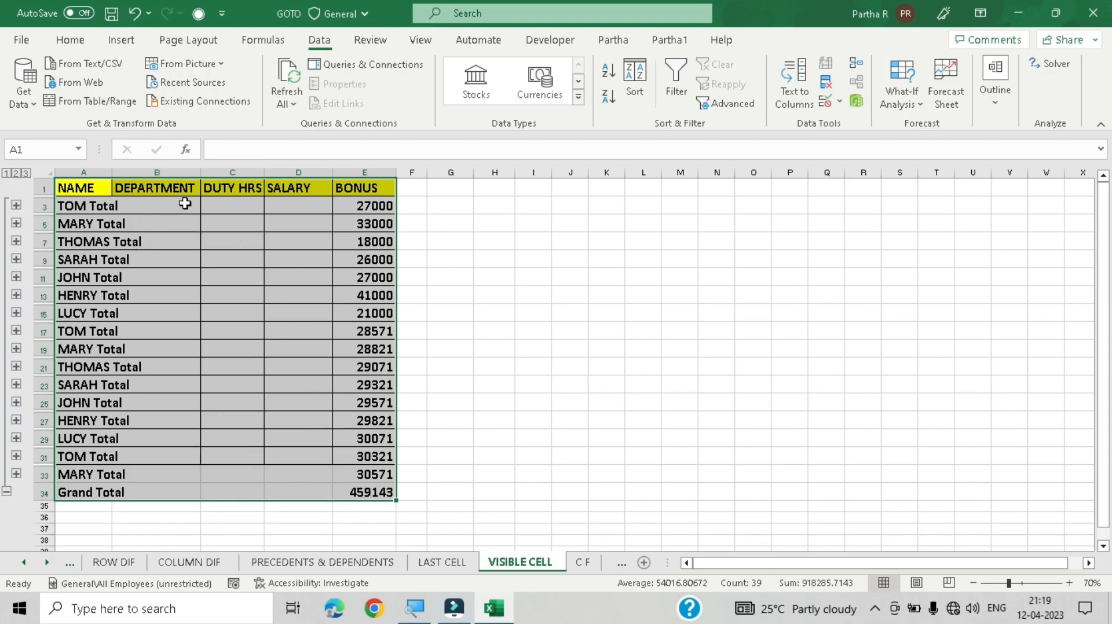
Step: Widen columns A and B of the subtotalled table
left_click_drag(199, 172, 229, 172)
left_click_drag(112, 172, 169, 173)
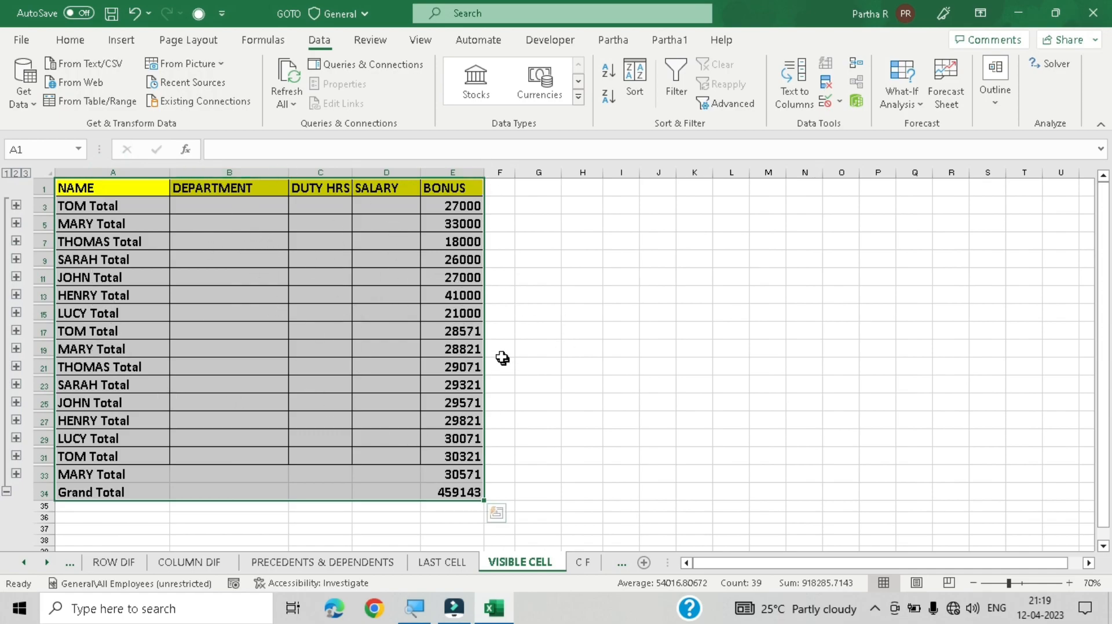
left_click(601, 400)
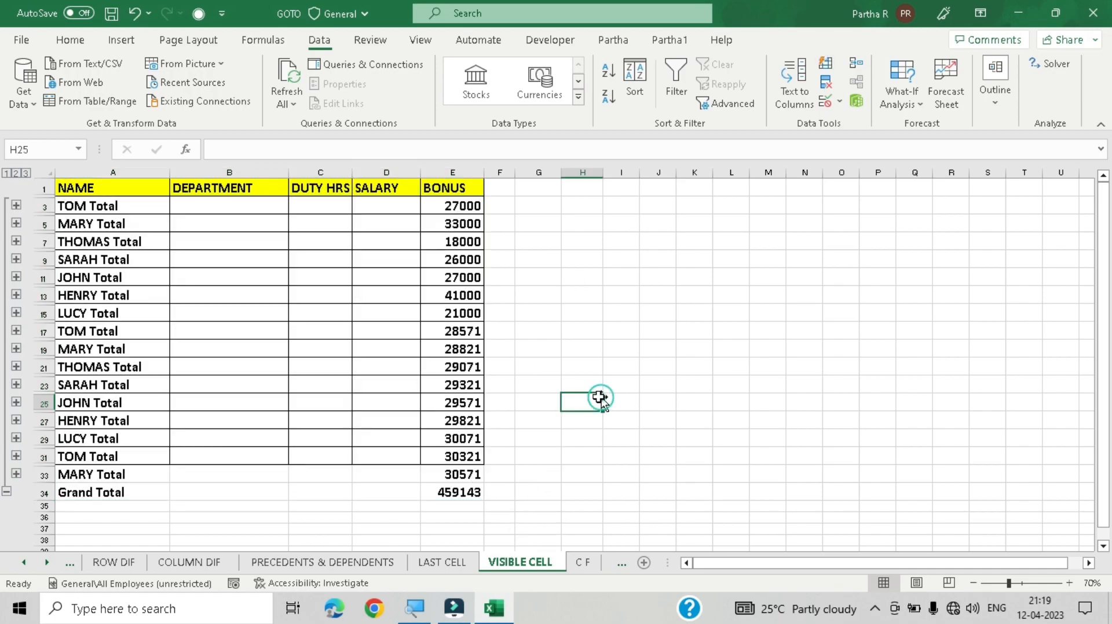
Step: Expand and collapse the TOM groups to show and hide their detail rows
left_click(16, 330)
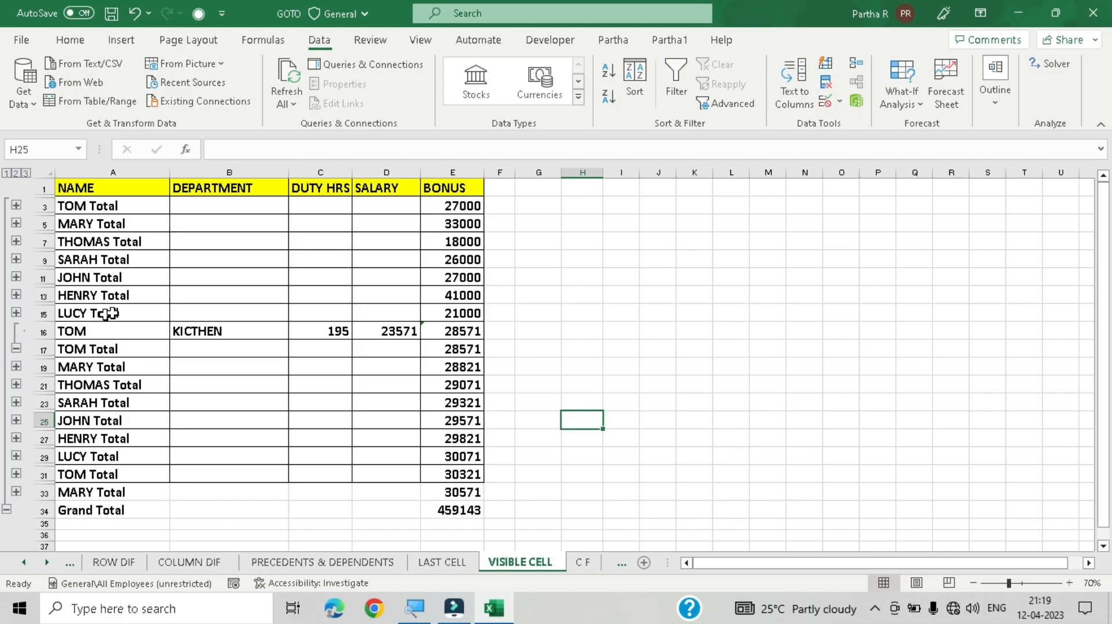
left_click(16, 348)
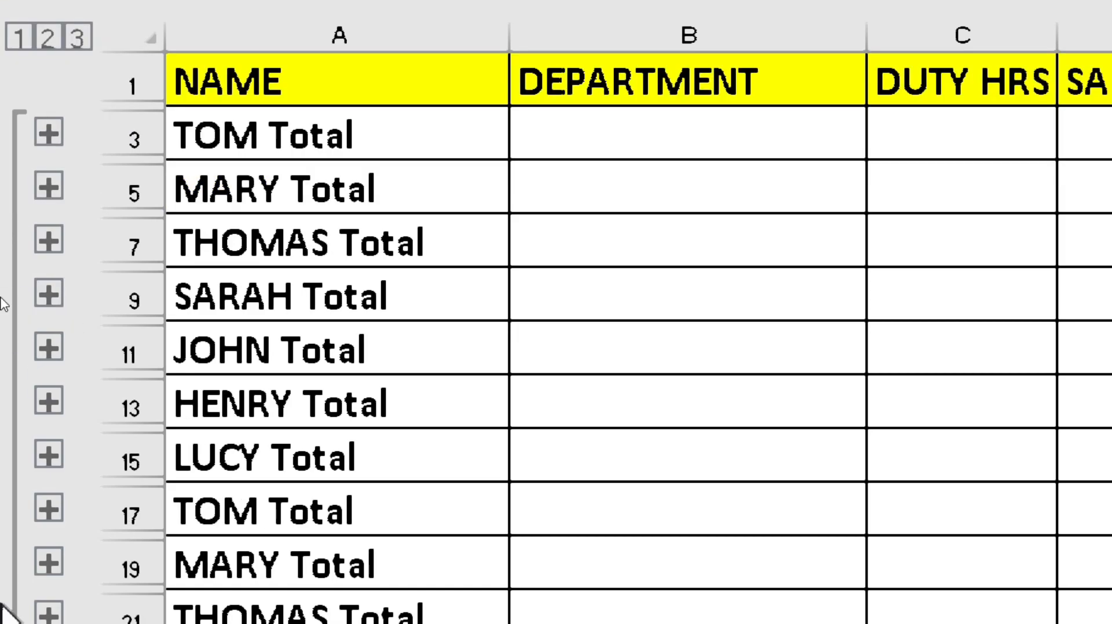
left_click(48, 133)
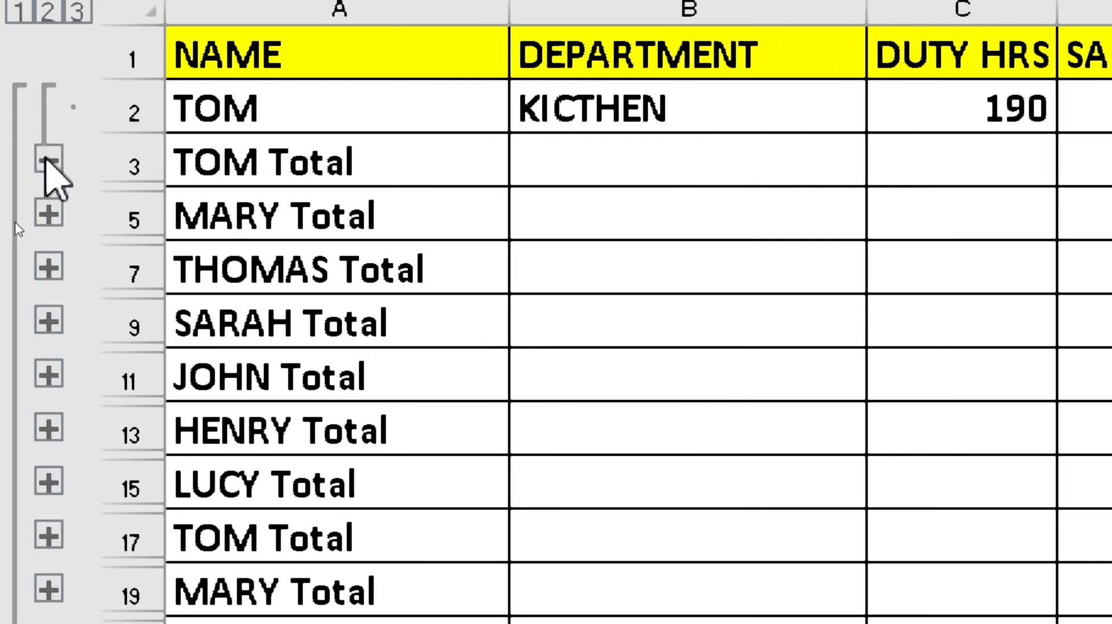
left_click(48, 155)
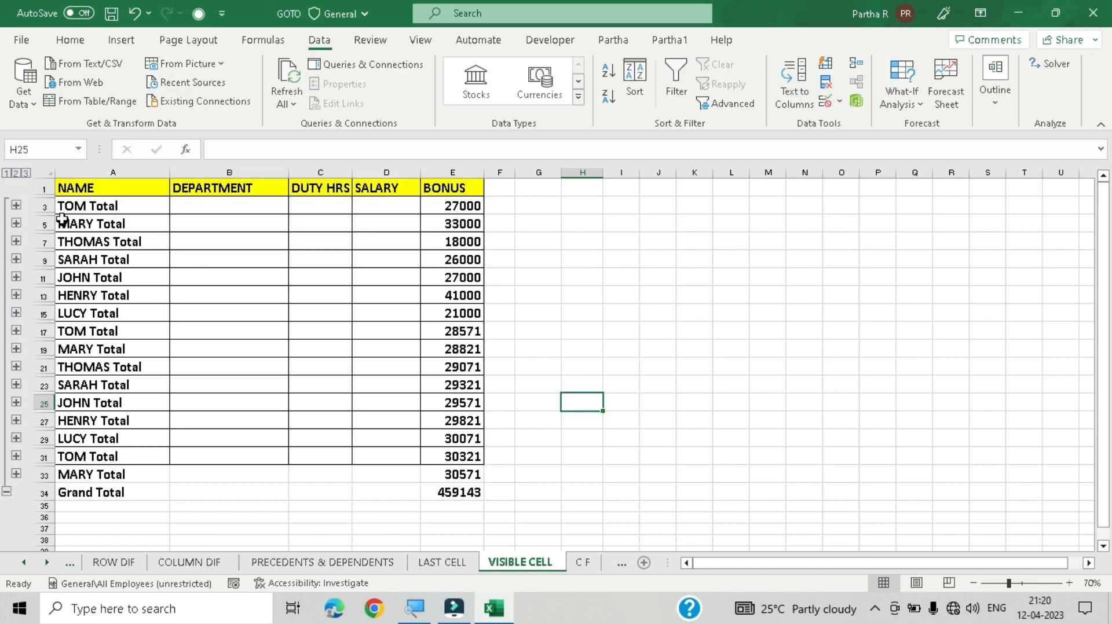
Step: Copy the collapsed table A1:E34 and paste it into a new sheet
left_click_drag(108, 189, 445, 493)
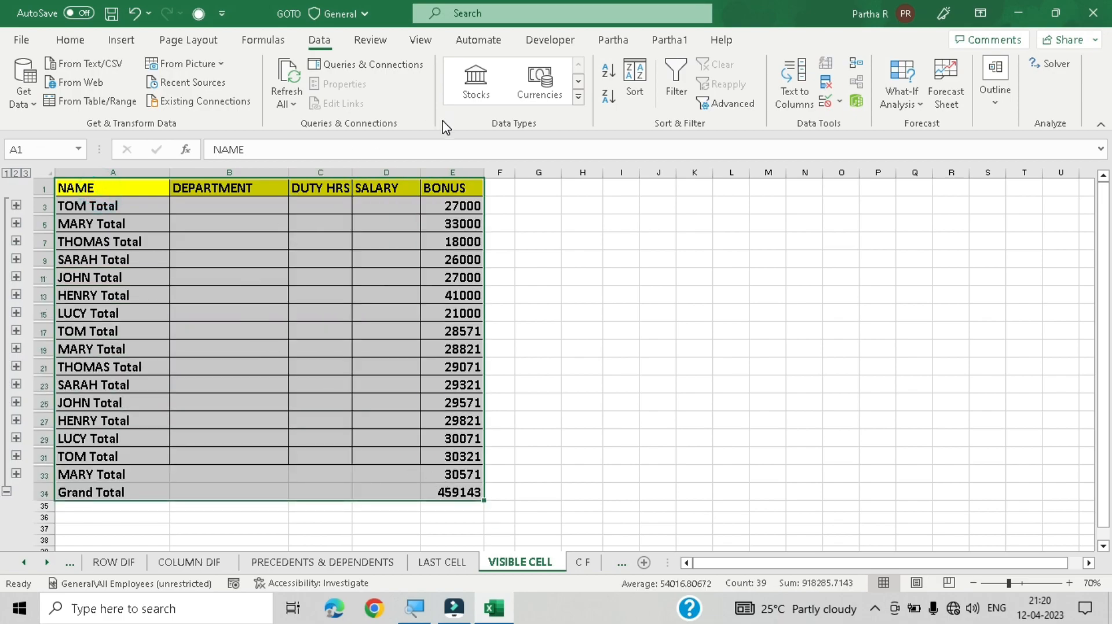
key("ctrl+c")
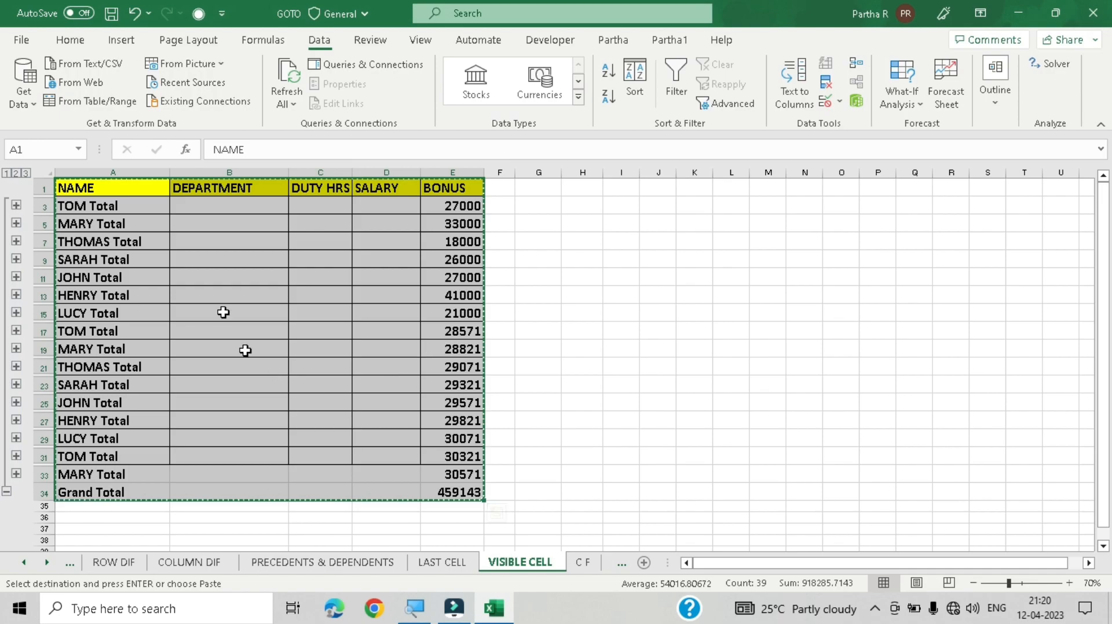
left_click(643, 562)
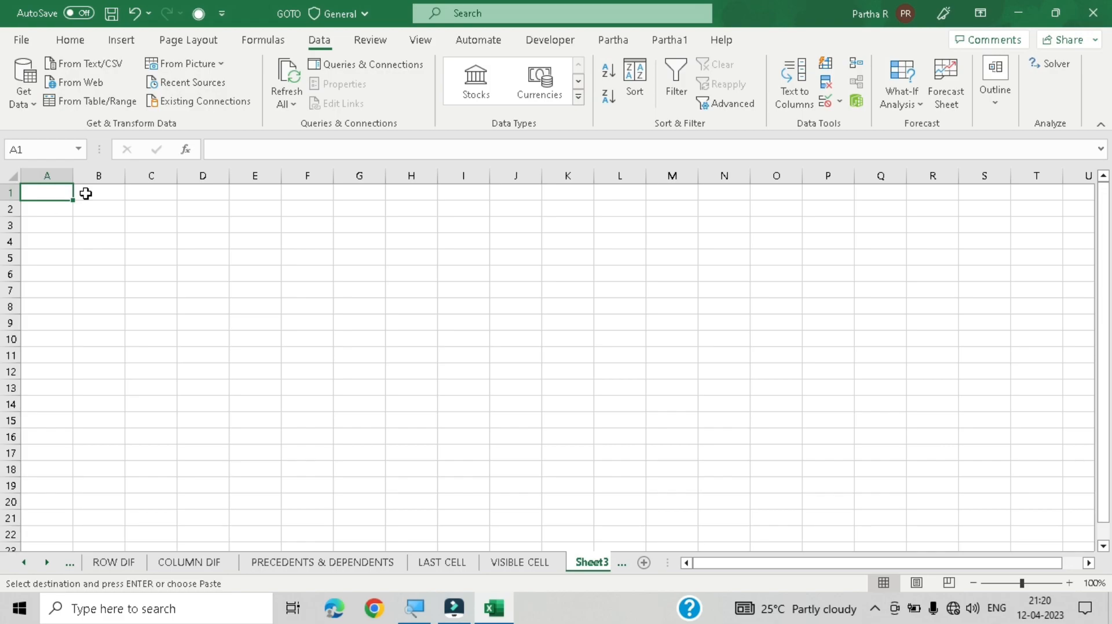
key("ctrl+v")
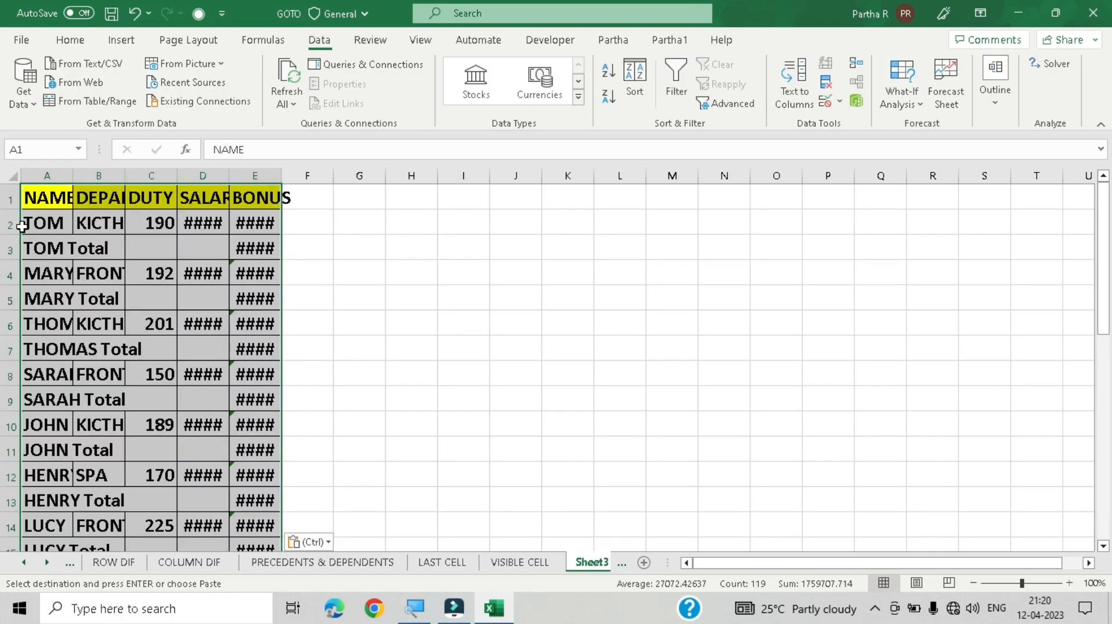
Step: Autofit the widths of columns A to E of the pasted table on Sheet3
left_click_drag(26, 175, 259, 177)
scroll(286, 266, "down", 4)
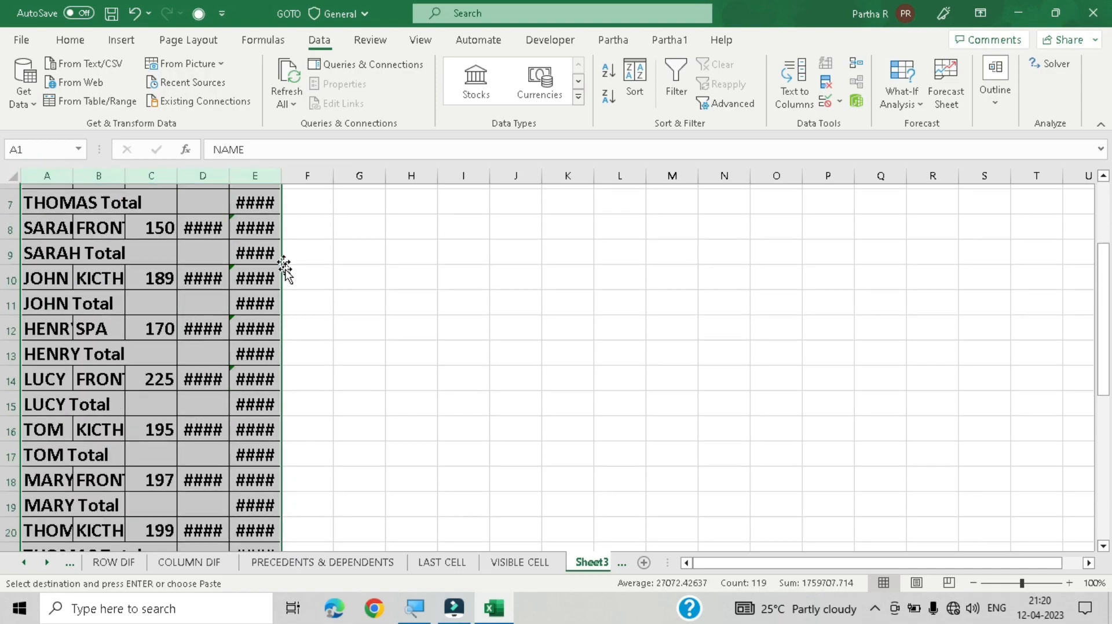
scroll(290, 317, "down", 7)
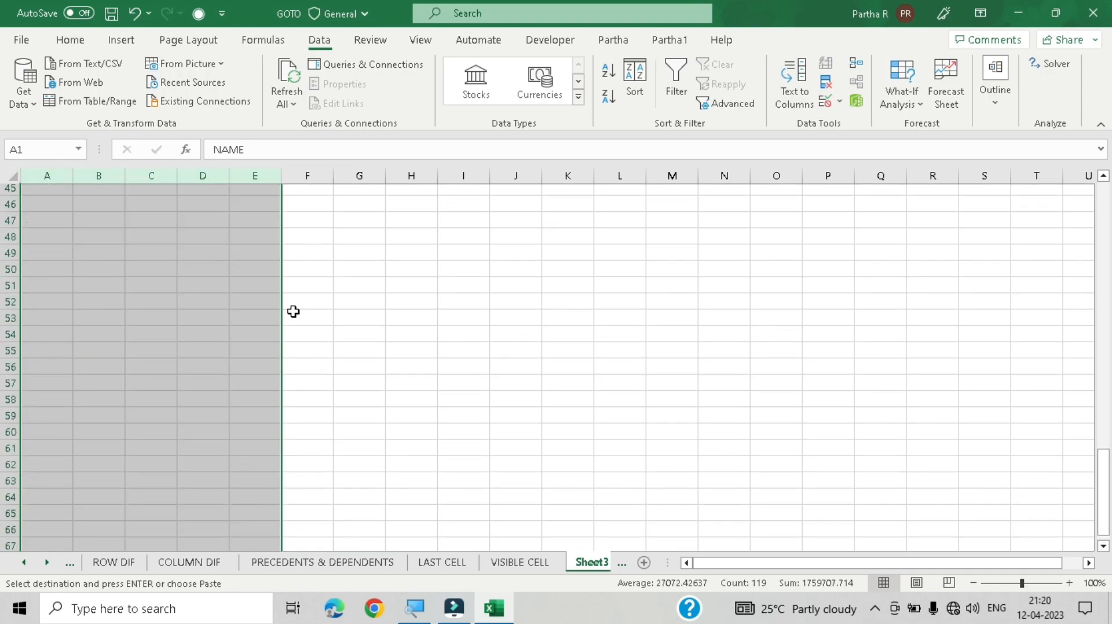
scroll(310, 324, "up", 2)
left_click(316, 315)
scroll(284, 244, "up", 9)
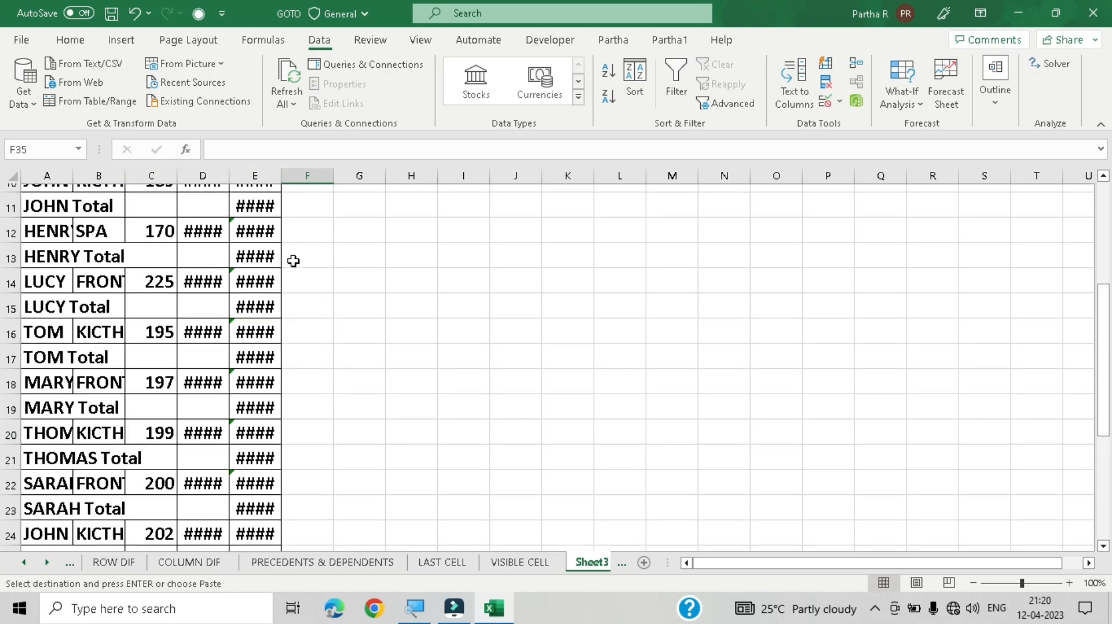
left_click_drag(50, 176, 265, 181)
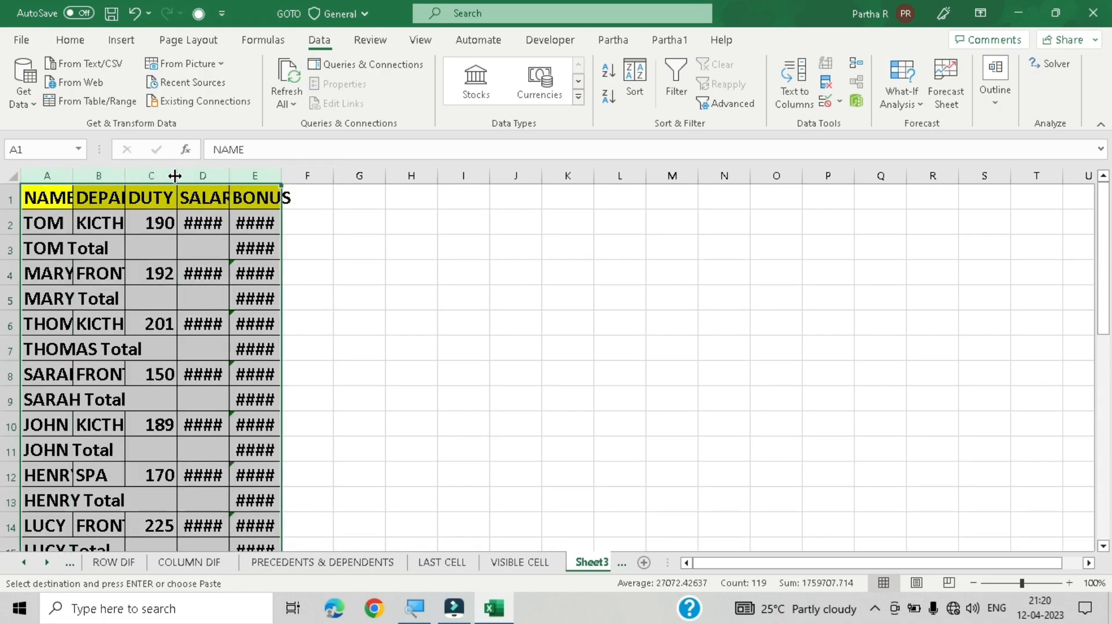
double_click(175, 175)
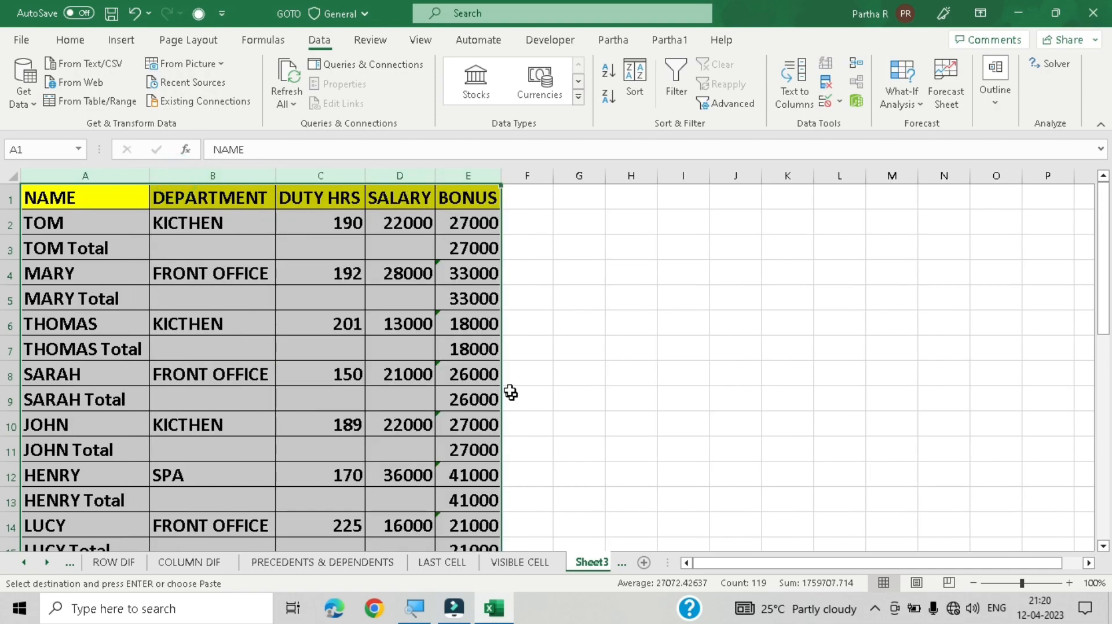
left_click(581, 253)
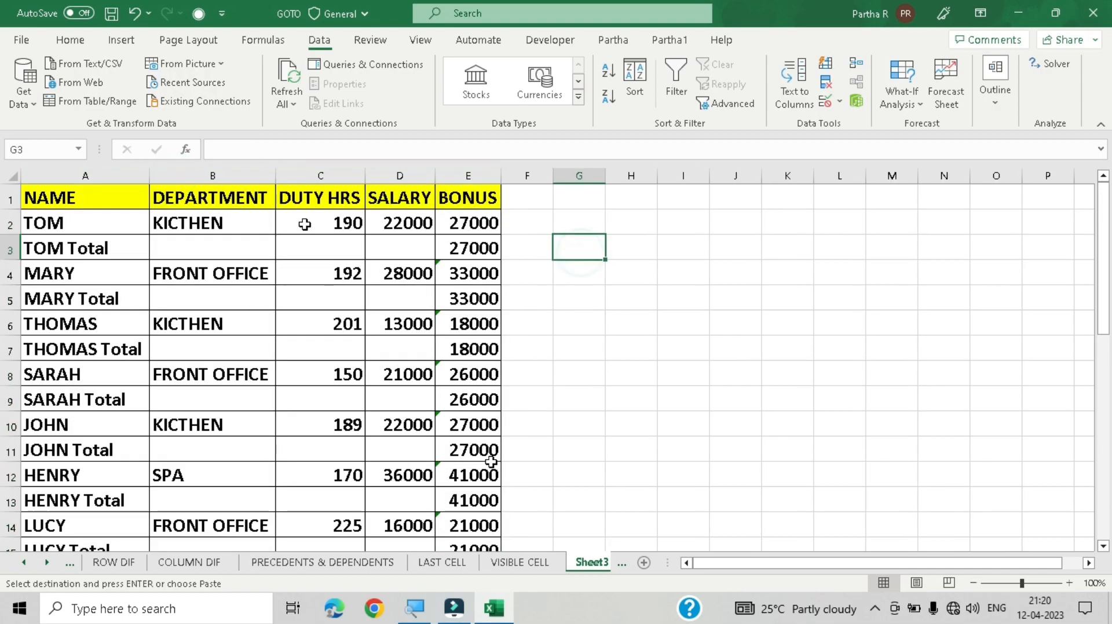
Step: Compare the pasted table on Sheet3 with the collapsed subtotal table on the VISIBLE CELL sheet
left_click(515, 562)
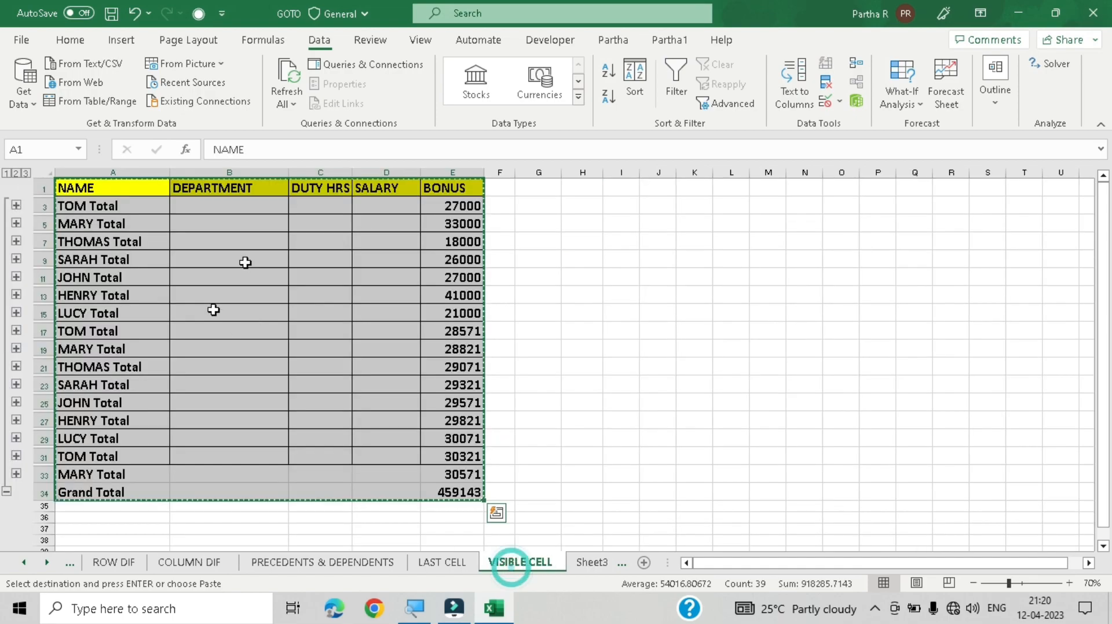
left_click(263, 226)
left_click(335, 213)
left_click(385, 259)
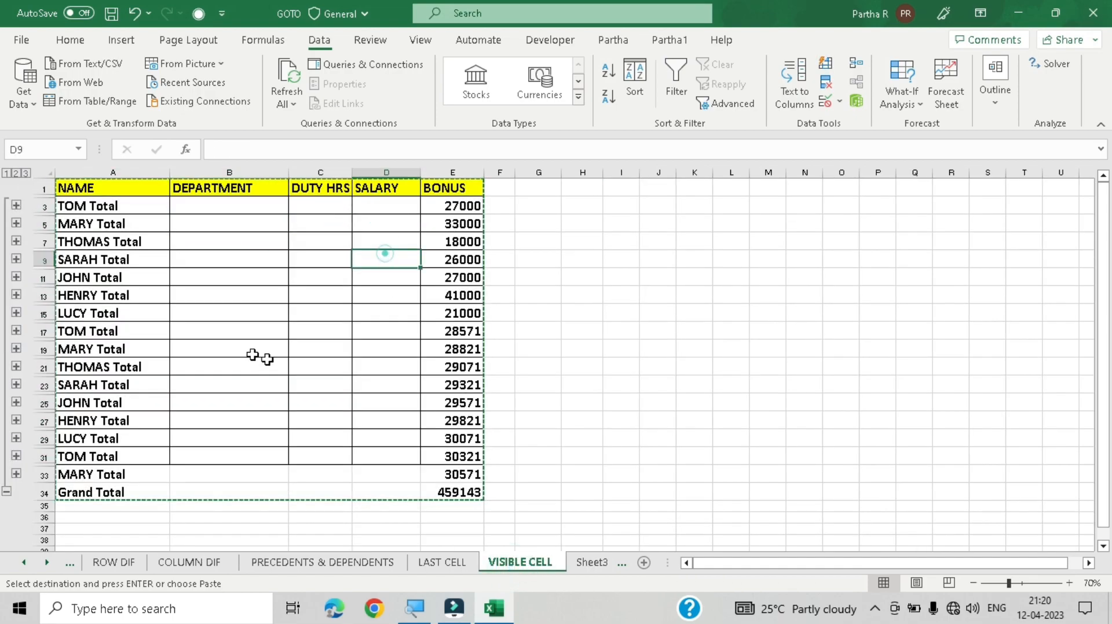
left_click(592, 564)
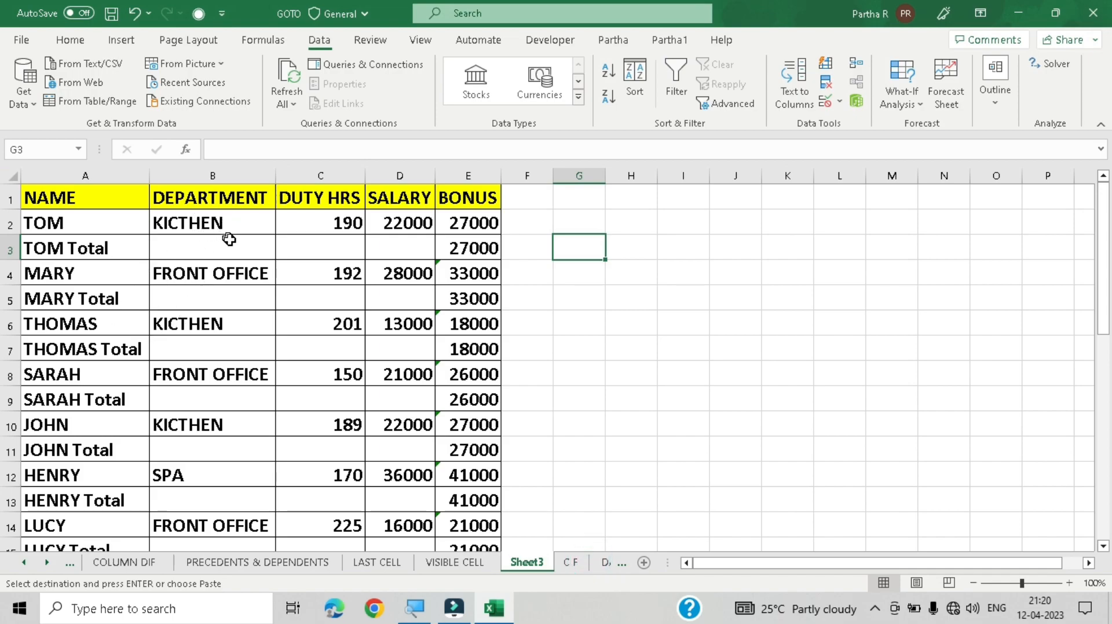
scroll(318, 293, "down", 6)
scroll(318, 296, "down", 3)
scroll(318, 296, "up", 9)
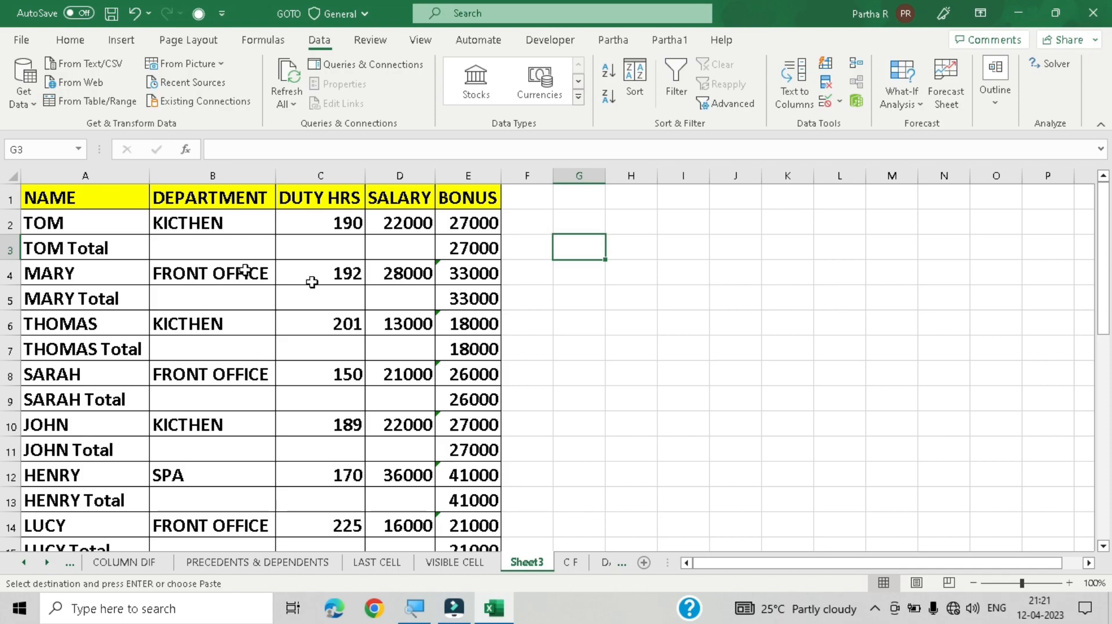
left_click(474, 569)
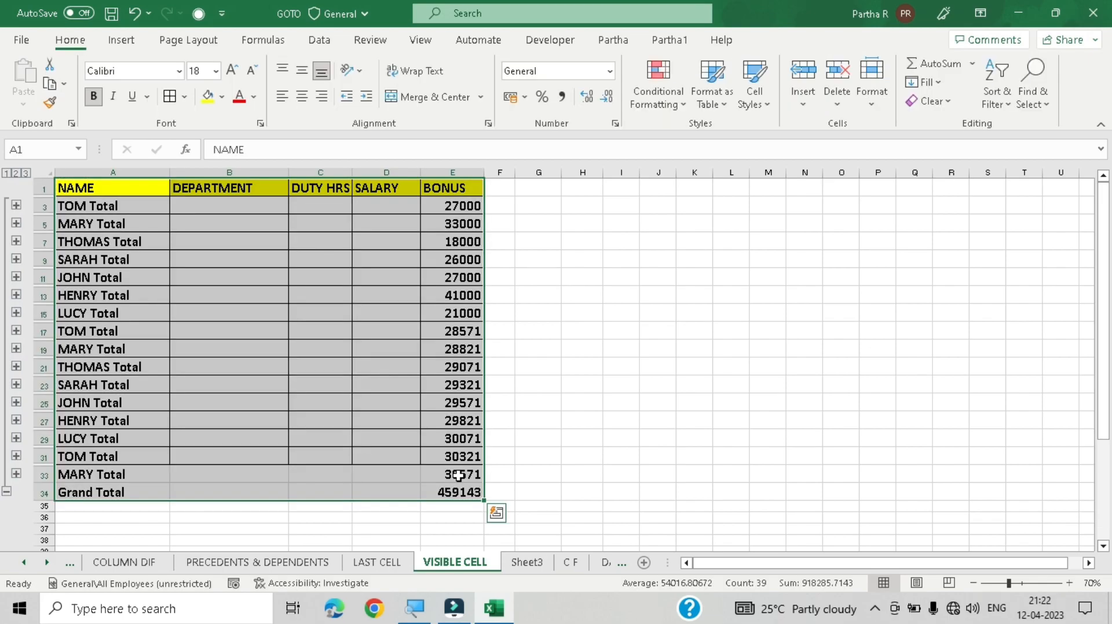
Step: Select only the visible cells of the collapsed table with Go To Special's Visible cells only option
key("F5")
key("alt+s")
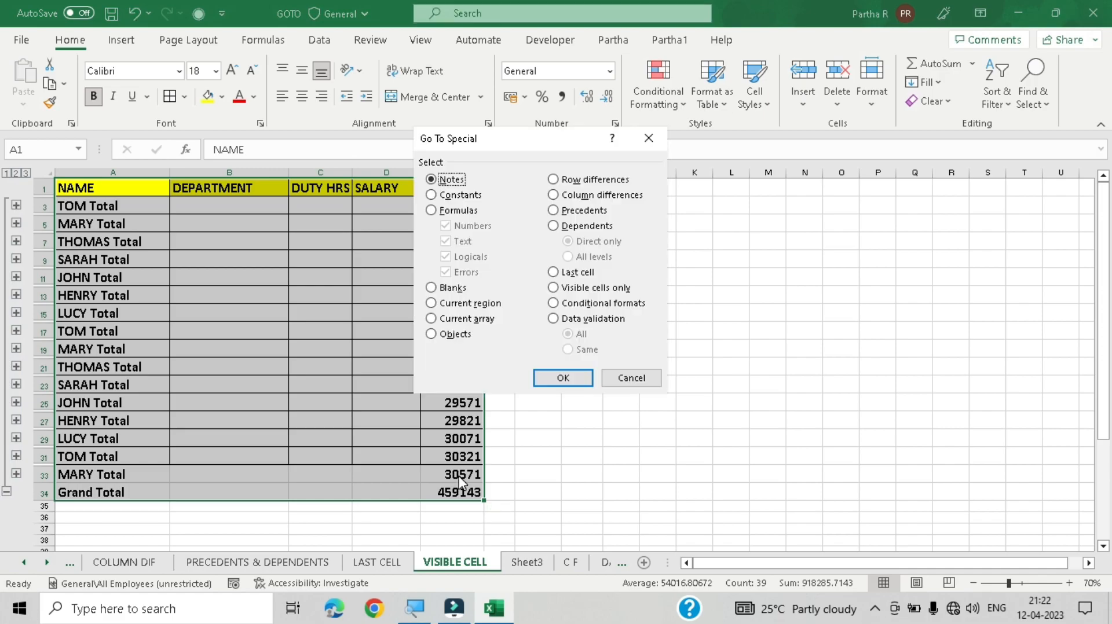
left_click(614, 290)
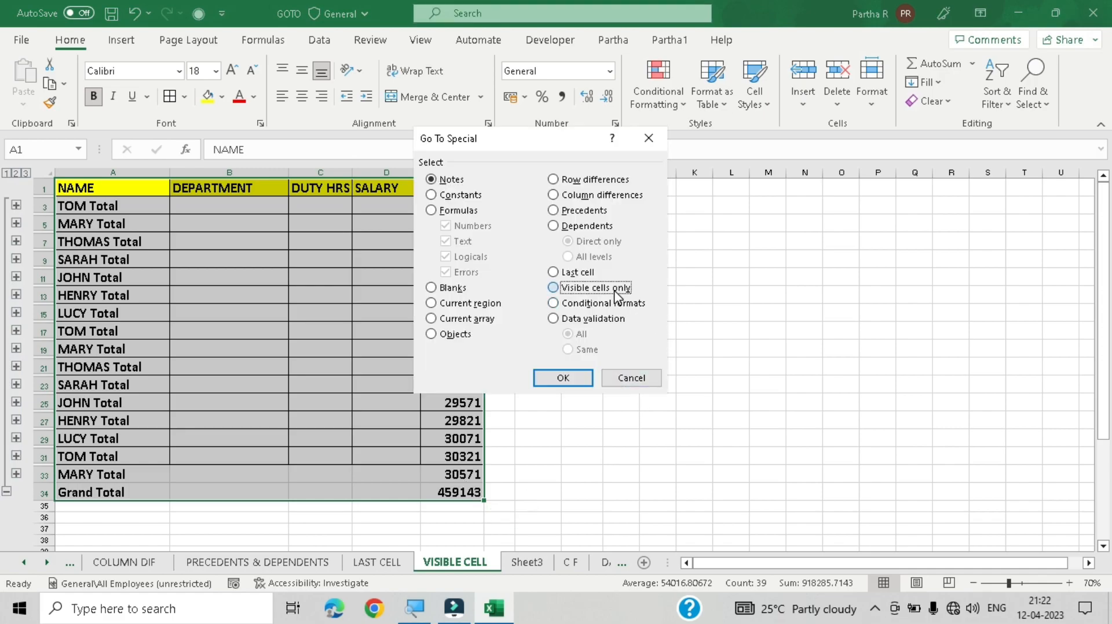
left_click(562, 378)
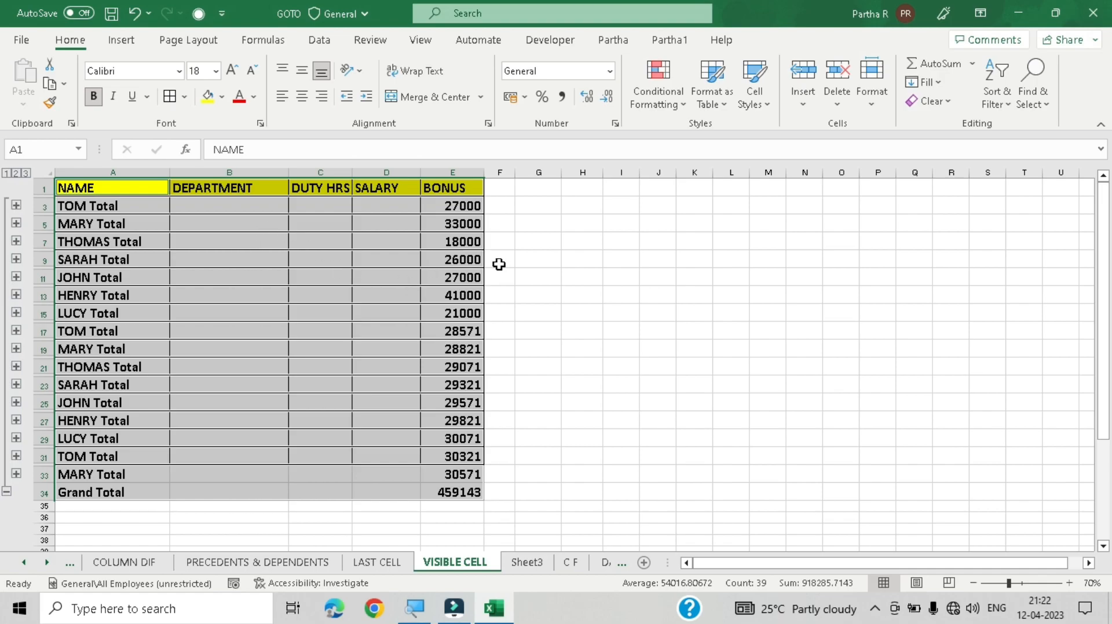
left_click(578, 275)
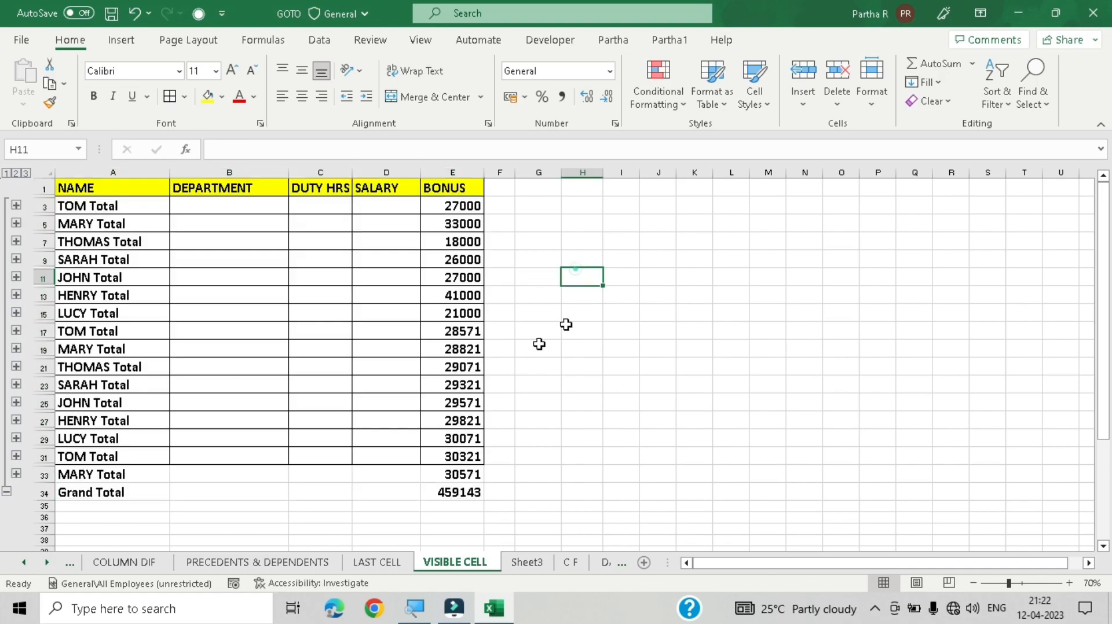
Step: Select the whole collapsed table range A1:E34 on the VISIBLE CELL sheet
left_click(106, 189)
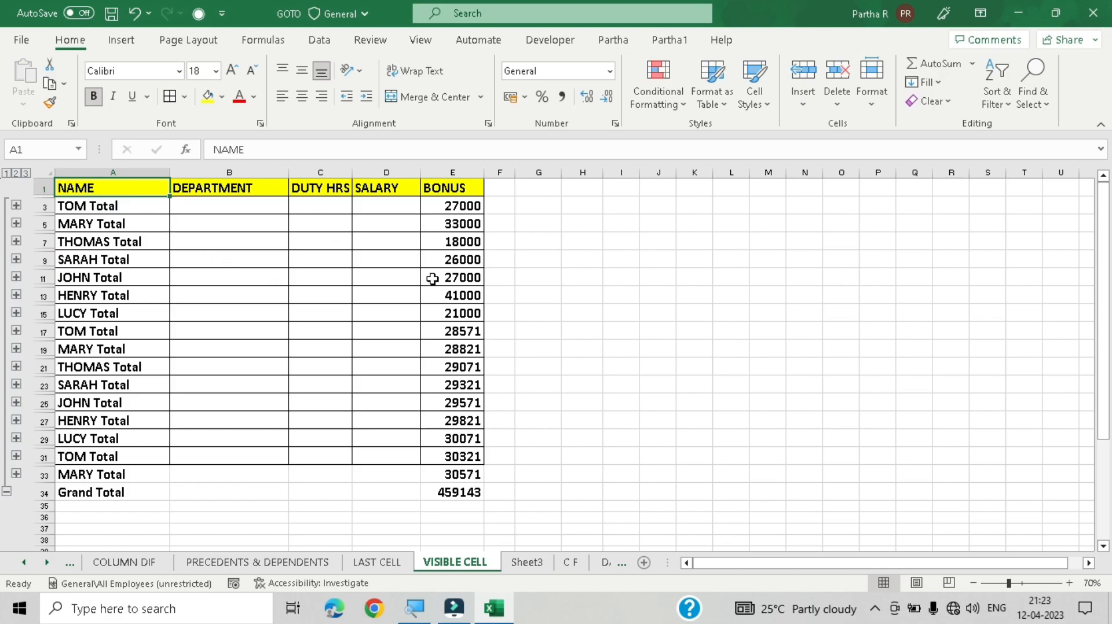
key("ctrl+shift+Right")
key("ctrl+shift+Down")
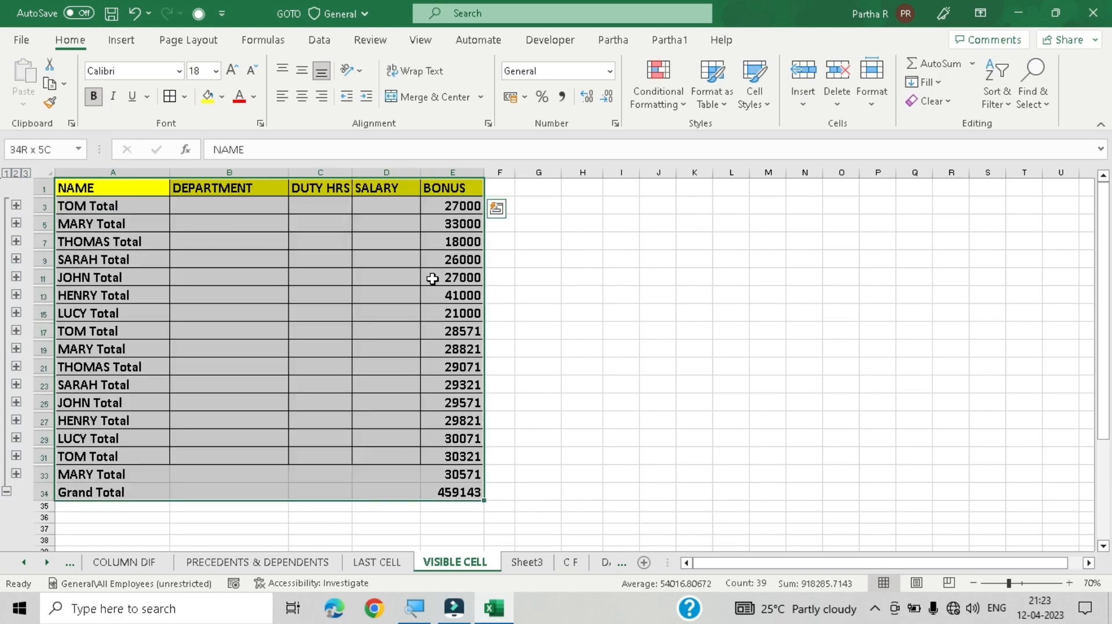
key("ctrl+Home")
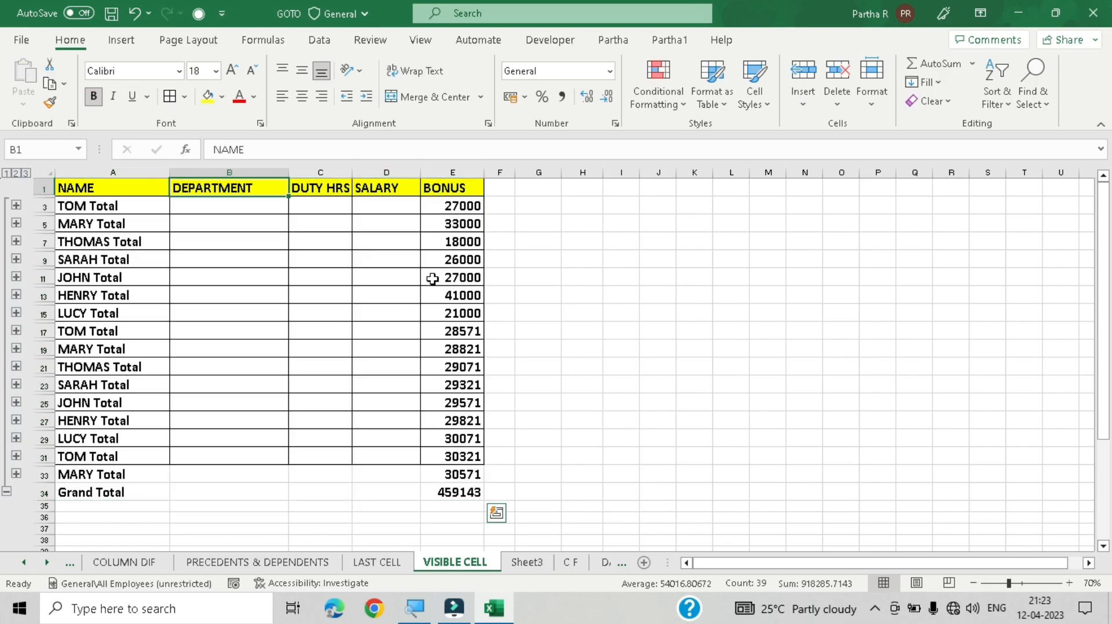
key("Right")
key("Left")
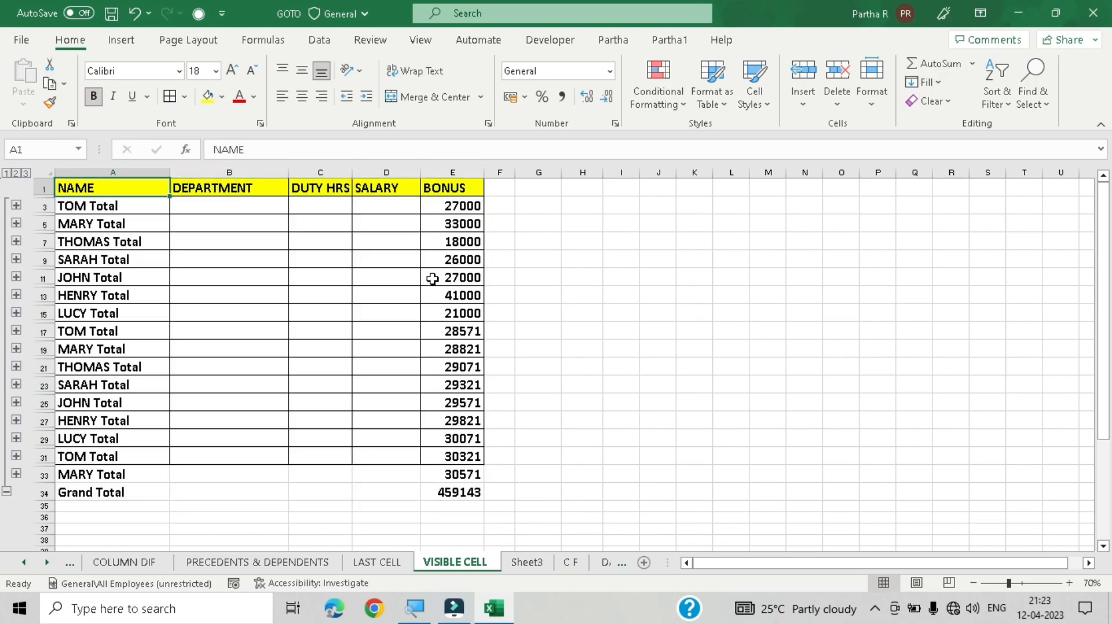
key("ctrl+a")
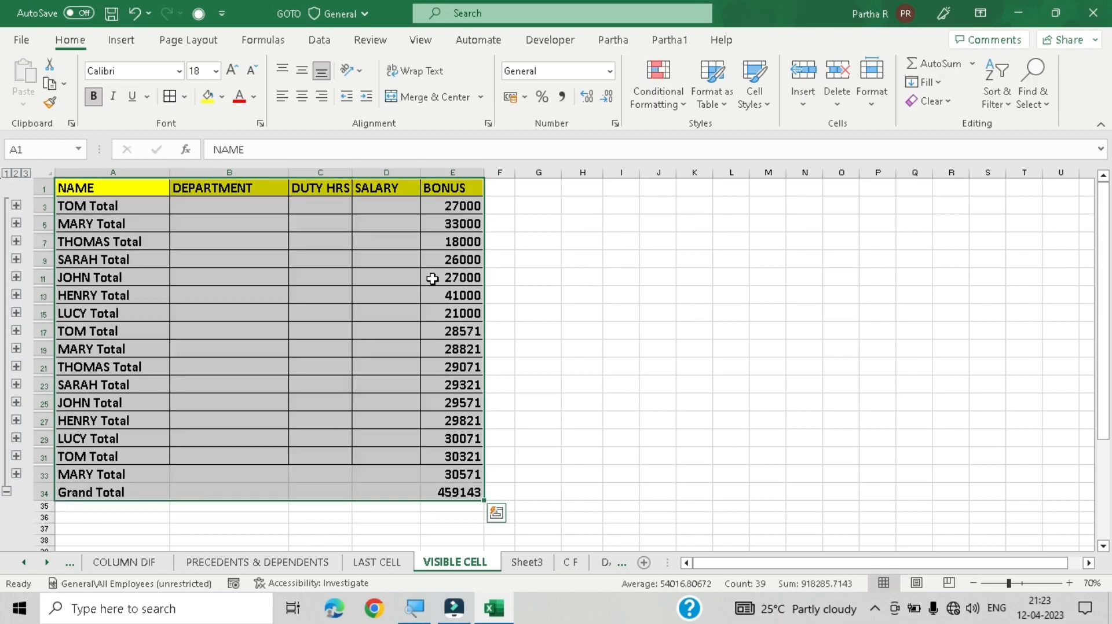
key("ctrl+g")
key("alt+s")
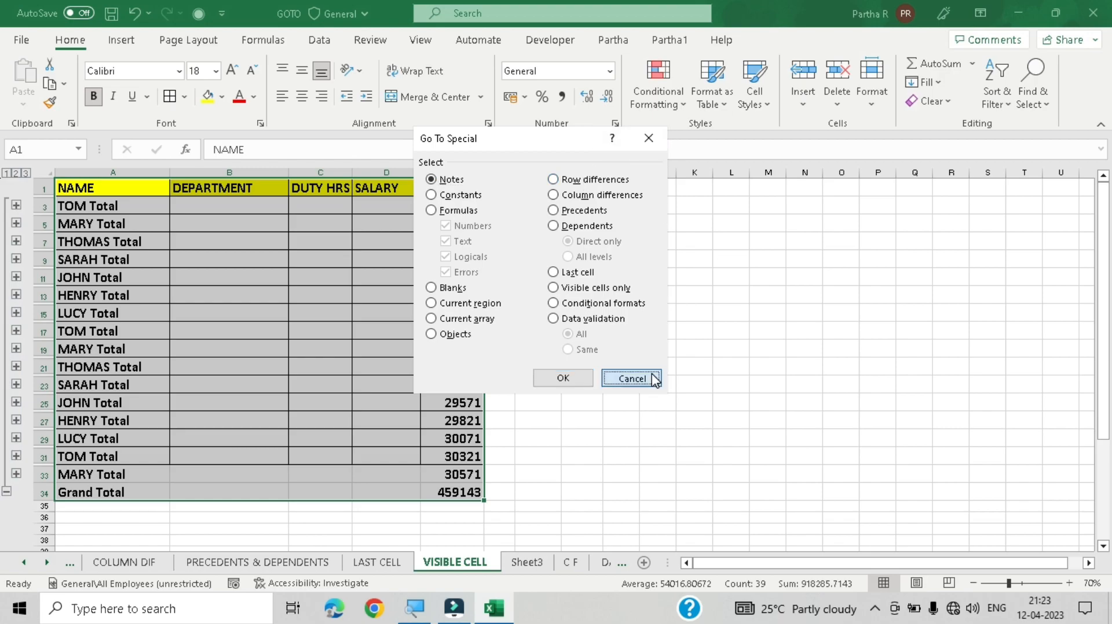
left_click(634, 377)
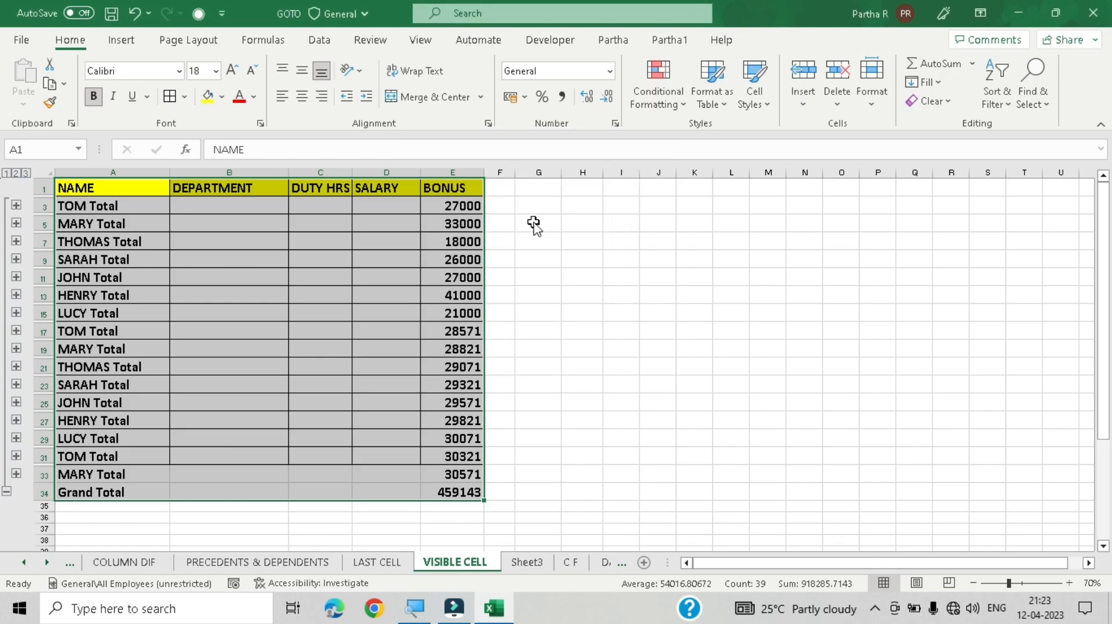
key("F5")
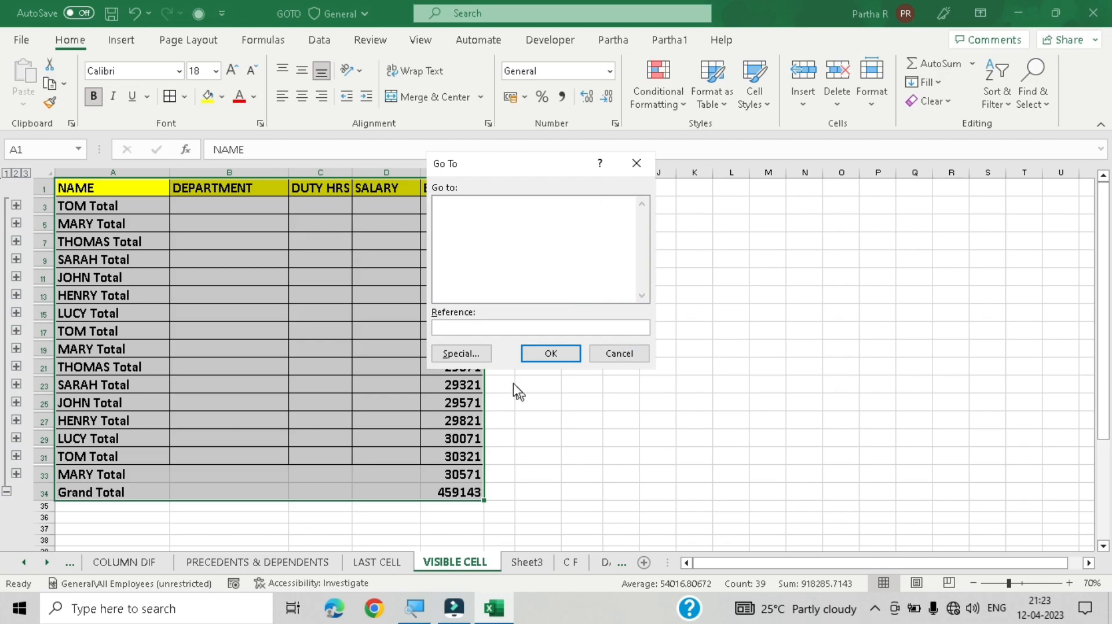
left_click(483, 356)
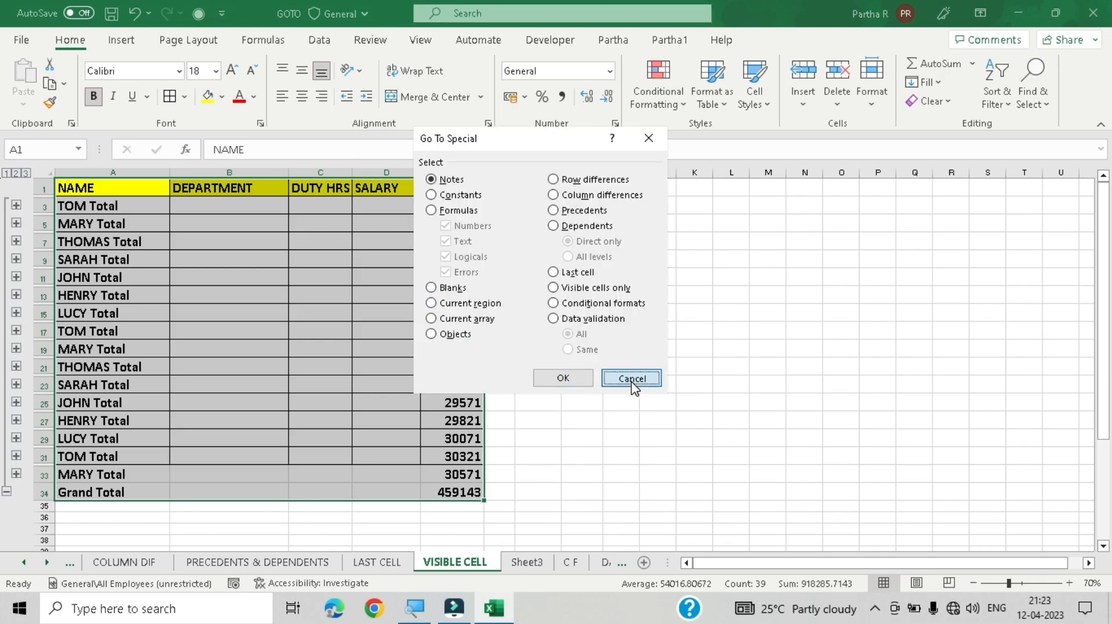
left_click(632, 378)
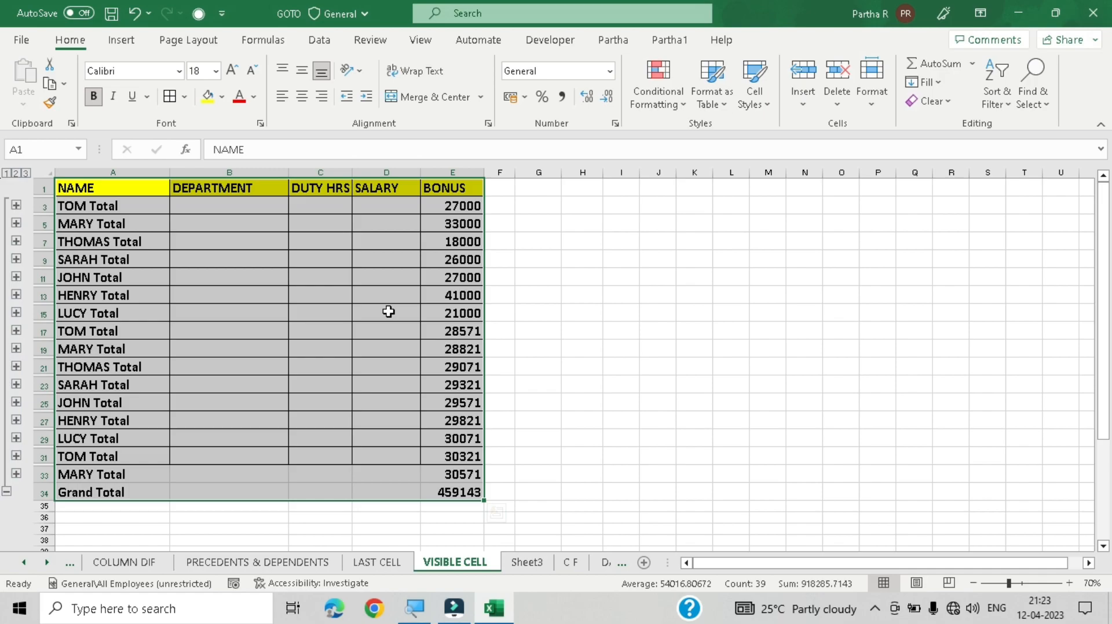
Step: Select only the visible cells of the selected table using Go To Special's Visible cells only option
key("ctrl+g")
key("alt+s")
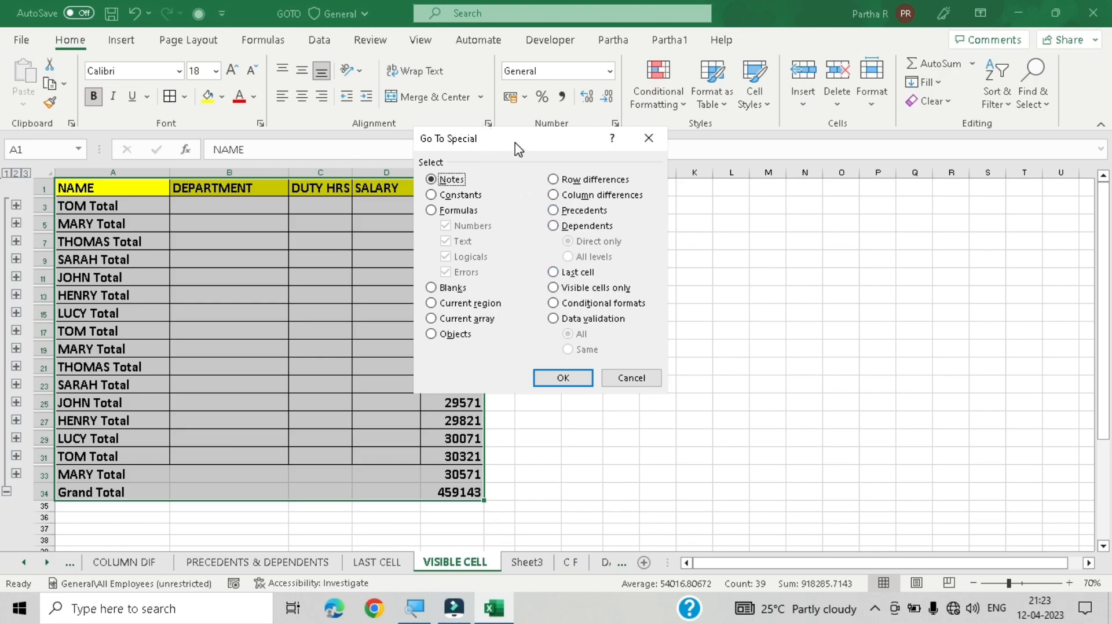
left_click(596, 289)
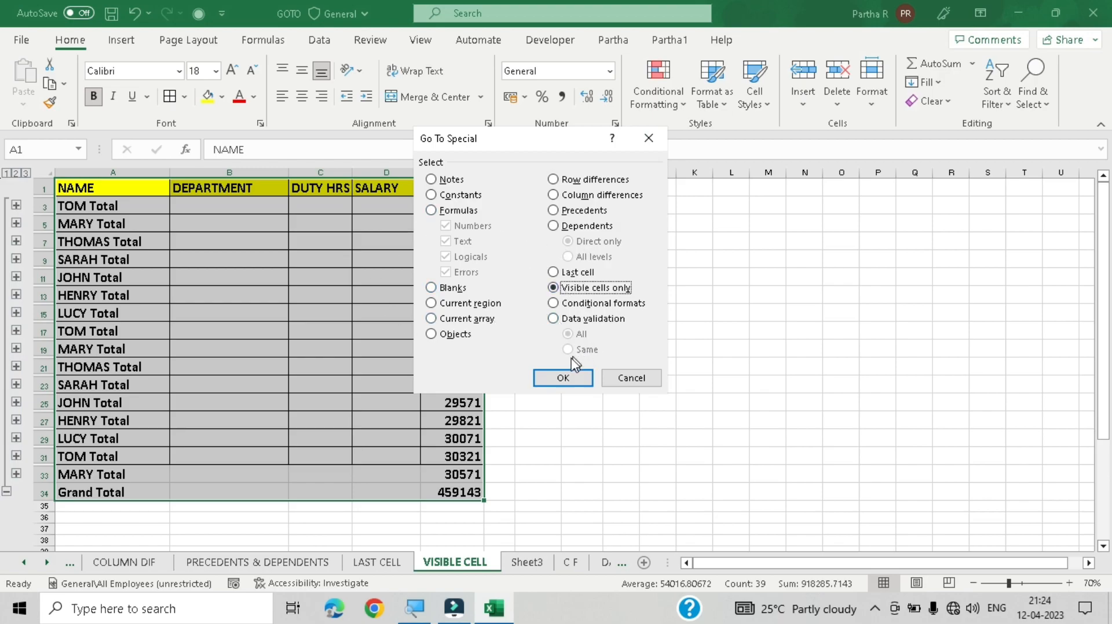
left_click(570, 380)
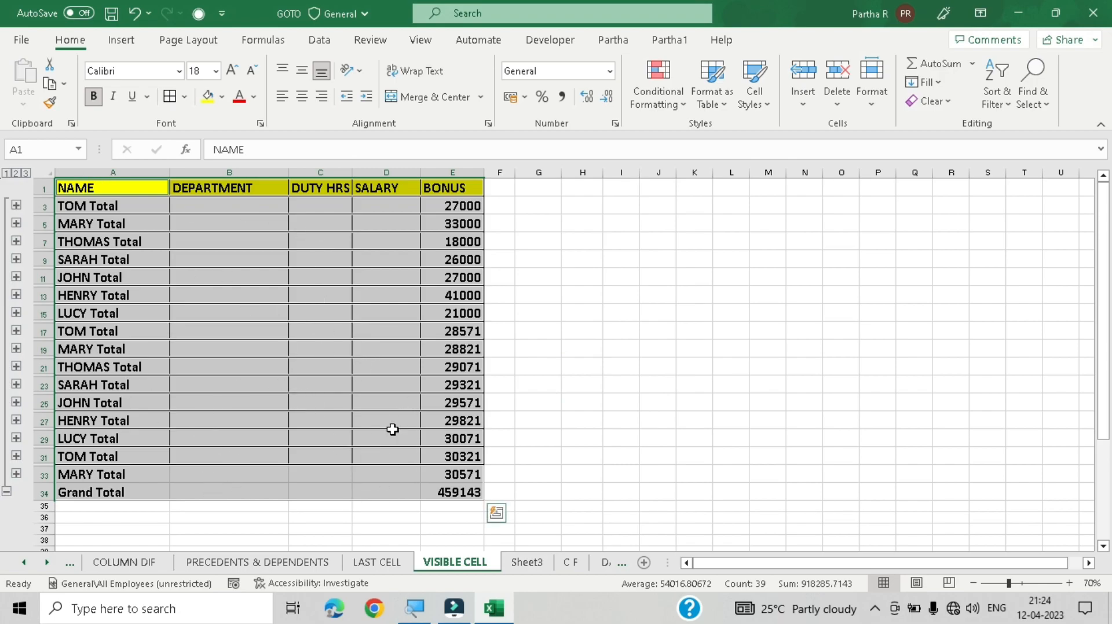
Step: Copy the visible cells and paste them into Sheet3 at cell G1, keeping the source column widths
key("ctrl+c")
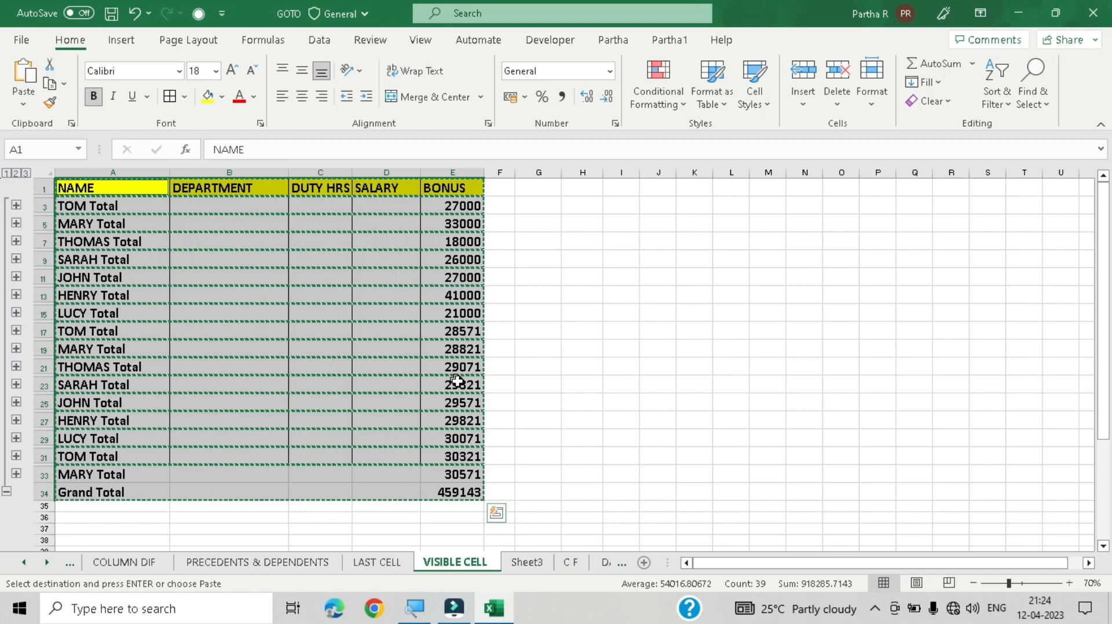
left_click(528, 562)
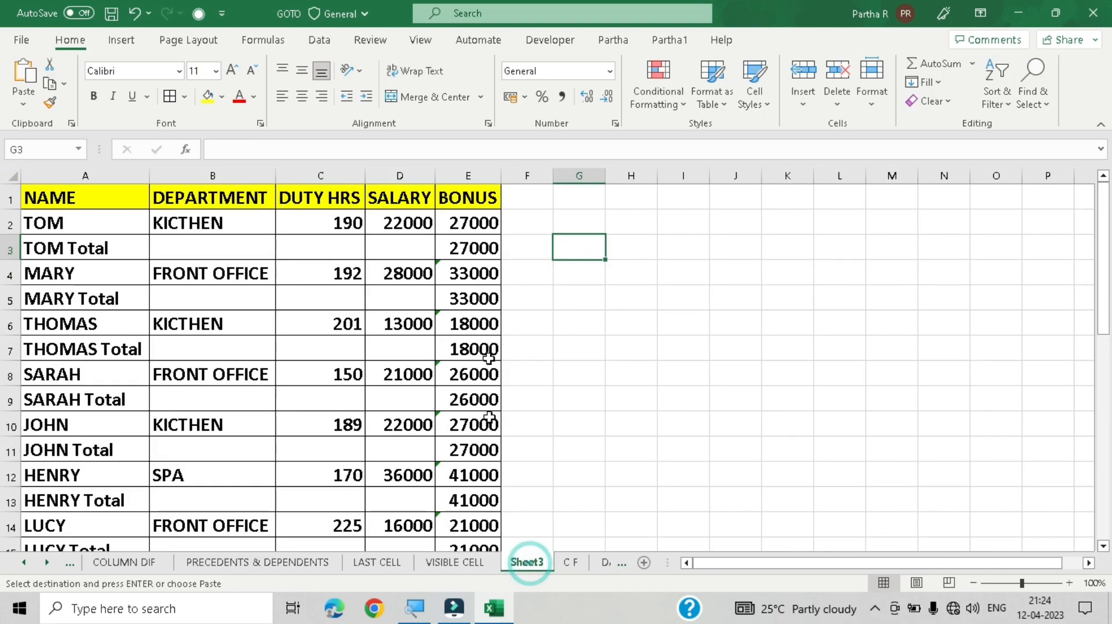
left_click(582, 201)
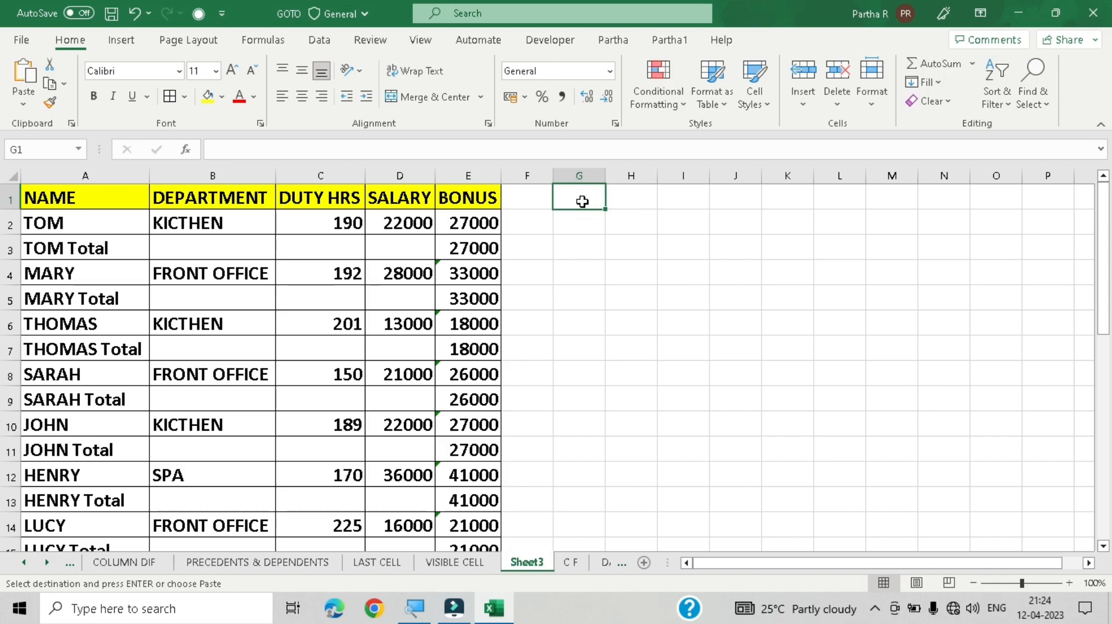
key("ctrl+v")
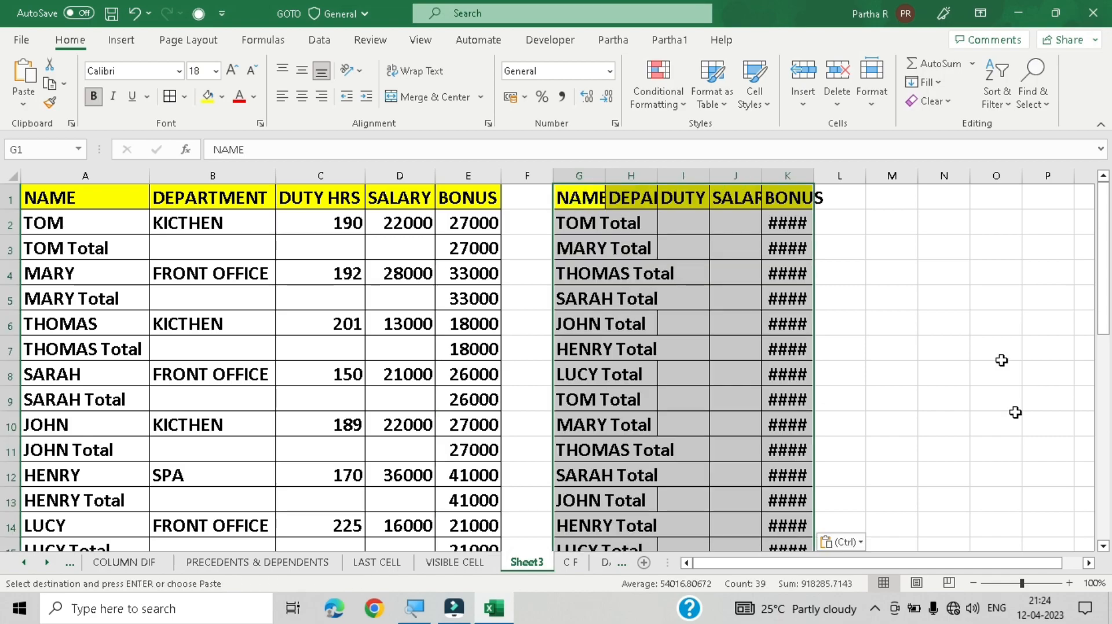
left_click(822, 544)
left_click(857, 424)
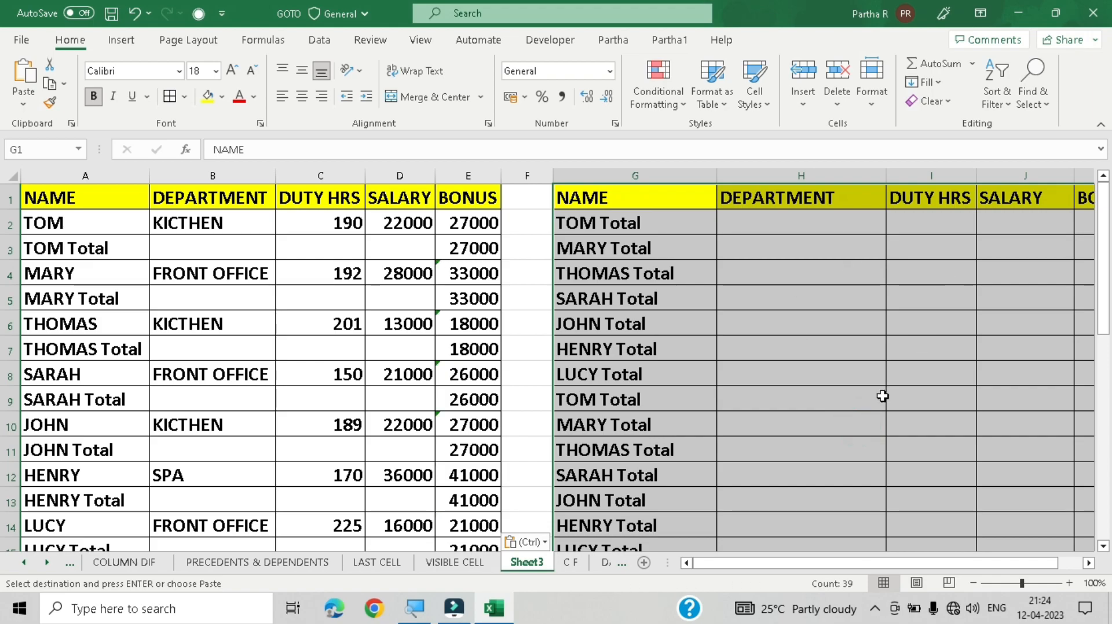
scroll(873, 380, "up", 1)
scroll(873, 381, "down", 4)
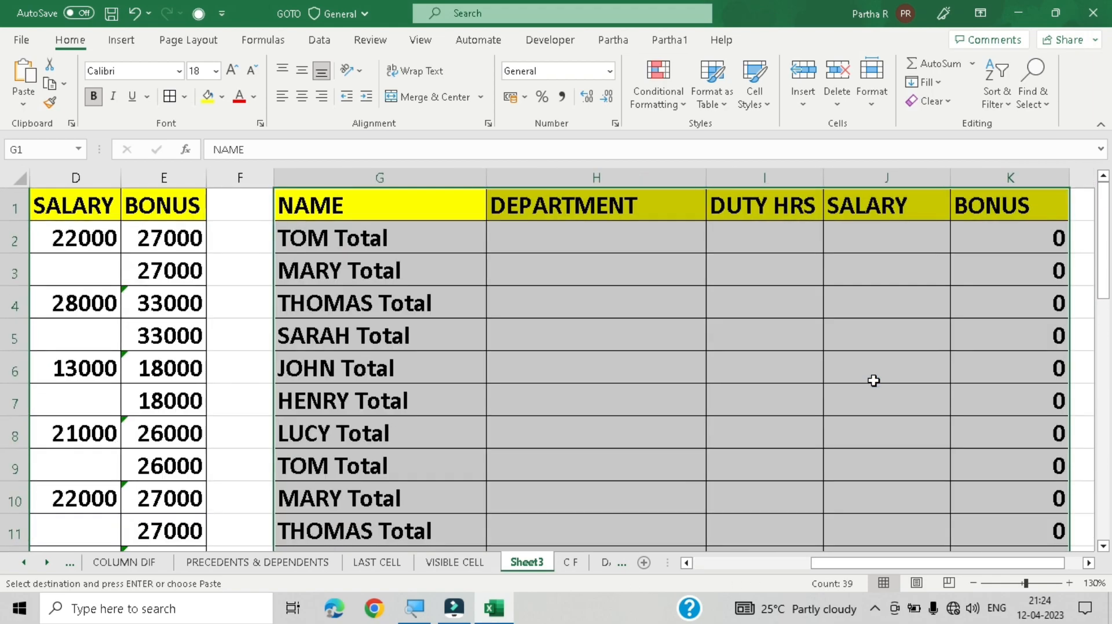
scroll(873, 381, "down", 2)
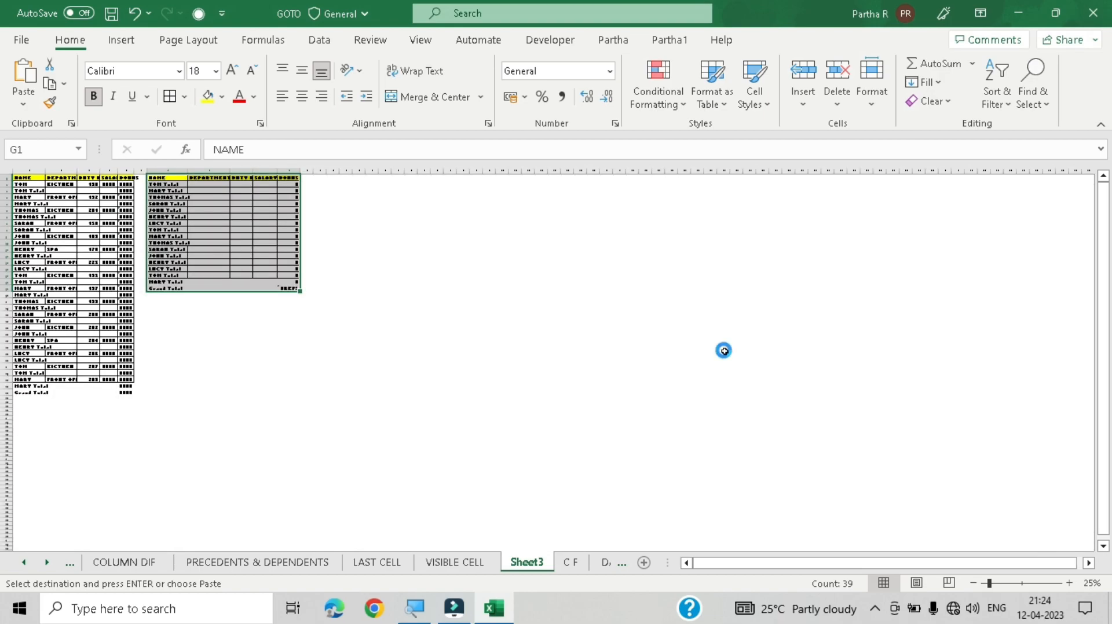
Step: Widen column K of the pasted subtotal table on Sheet3
scroll(723, 350, "up", 4)
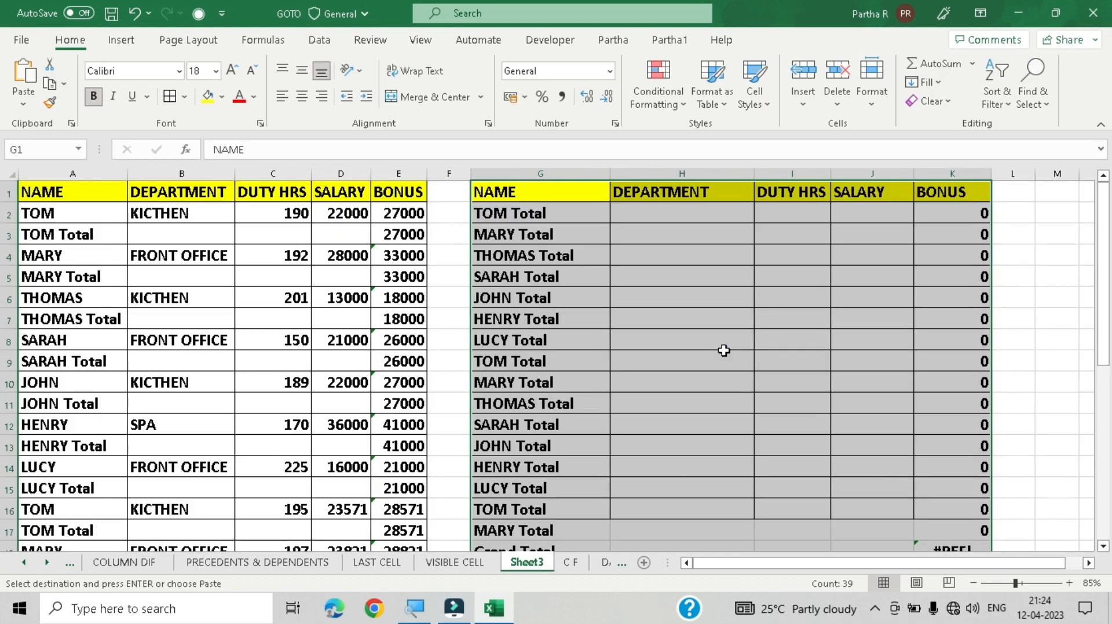
scroll(723, 350, "down", 1)
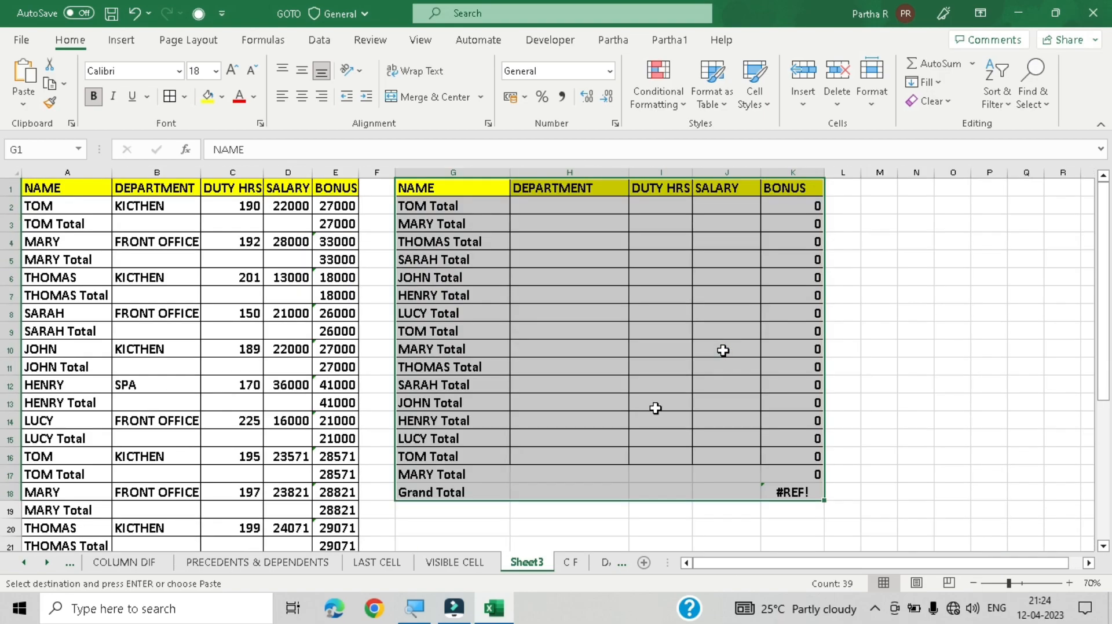
left_click(889, 282)
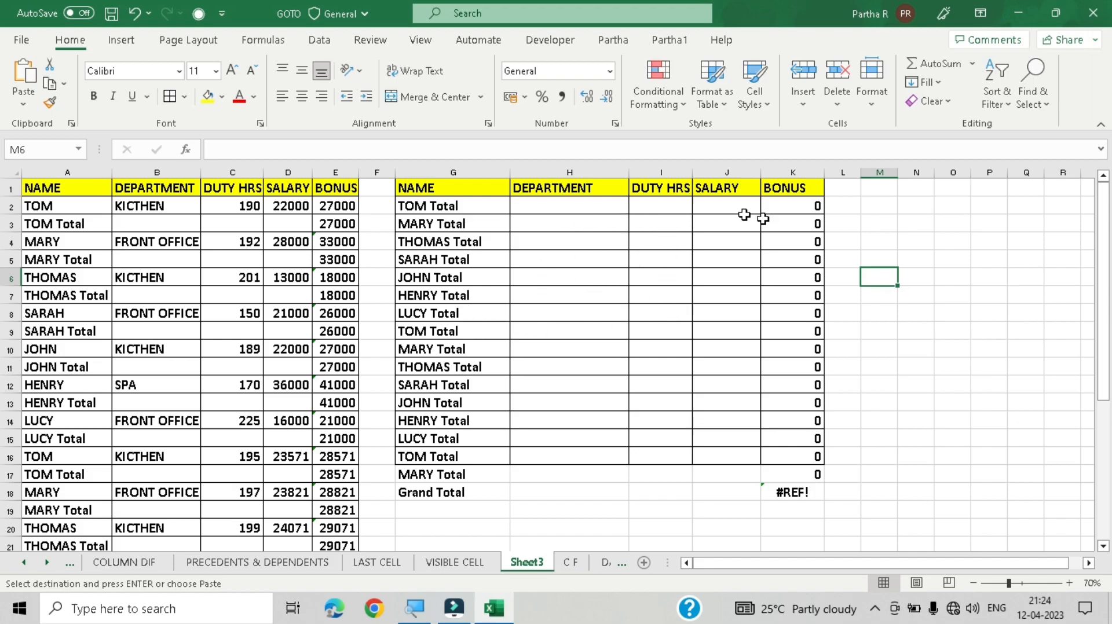
left_click_drag(822, 172, 844, 172)
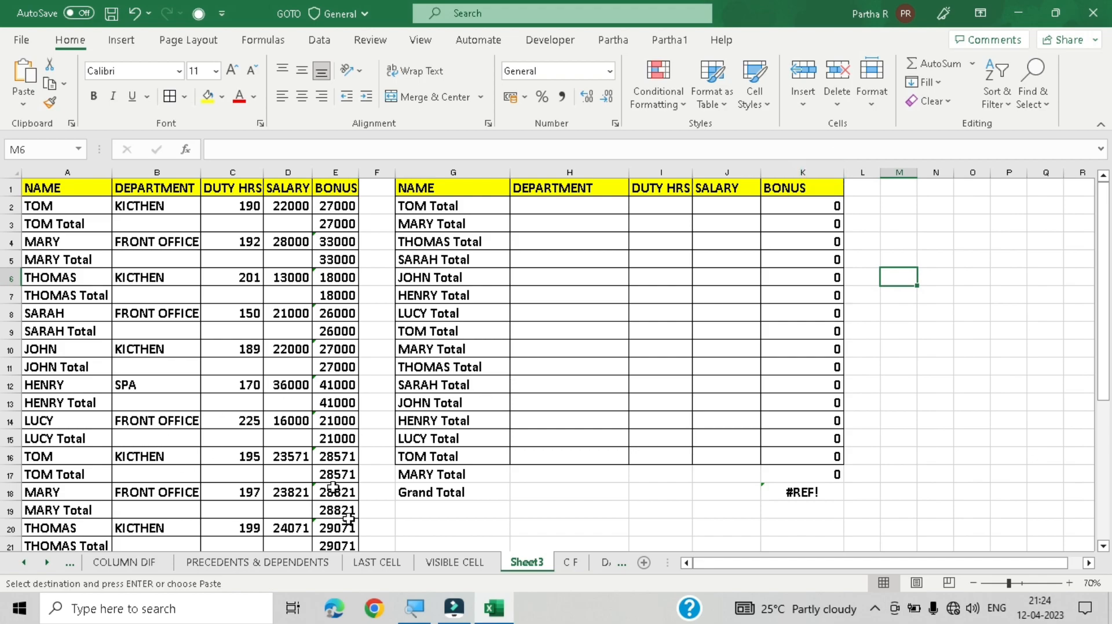
Step: Compare the pasted subtotals on Sheet3 with the collapsed table on the VISIBLE CELL sheet
left_click(452, 562)
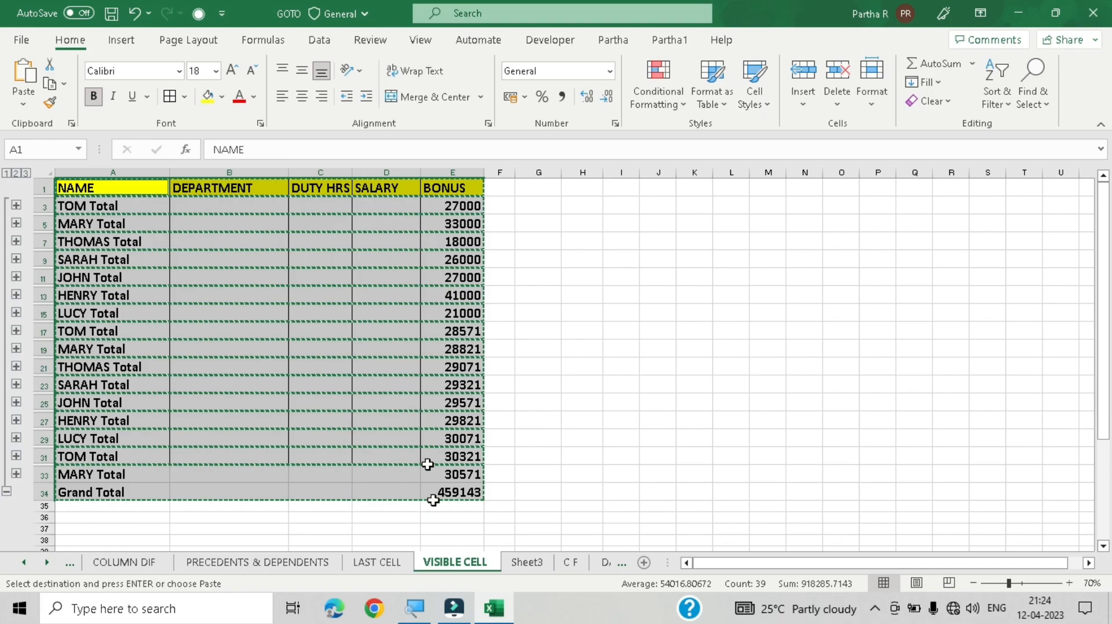
left_click(527, 563)
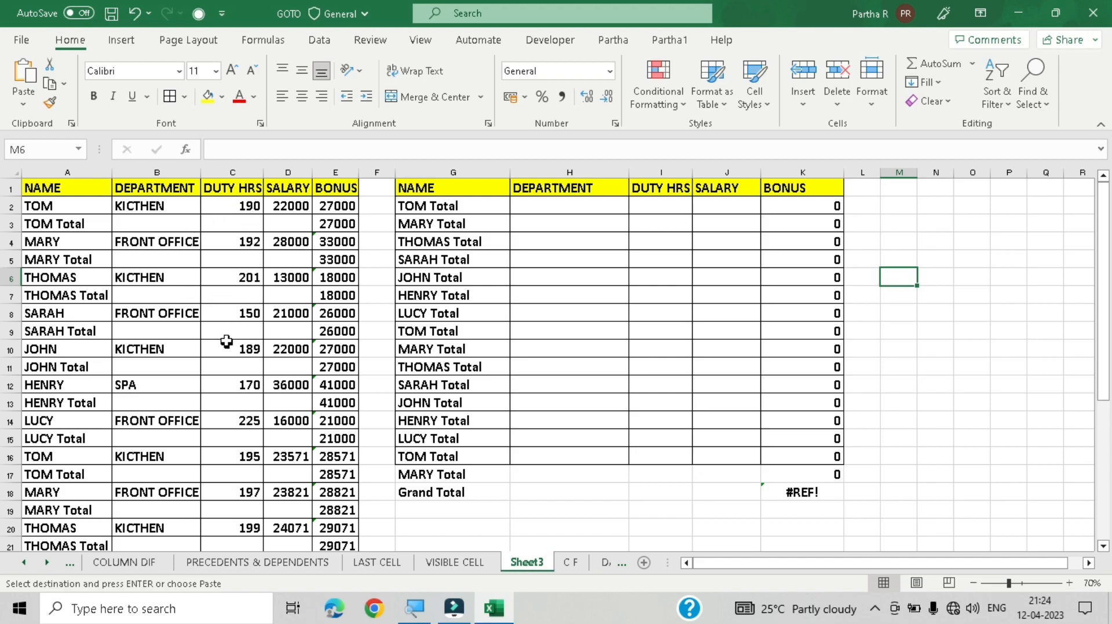
left_click(465, 563)
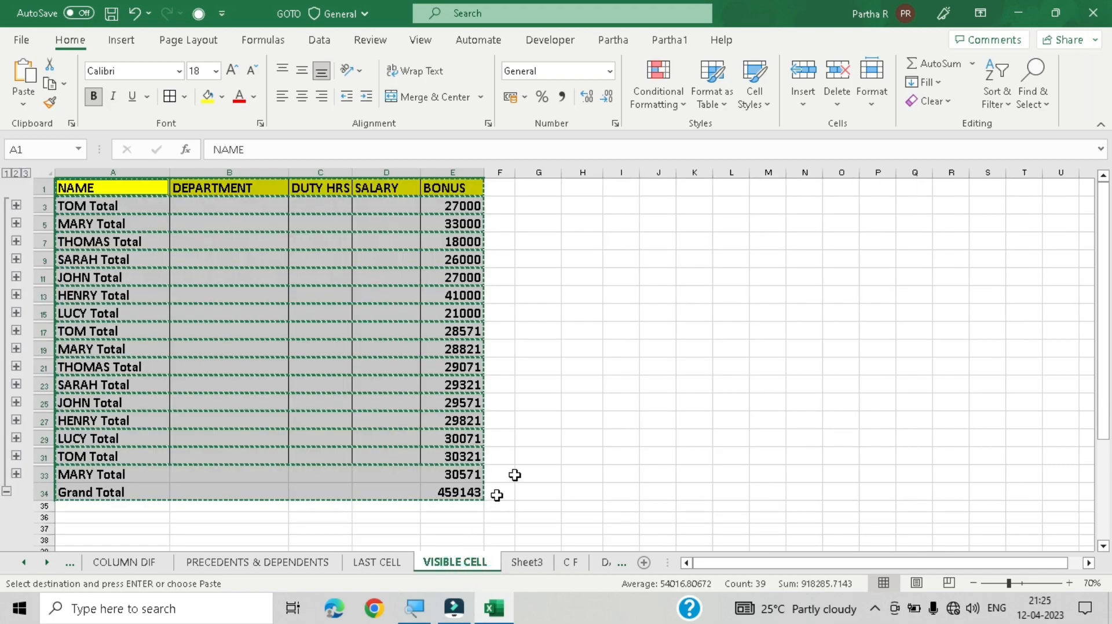
Step: On the C F sheet, select all conditionally formatted cells with Go To Special's Conditional formats option
left_click(570, 563)
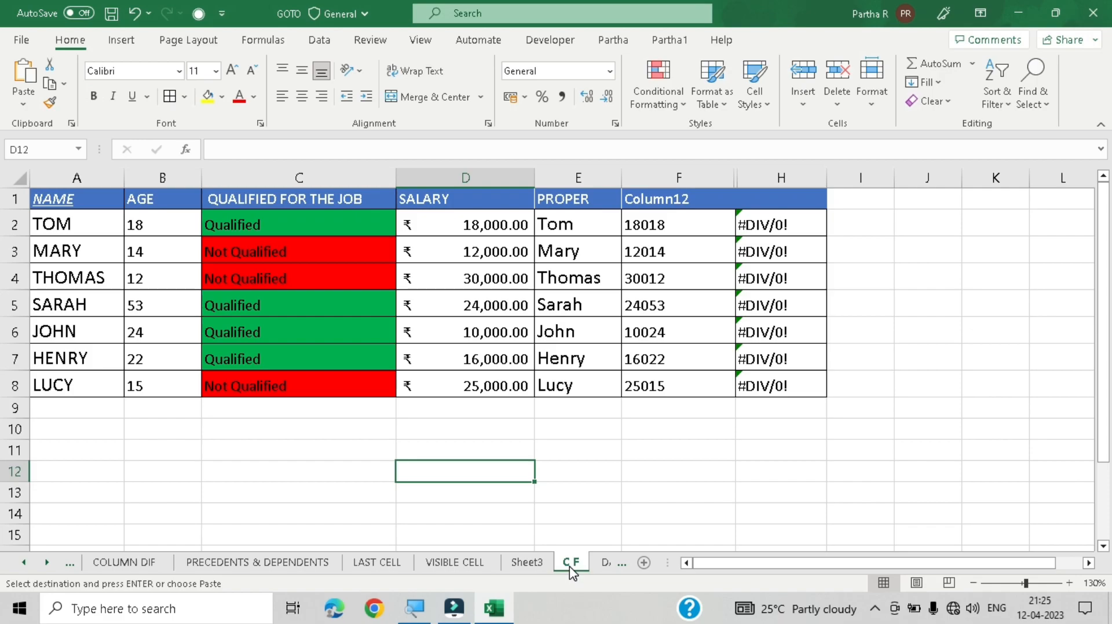
key("ctrl+g")
key("alt+s")
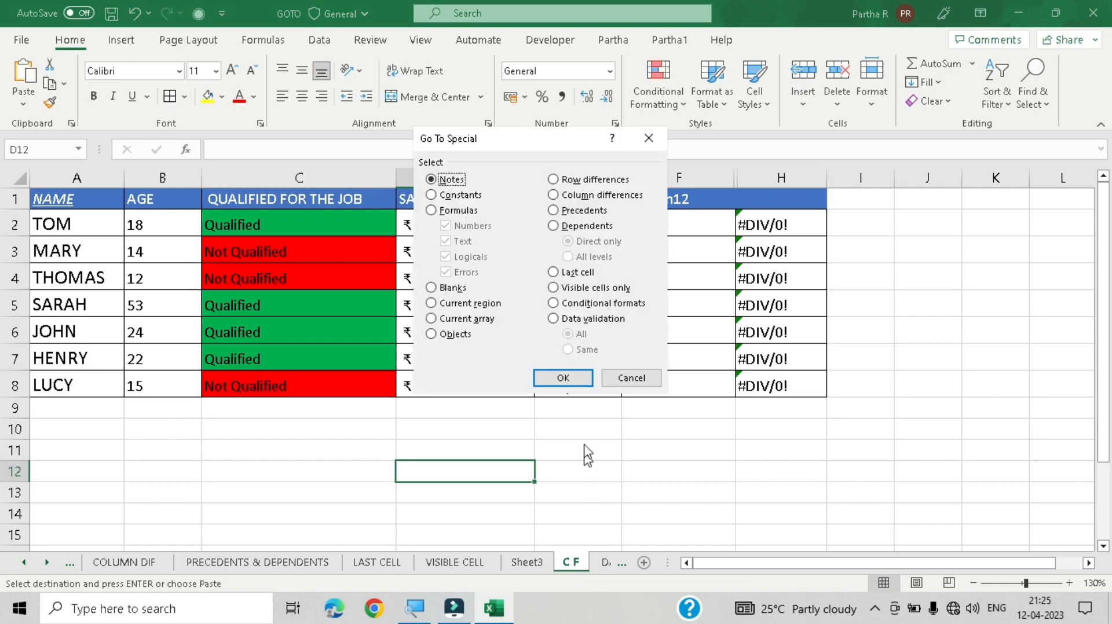
left_click(602, 305)
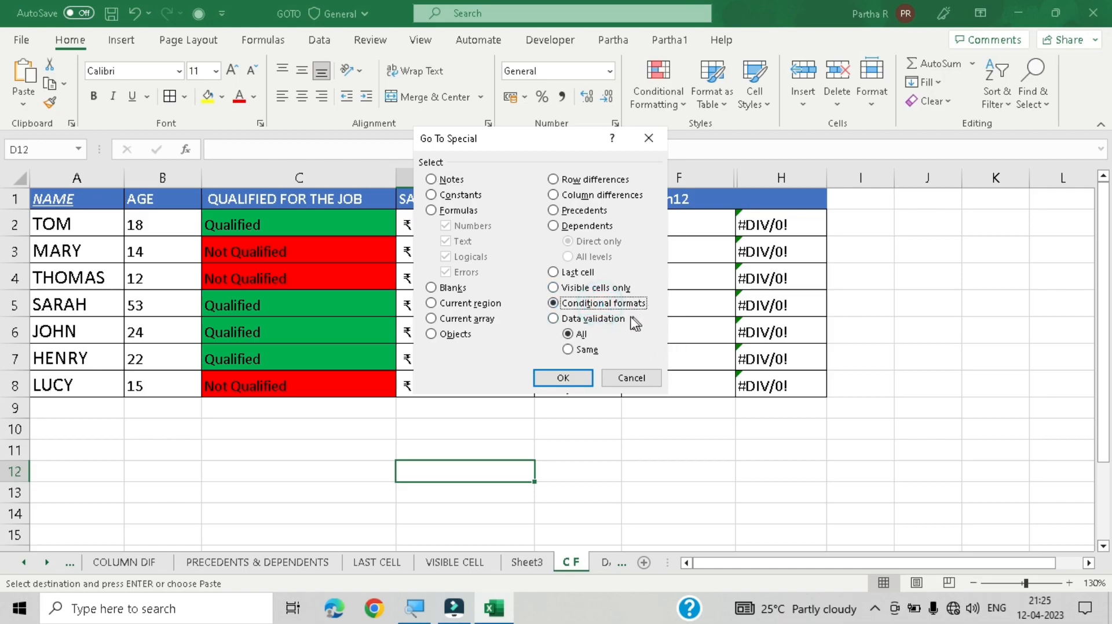
left_click(562, 378)
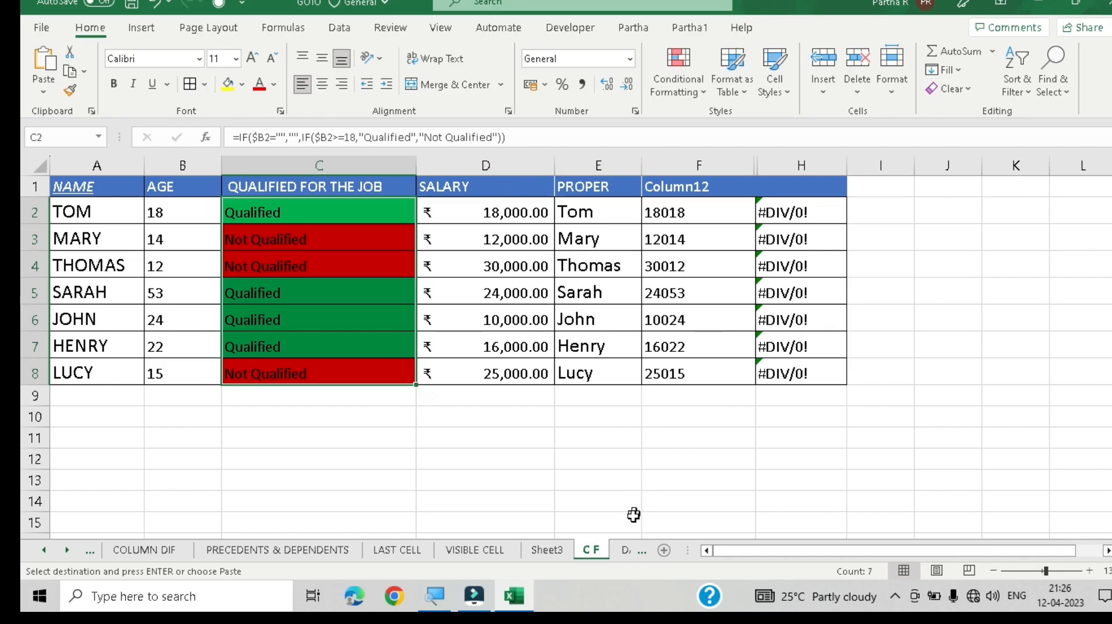
Step: On the DATA VALID sheet, select all cells with data validation using Go To Special's Data validation, All option
left_click(626, 550)
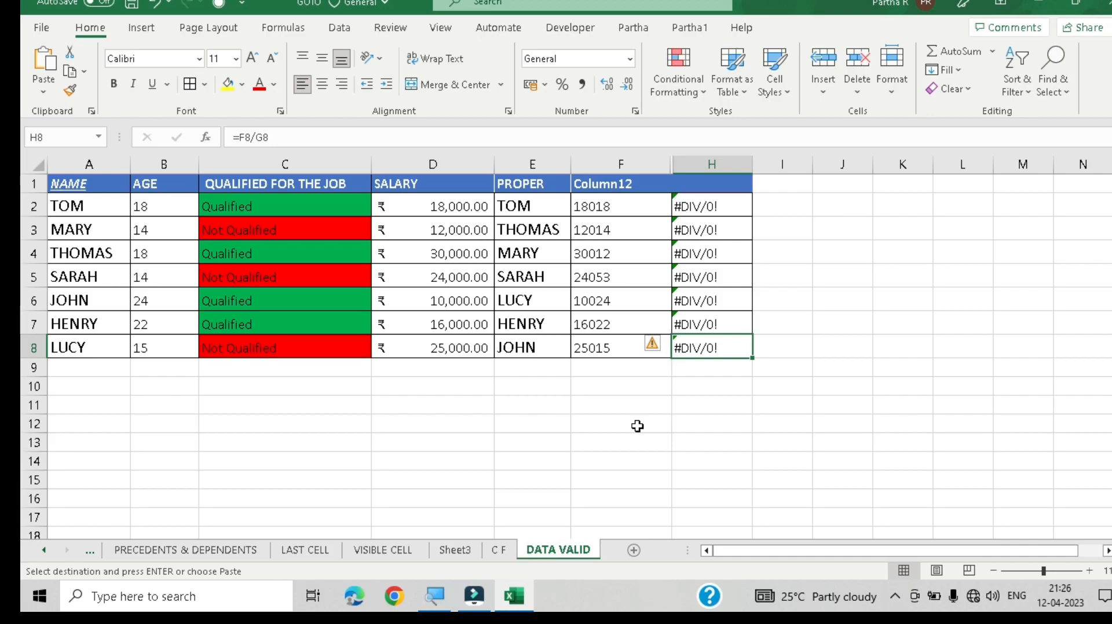
key("ctrl+g")
key("alt+s")
key("alt+v")
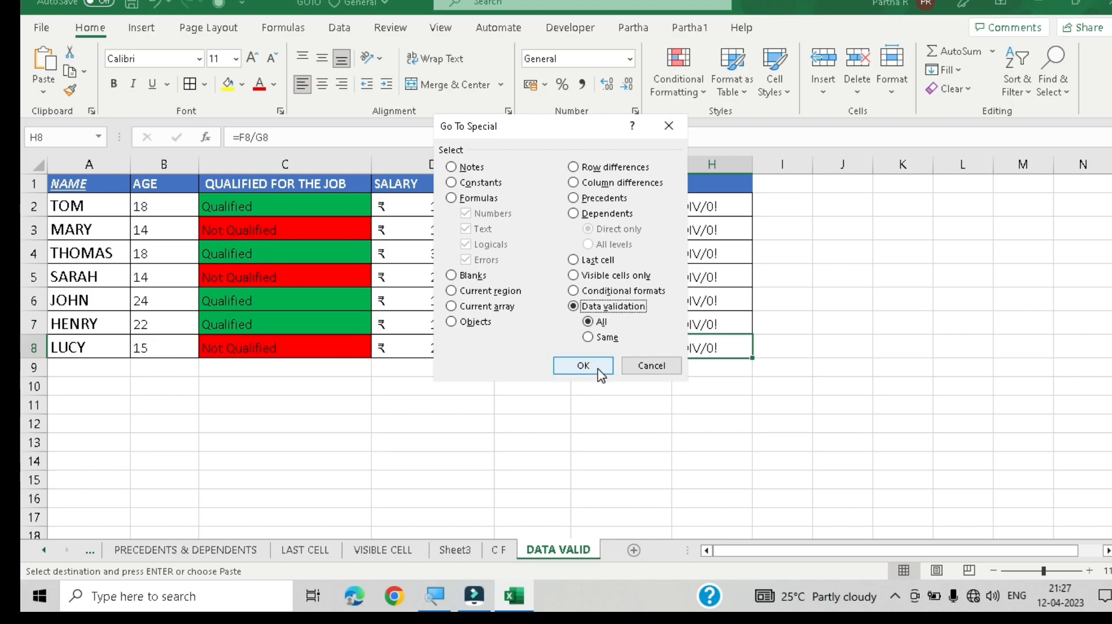
left_click(599, 371)
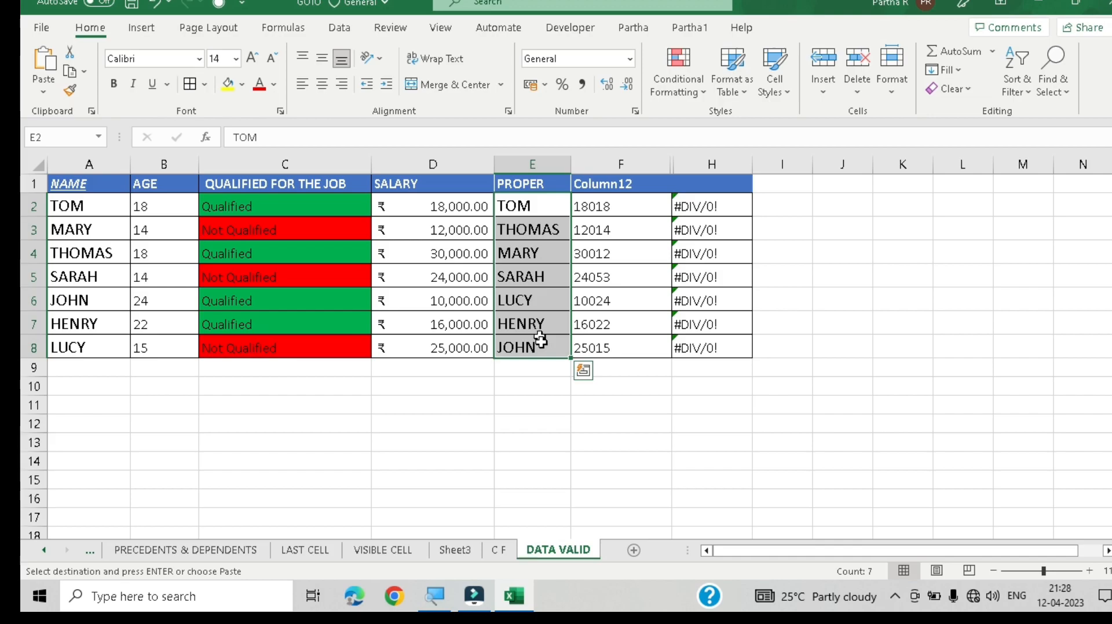
Step: Inspect the validated cells in the PROPER column and open their dropdown lists of names
left_click(541, 216)
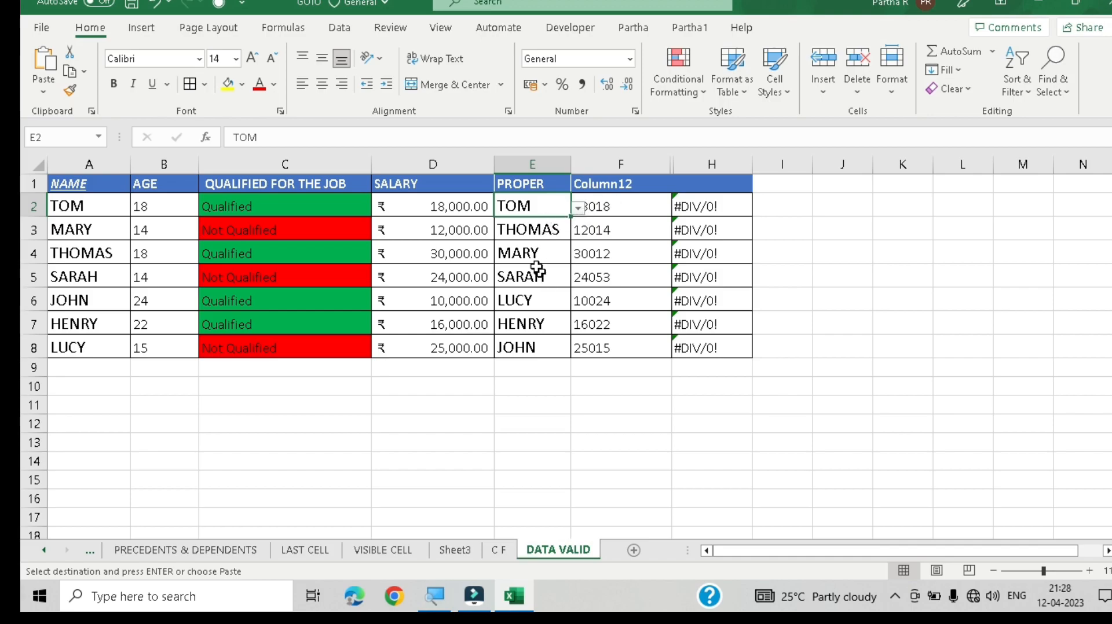
left_click(537, 236)
left_click(543, 255)
left_click(548, 276)
left_click(549, 300)
left_click(549, 324)
left_click(550, 354)
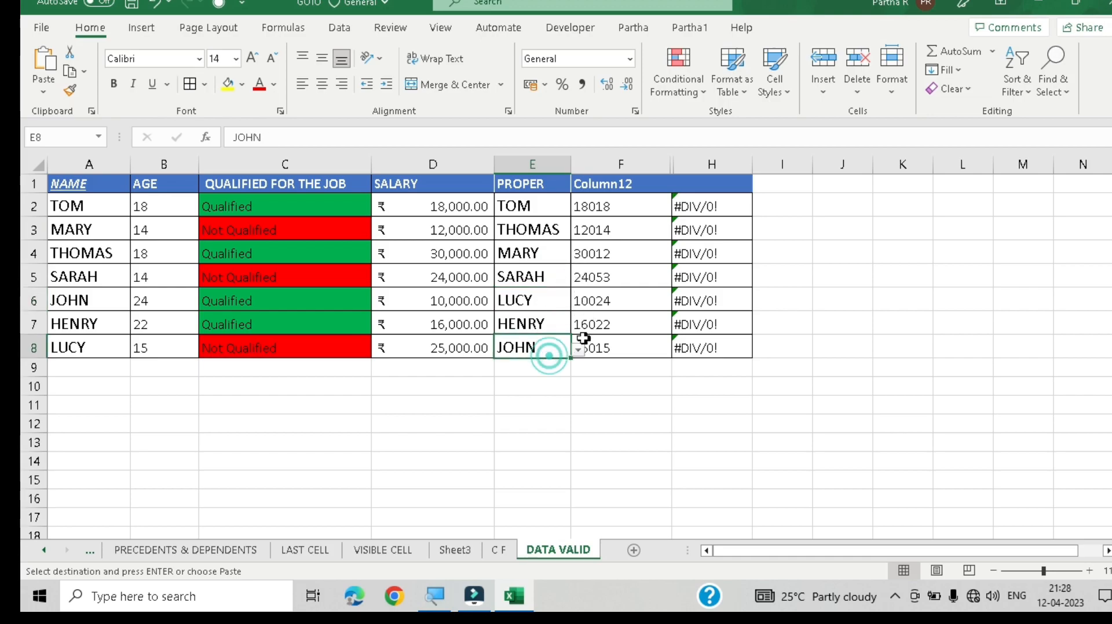
left_click(541, 203)
left_click(541, 246)
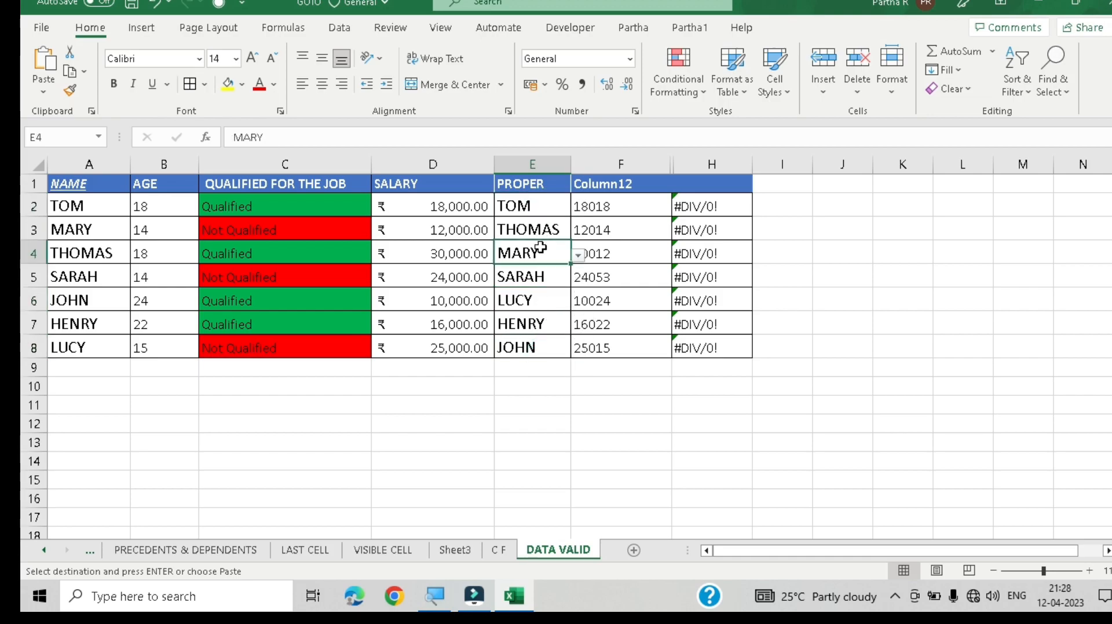
left_click(542, 281)
left_click(548, 297)
left_click(554, 319)
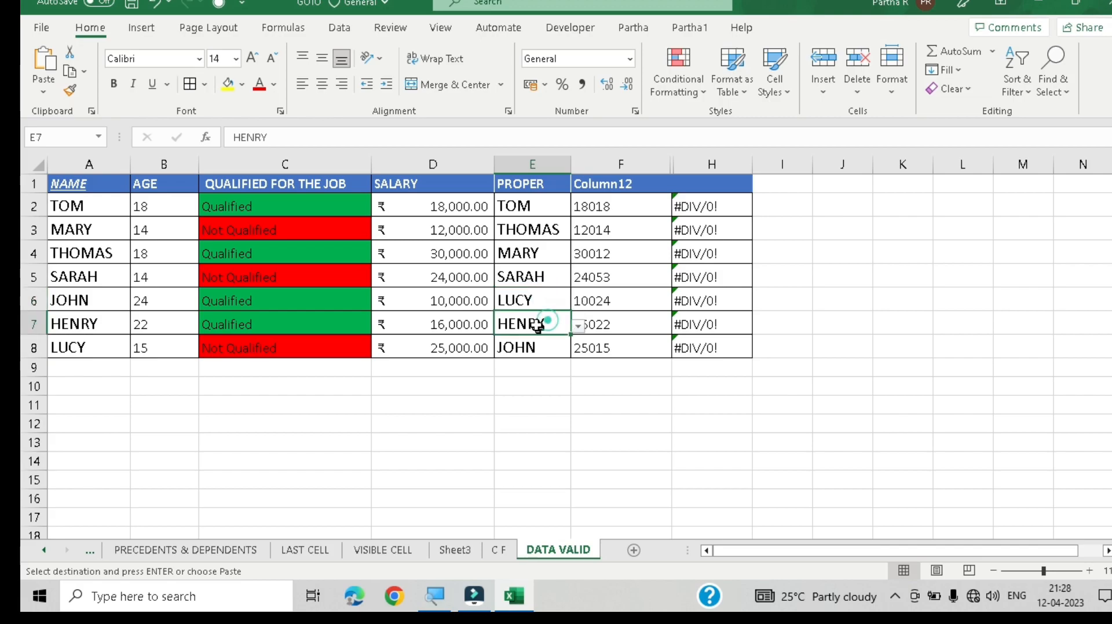
left_click(543, 206)
left_click(577, 208)
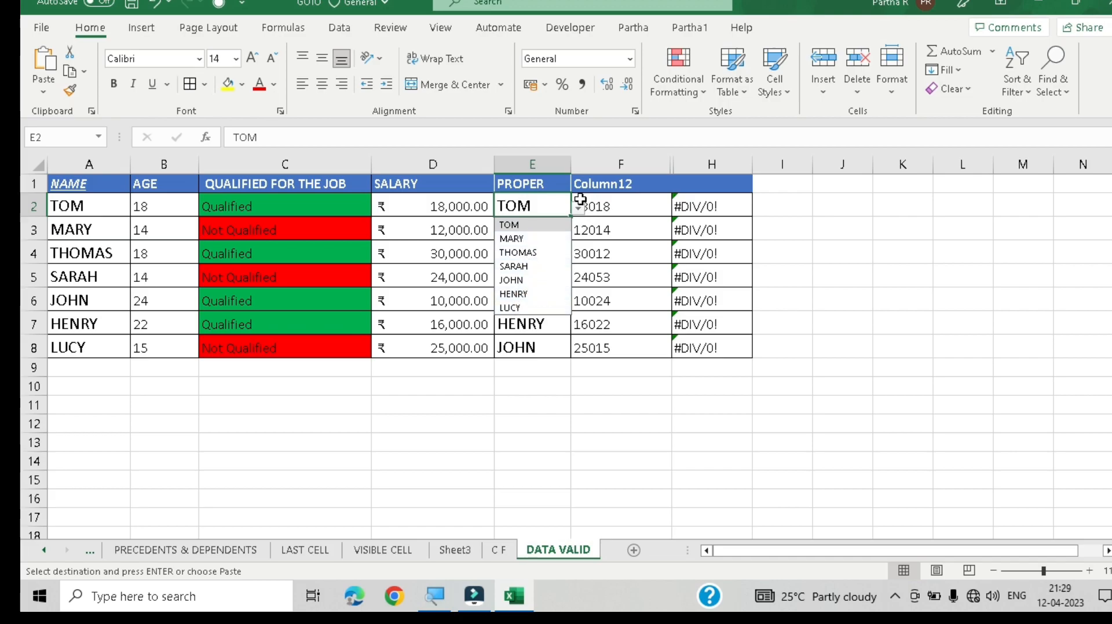
left_click(545, 328)
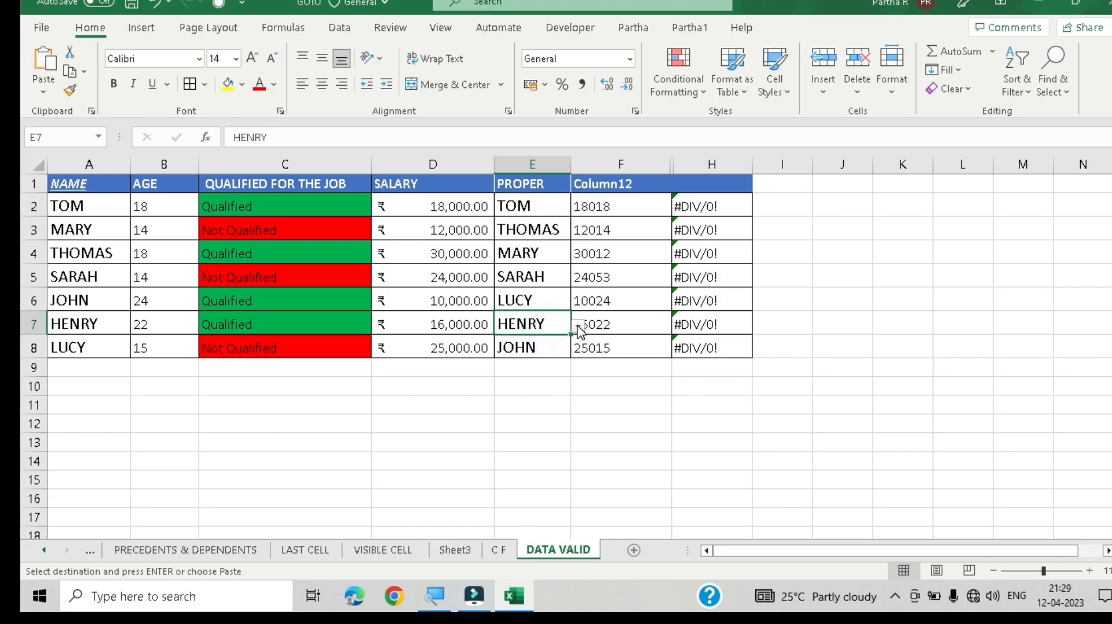
left_click(578, 327)
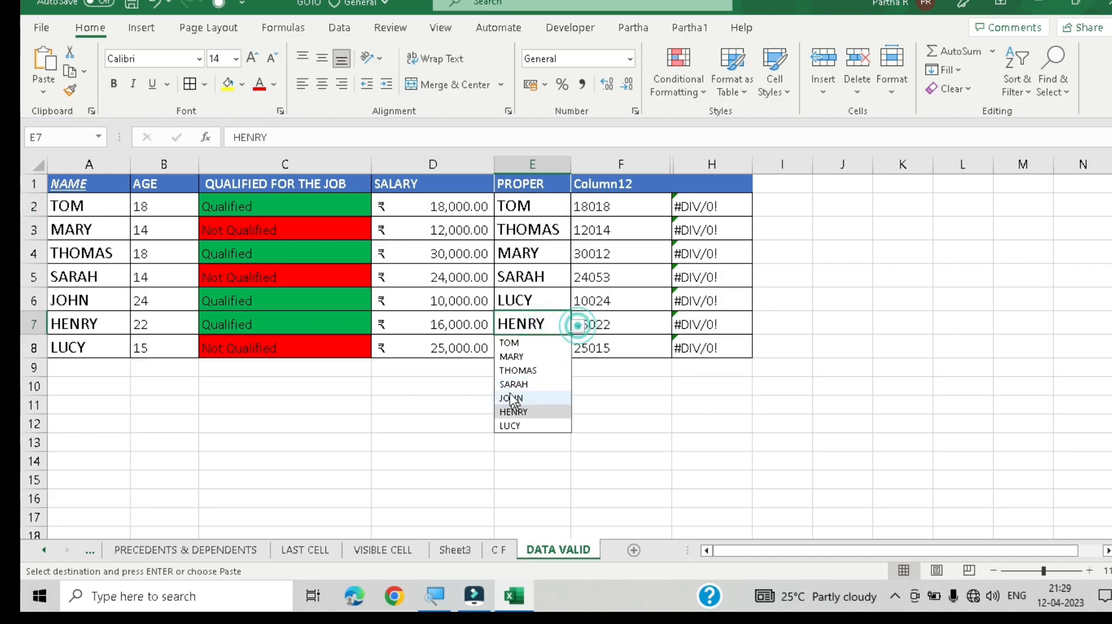
left_click(541, 250)
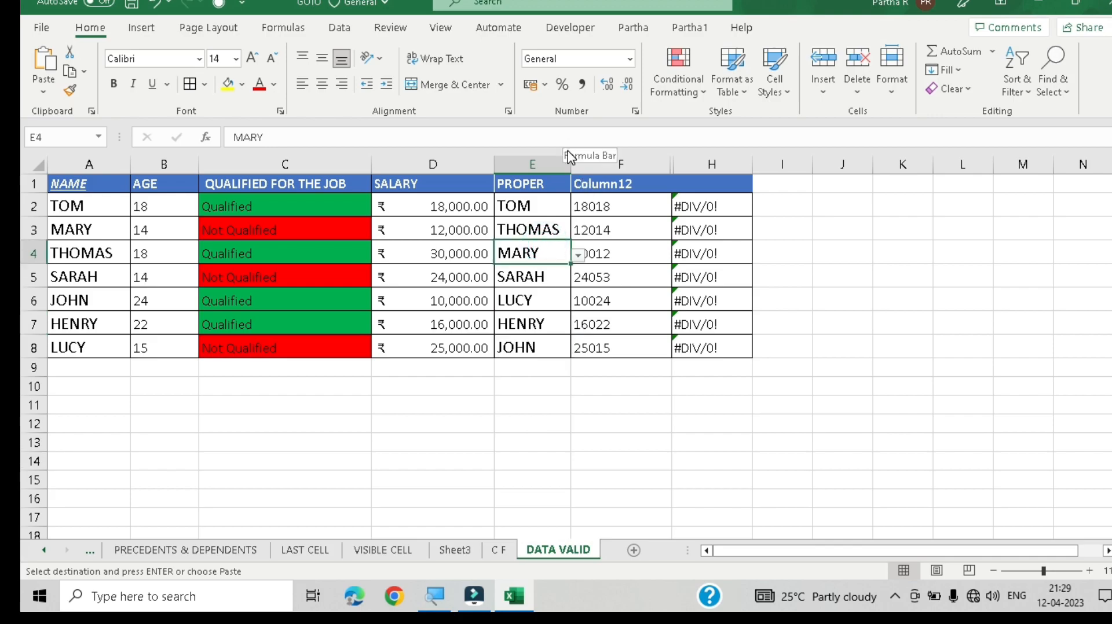
Step: Select the data validation cells again with Go To Special's Data validation option, then deselect them
key("ctrl+g")
key("alt+s")
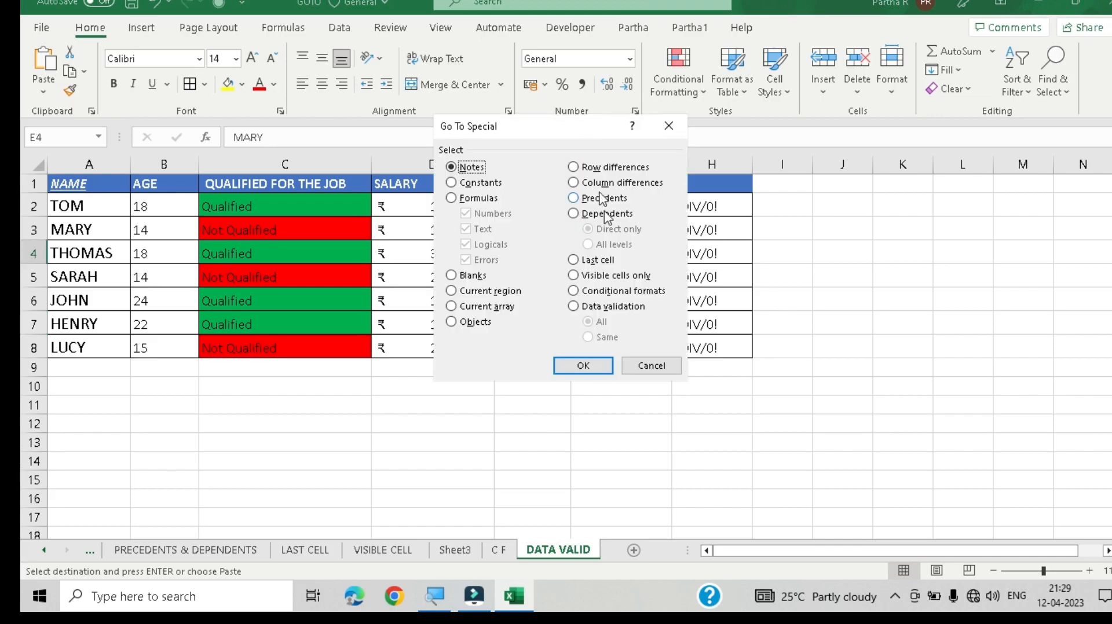
left_click(614, 306)
left_click(585, 368)
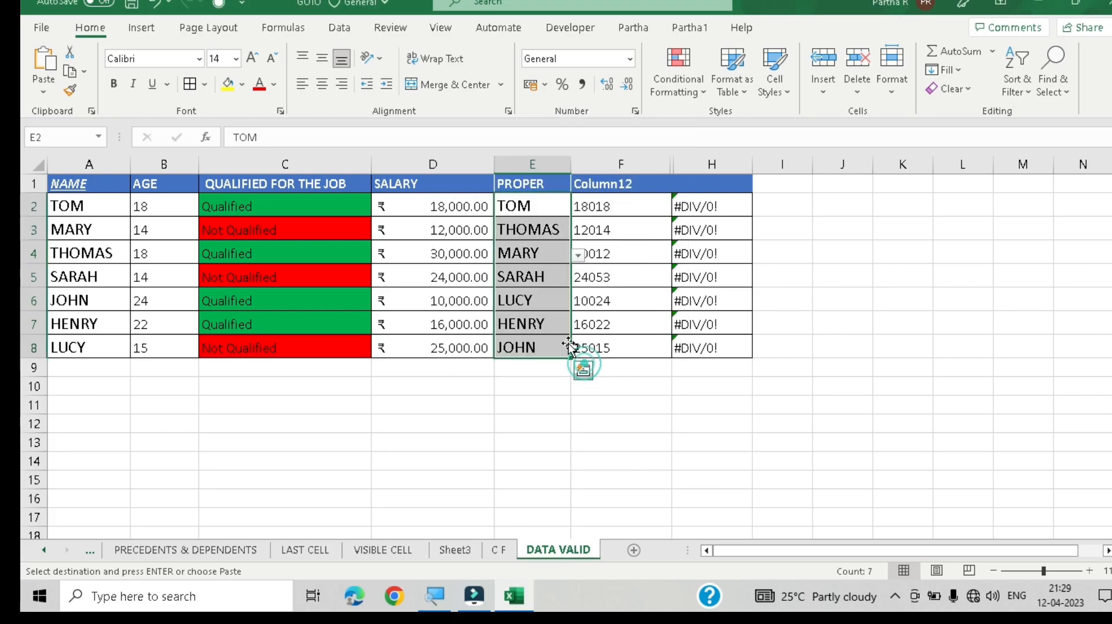
left_click(557, 277)
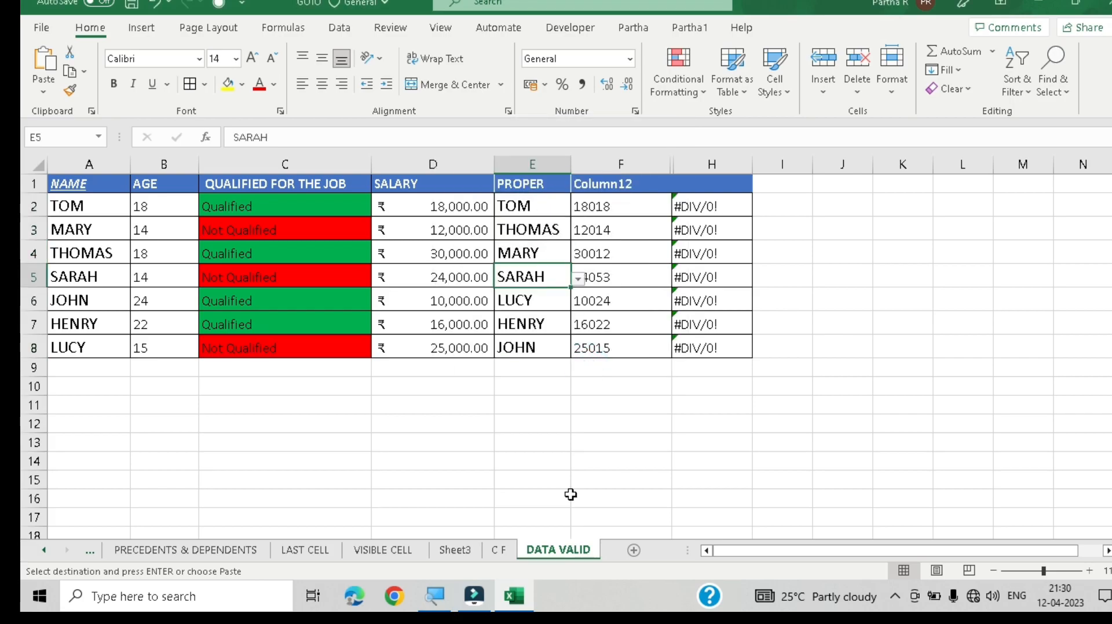